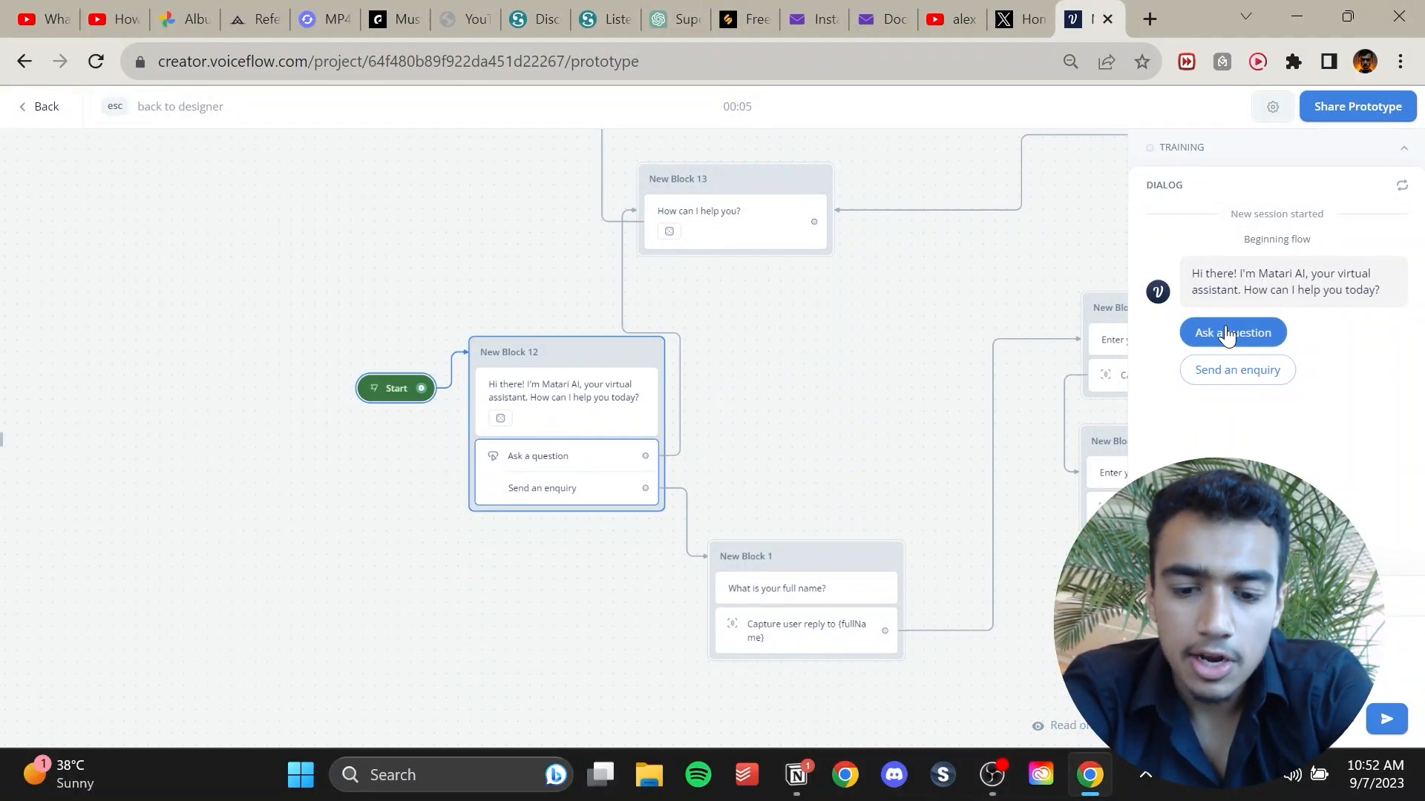
# Test the prototype's question path: ask about Matari AI and answer No to further questions.
pyautogui.click(1226, 335)
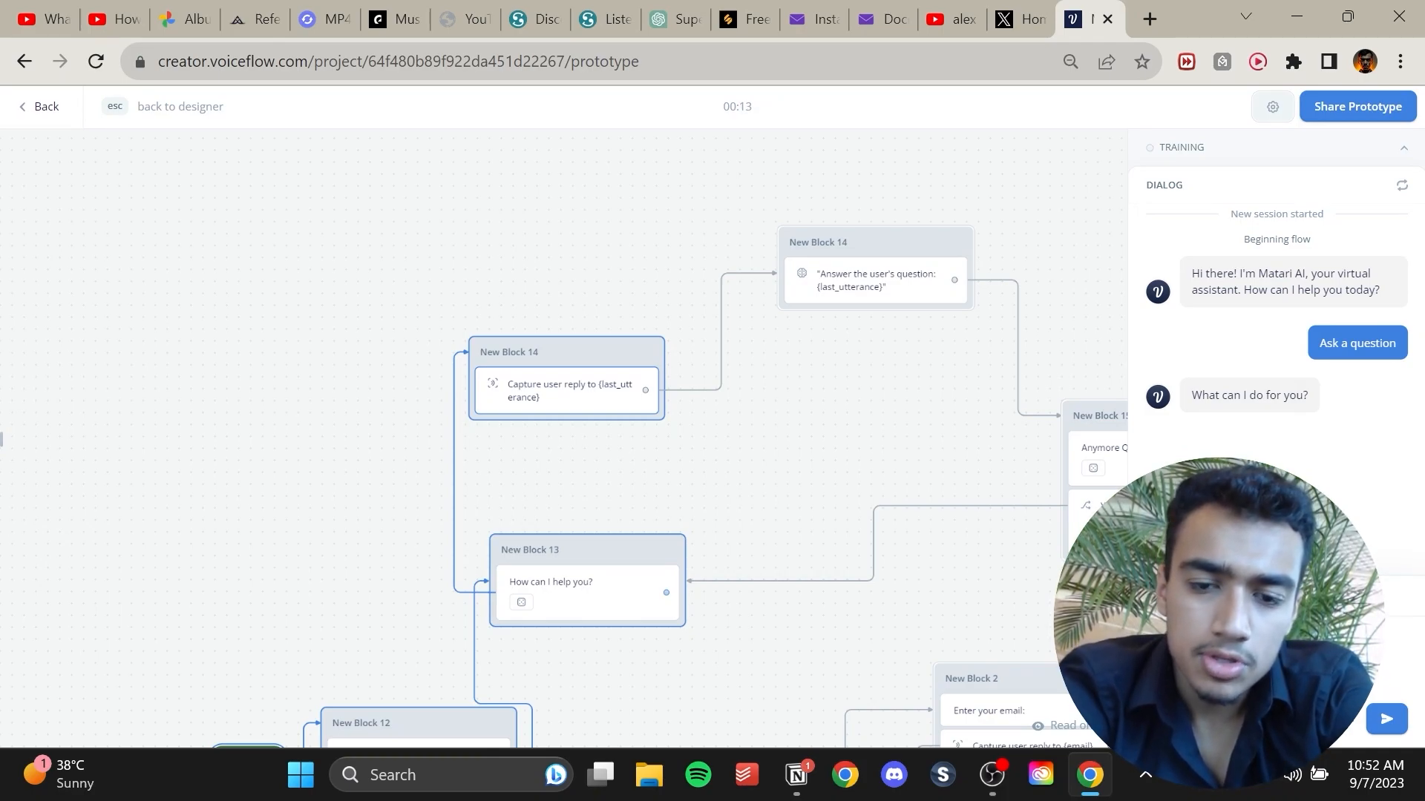
pyautogui.press('Return')
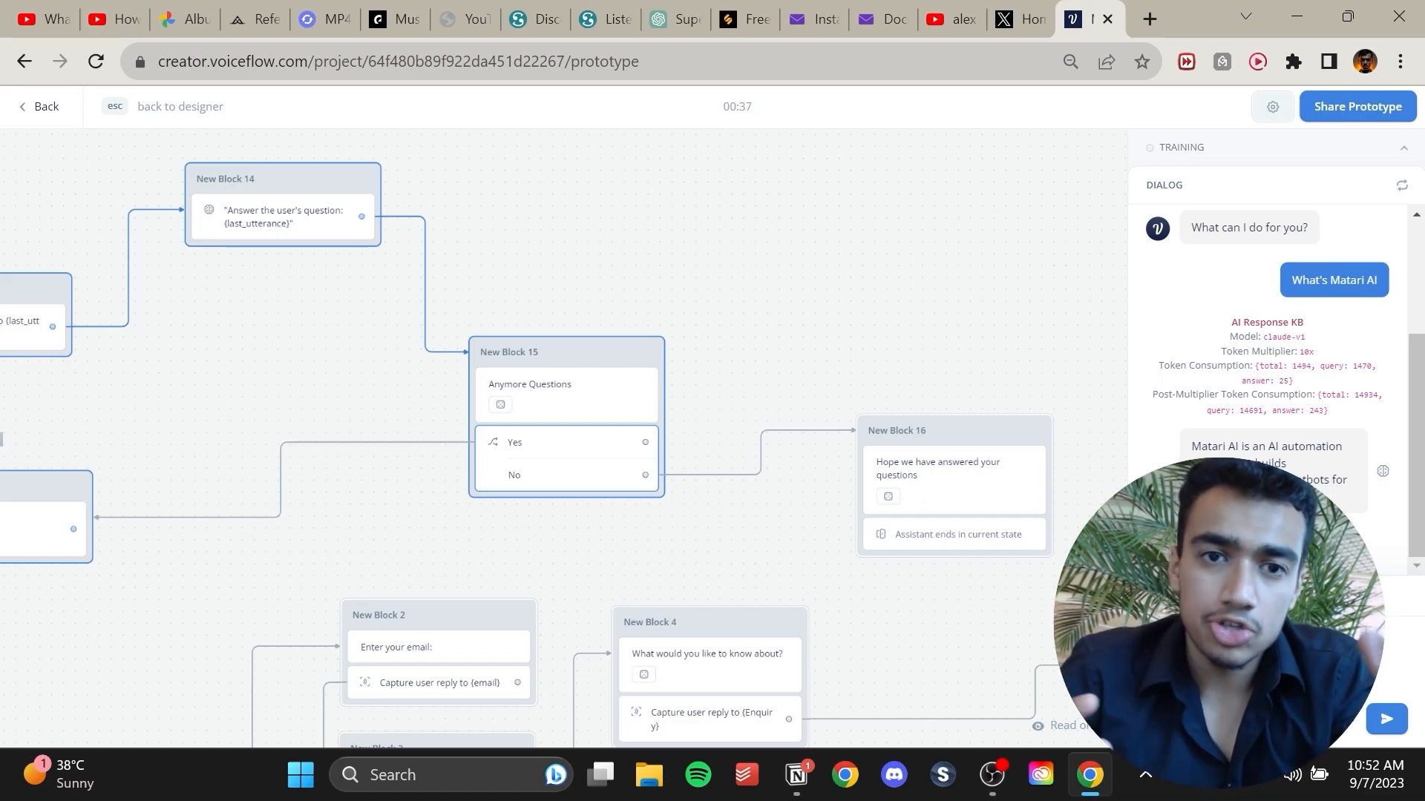
pyautogui.write('No')
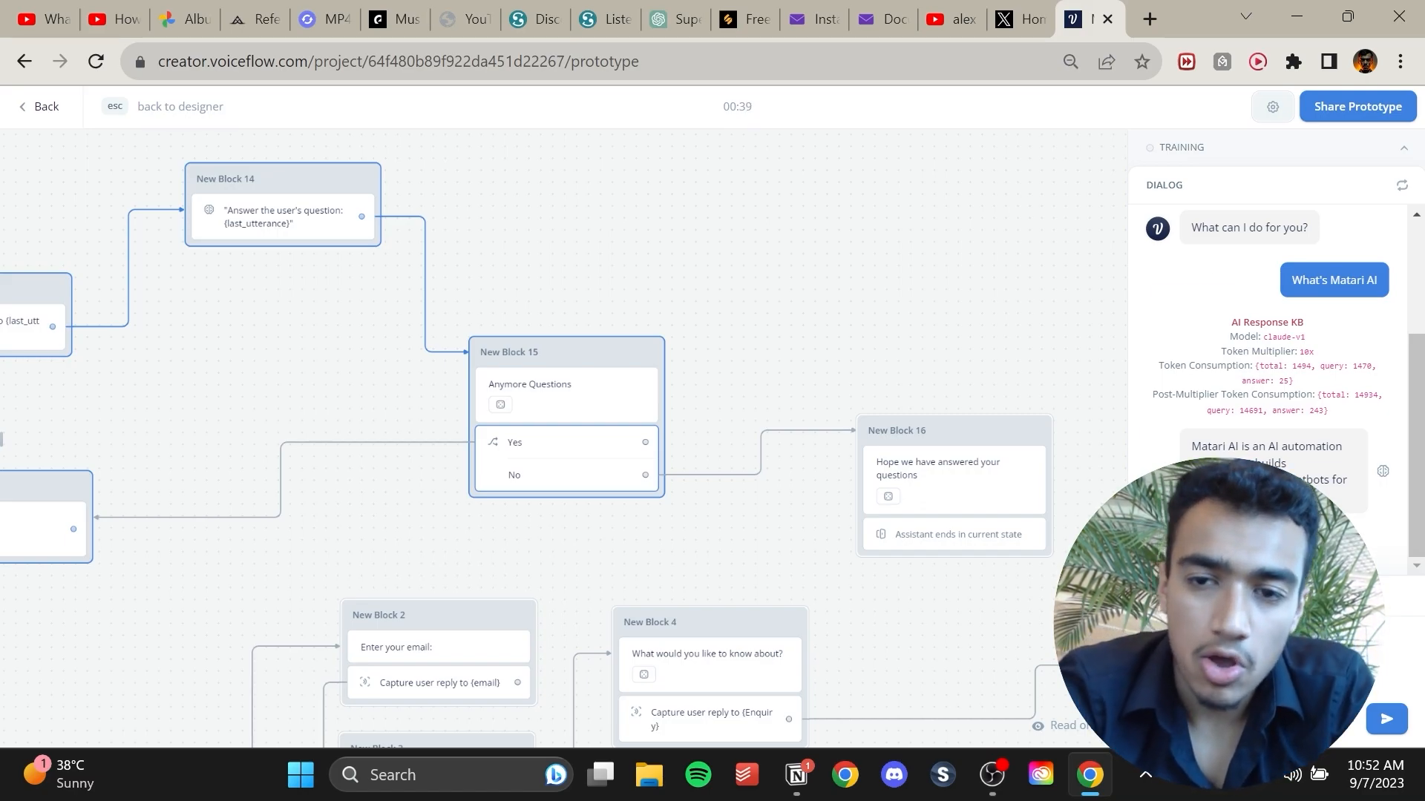
pyautogui.press('Return')
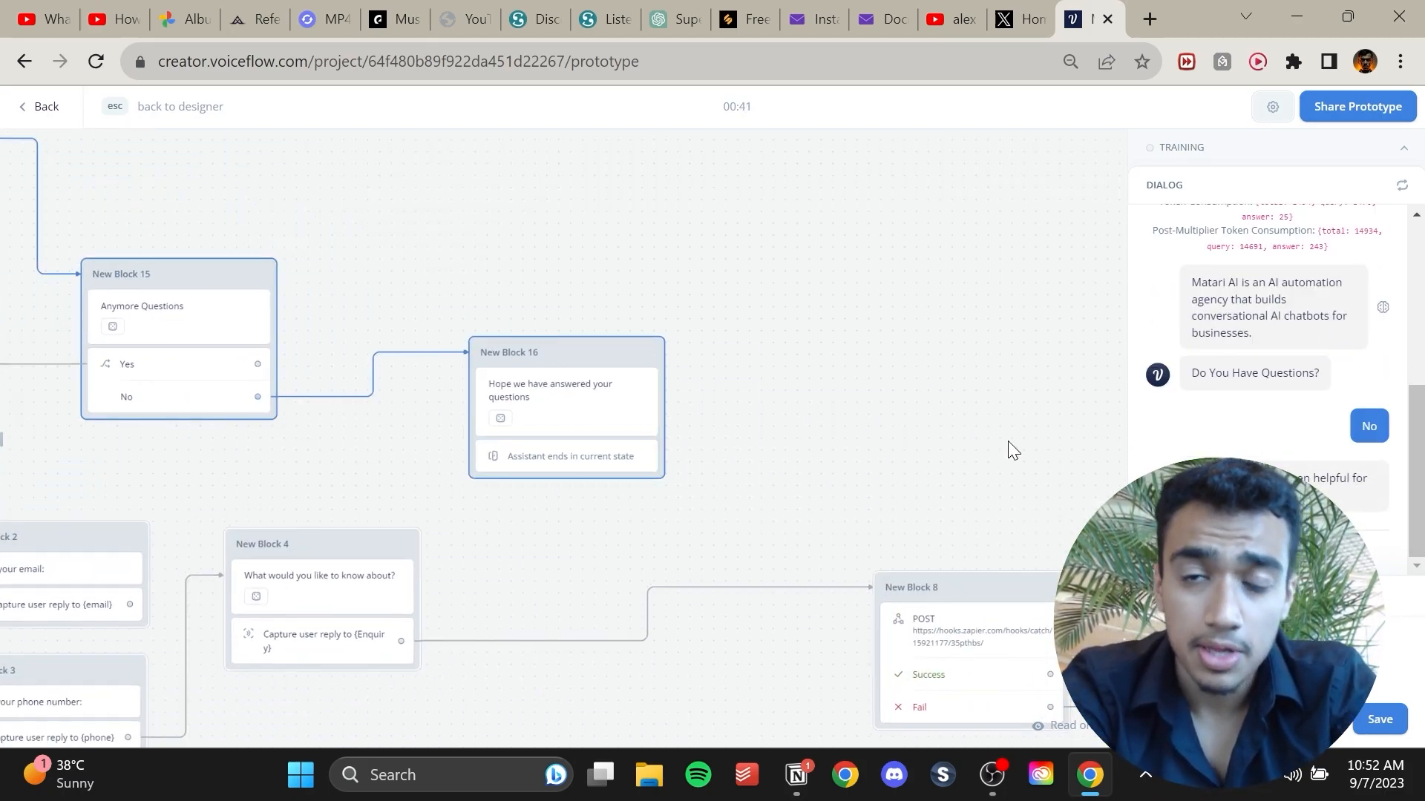
# Restart the test and run the enquiry path, submitting a full name, e-mail, phone number and the enquiry 'How can you lawyers'.
pyautogui.moveTo(709, 320); pyautogui.dragTo(1394, 291)
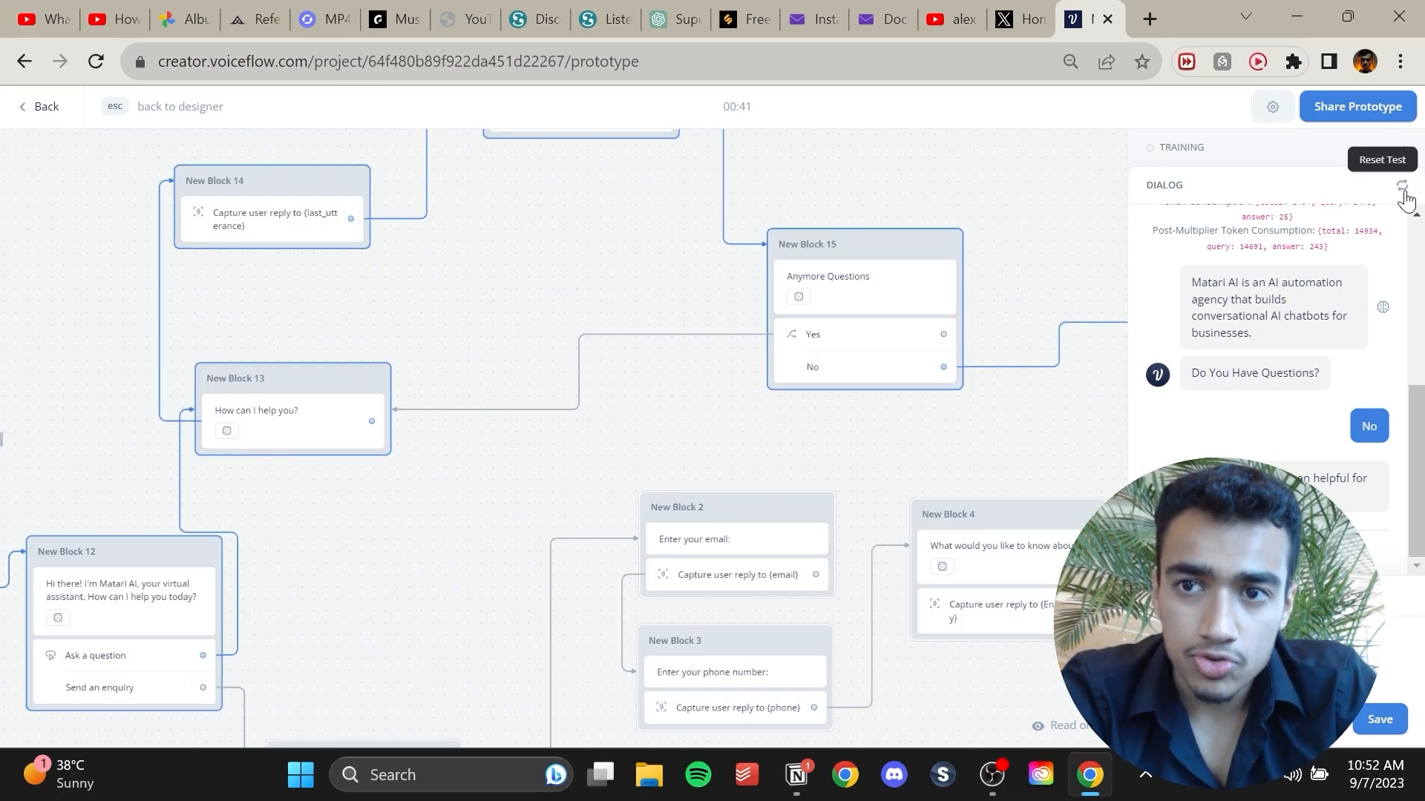
pyautogui.click(1403, 184)
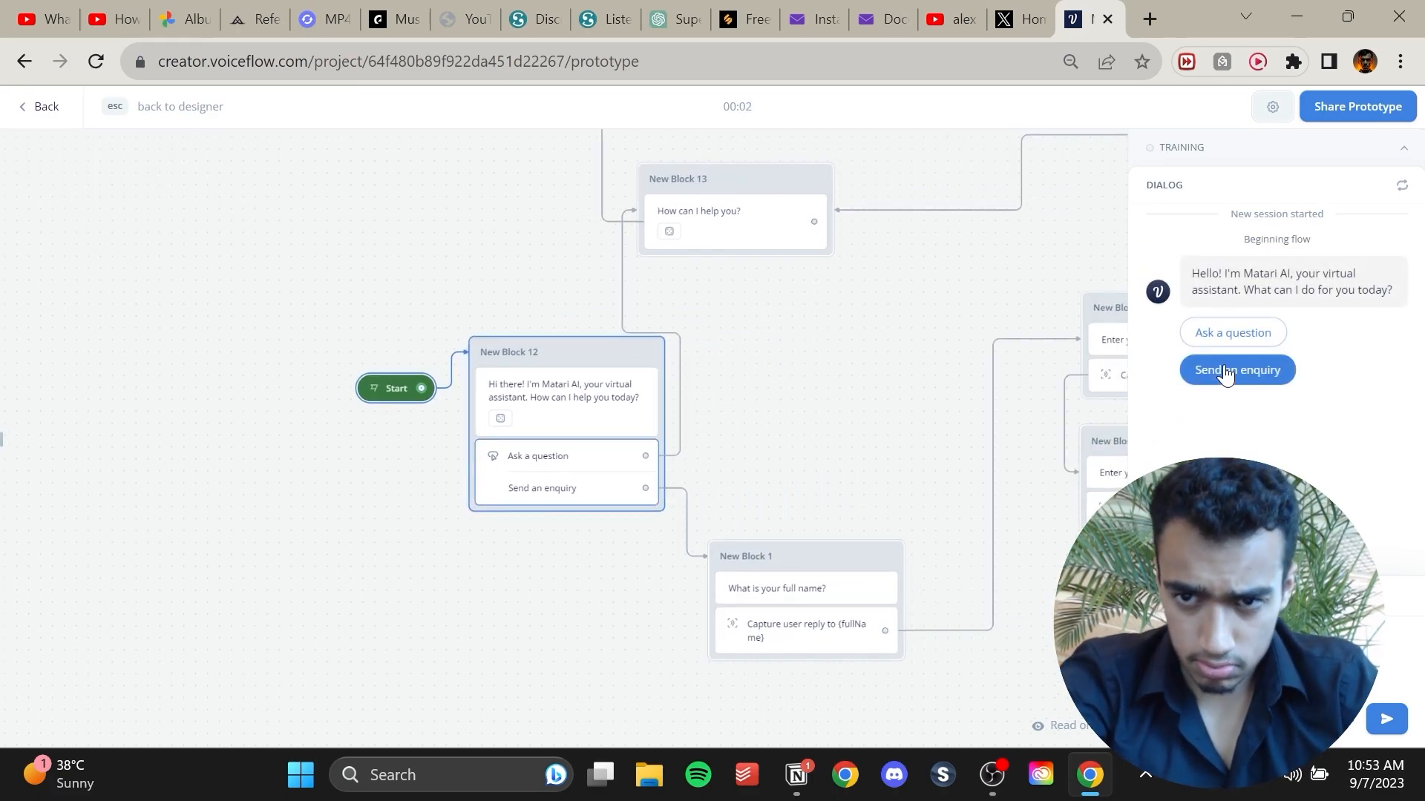
pyautogui.click(1235, 366)
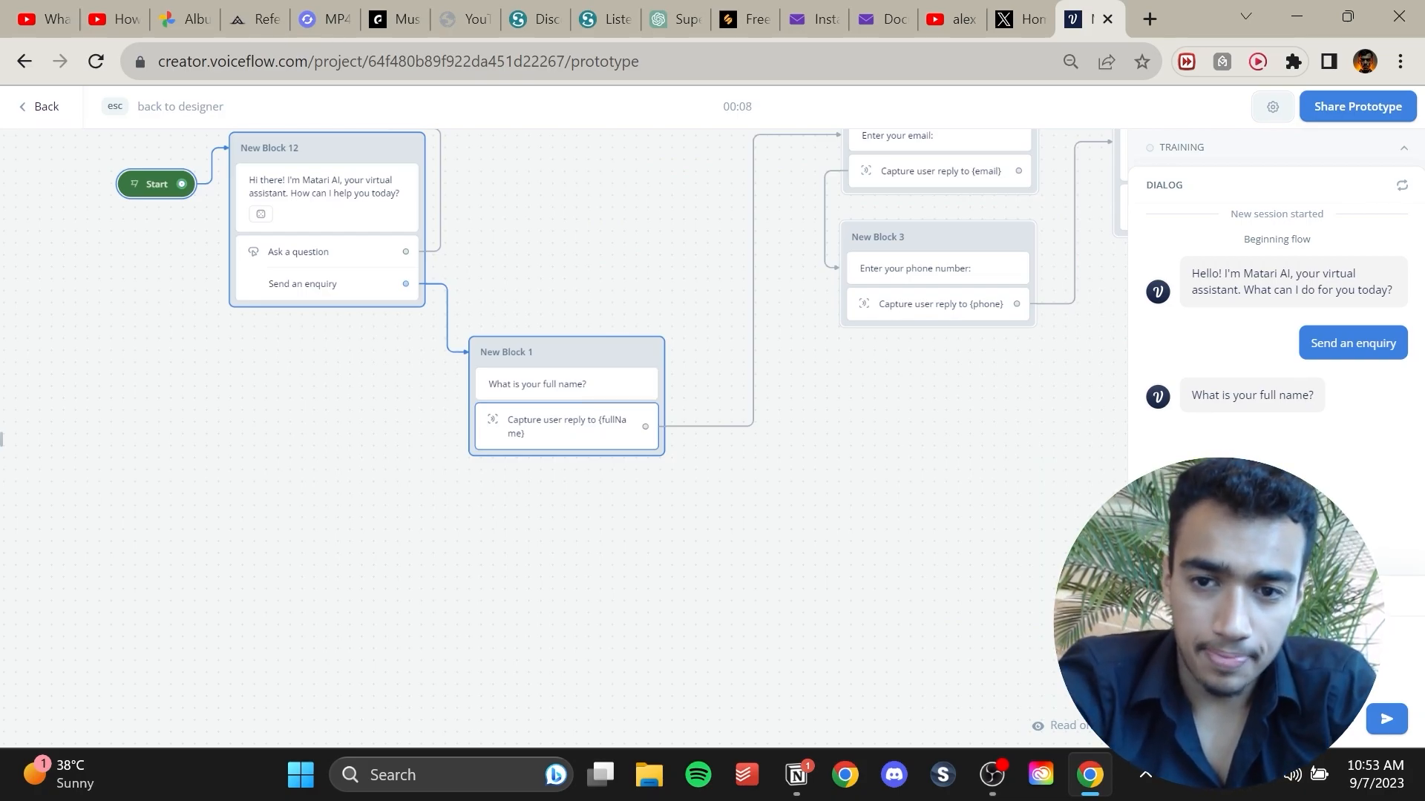
pyautogui.write('Abdulaziz Almatari')
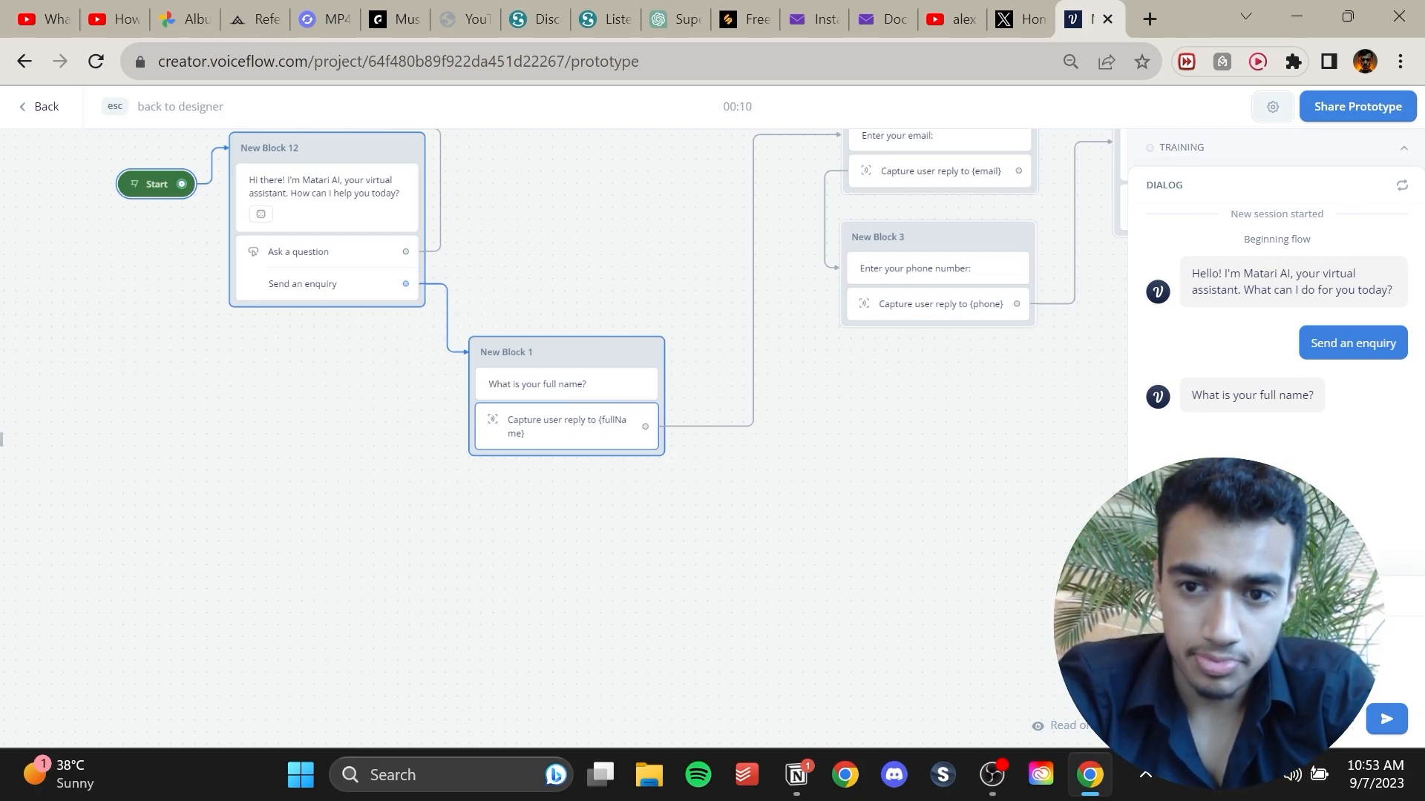
pyautogui.press('Return')
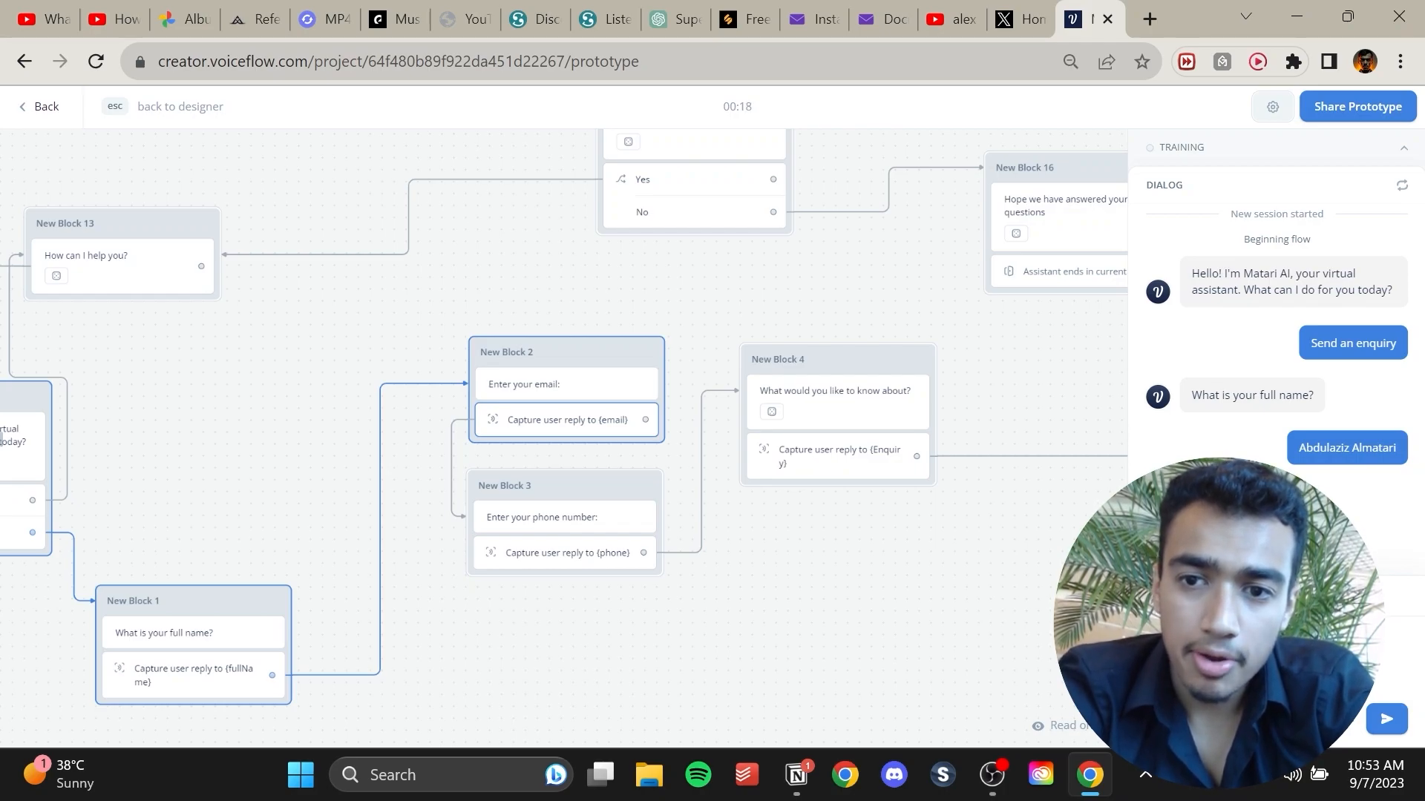
pyautogui.press('Return')
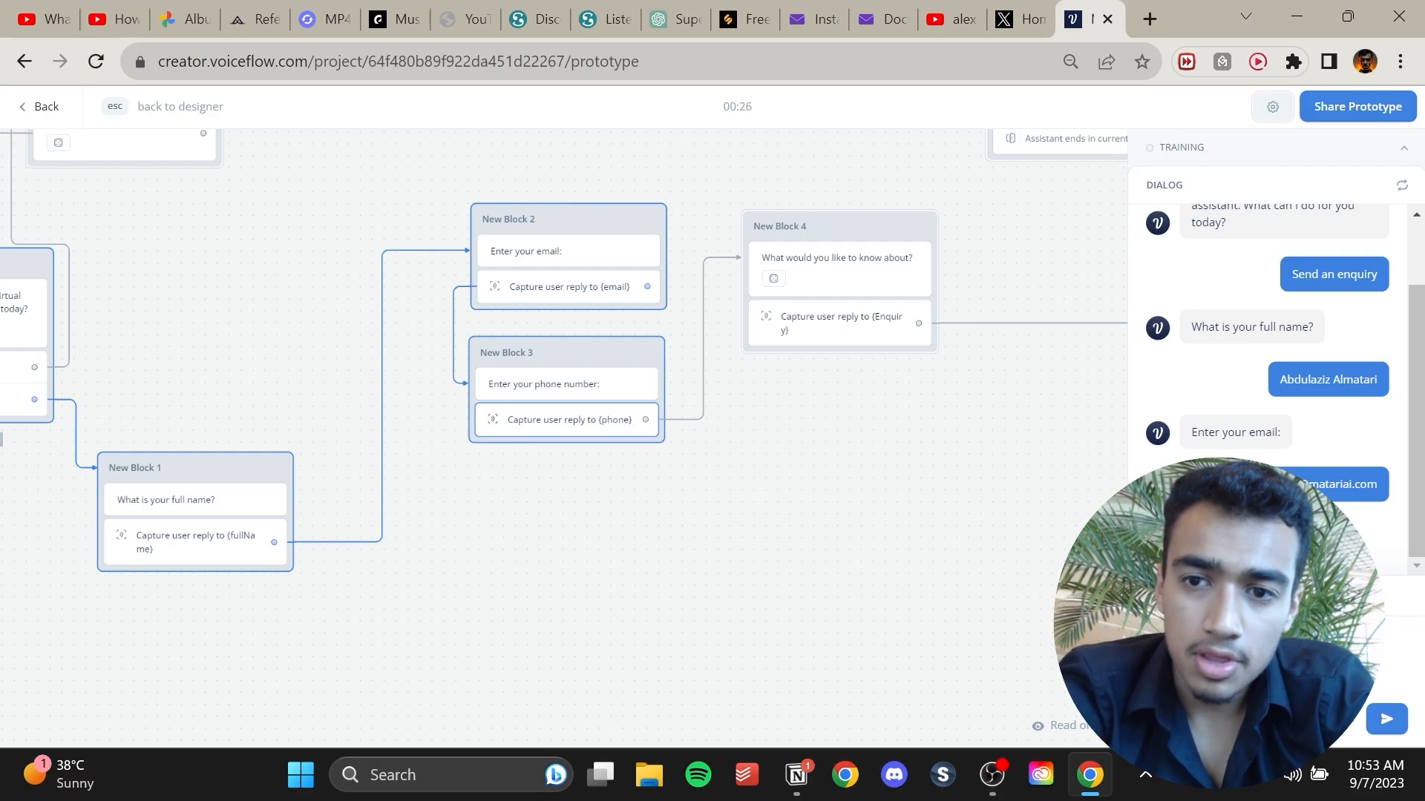
pyautogui.press('Return')
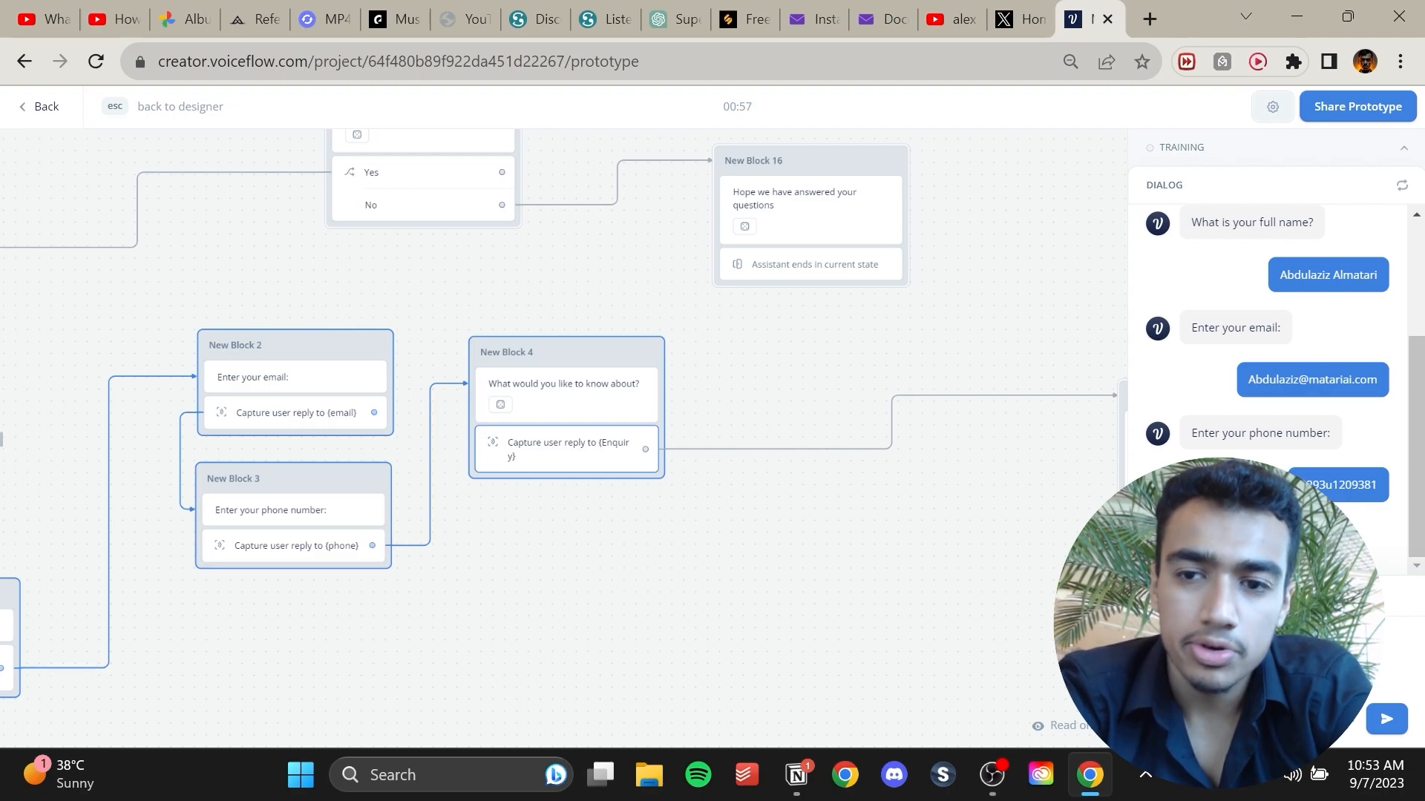
pyautogui.press('Return')
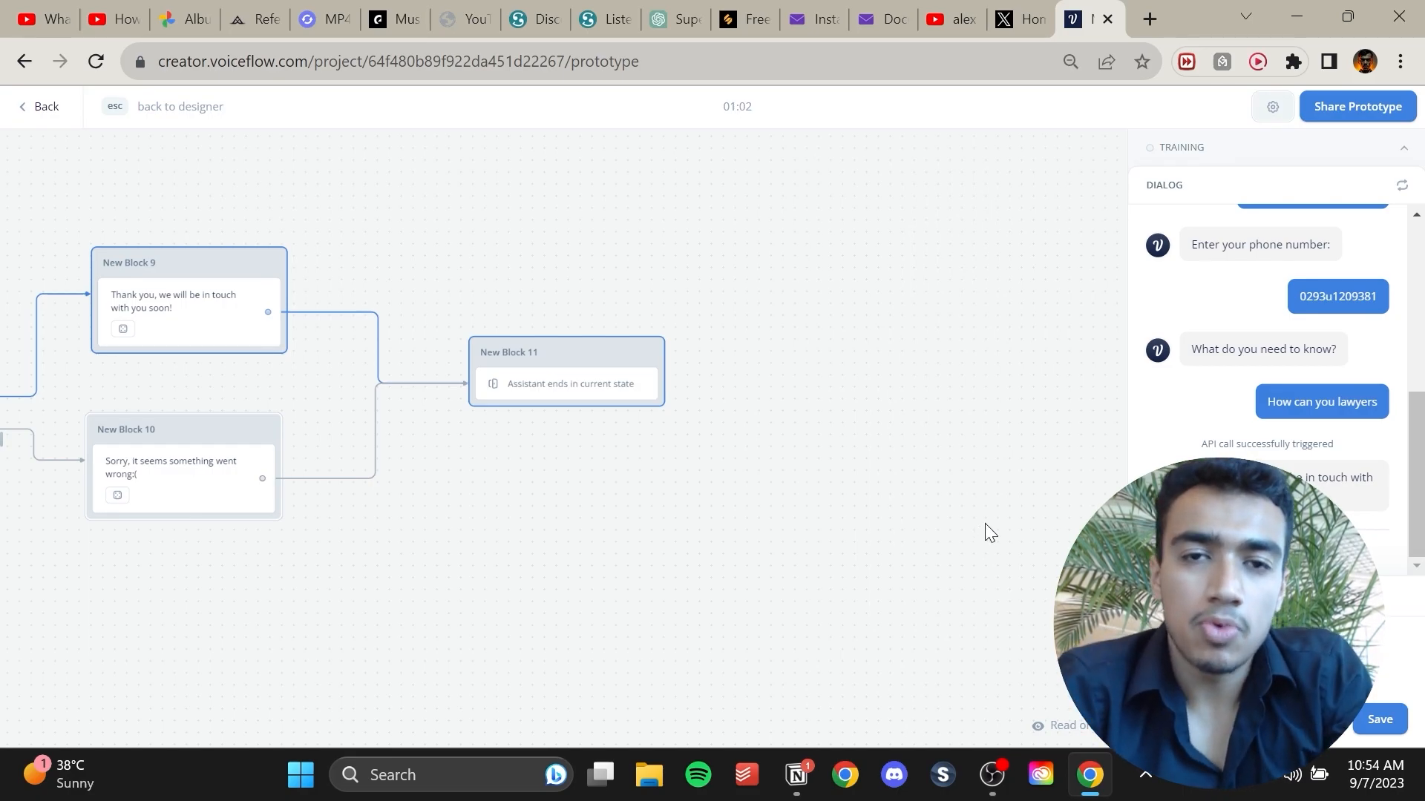
# Open the 'Chatbot Leads from matariai.com' spreadsheet and inspect the newly captured lead row.
pyautogui.click(1155, 13)
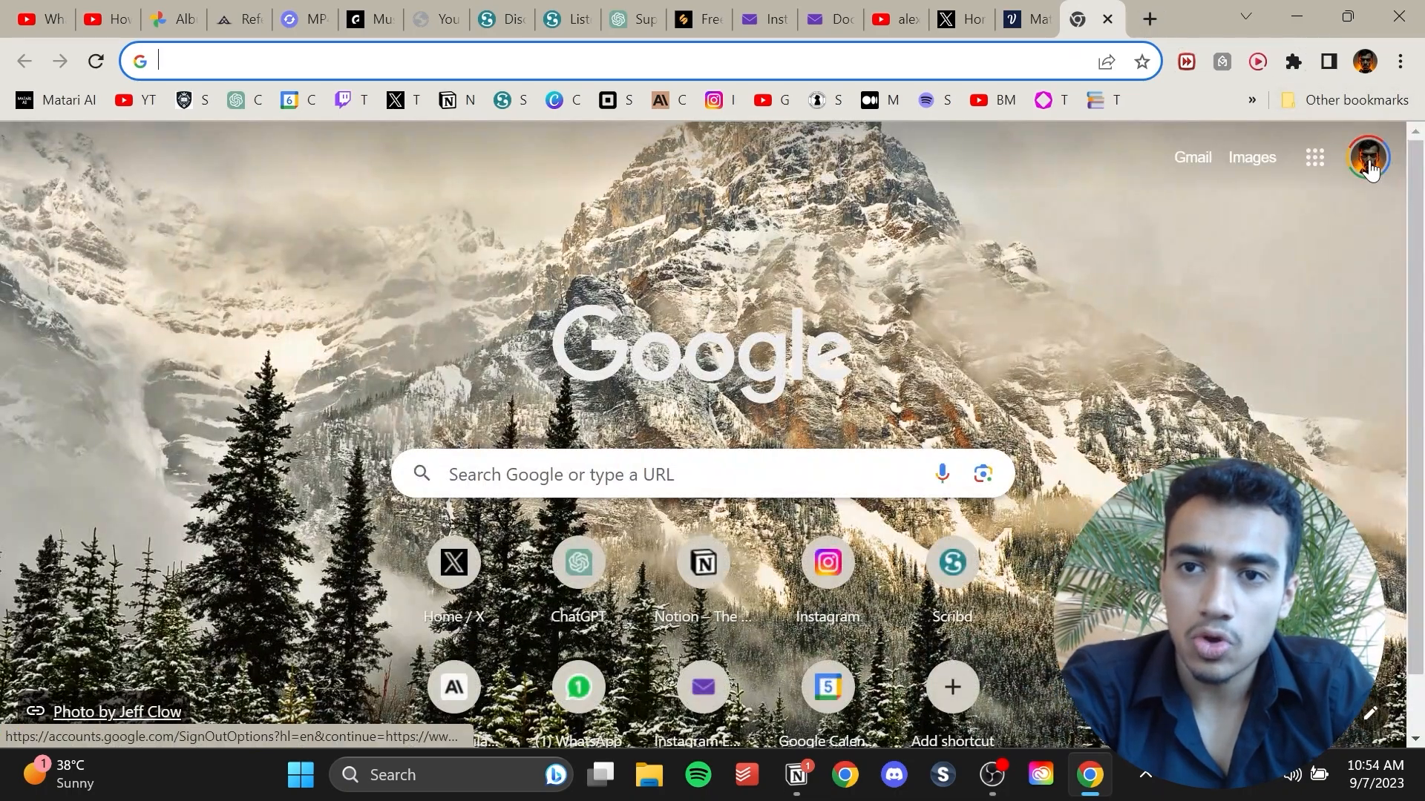
pyautogui.click(1369, 165)
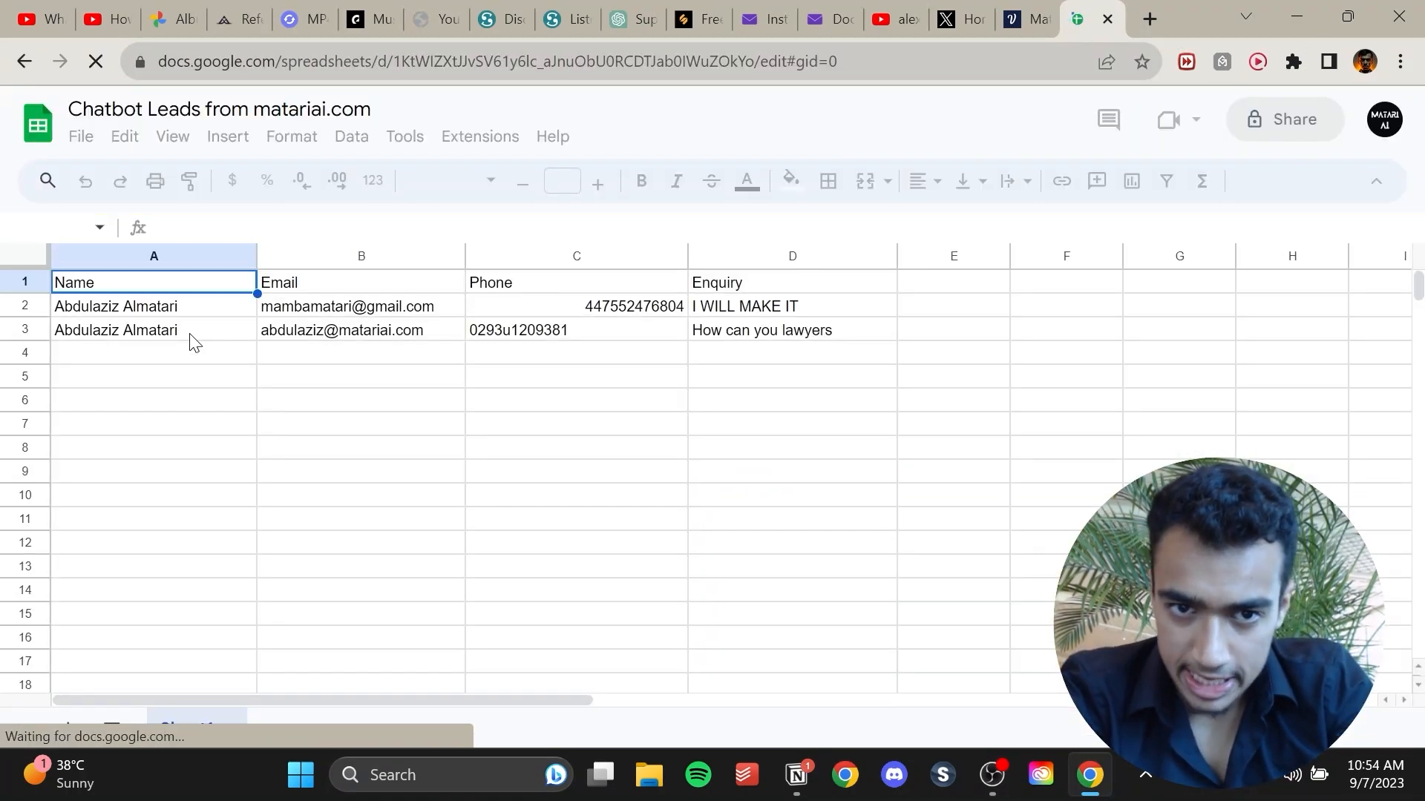
pyautogui.click(191, 342)
pyautogui.click(375, 331)
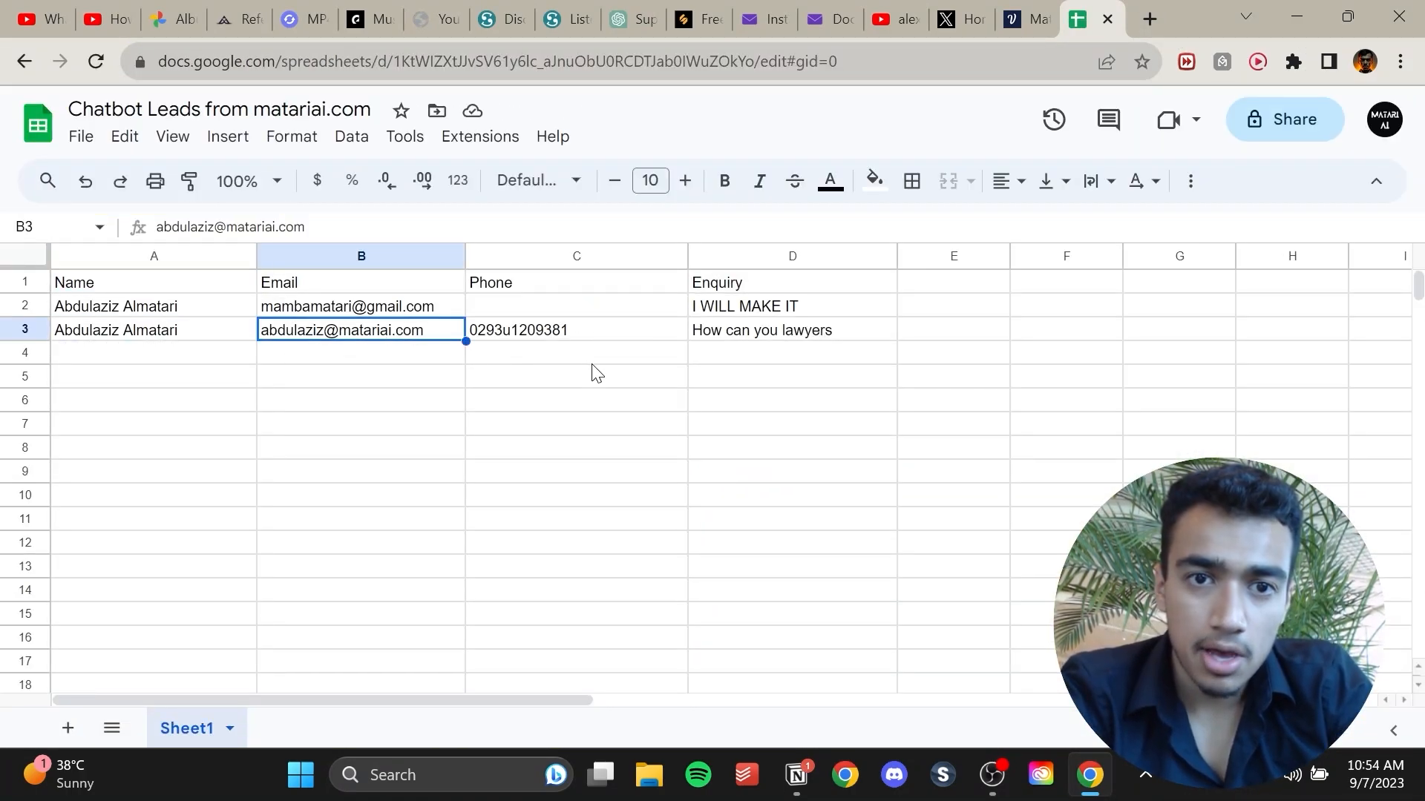
pyautogui.click(627, 344)
pyautogui.click(754, 340)
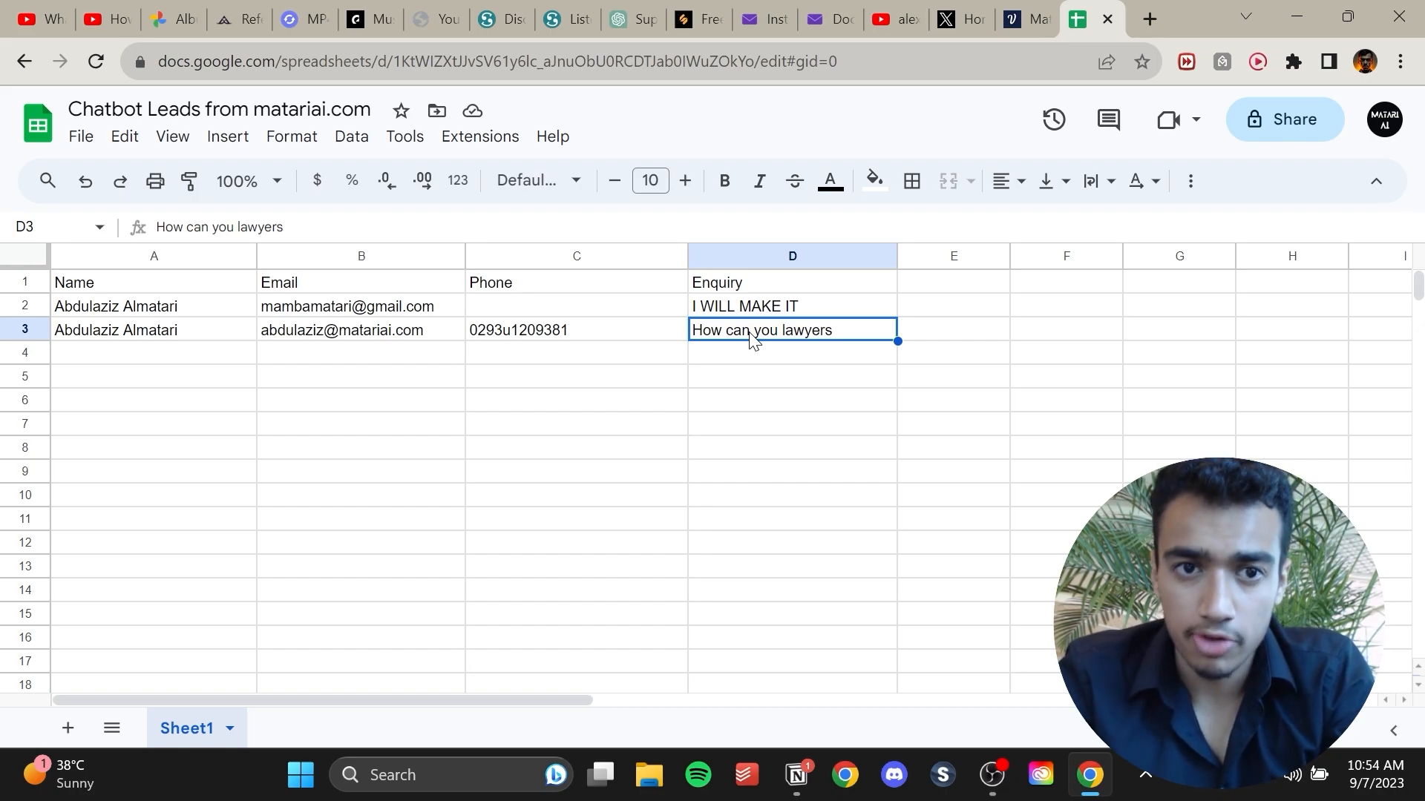
# Return to the copied chatbot project's empty canvas and add a Text block next to Start.
pyautogui.click(1030, 18)
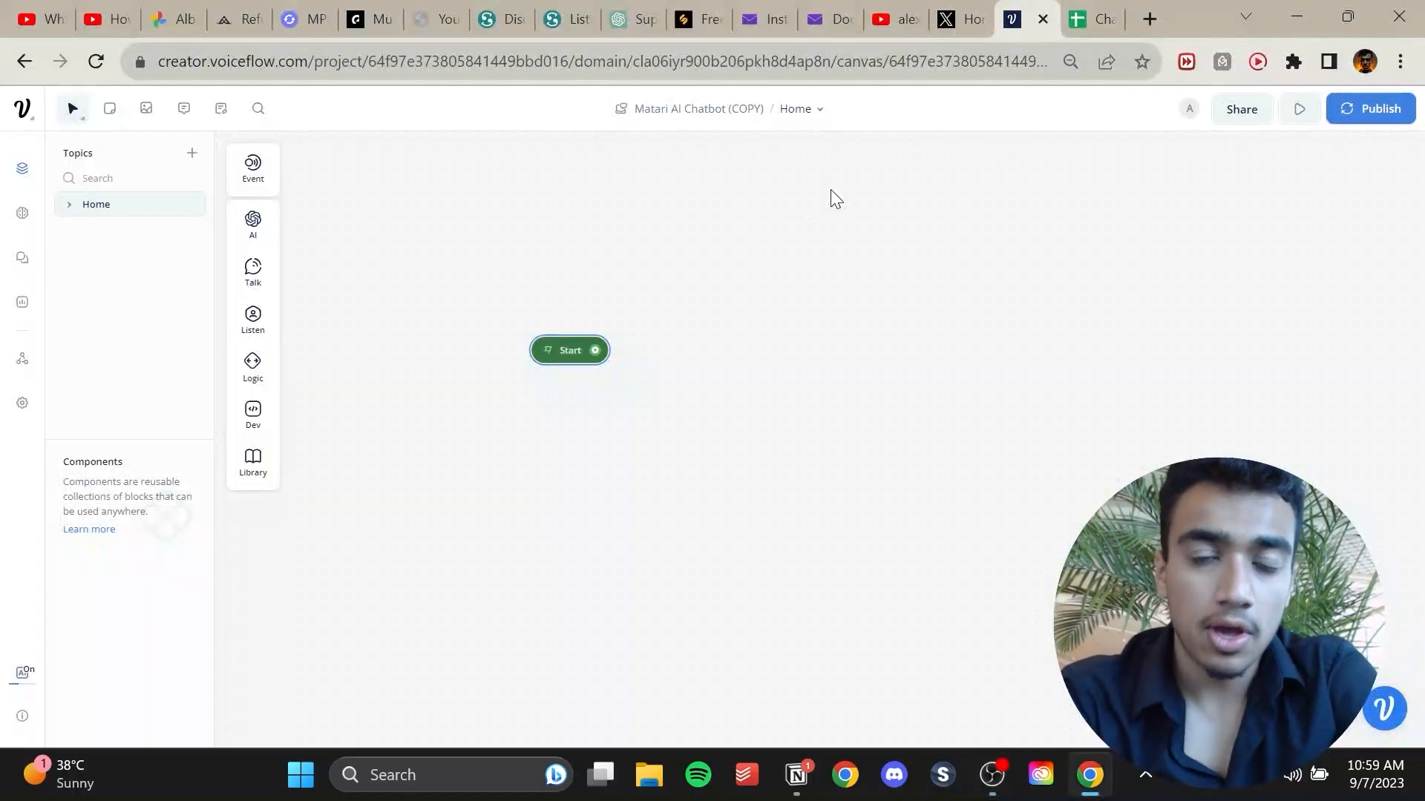
pyautogui.moveTo(264, 270)
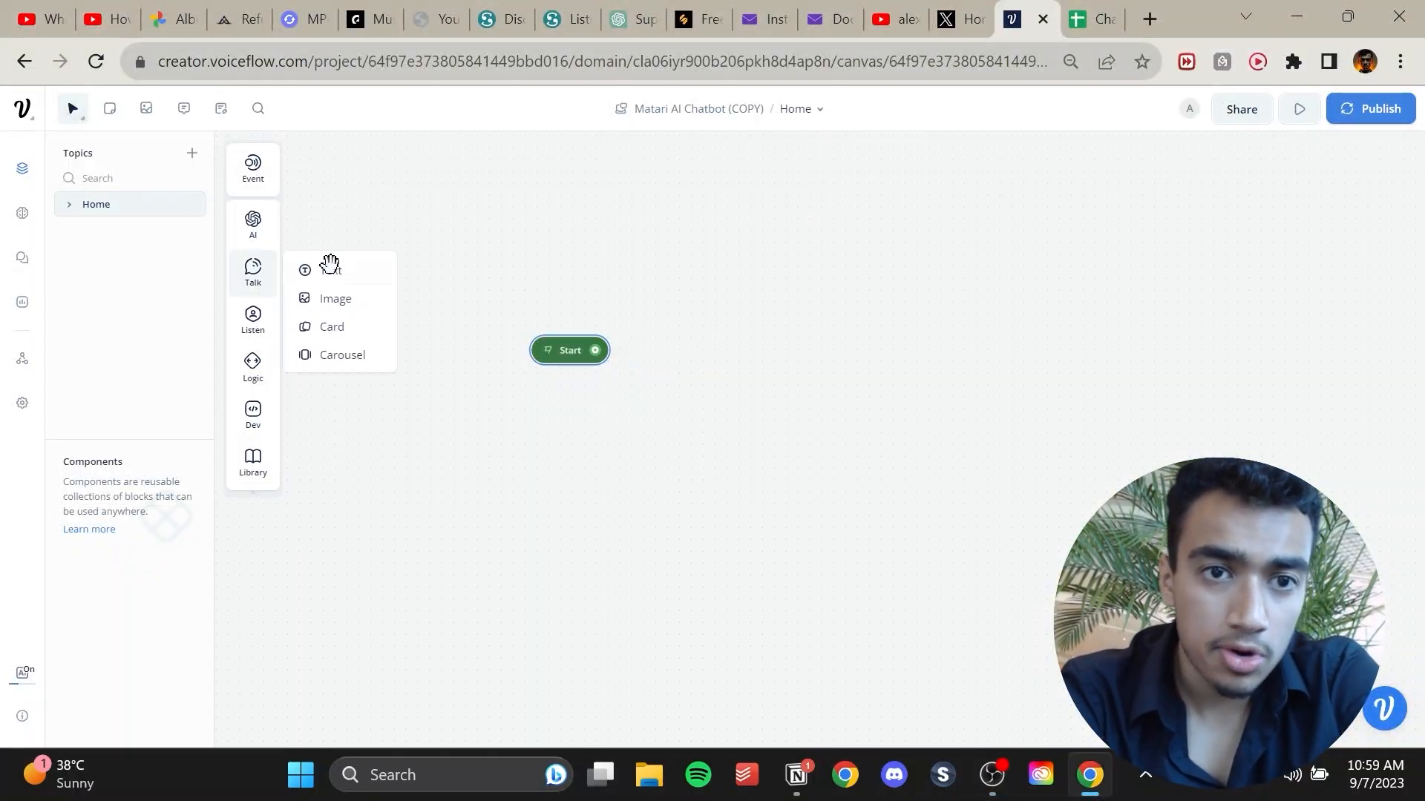
pyautogui.moveTo(334, 270); pyautogui.dragTo(757, 420)
pyautogui.click(750, 443)
pyautogui.click(1237, 239)
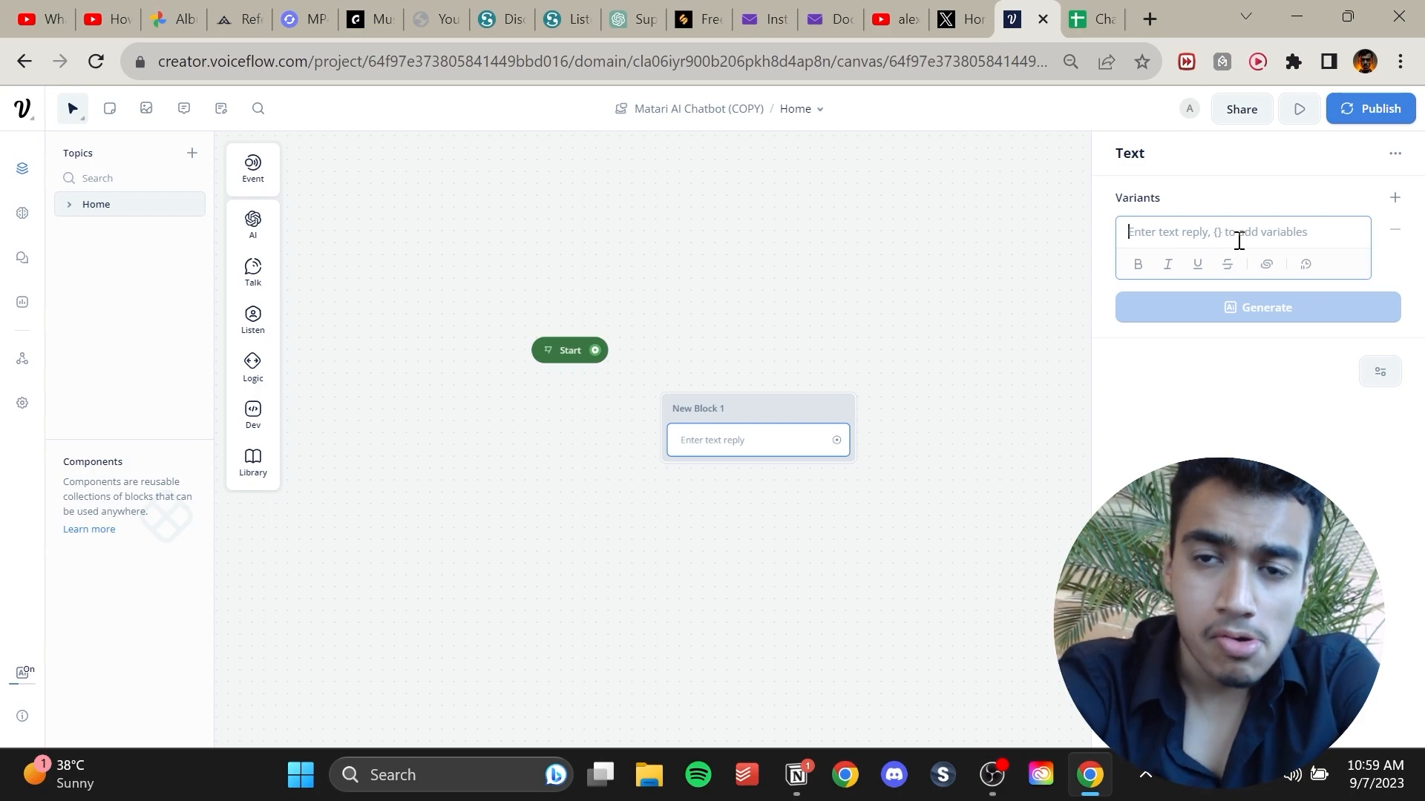
# Write the greeting 'Hi I'm Matari AI your AI assitant, how can I help you?' in the Text block.
pyautogui.write('Hi')
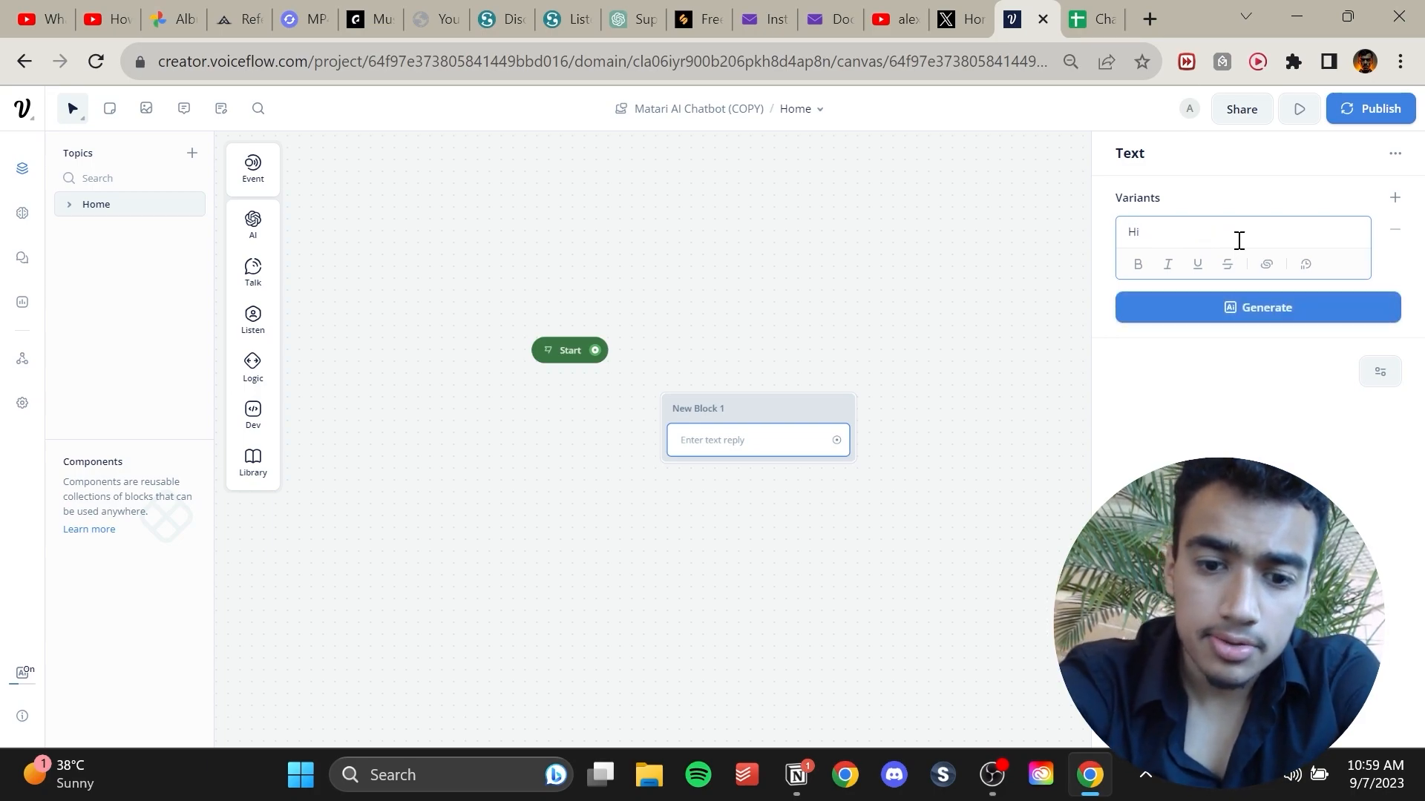
pyautogui.write(" I'm")
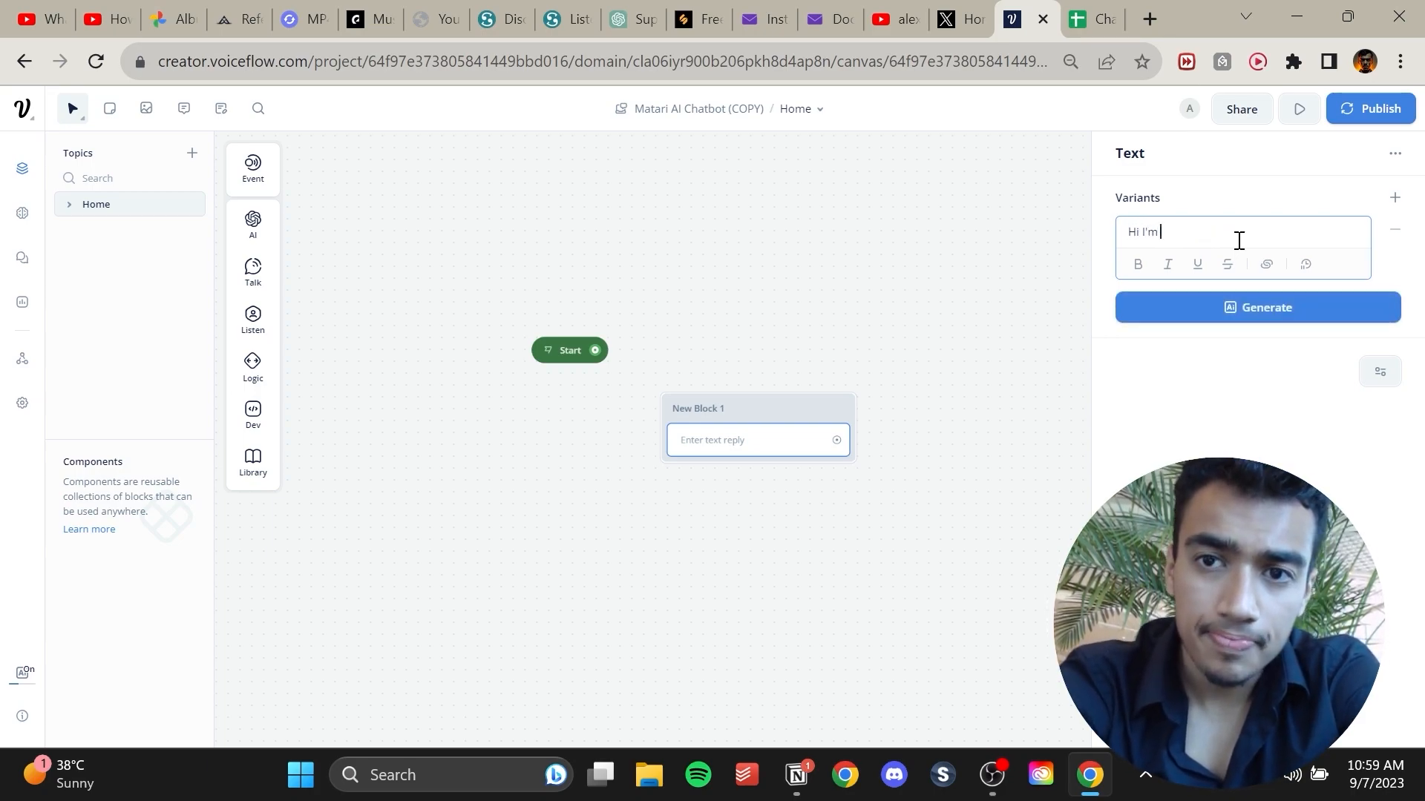
pyautogui.write(' Matari AI ')
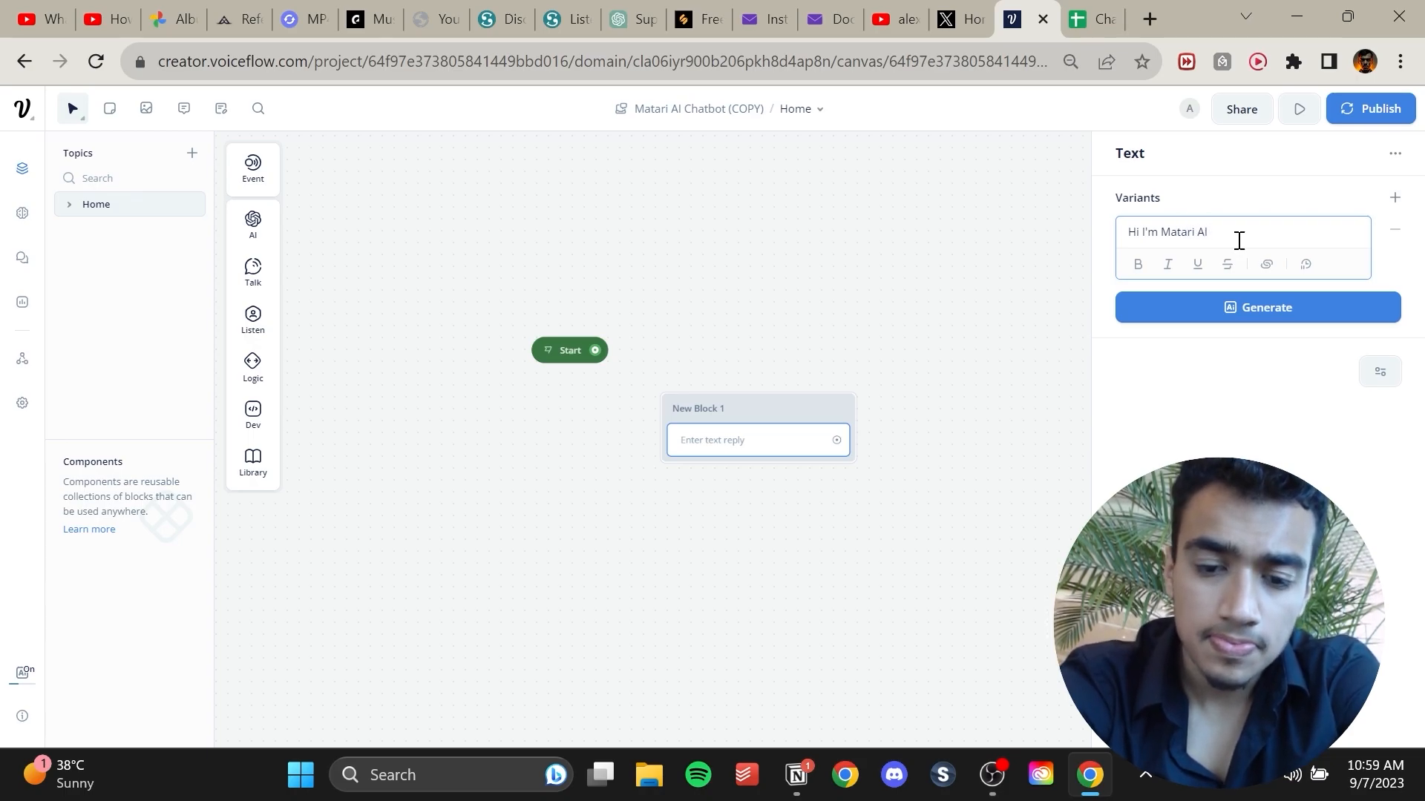
pyautogui.write(', ')
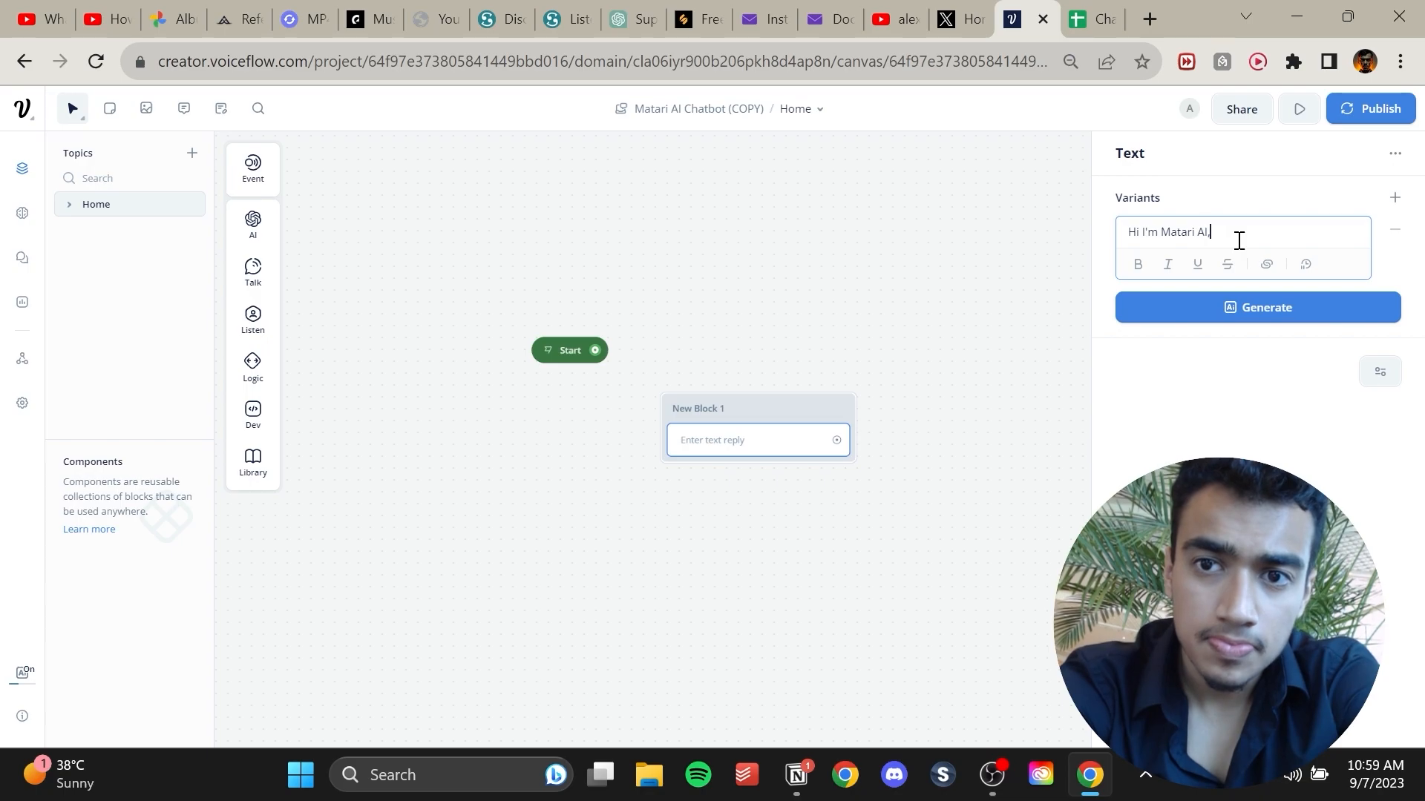
pyautogui.write('you ')
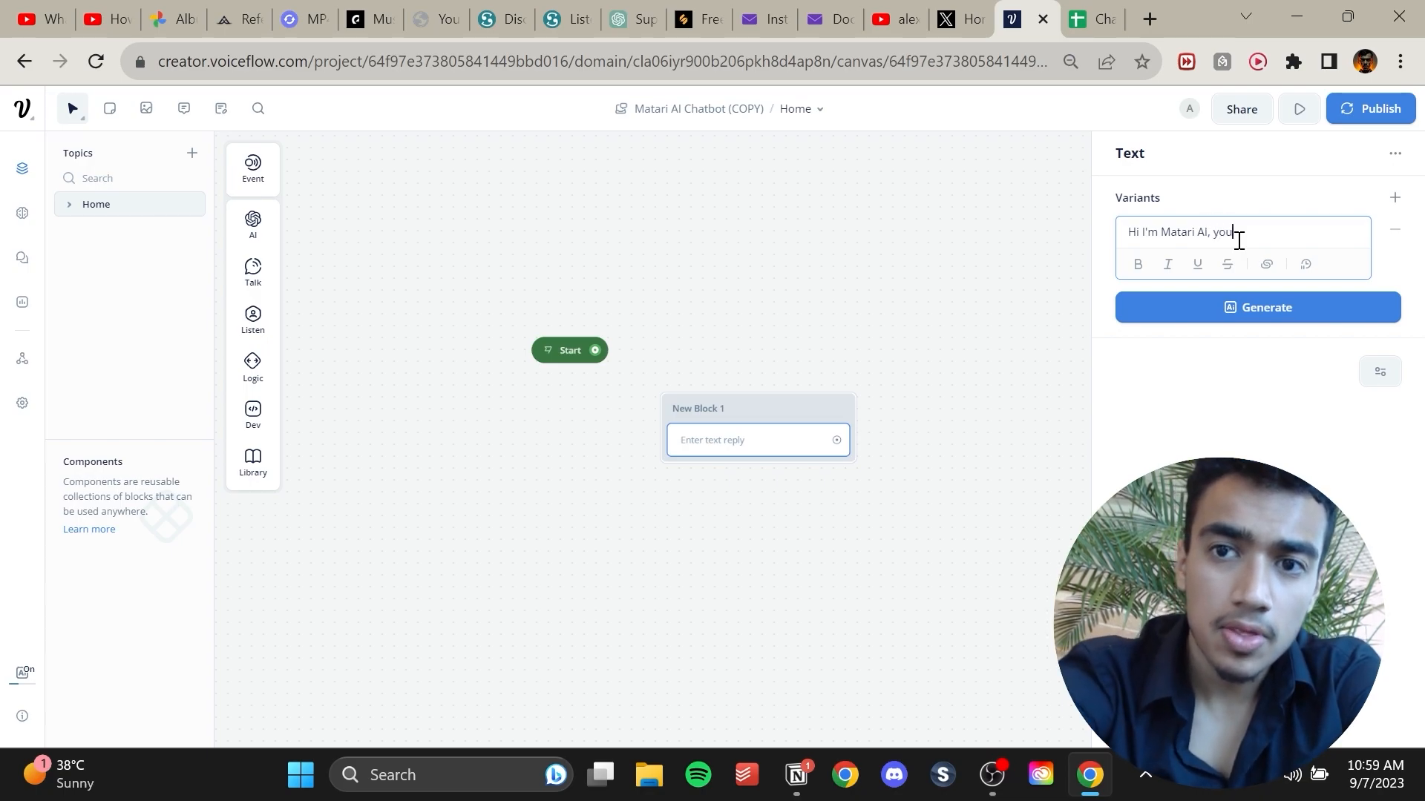
pyautogui.write('AI chatbot')
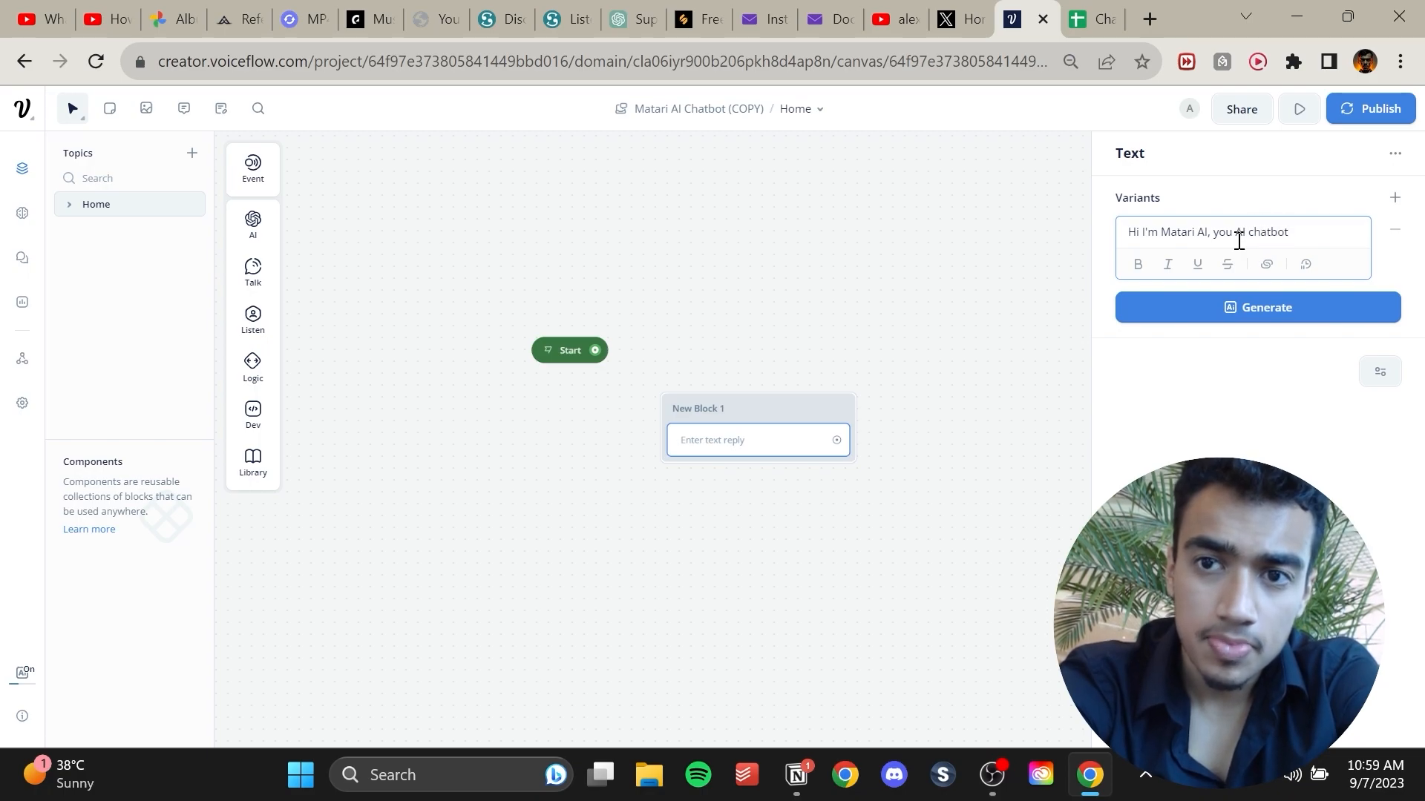
pyautogui.doubleClick(1276, 233)
pyautogui.write('assitant, how can I h')
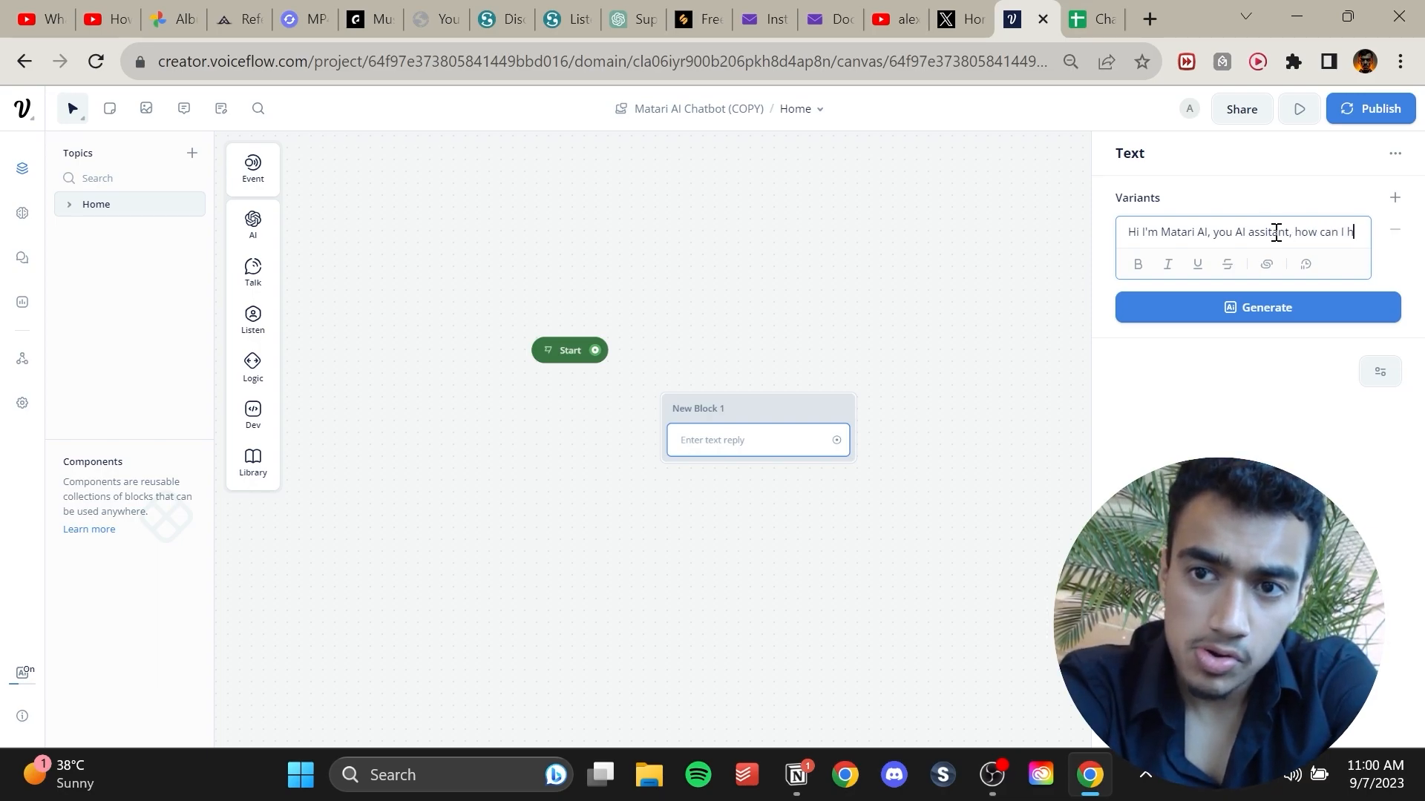
pyautogui.write('elp you?')
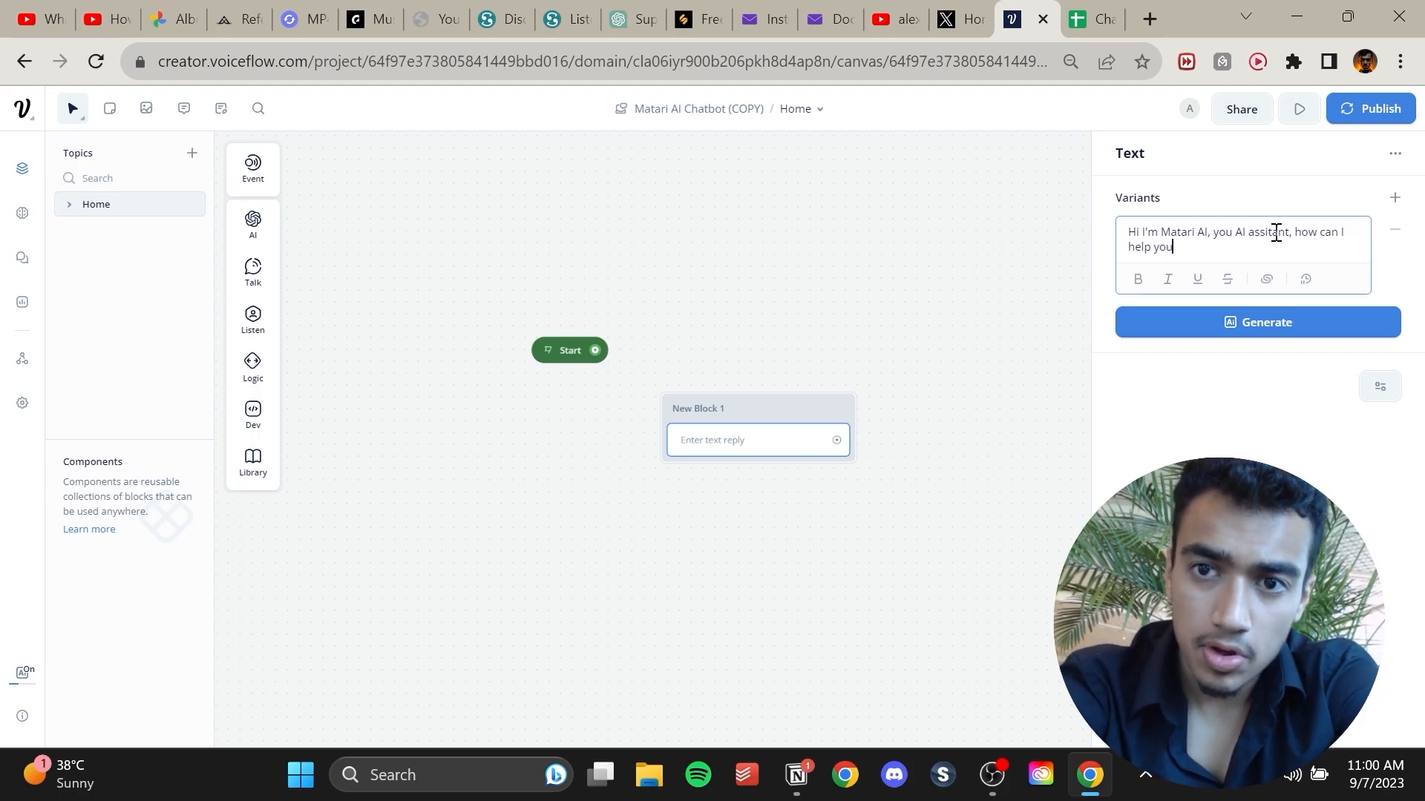
pyautogui.click(1212, 233)
pyautogui.press('BackSpace')
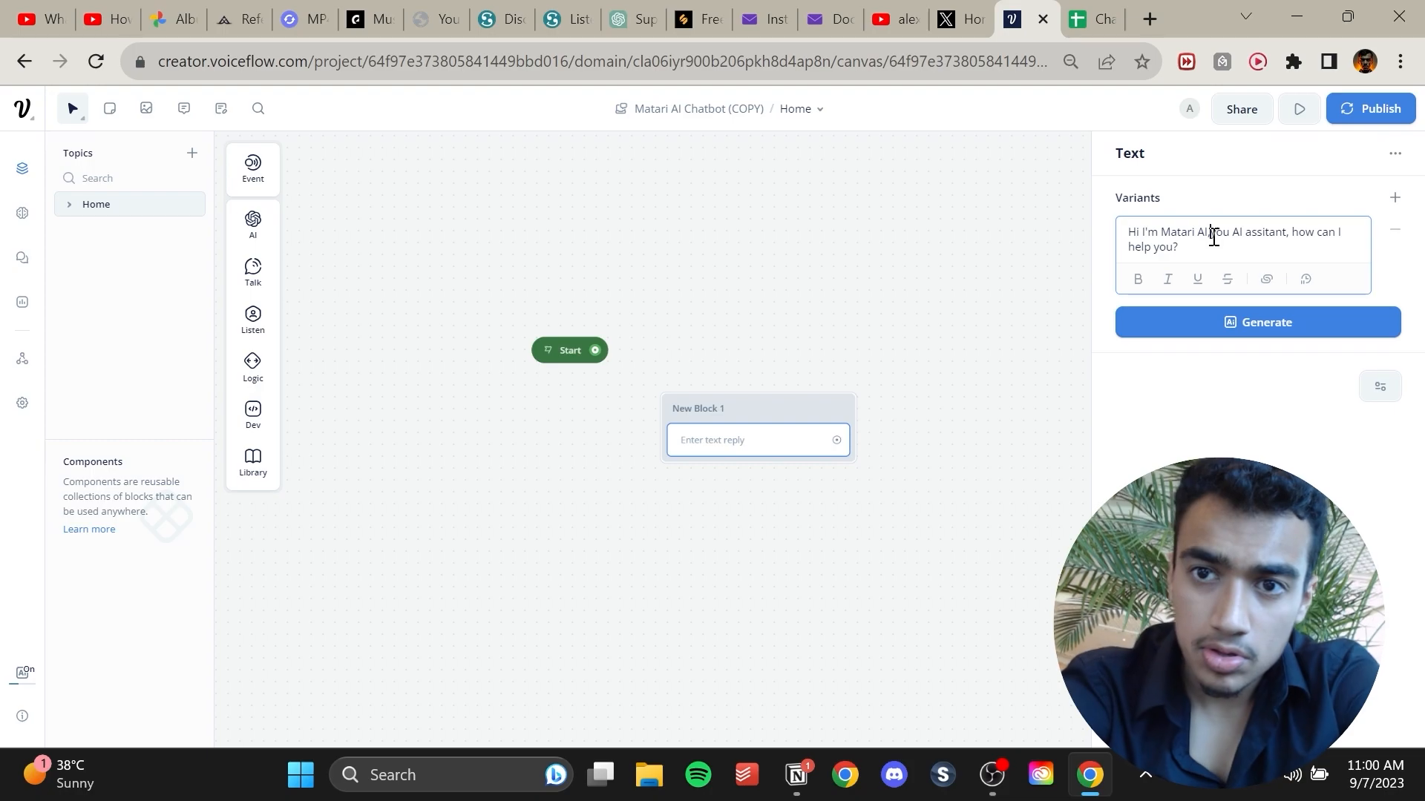
pyautogui.write('r')
# Generate AI variants of the greeting text.
pyautogui.click(1224, 327)
pyautogui.click(1204, 393)
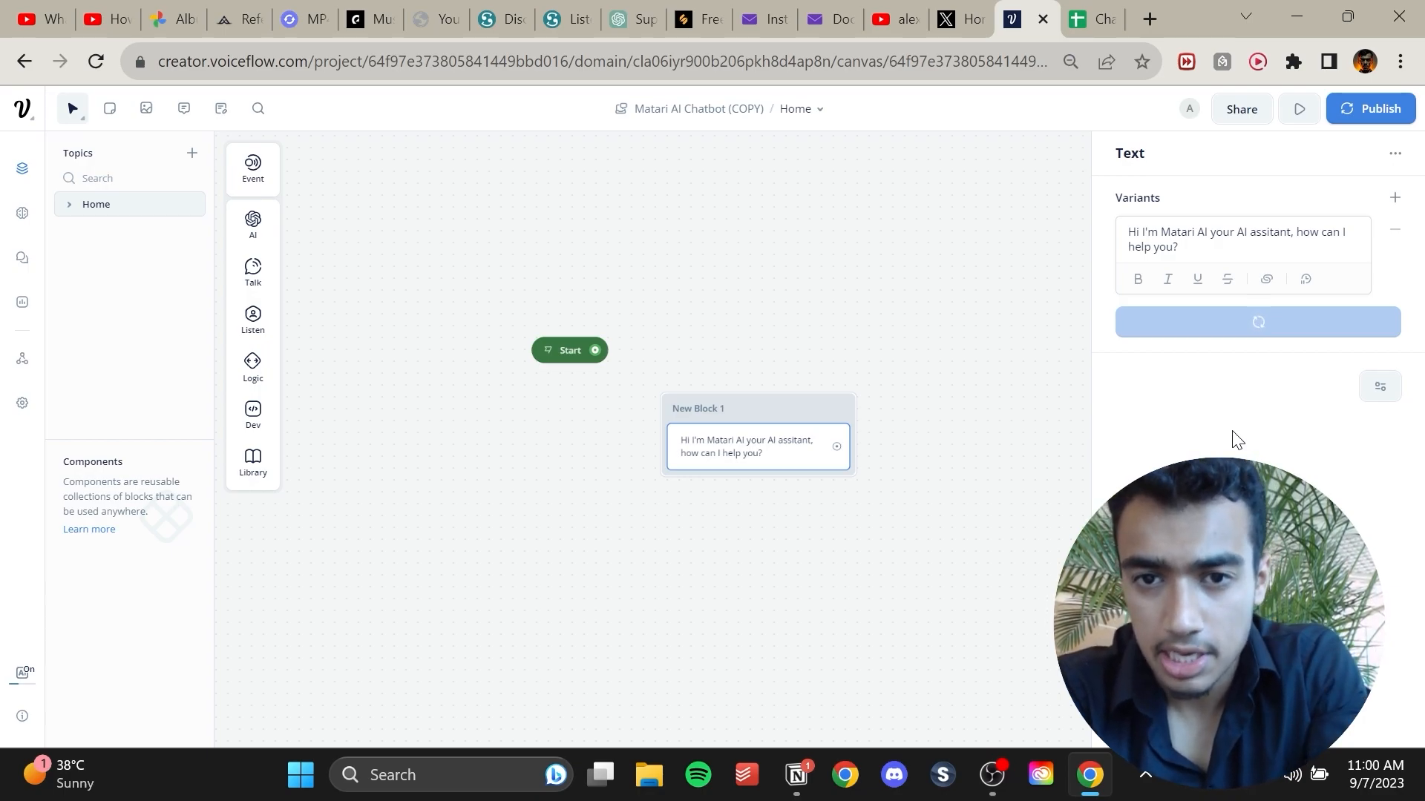
# Move the greeting block beside Start and connect Start to it.
pyautogui.moveTo(775, 407); pyautogui.dragTo(831, 309)
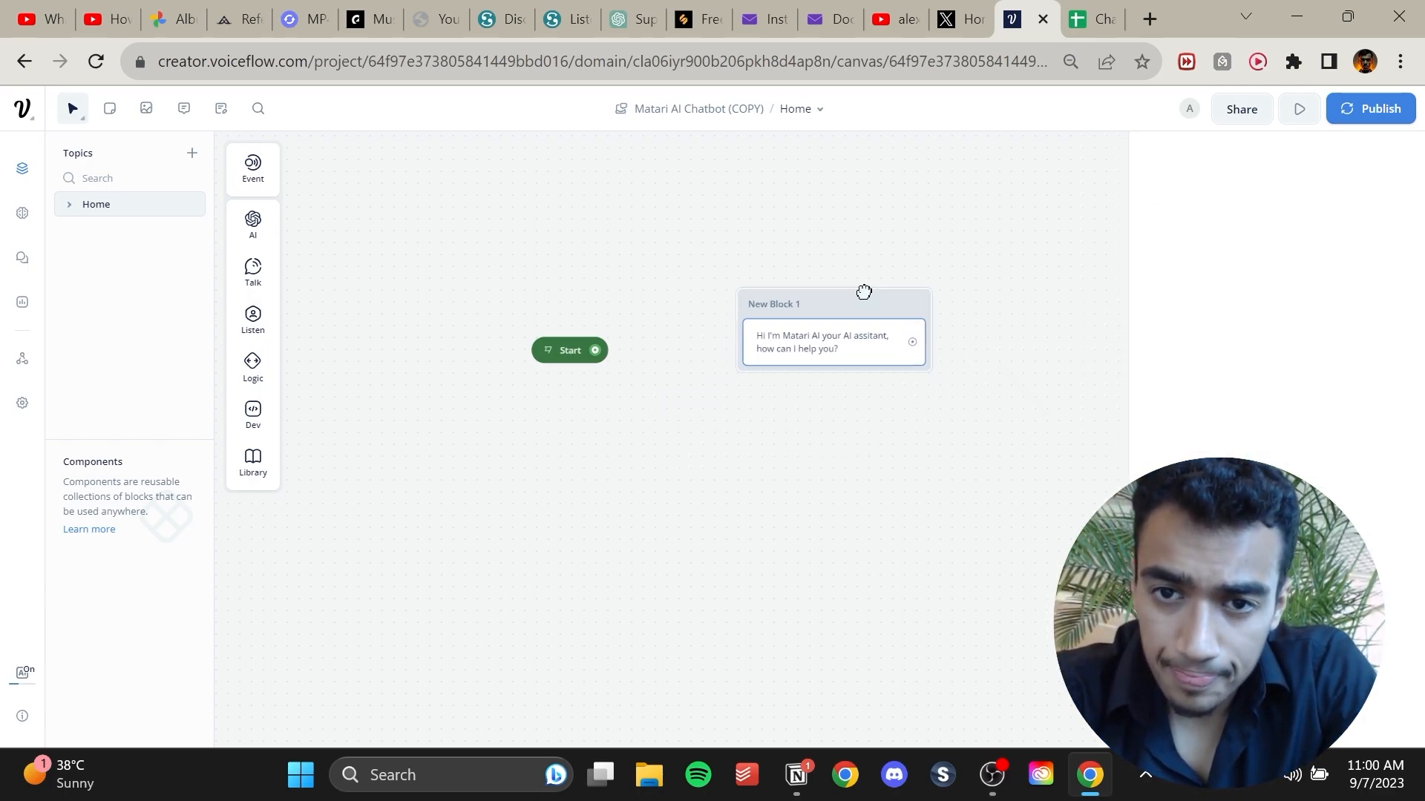
pyautogui.click(804, 352)
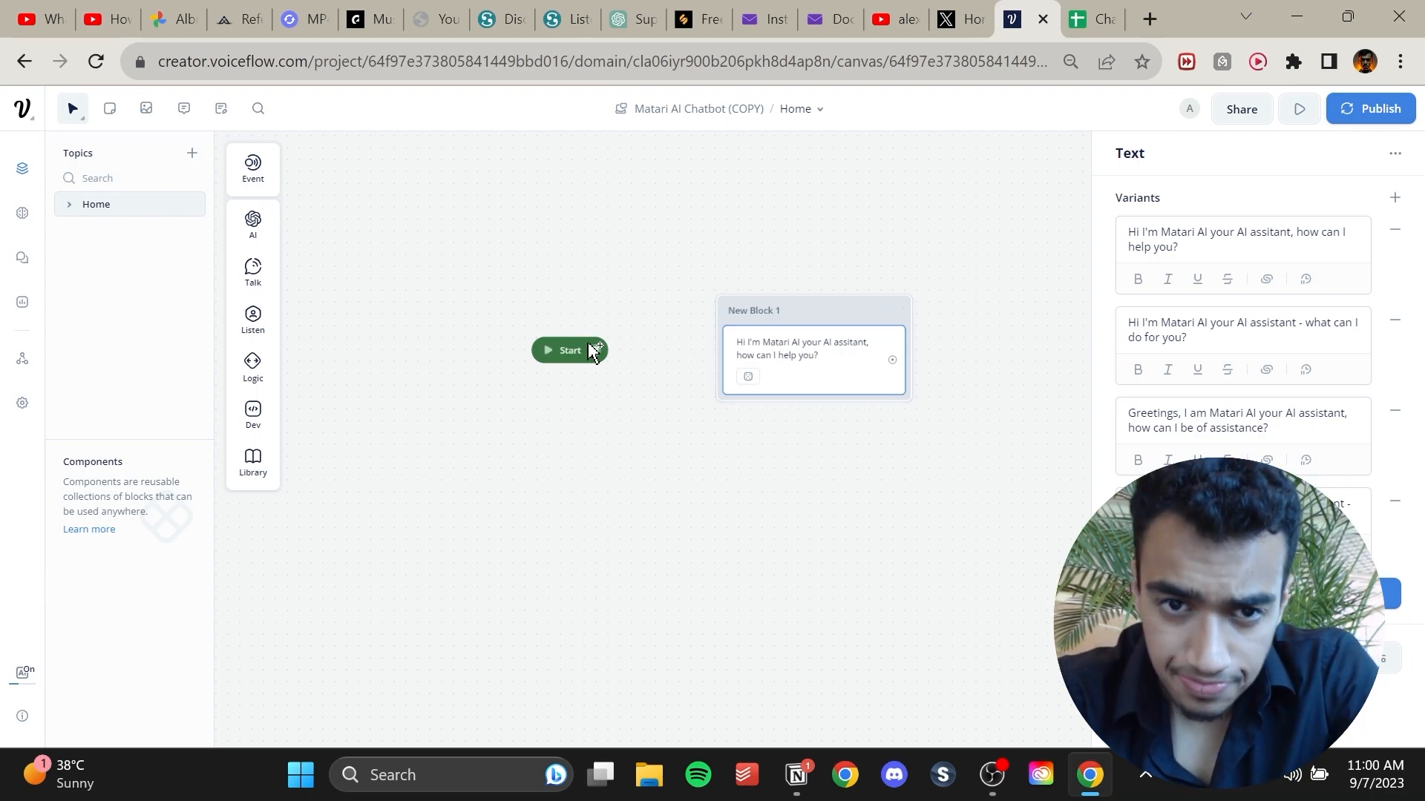
pyautogui.moveTo(596, 350); pyautogui.dragTo(774, 306)
pyautogui.click(750, 358)
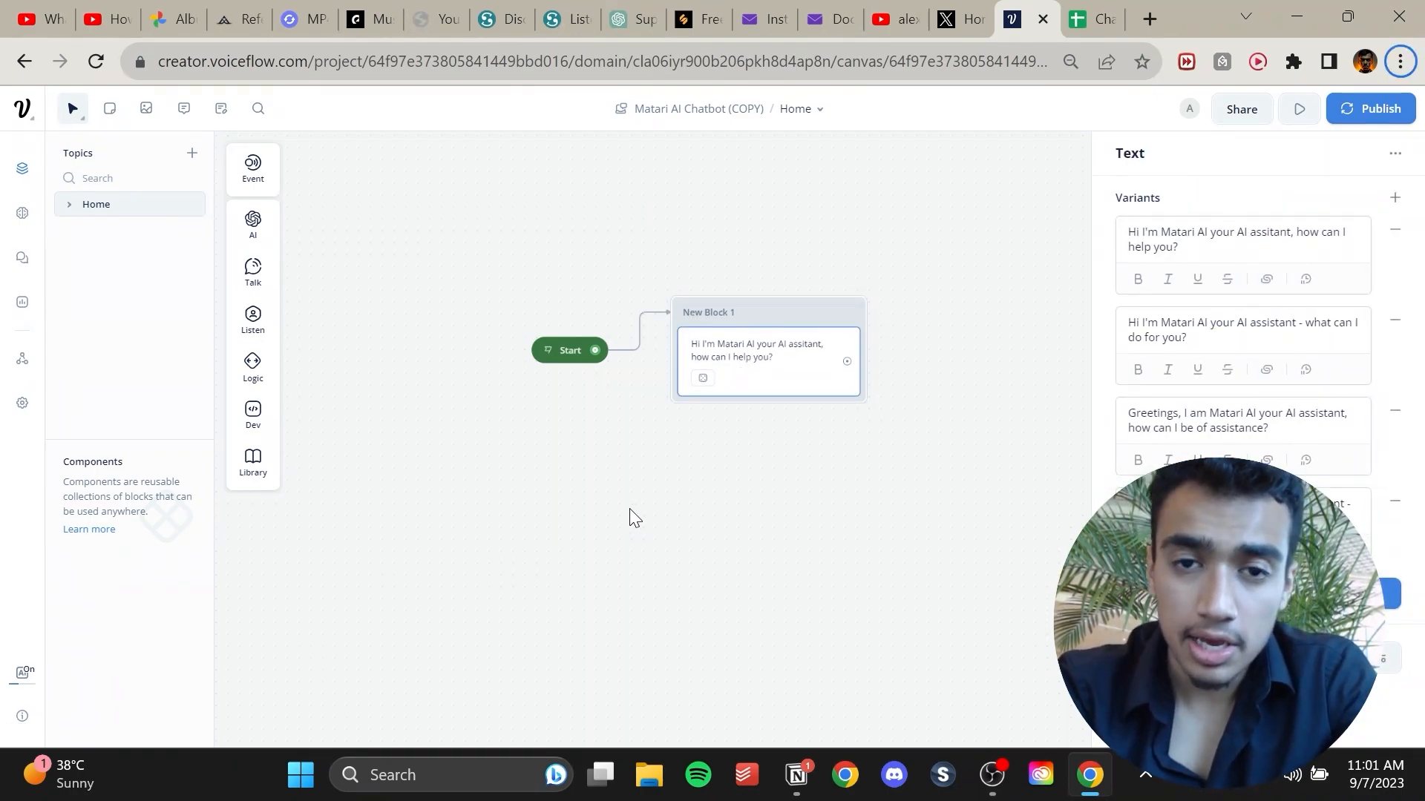
# Add a Buttons step under the greeting and label its first button 'Ask a question'.
pyautogui.moveTo(253, 321)
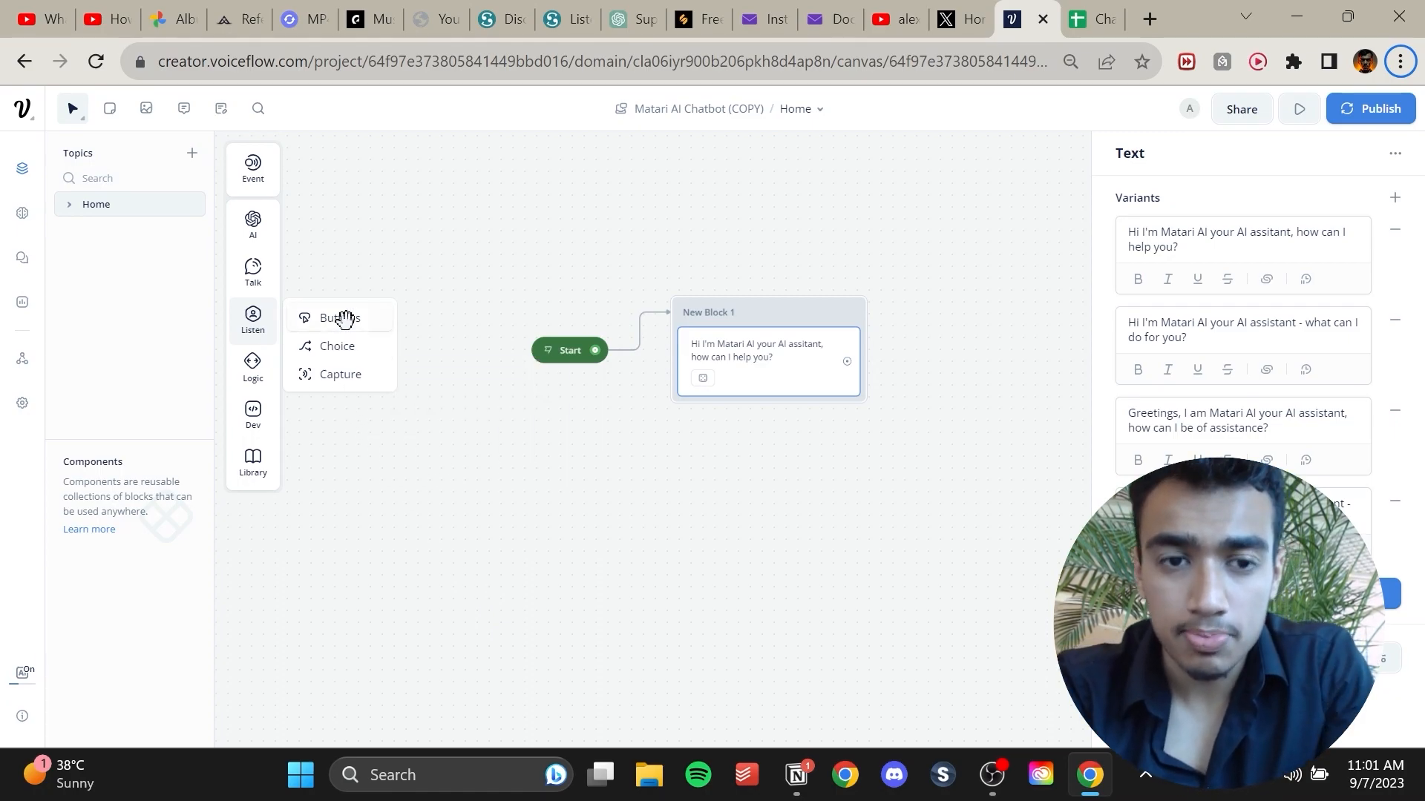
pyautogui.moveTo(345, 319); pyautogui.dragTo(760, 399)
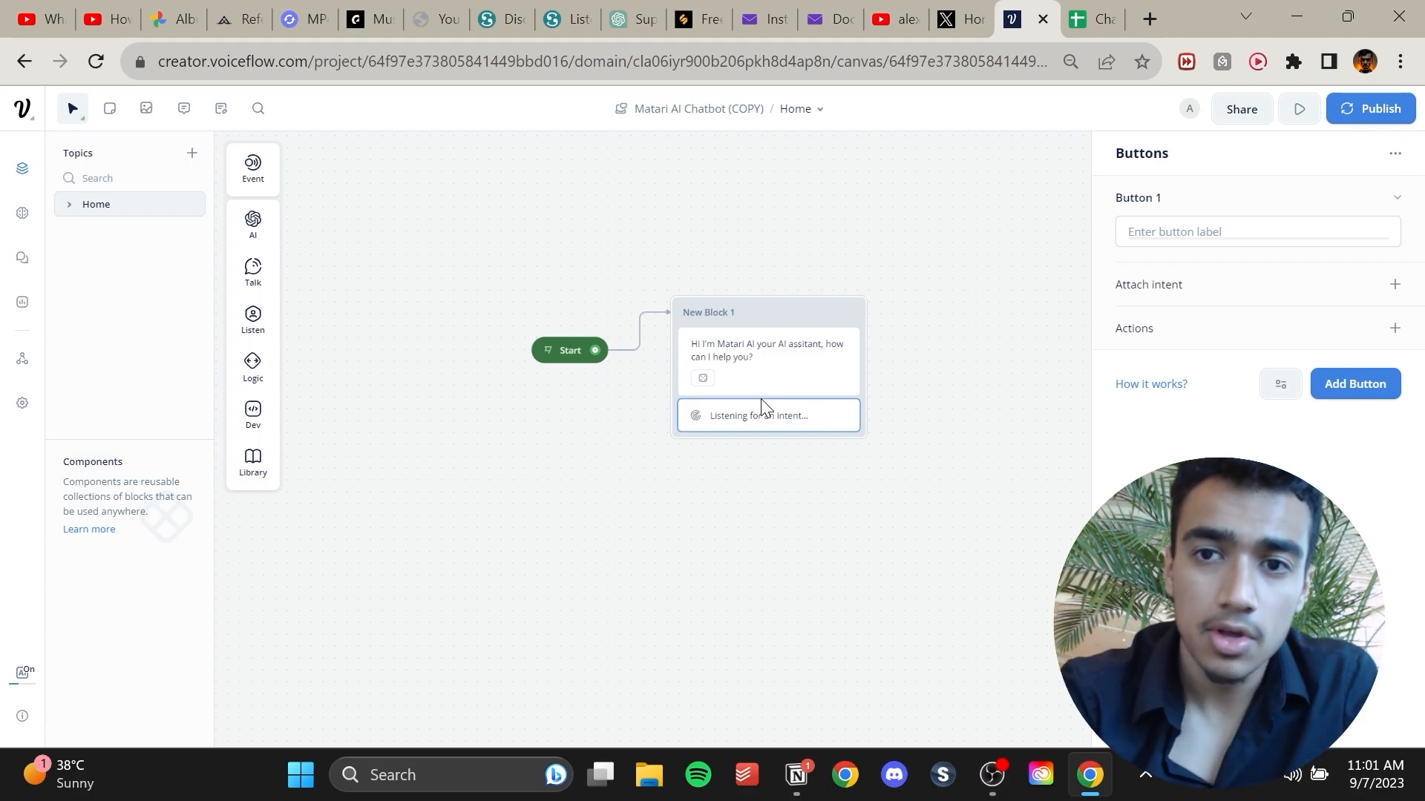
pyautogui.click(1281, 231)
pyautogui.write('aSK')
pyautogui.press('BackSpace')
pyautogui.press('BackSpace')
pyautogui.press('BackSpace')
pyautogui.write('Ask a question')
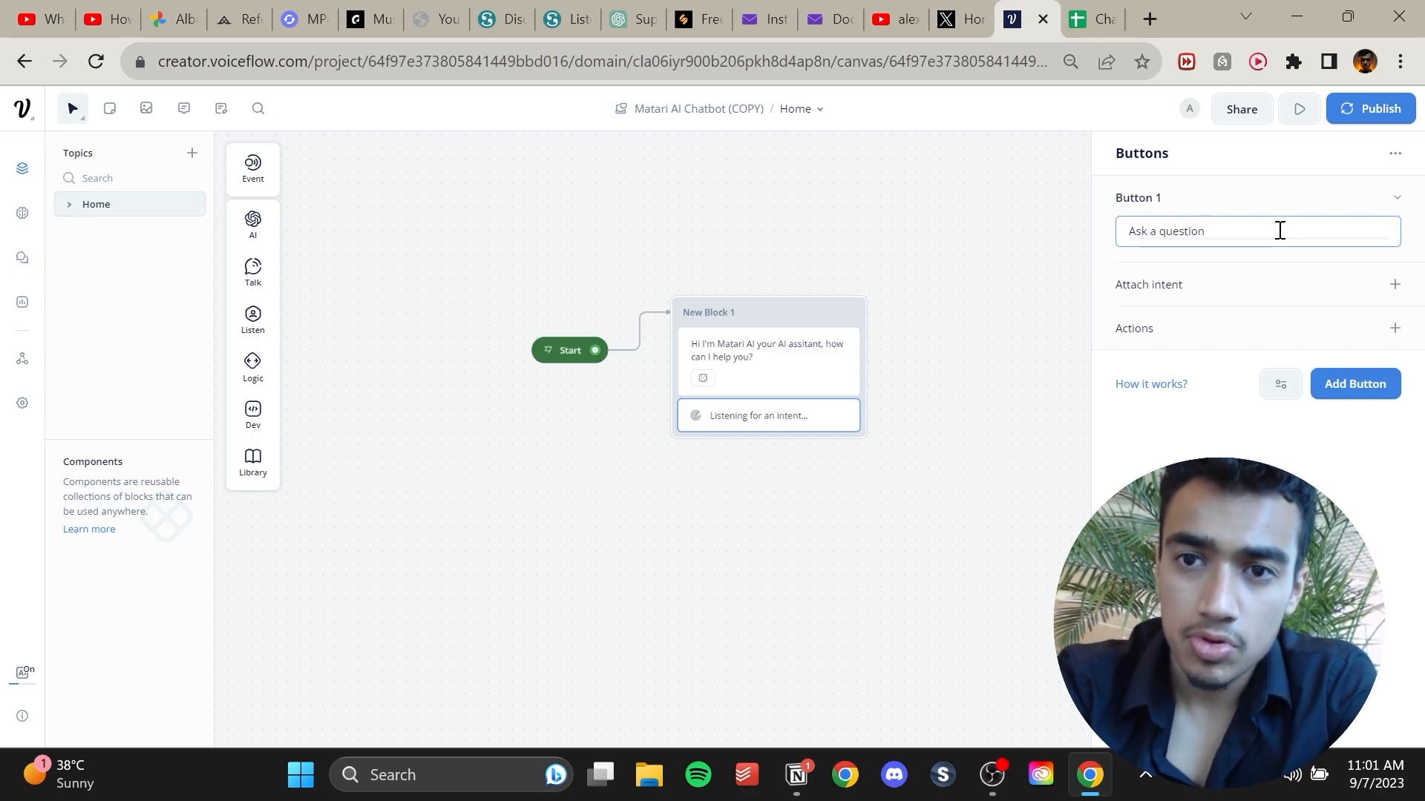
# Add a second button to the Buttons step labelled 'Send an enquiry'.
pyautogui.click(1352, 387)
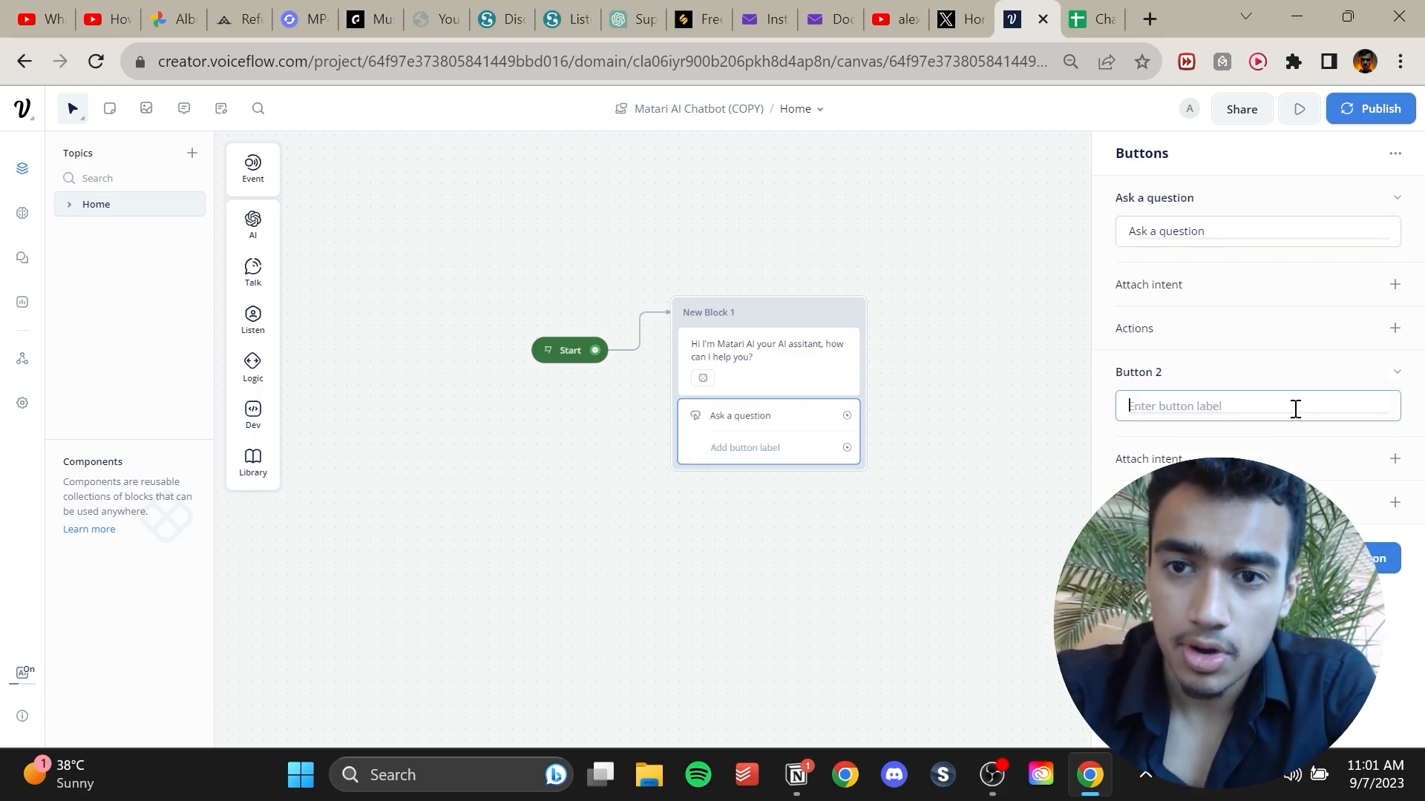
pyautogui.write('Send an enquiry')
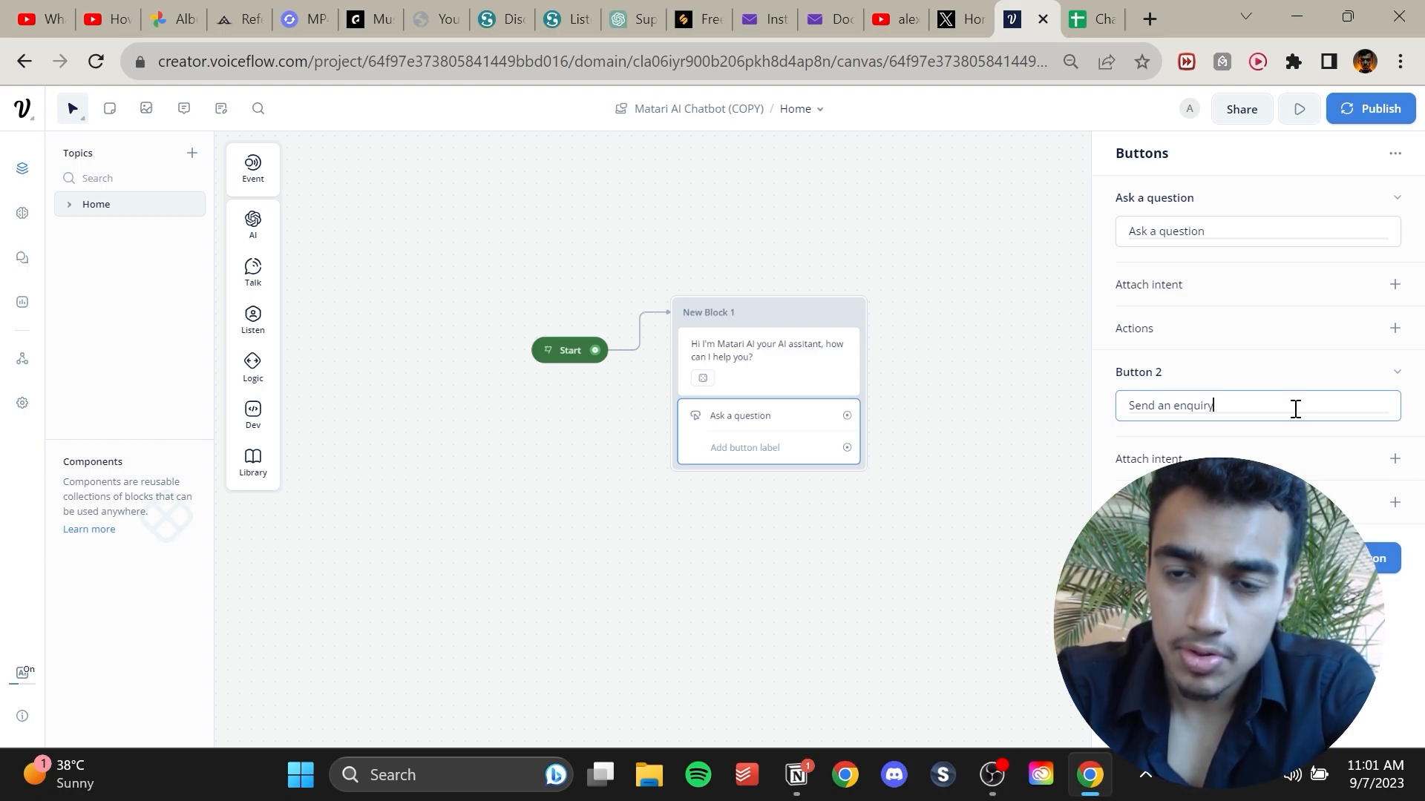
pyautogui.click(956, 541)
pyautogui.moveTo(927, 540); pyautogui.dragTo(754, 560)
pyautogui.click(581, 447)
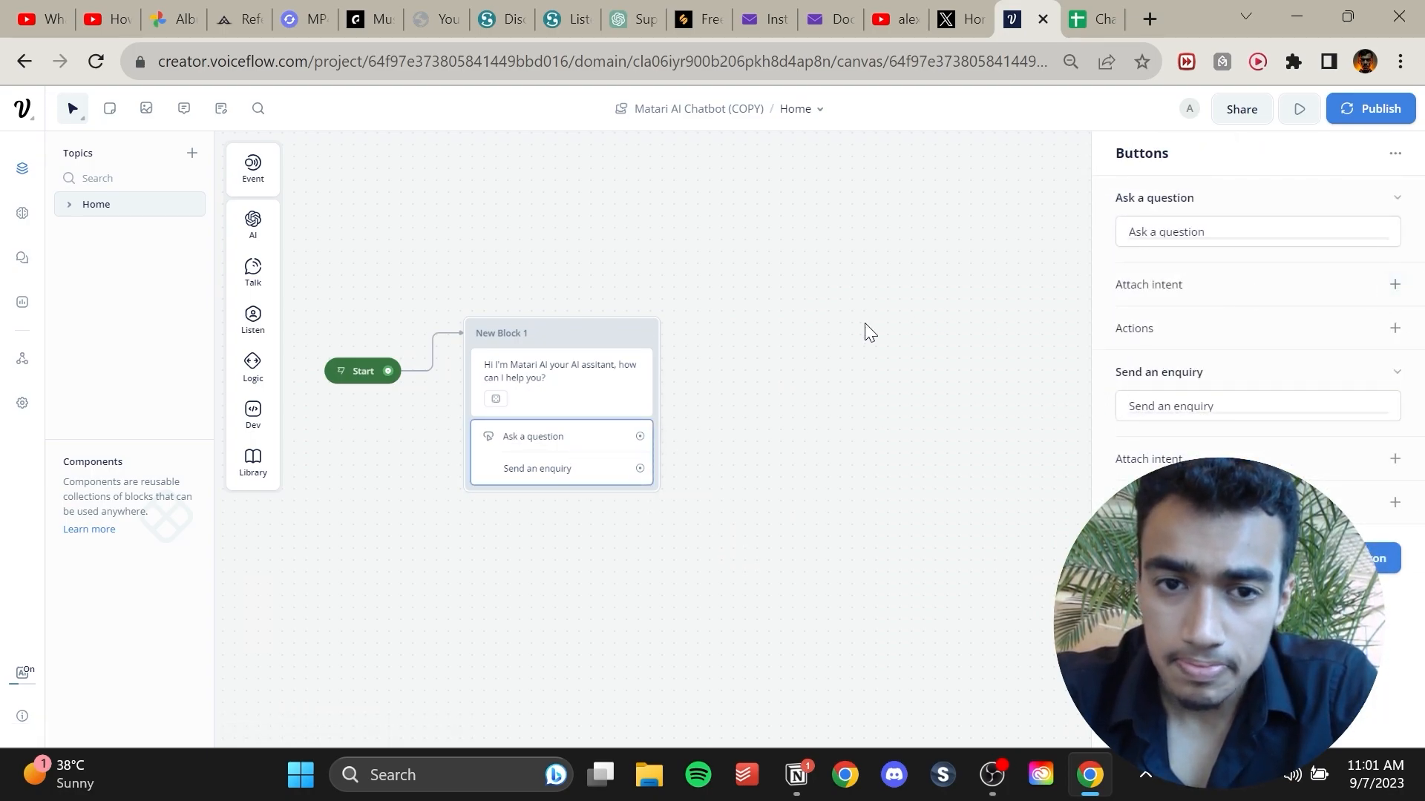
# Add a Text block beside the greeting block and connect the 'Ask a question' button to it.
pyautogui.moveTo(794, 409); pyautogui.dragTo(585, 415)
pyautogui.click(620, 505)
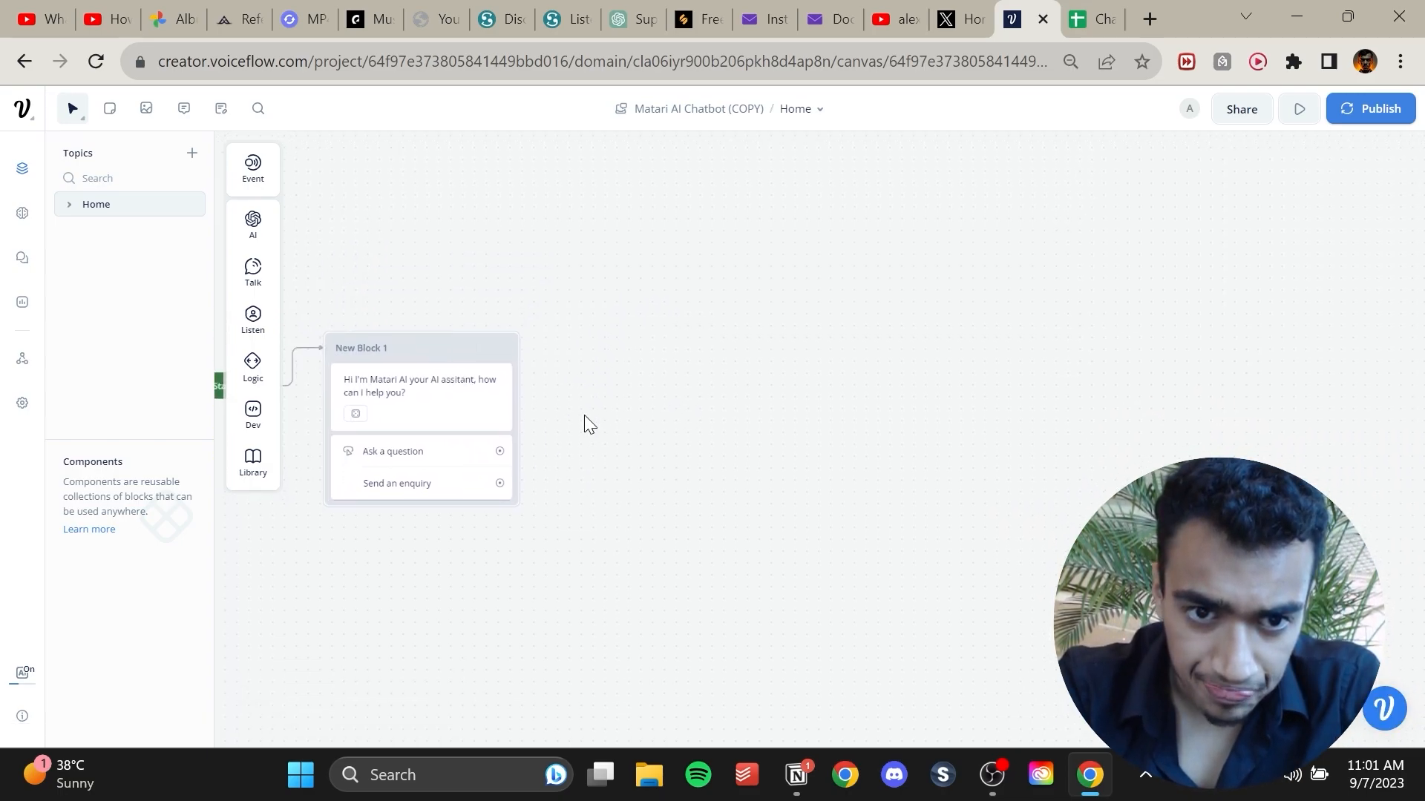
pyautogui.rightClick(593, 318)
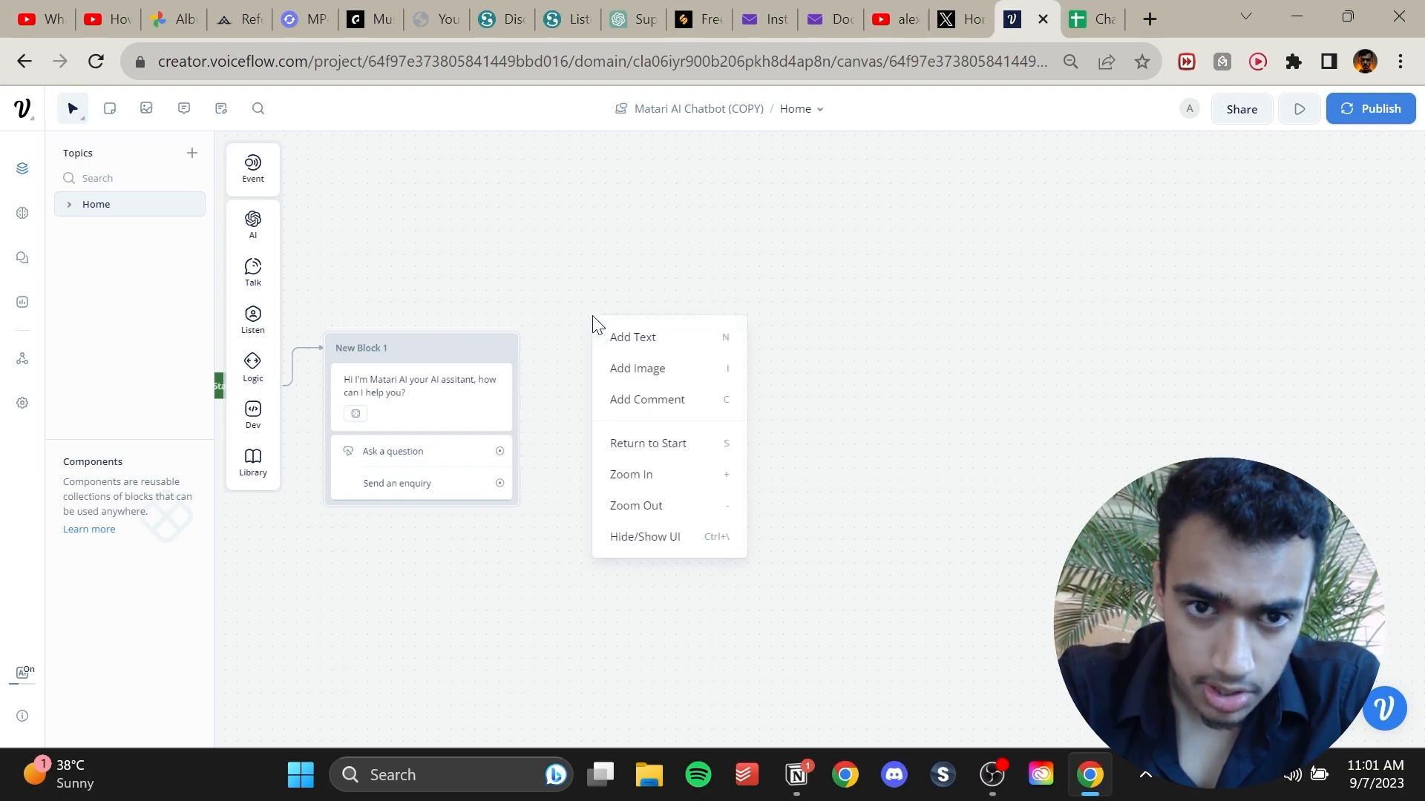
pyautogui.moveTo(260, 266)
pyautogui.moveTo(297, 268); pyautogui.dragTo(668, 327)
pyautogui.moveTo(500, 452); pyautogui.dragTo(620, 369)
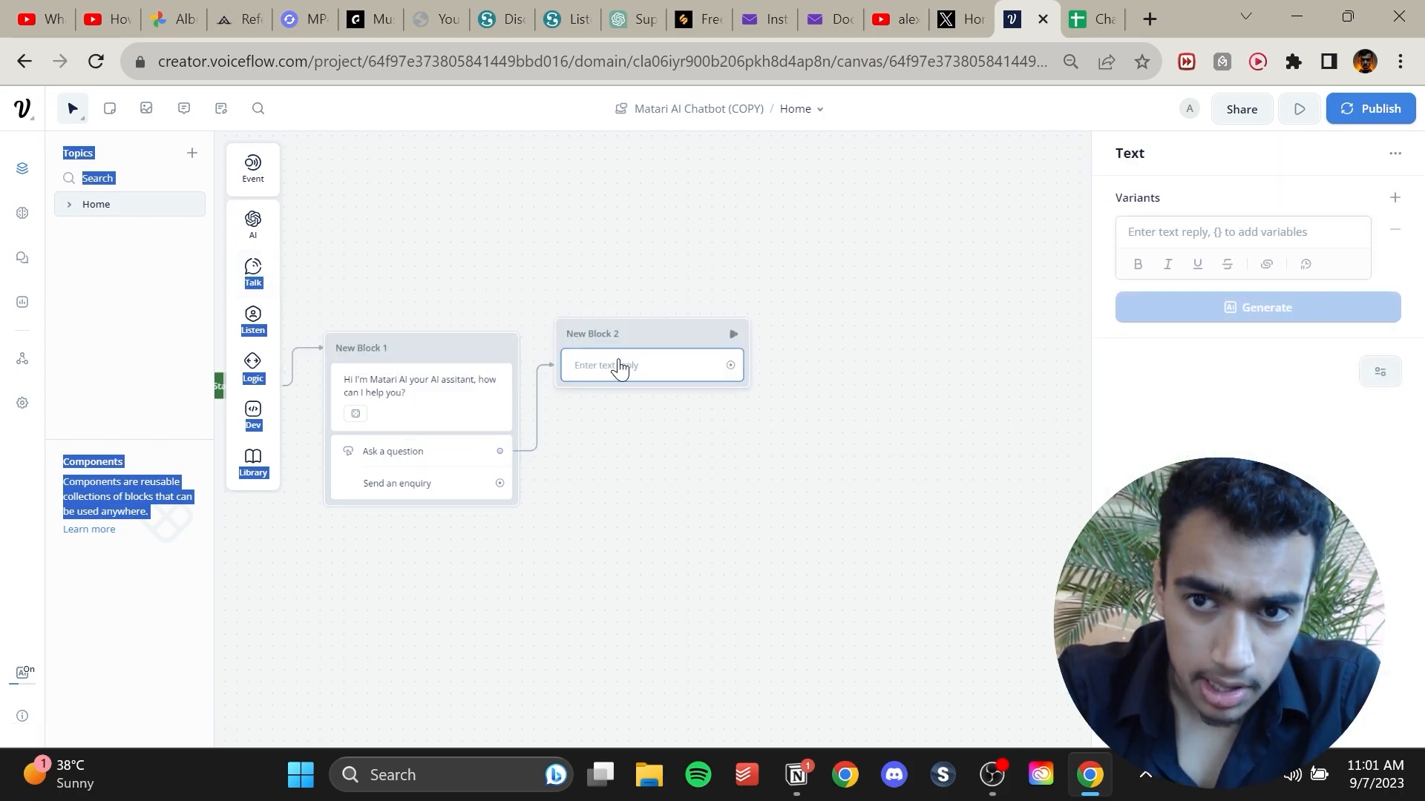
# Write the reply 'How can we help you' in the new Text block and generate AI variants of it.
pyautogui.click(1248, 228)
pyautogui.write('How can we help you')
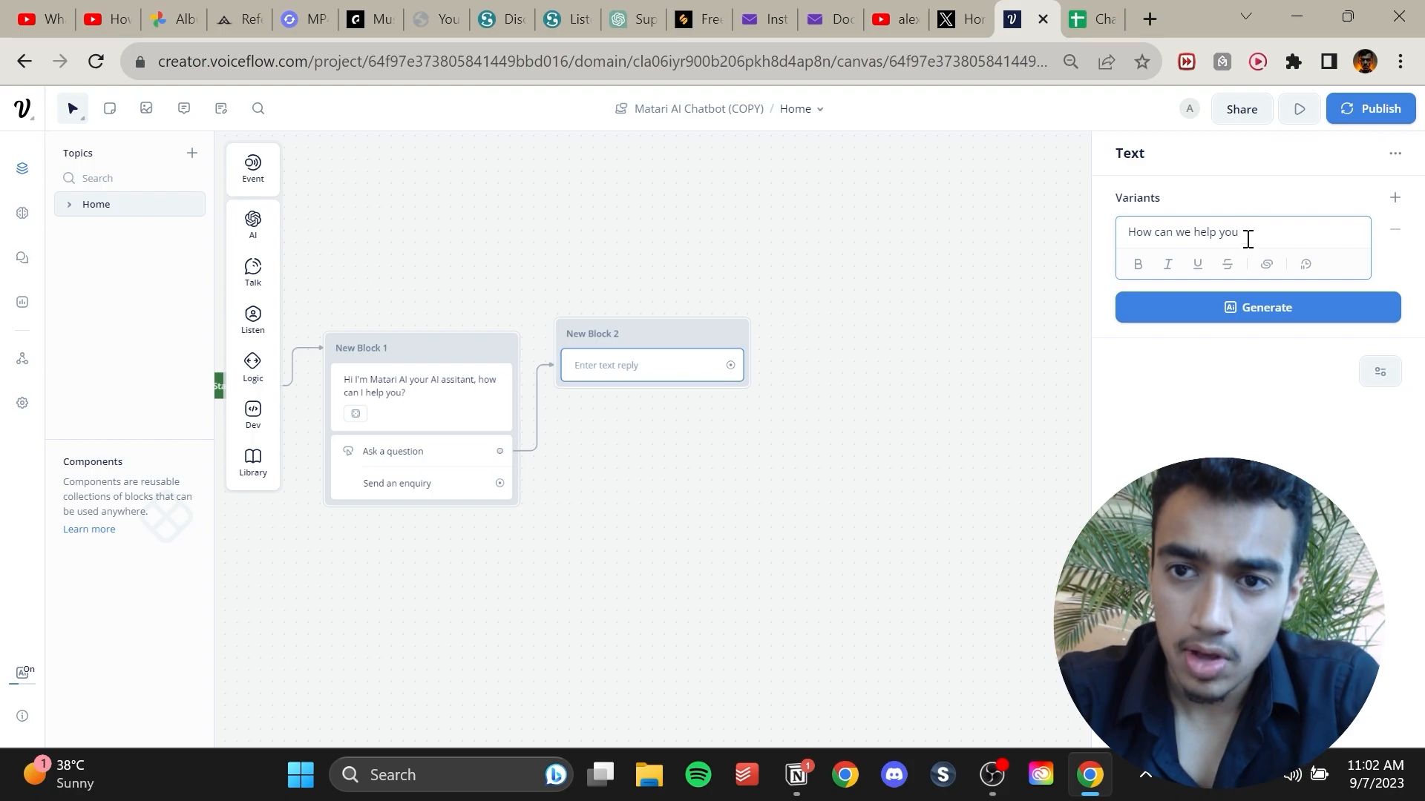
pyautogui.click(1234, 308)
pyautogui.click(1228, 347)
# Add a Capture step saving the entire user reply to {last_utterance} and connect the reply block to it.
pyautogui.moveTo(674, 349); pyautogui.dragTo(713, 231)
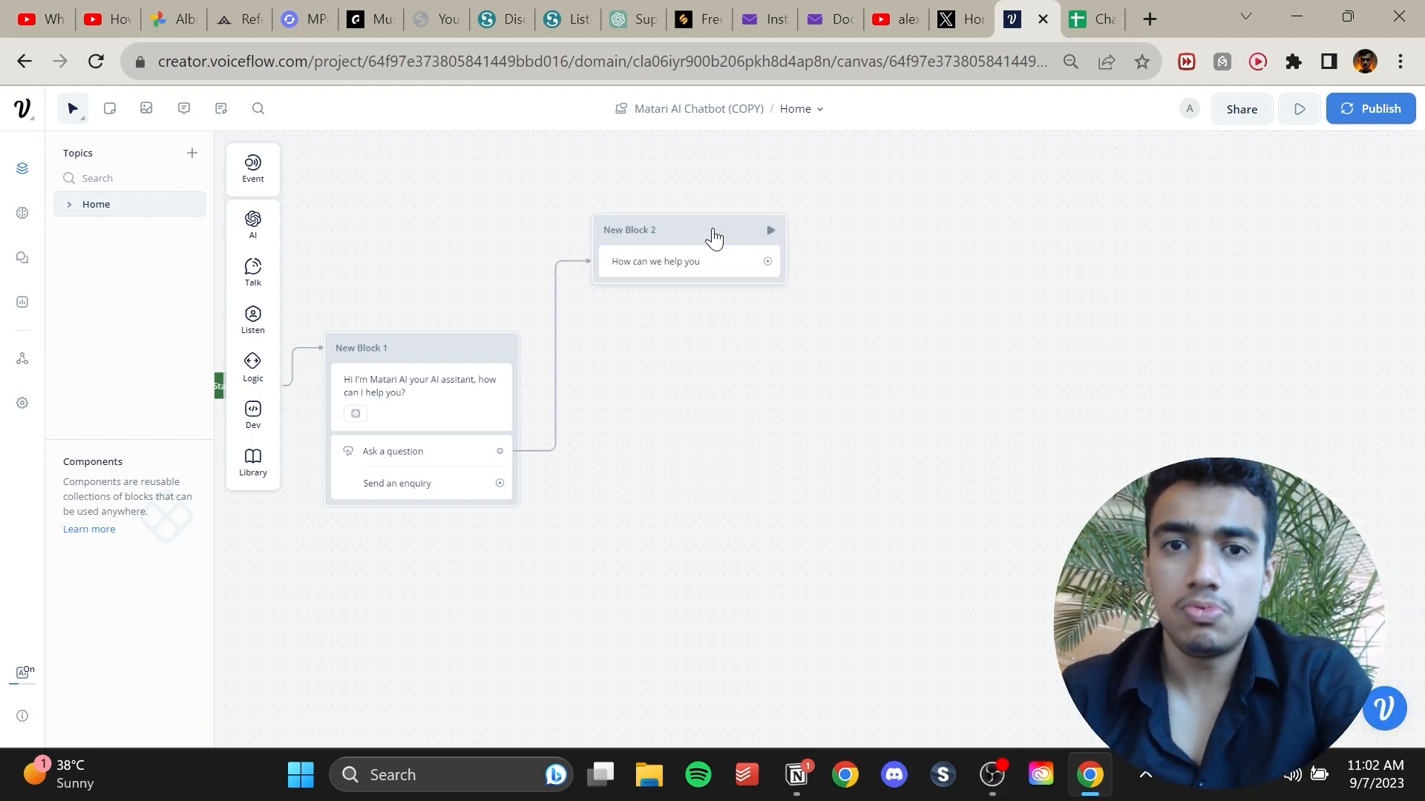
pyautogui.click(713, 239)
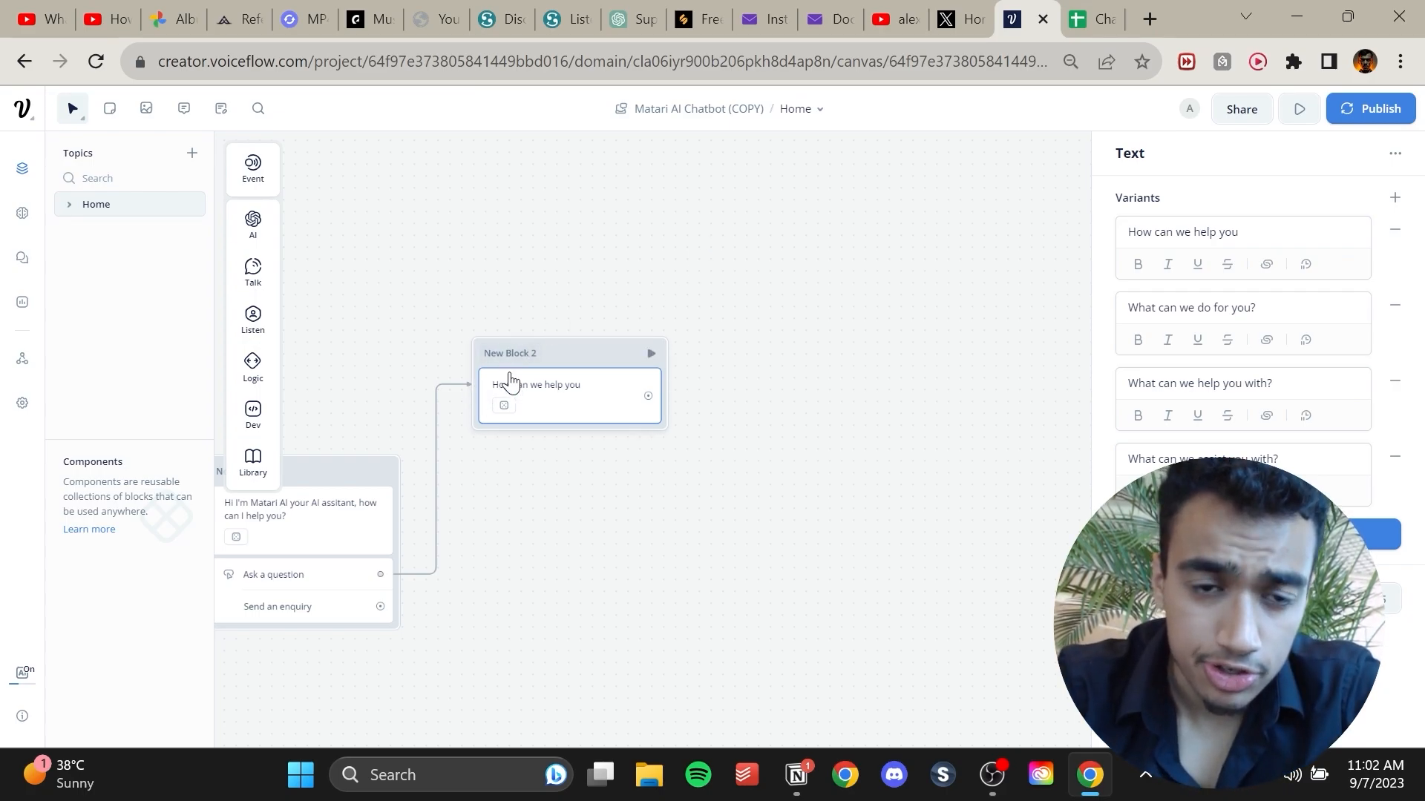
pyautogui.moveTo(539, 263); pyautogui.dragTo(525, 220)
pyautogui.click(573, 213)
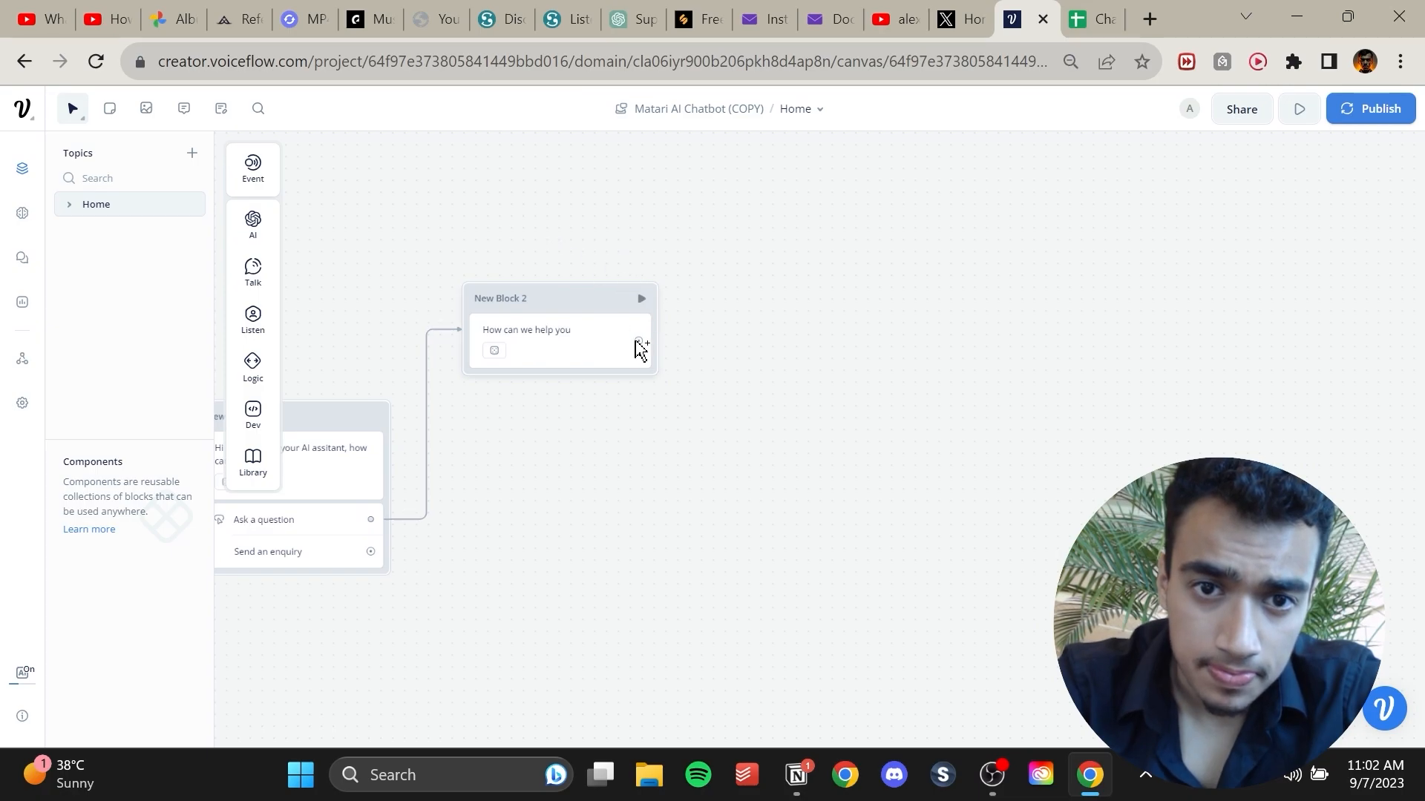
pyautogui.moveTo(560, 222); pyautogui.dragTo(522, 321)
pyautogui.moveTo(251, 274)
pyautogui.moveTo(254, 326)
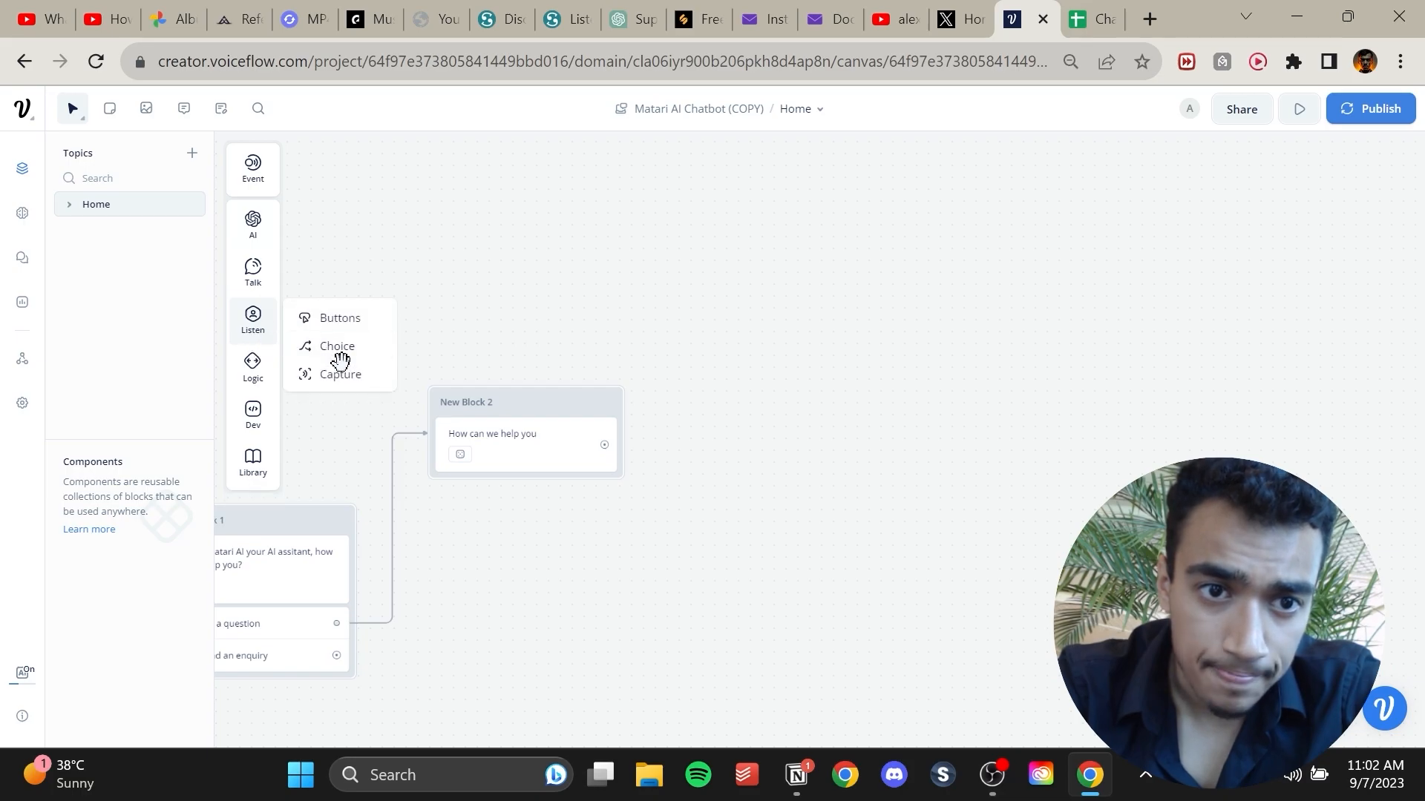
pyautogui.moveTo(352, 371); pyautogui.dragTo(782, 304)
pyautogui.moveTo(605, 445); pyautogui.dragTo(693, 356)
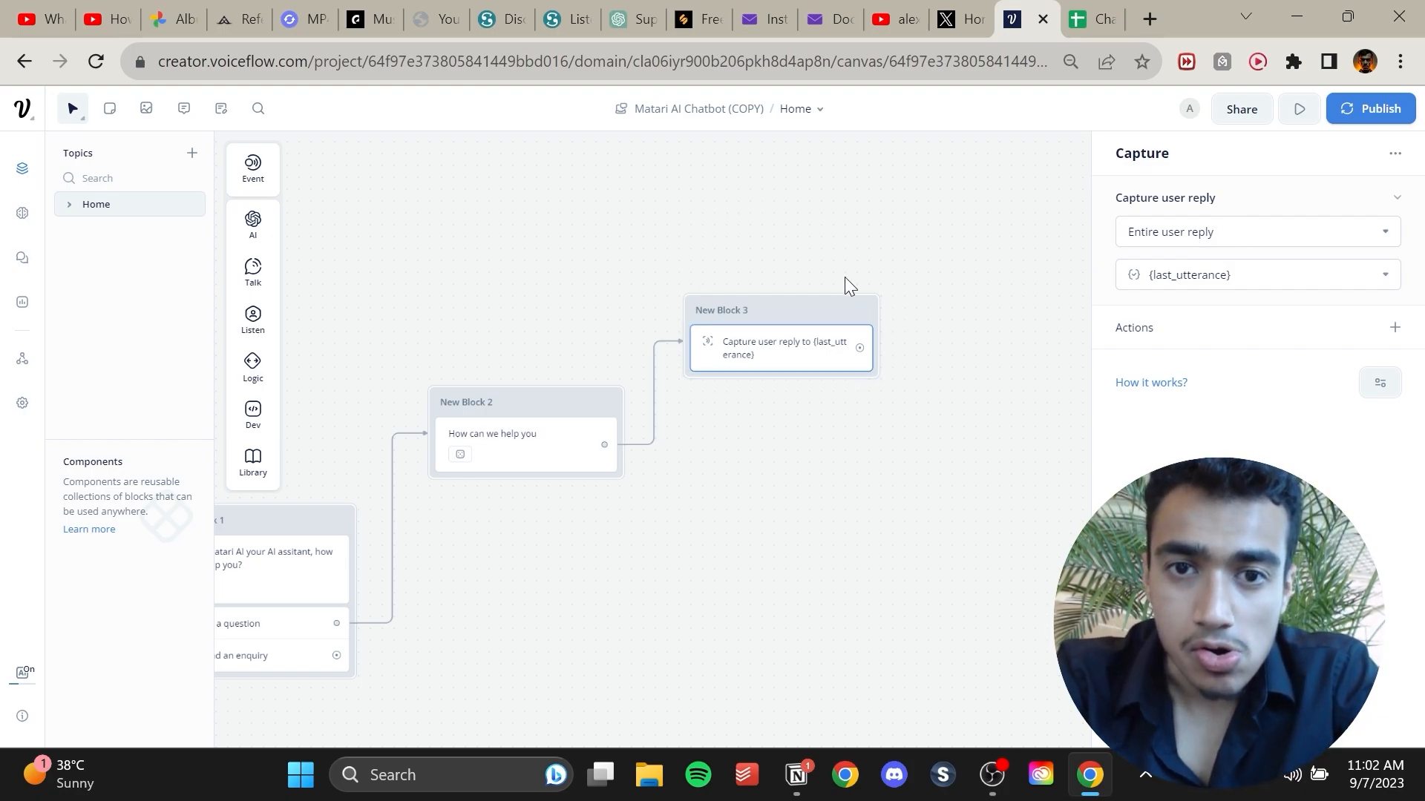
pyautogui.moveTo(766, 310); pyautogui.dragTo(804, 283)
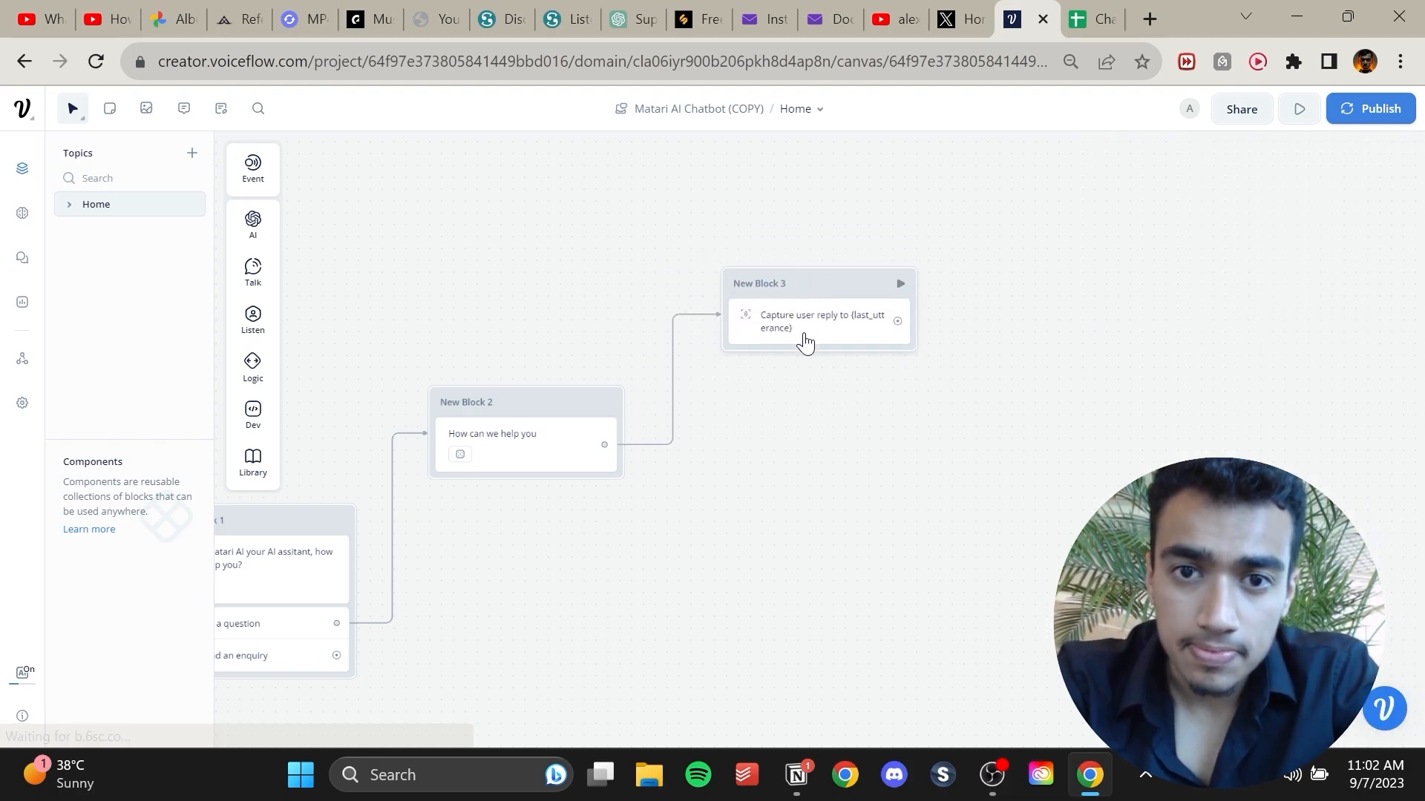
pyautogui.click(801, 340)
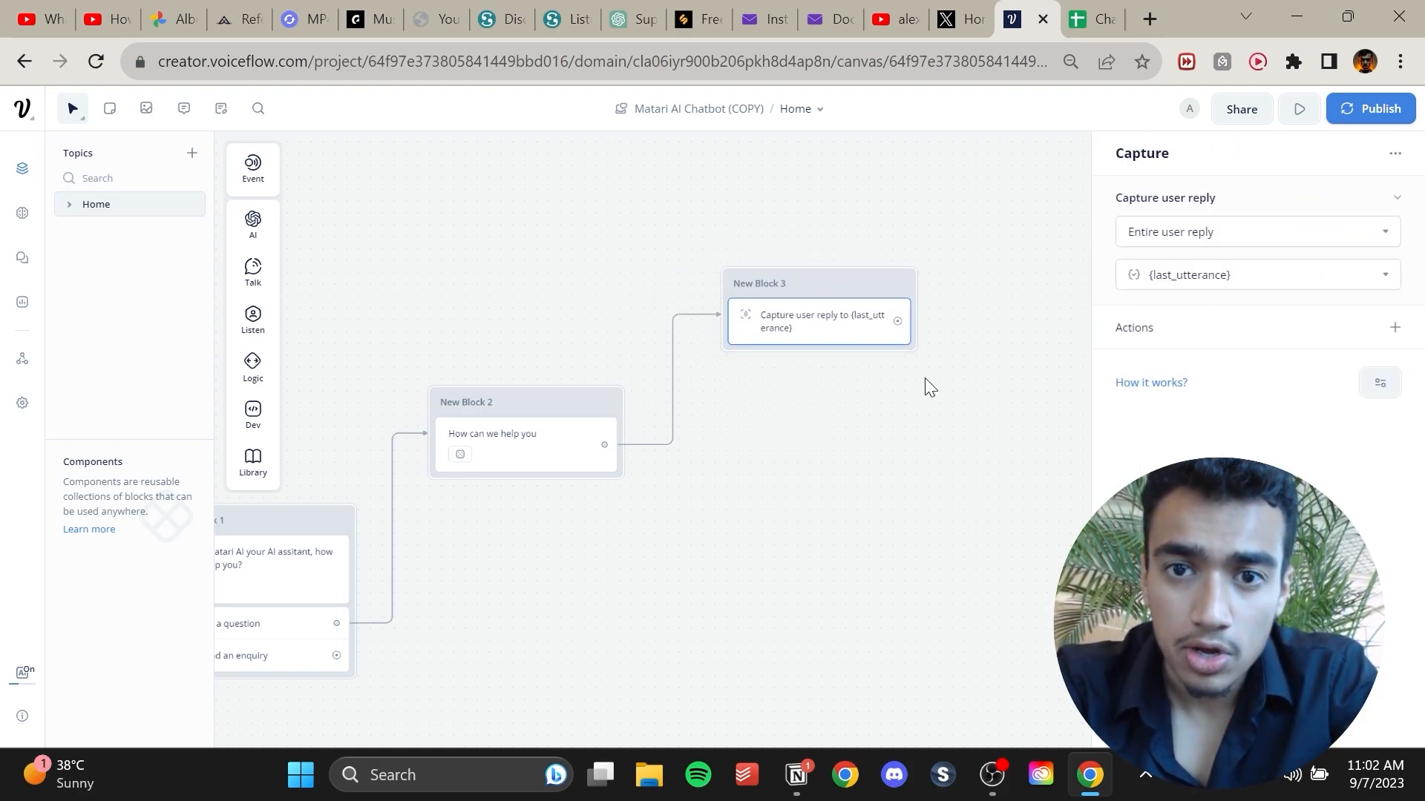
# Add a Response AI step after the Capture block and set its data source to Knowledge Base.
pyautogui.moveTo(247, 298)
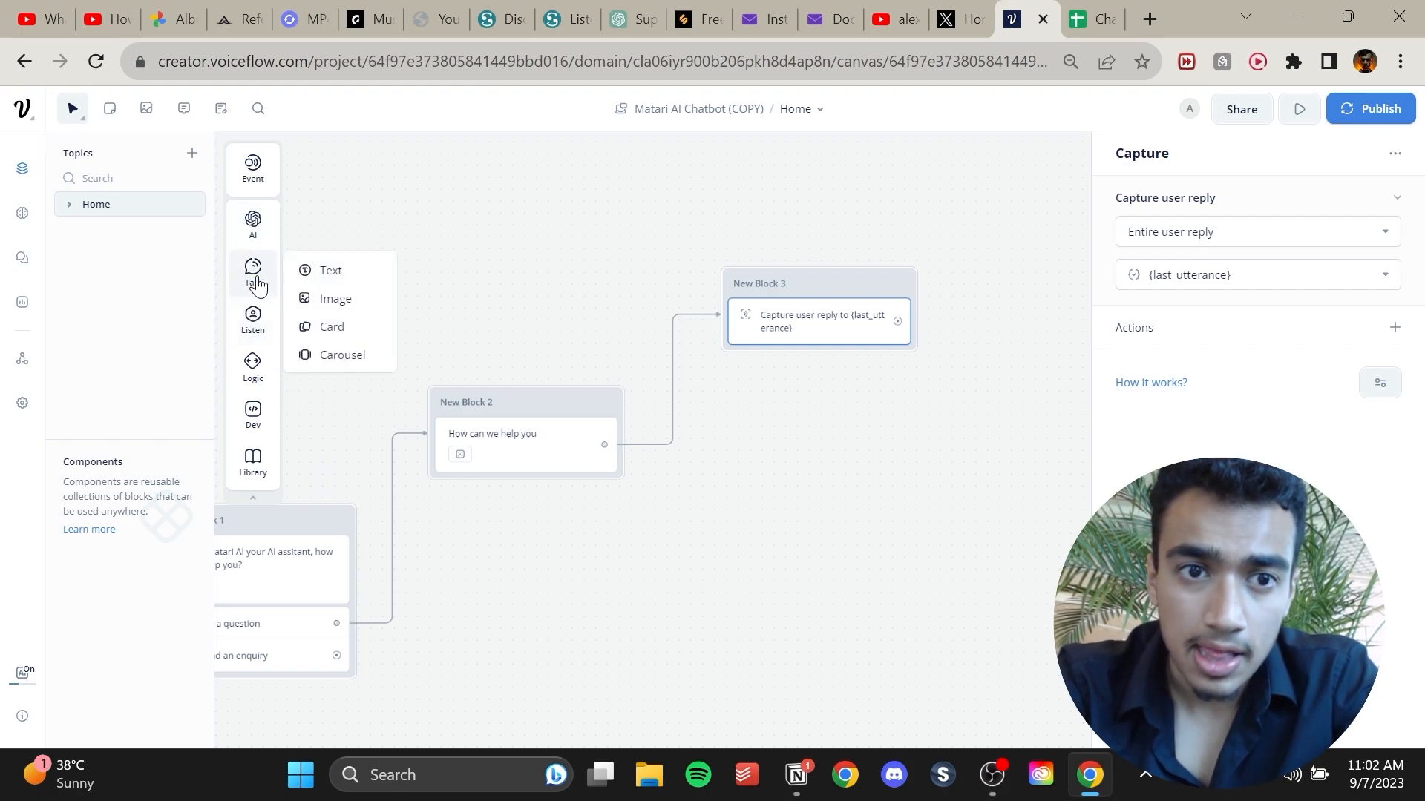
pyautogui.moveTo(256, 223)
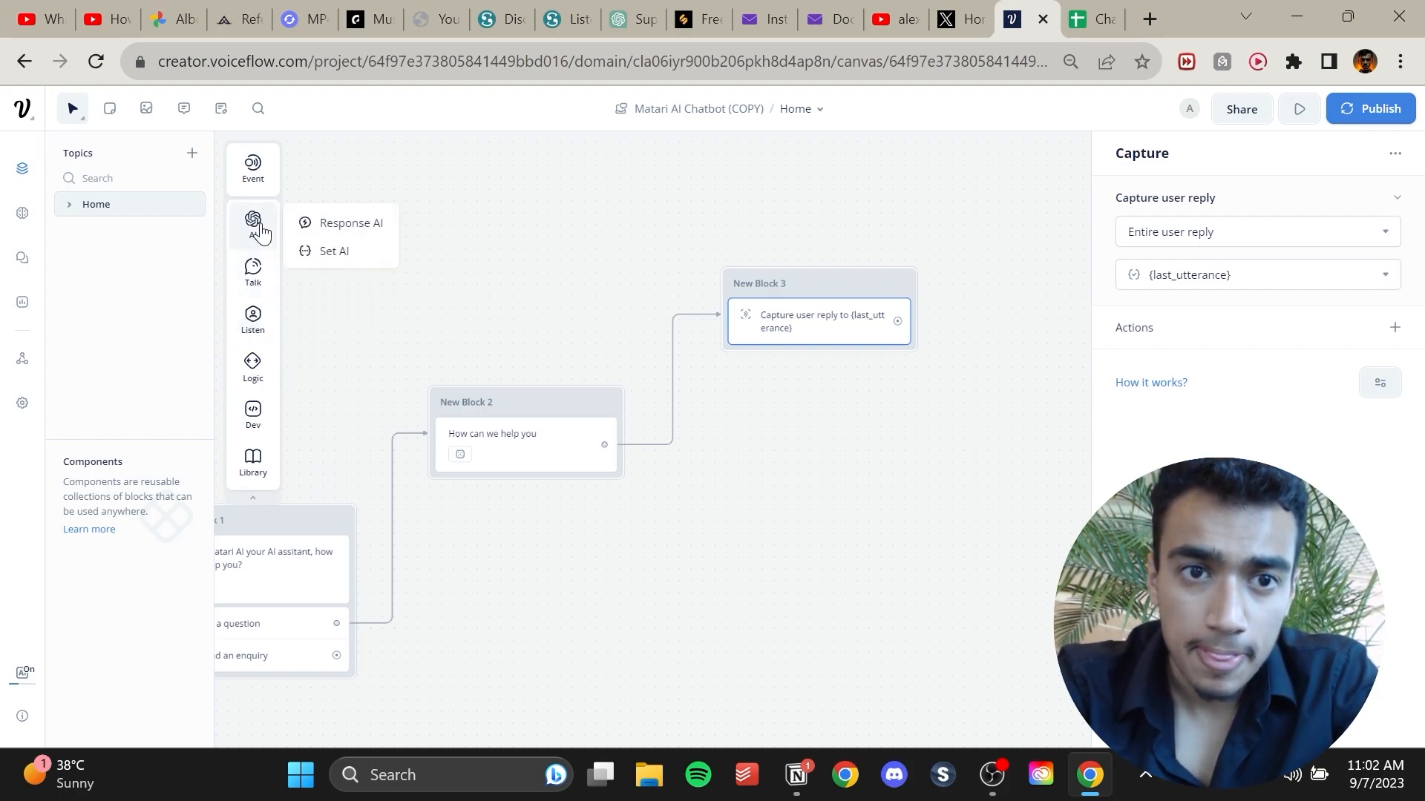
pyautogui.moveTo(348, 224); pyautogui.dragTo(1015, 317)
pyautogui.click(1011, 343)
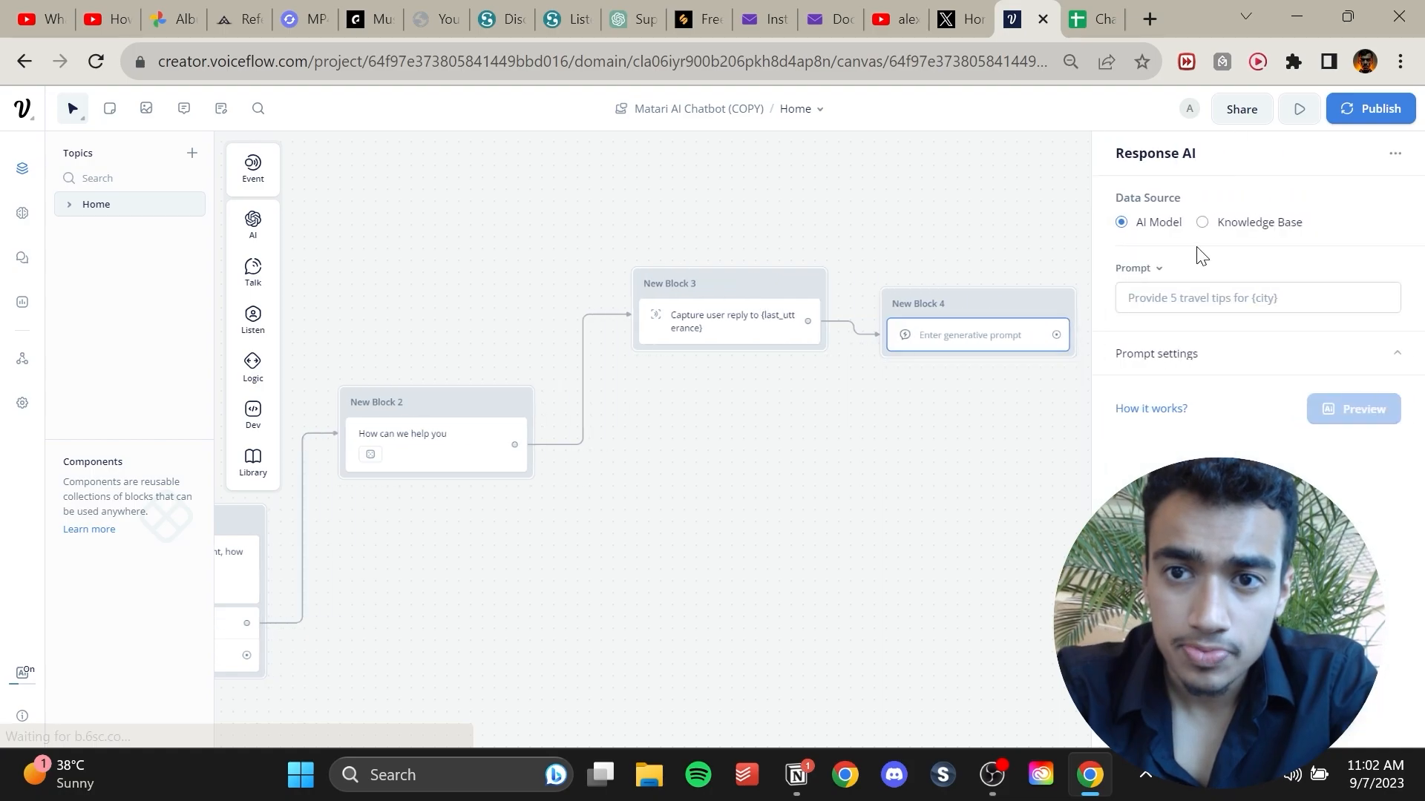
pyautogui.click(1212, 230)
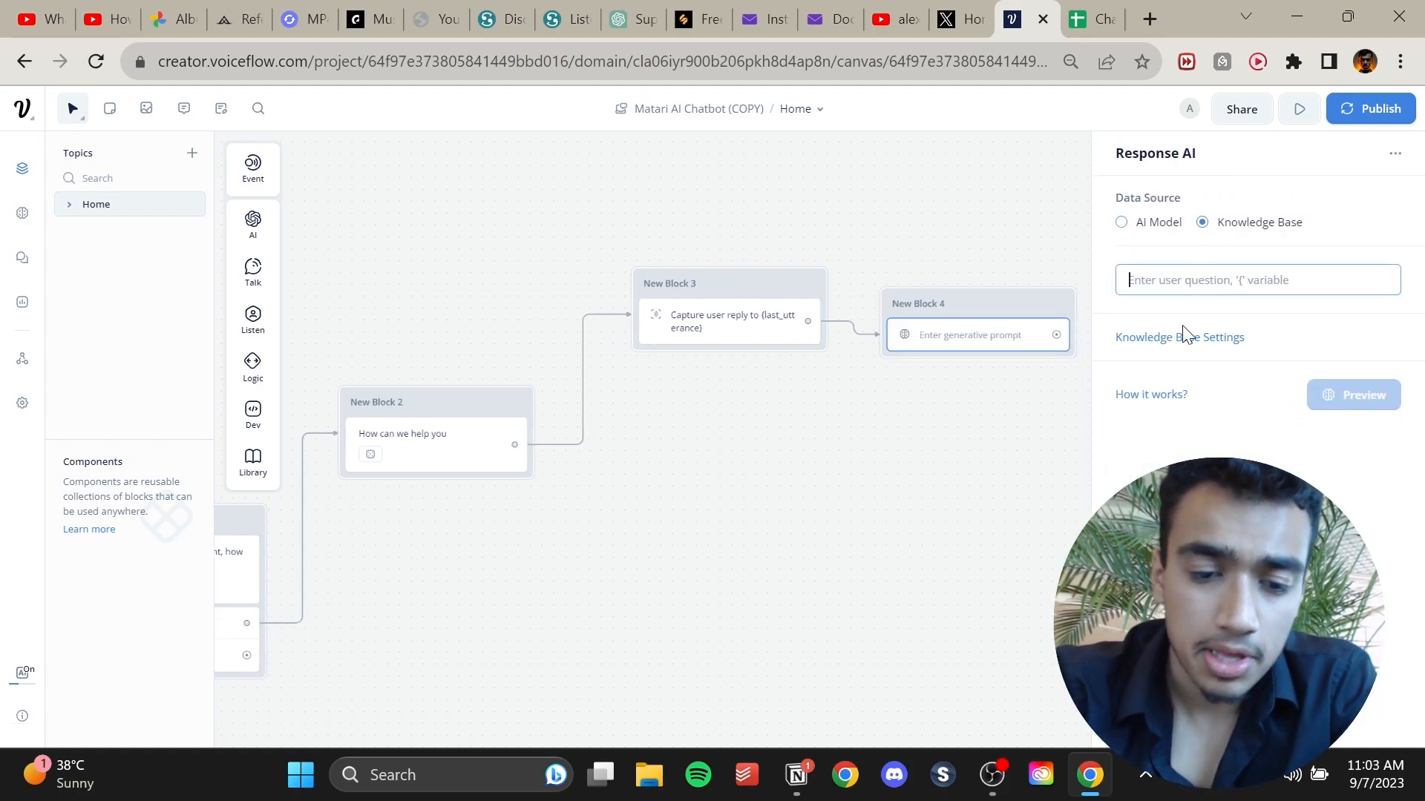
# Enter the Response AI prompt 'Answer {last_utterance} in a precise and short way.' inserting the last_utterance variable.
pyautogui.write('aN')
pyautogui.press('BackSpace')
pyautogui.press('BackSpace')
pyautogui.write('aN')
pyautogui.press('BackSpace')
pyautogui.press('BackSpace')
pyautogui.write('Answer')
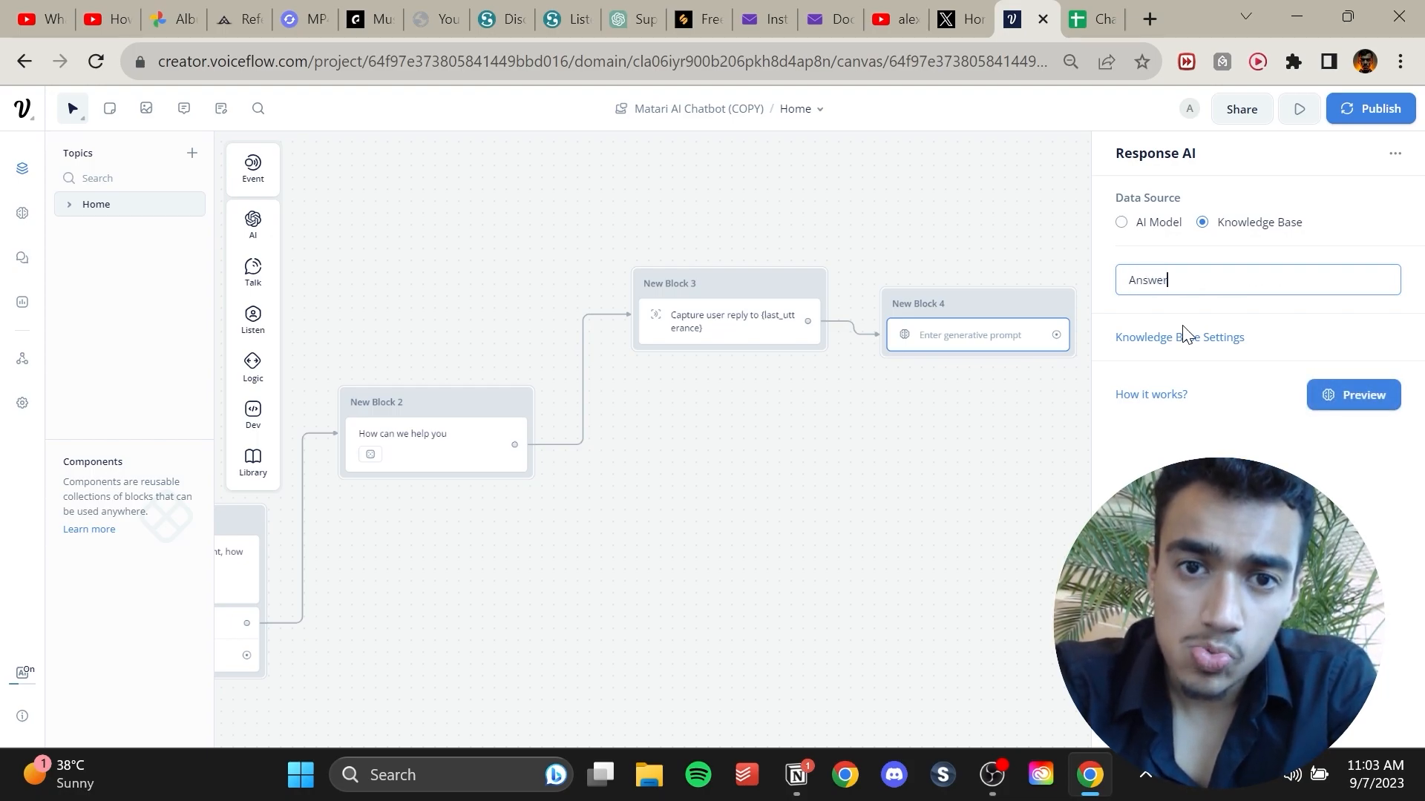
pyautogui.write(' {las')
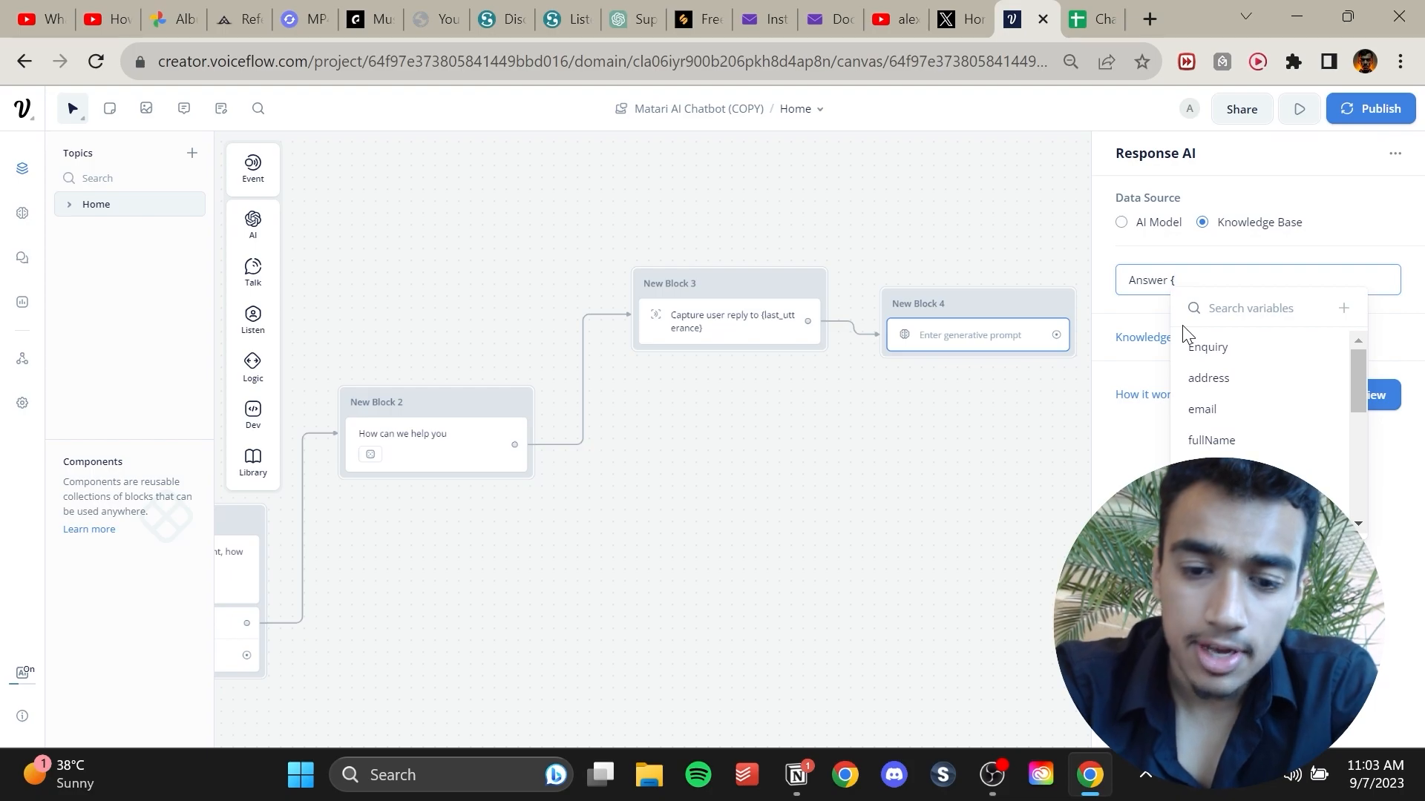
pyautogui.press('Down')
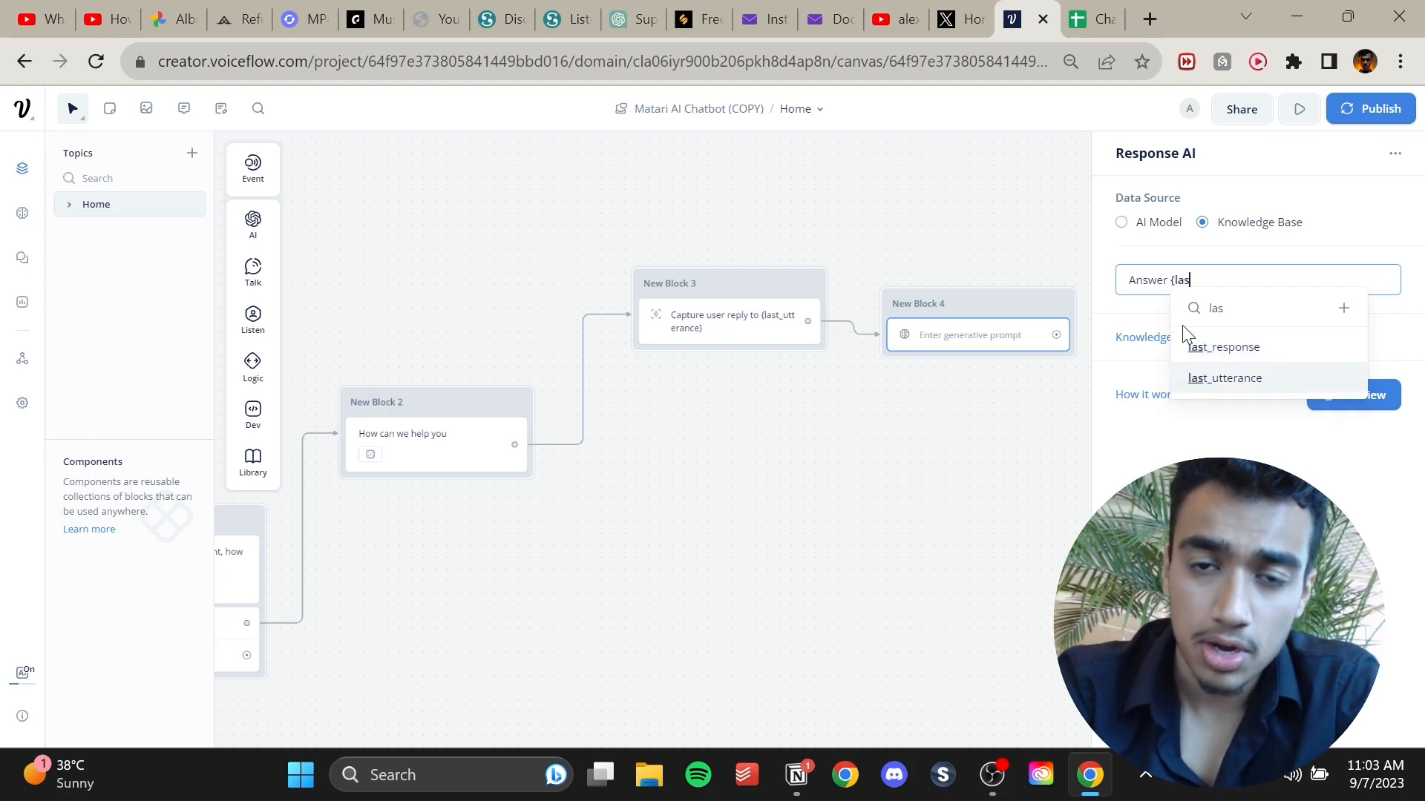
pyautogui.press('Return')
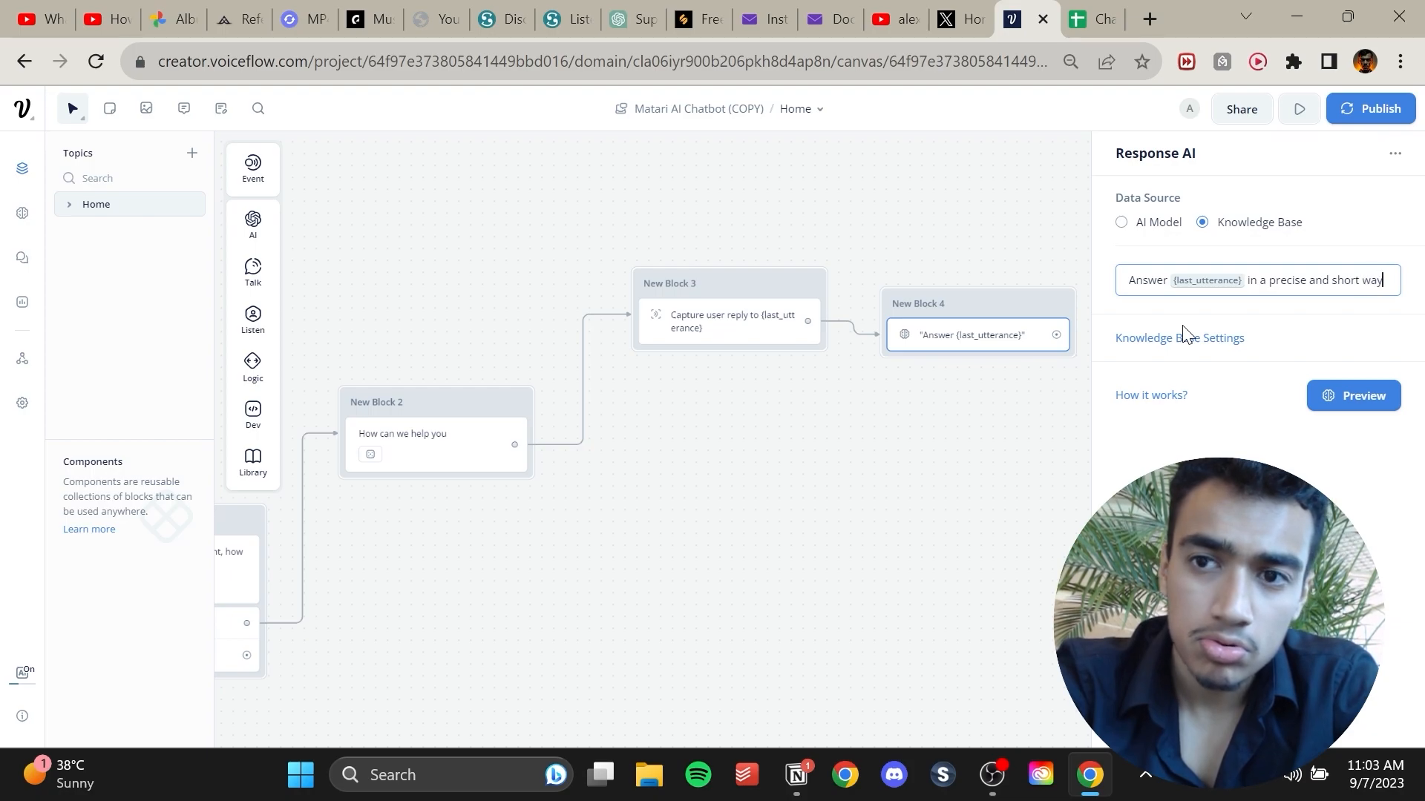
pyautogui.write('.')
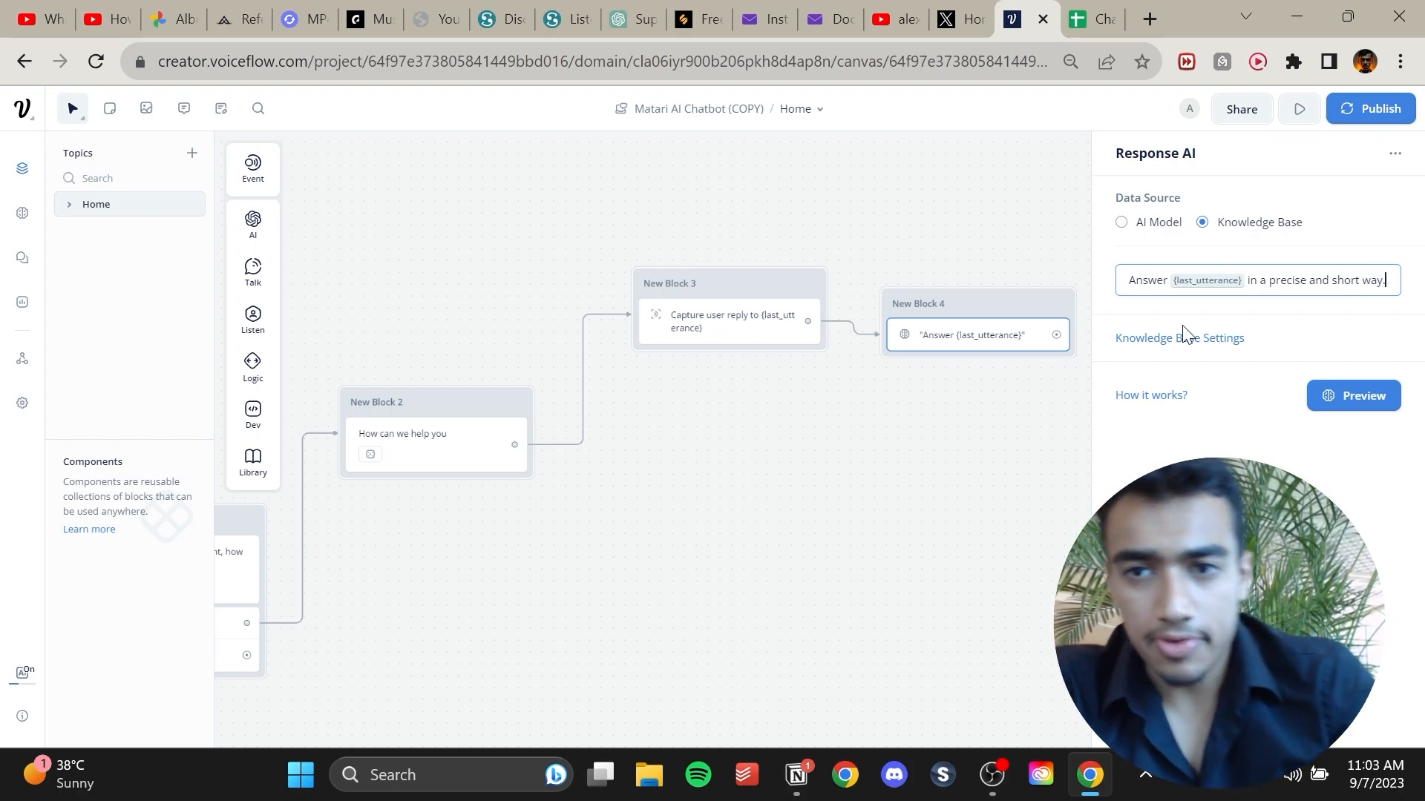
# Open the Knowledge Base, start adding a file data source, and browse to Data (D:) > Work > Matari's Empire > Matari AI.
pyautogui.click(22, 213)
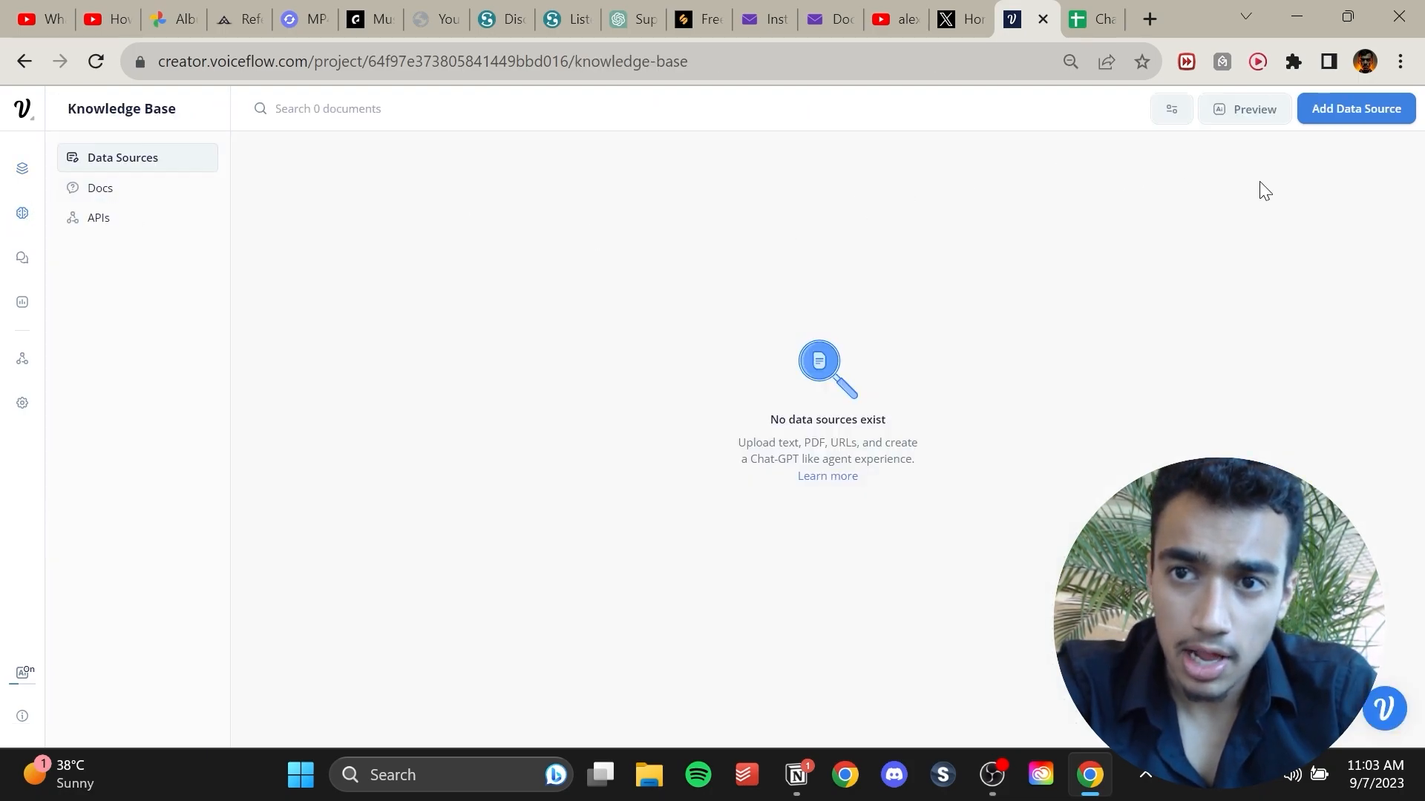
pyautogui.click(1347, 118)
pyautogui.click(1337, 248)
pyautogui.scroll(-3, 99, 525)
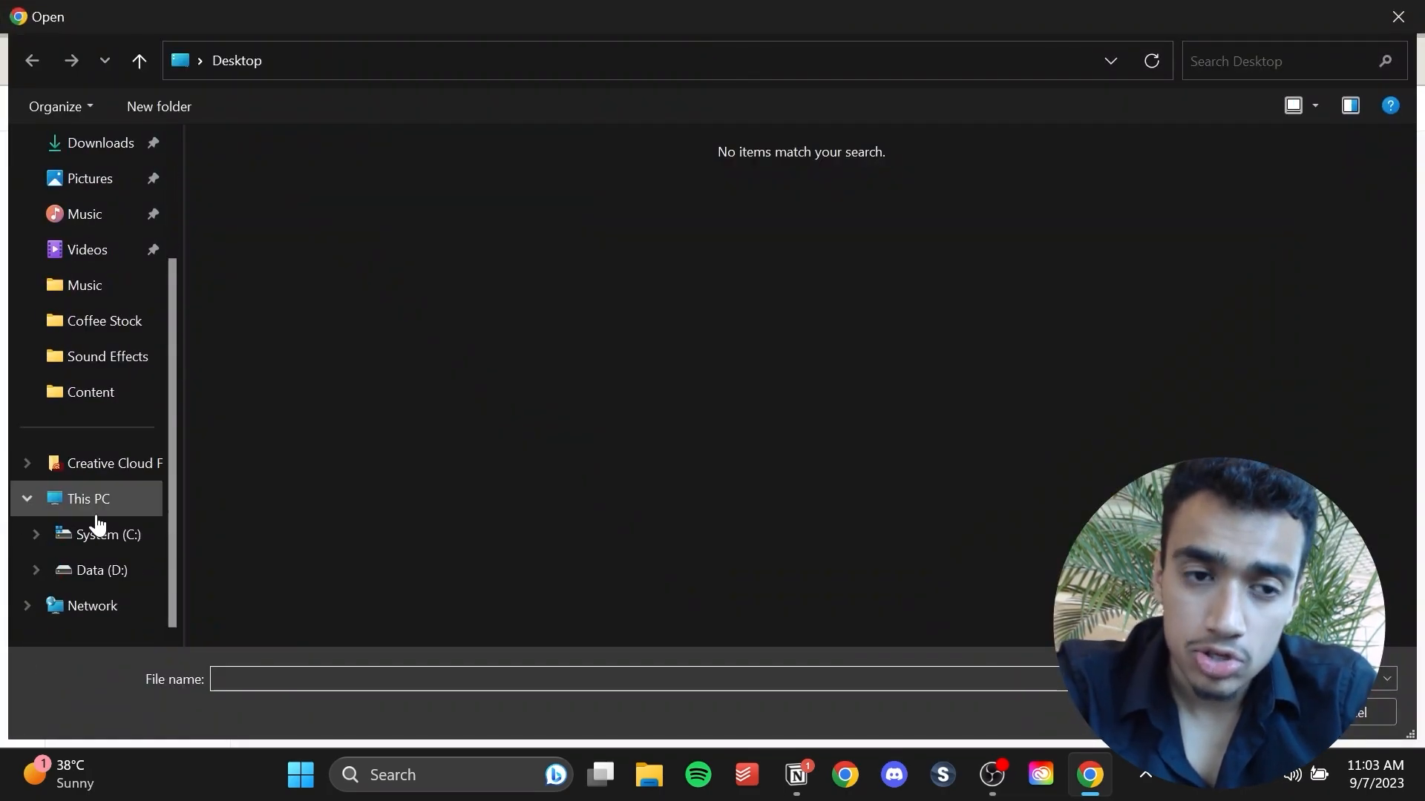
pyautogui.click(102, 572)
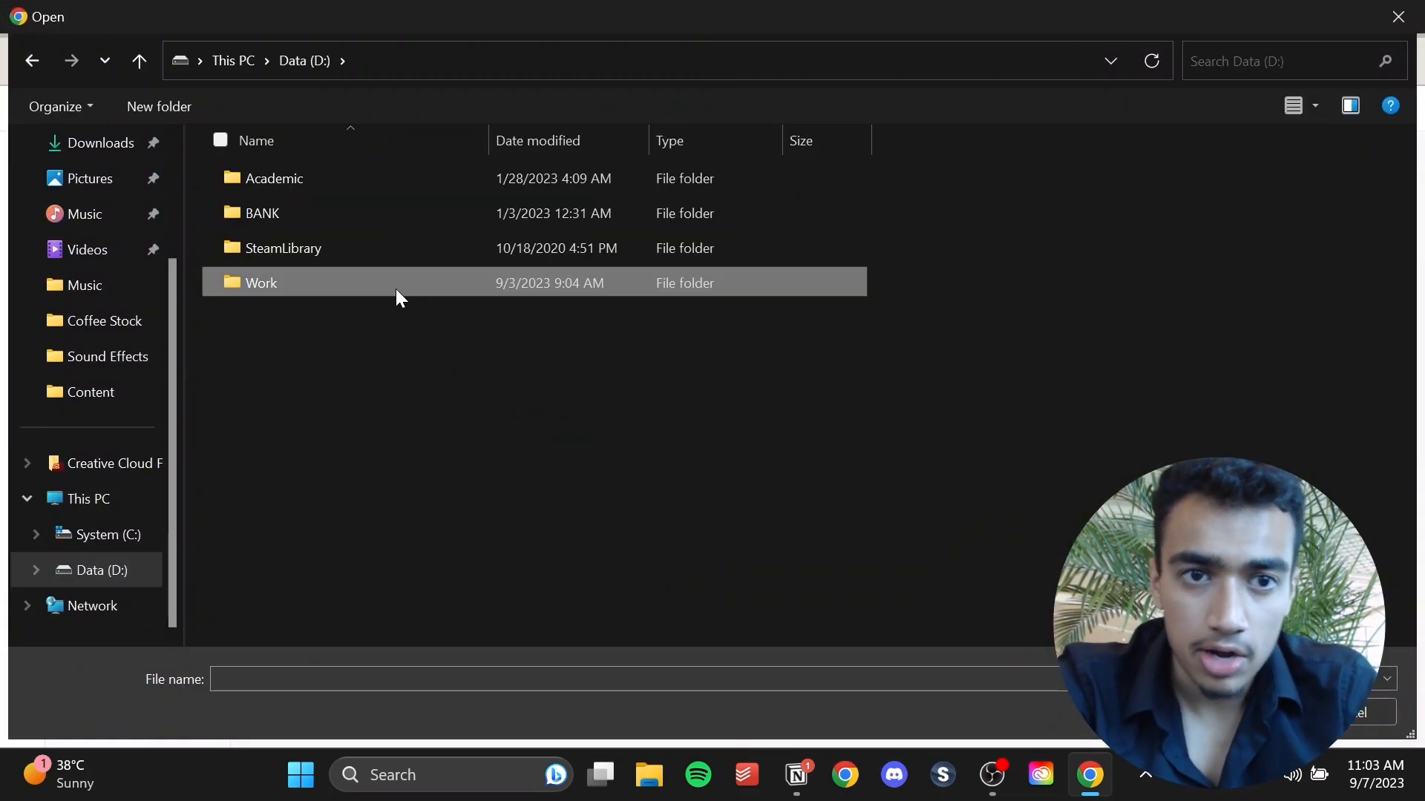
pyautogui.doubleClick(394, 288)
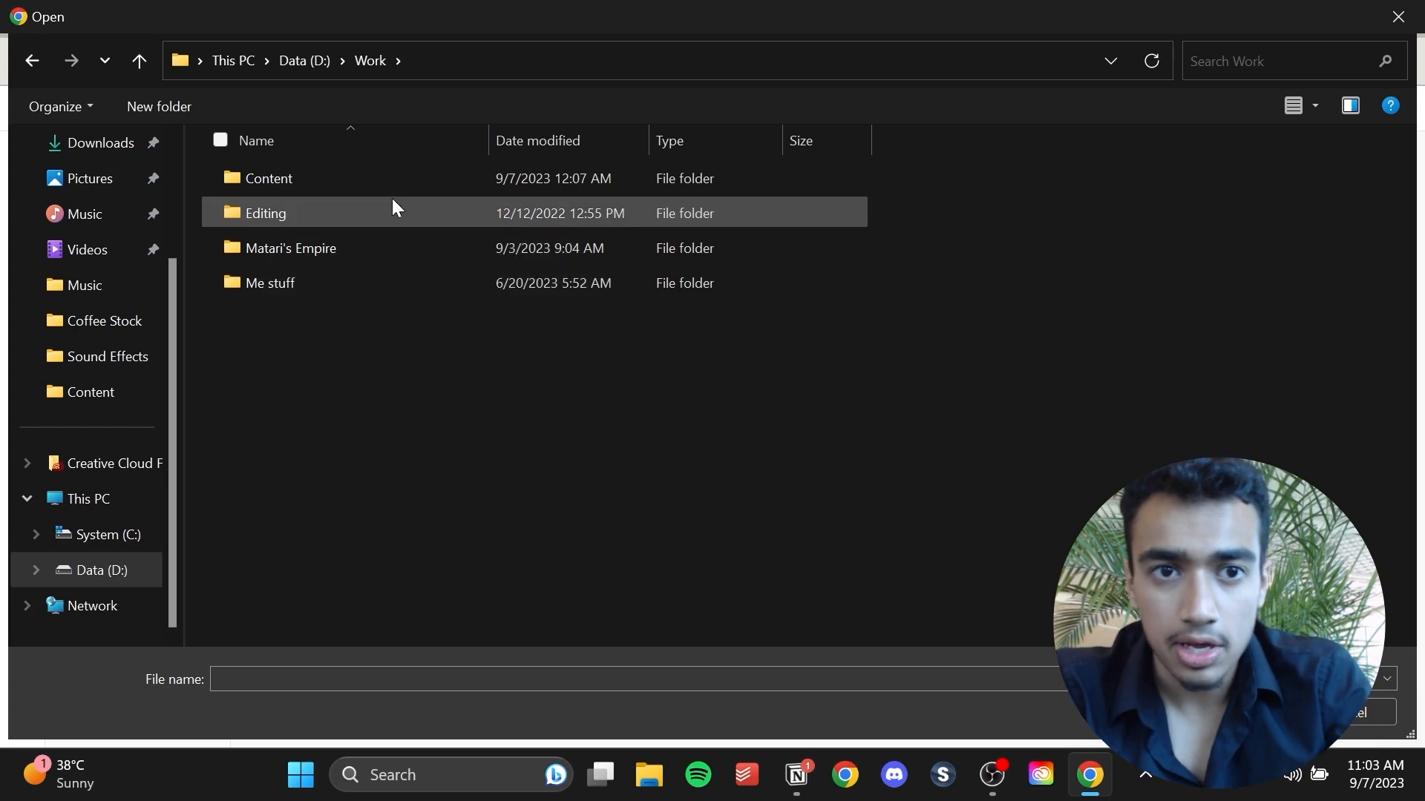
pyautogui.doubleClick(377, 252)
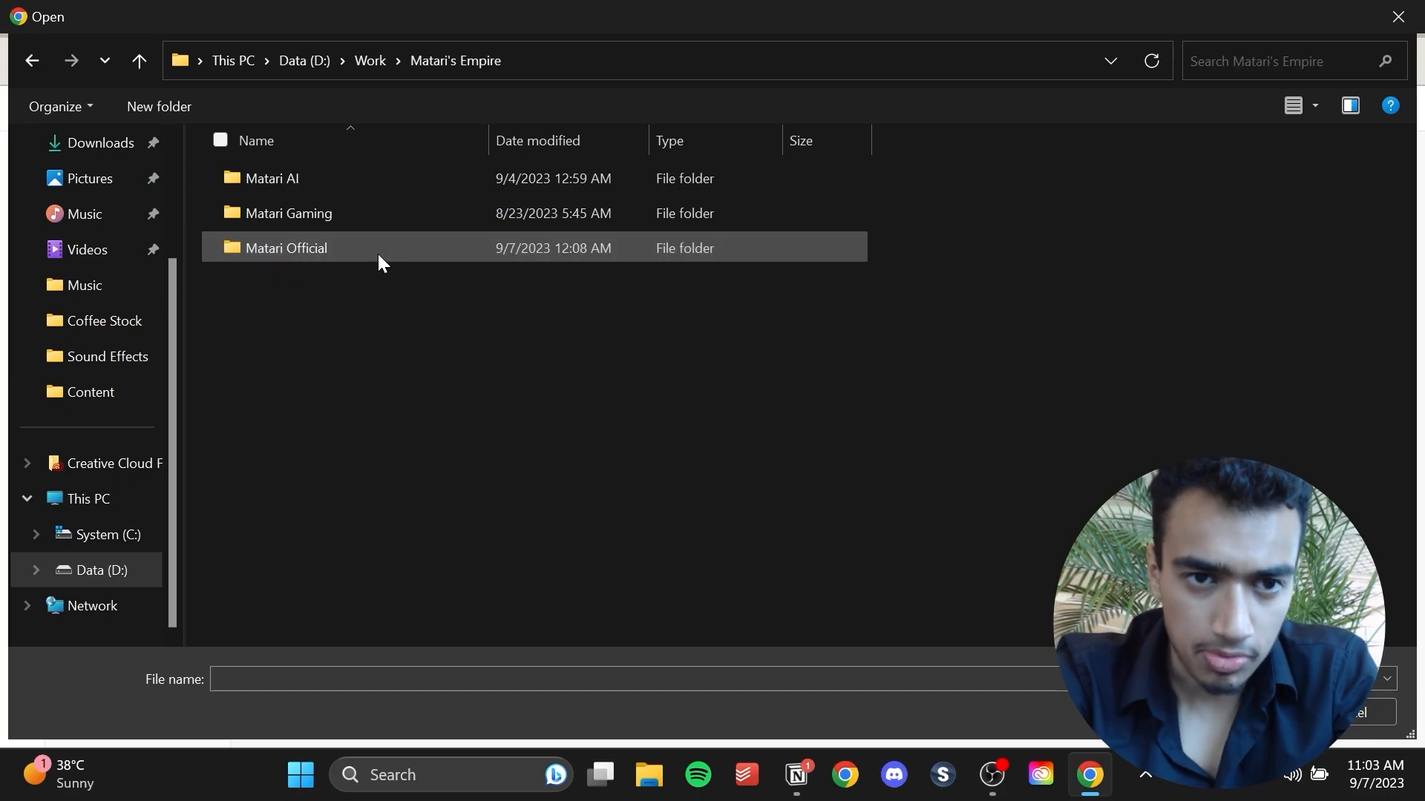
pyautogui.click(401, 185)
pyautogui.doubleClick(399, 178)
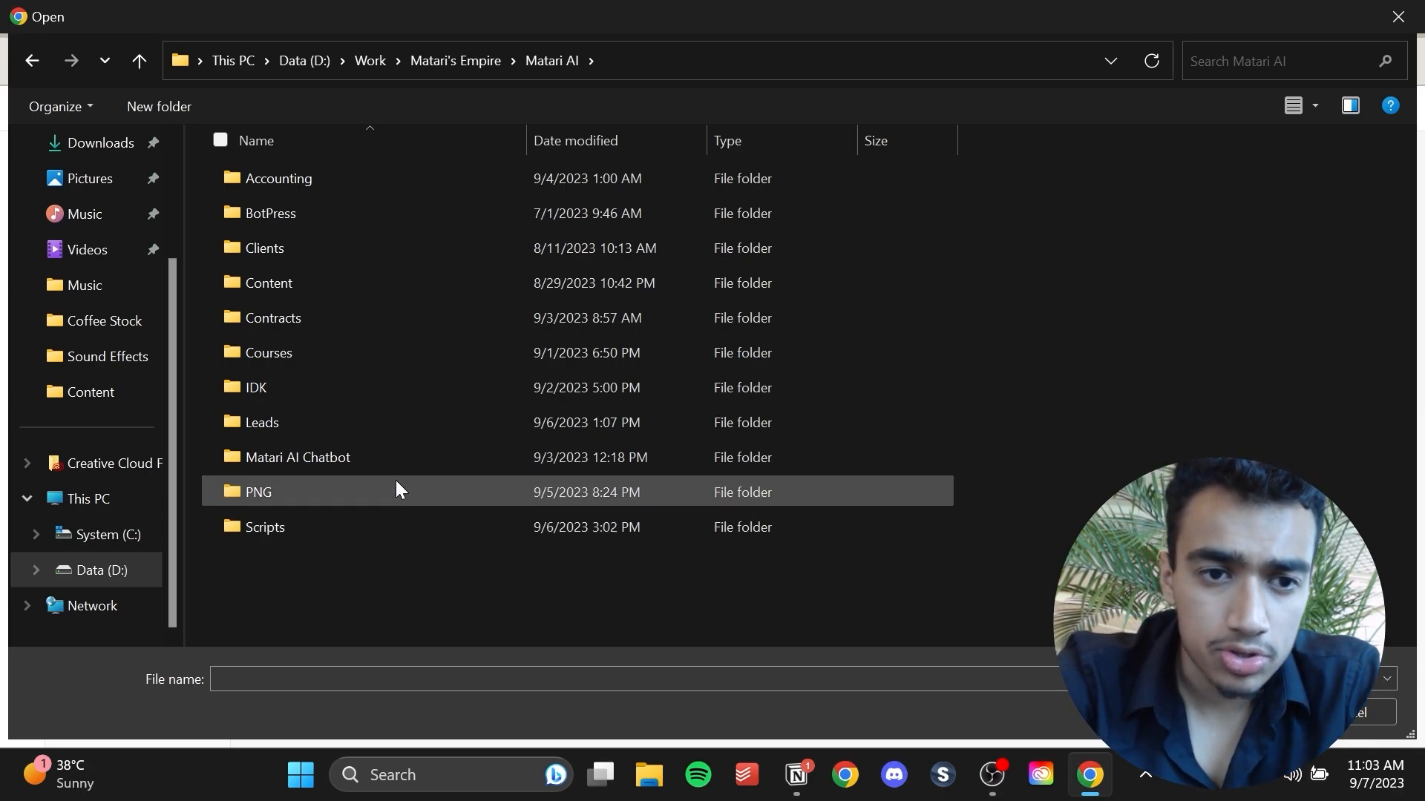
pyautogui.moveTo(397, 482)
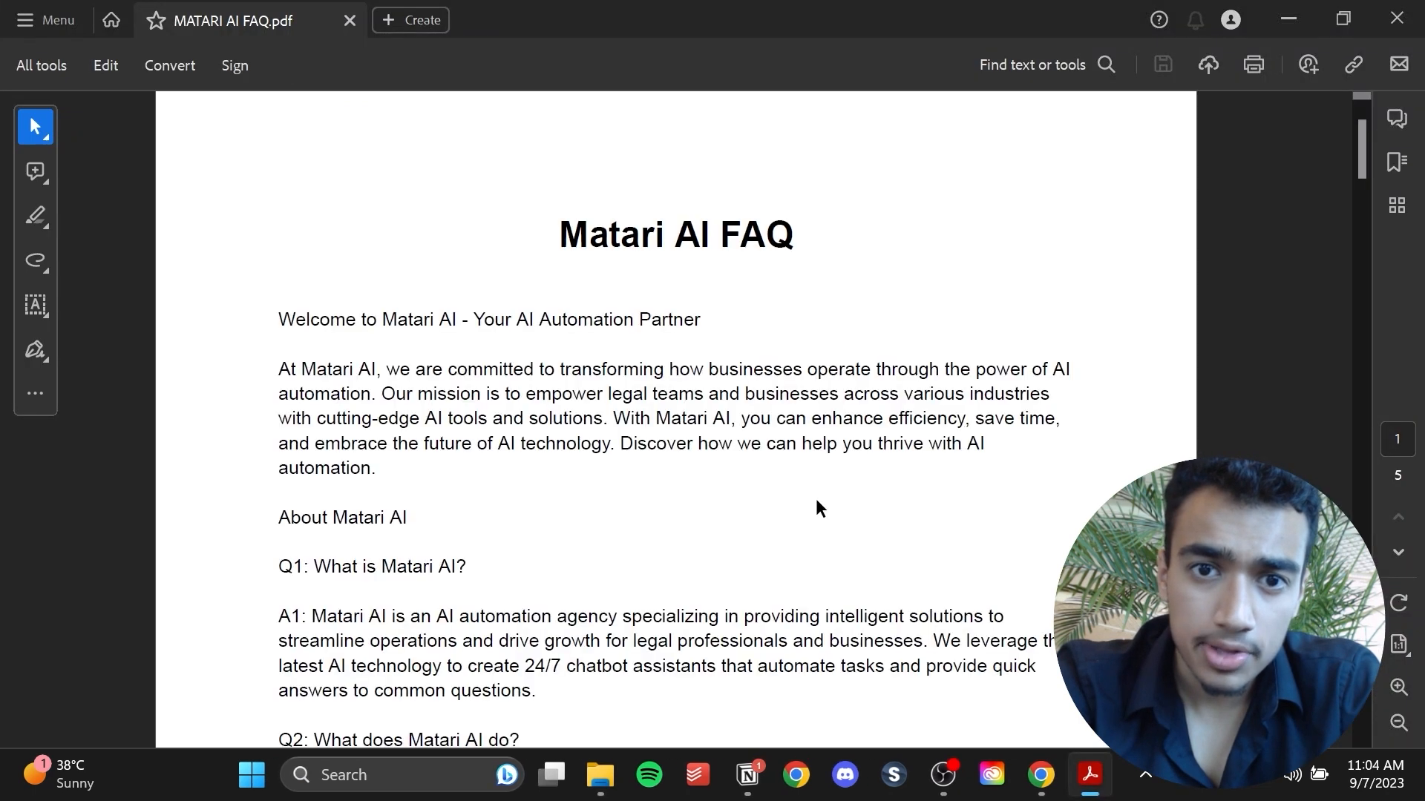
# Read through the questions and answers in MATARI AI FAQ.pdf in Acrobat.
pyautogui.scroll(-3, 816, 499)
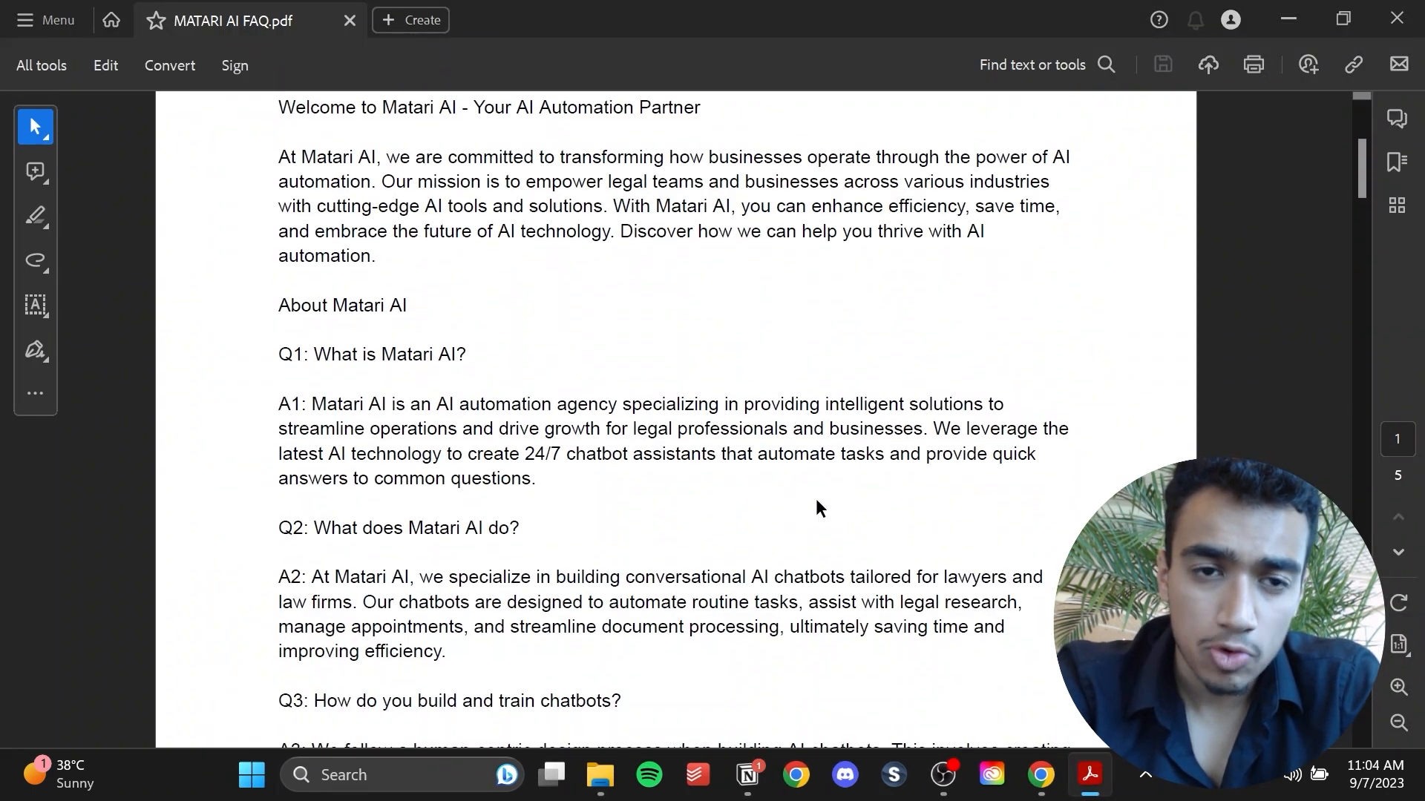
pyautogui.scroll(-6, 816, 497)
pyautogui.scroll(-20, 816, 497)
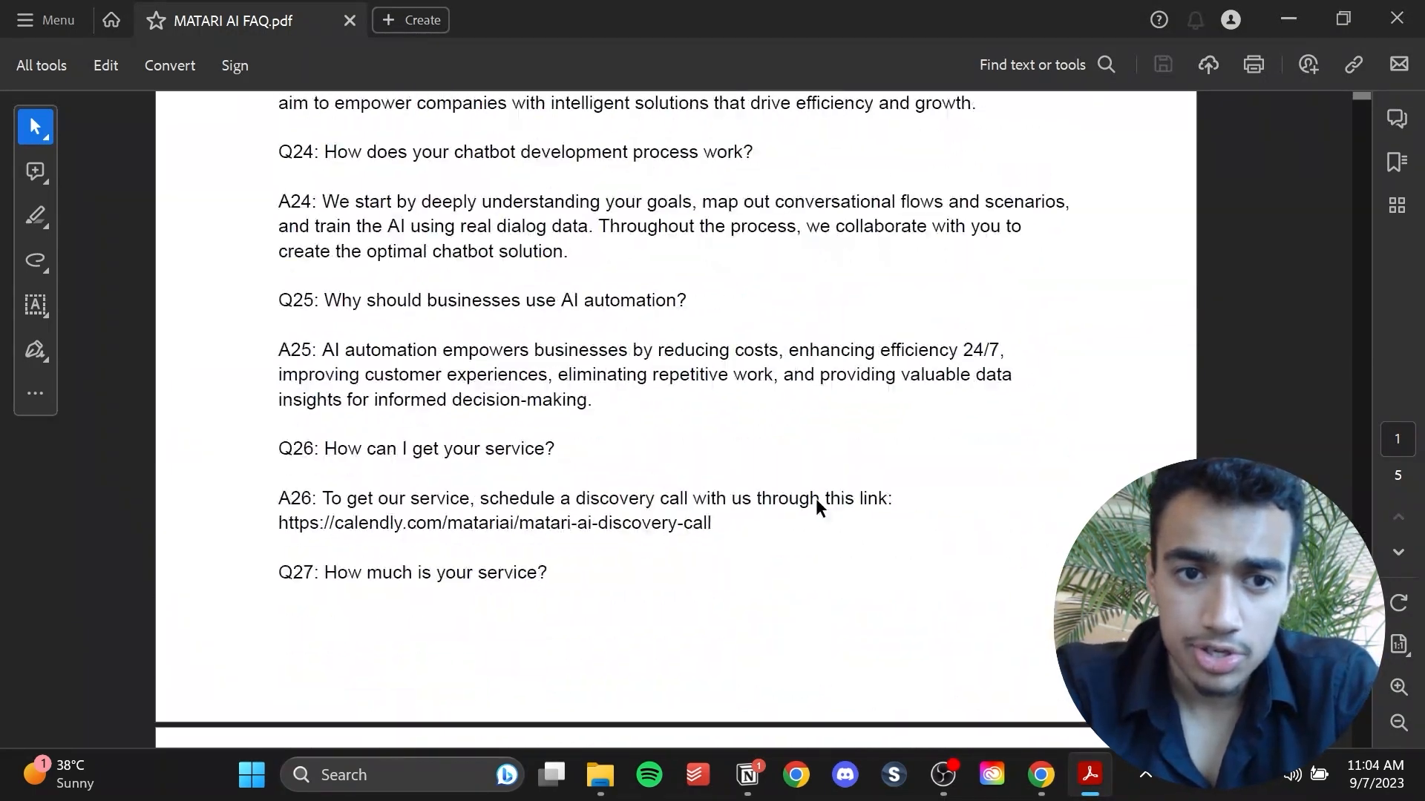
pyautogui.scroll(7, 816, 499)
pyautogui.scroll(-7, 817, 499)
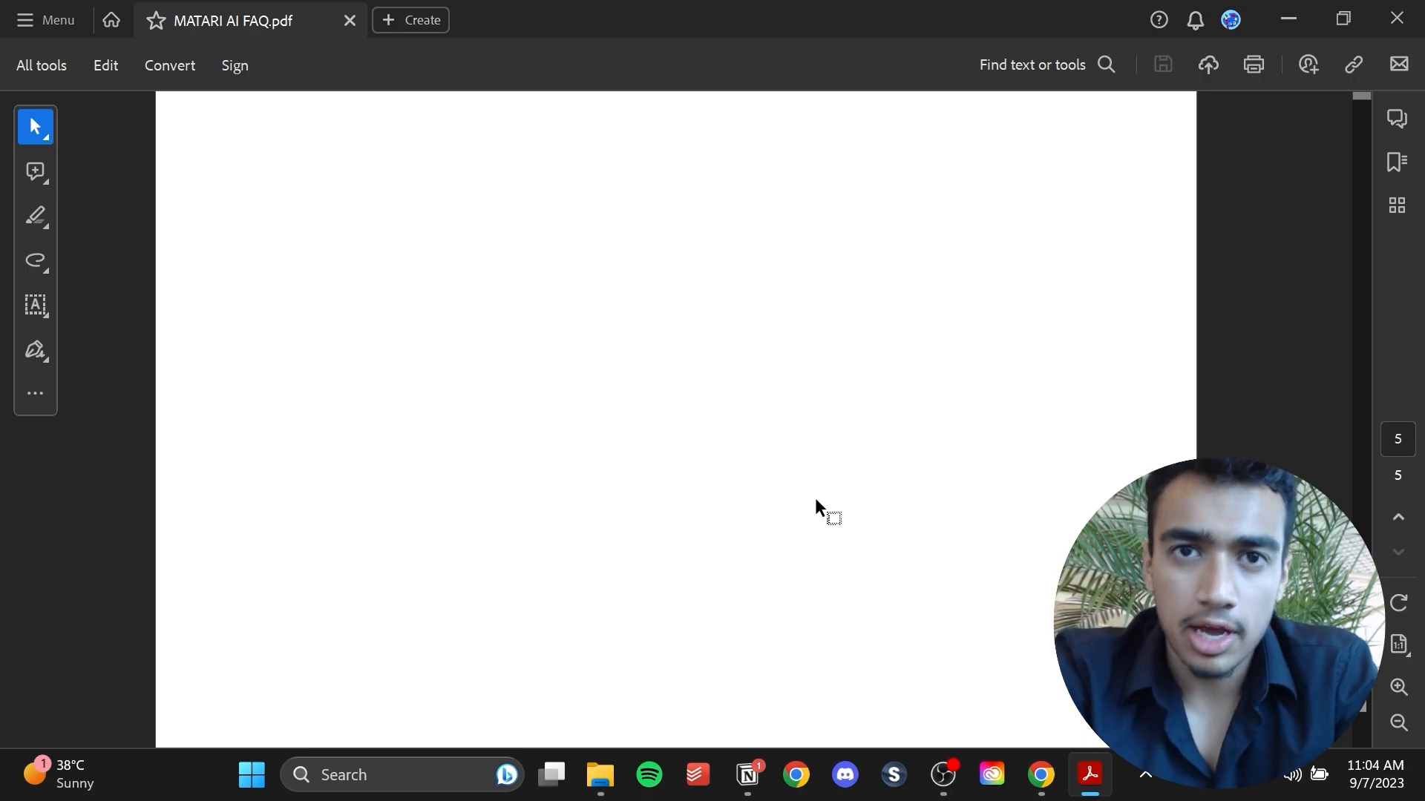
pyautogui.scroll(20, 816, 500)
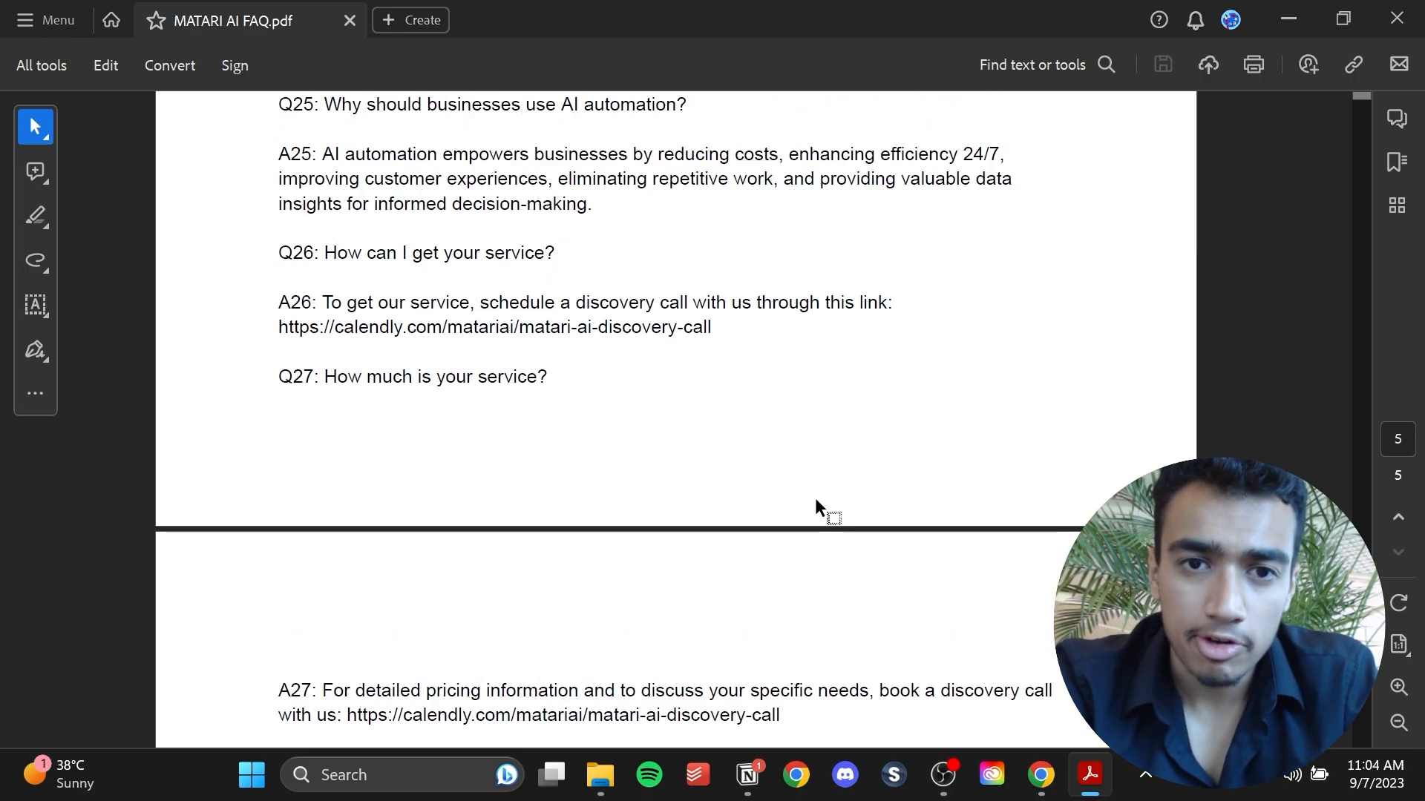
pyautogui.scroll(-12, 816, 500)
pyautogui.scroll(1, 815, 505)
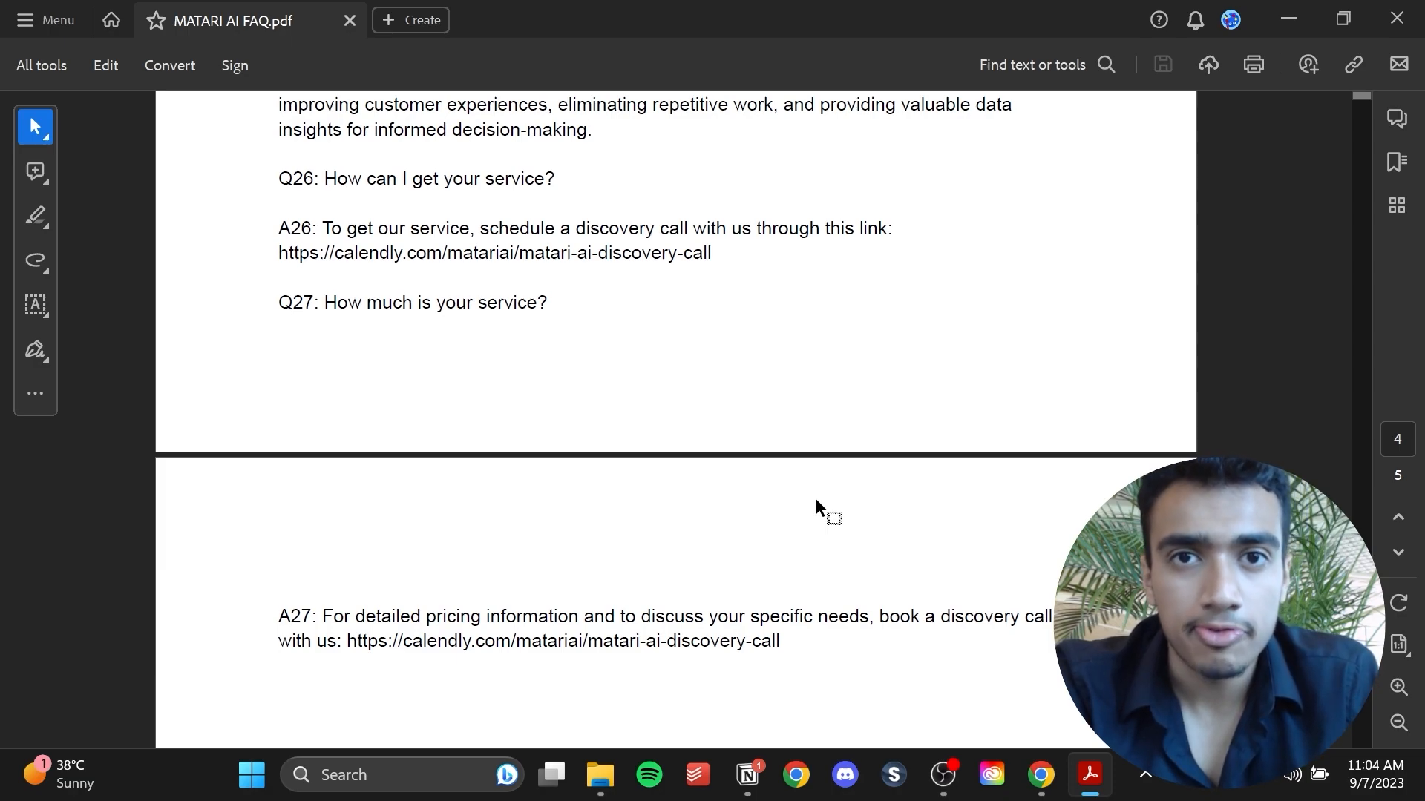
# Scroll back through the FAQ document to its opening section about Matari AI.
pyautogui.scroll(20, 815, 501)
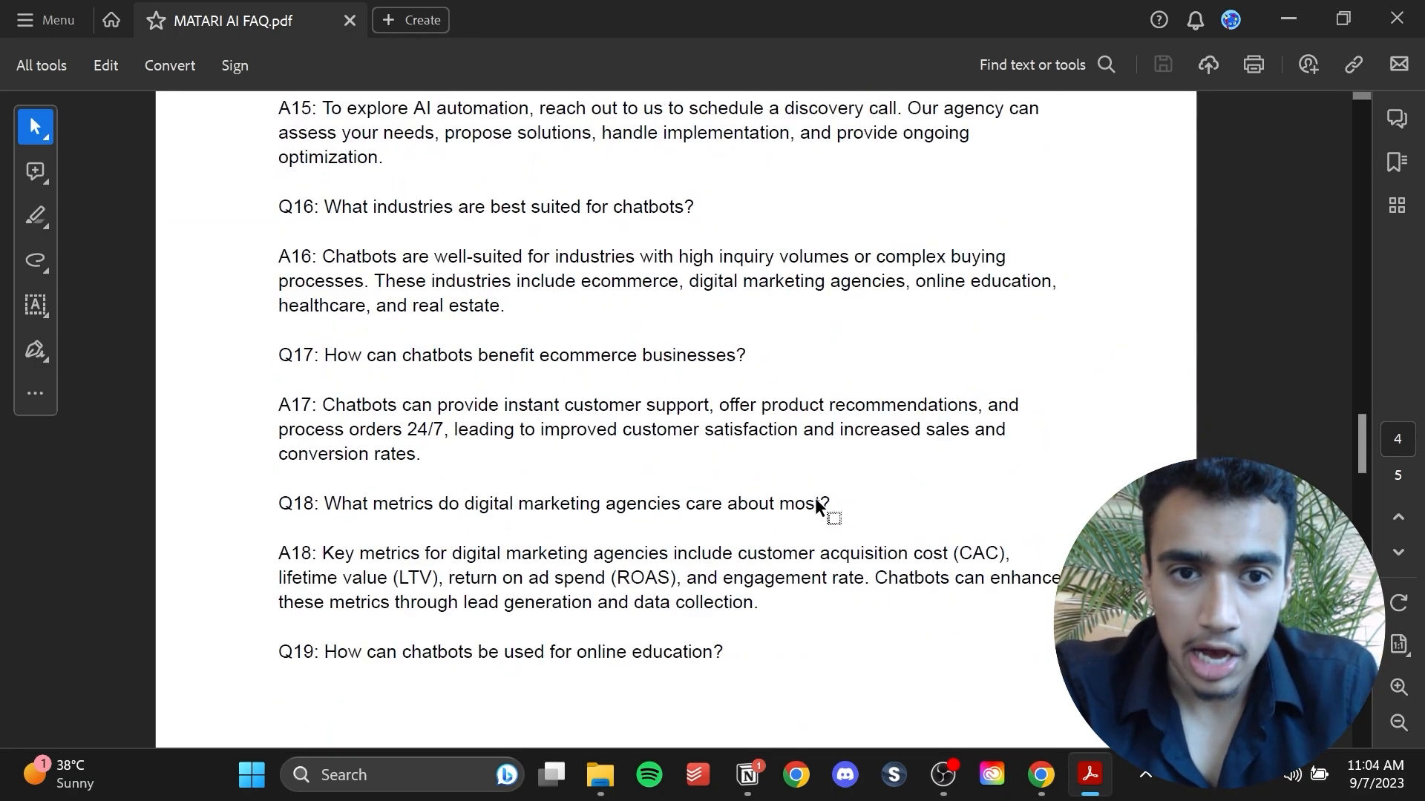
pyautogui.scroll(20, 814, 499)
pyautogui.scroll(10, 815, 501)
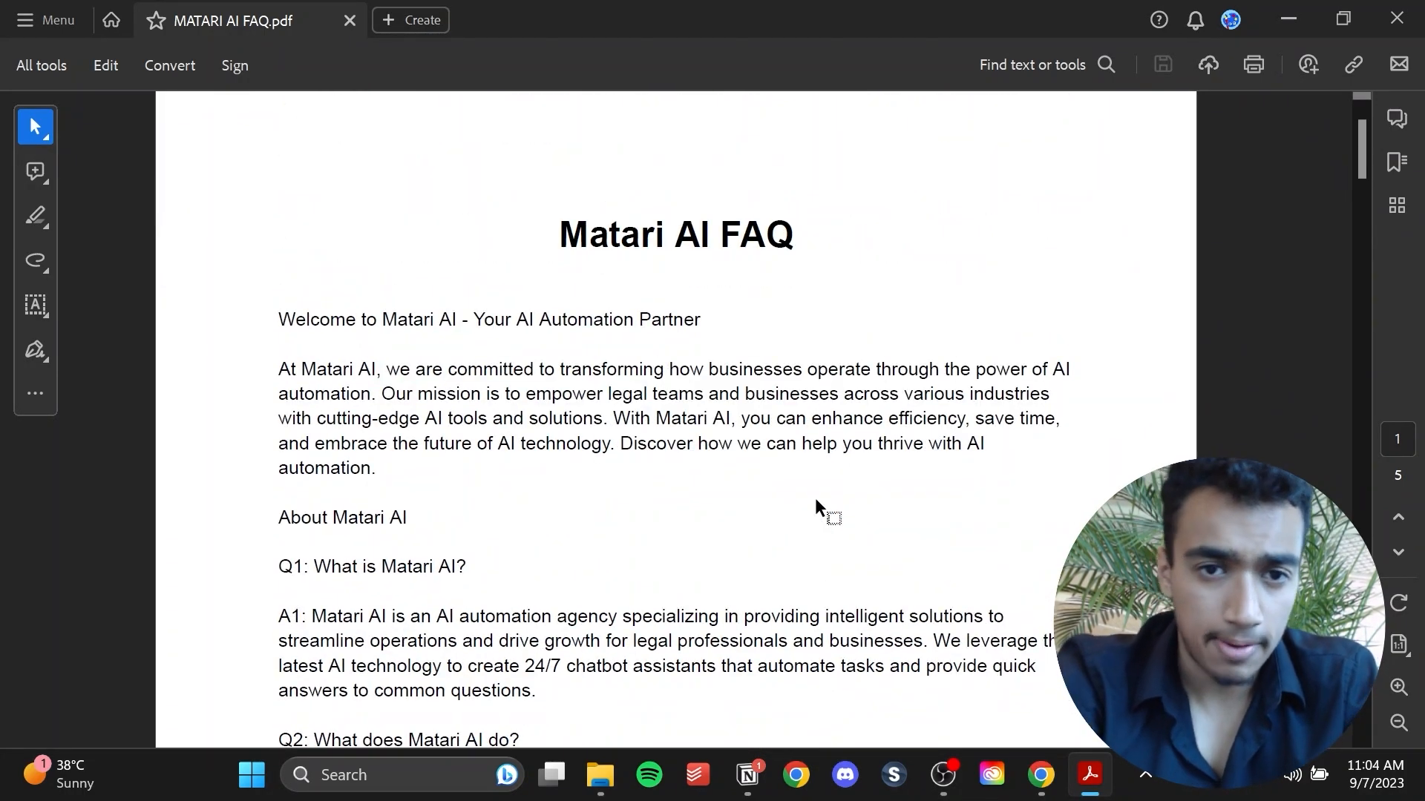
pyautogui.scroll(6, 815, 504)
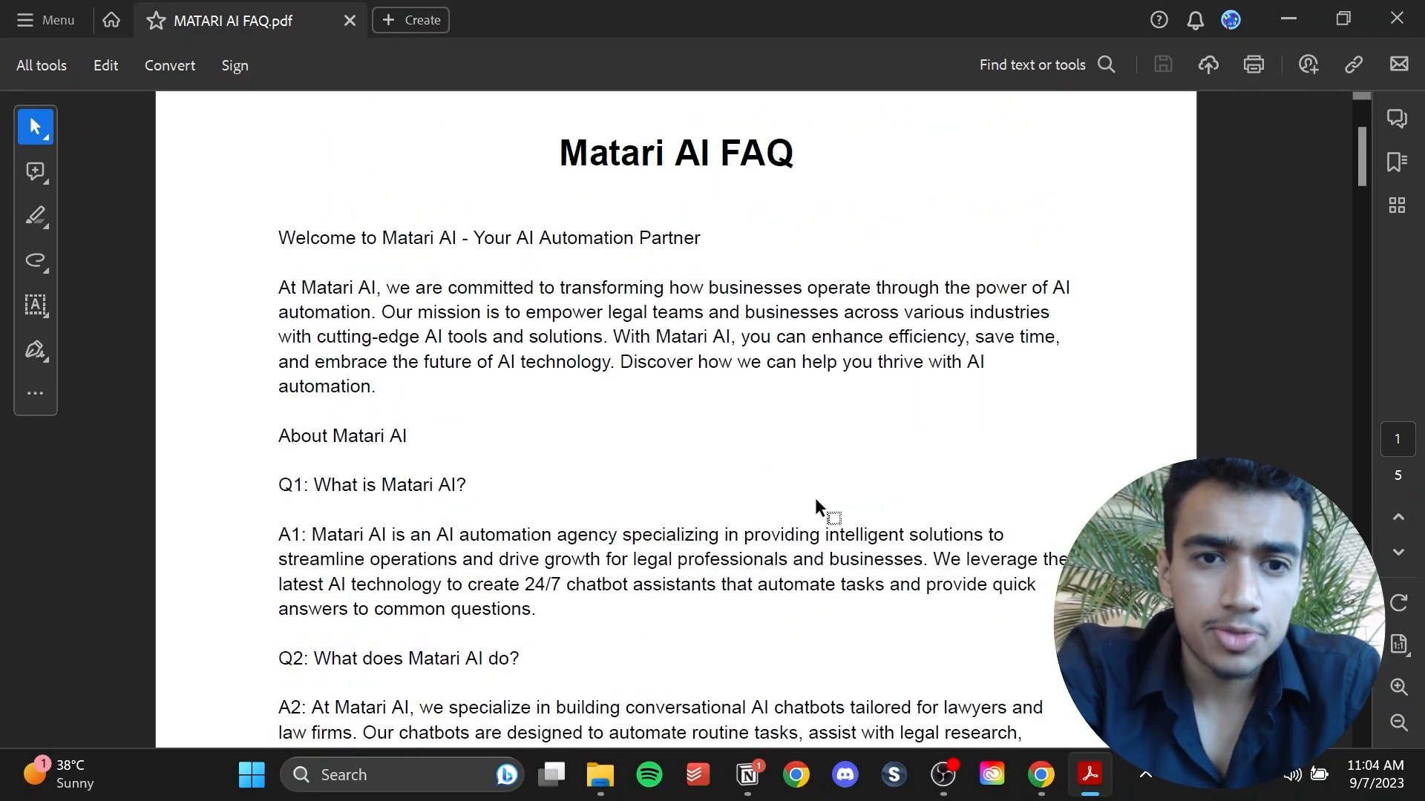
pyautogui.scroll(-1, 815, 499)
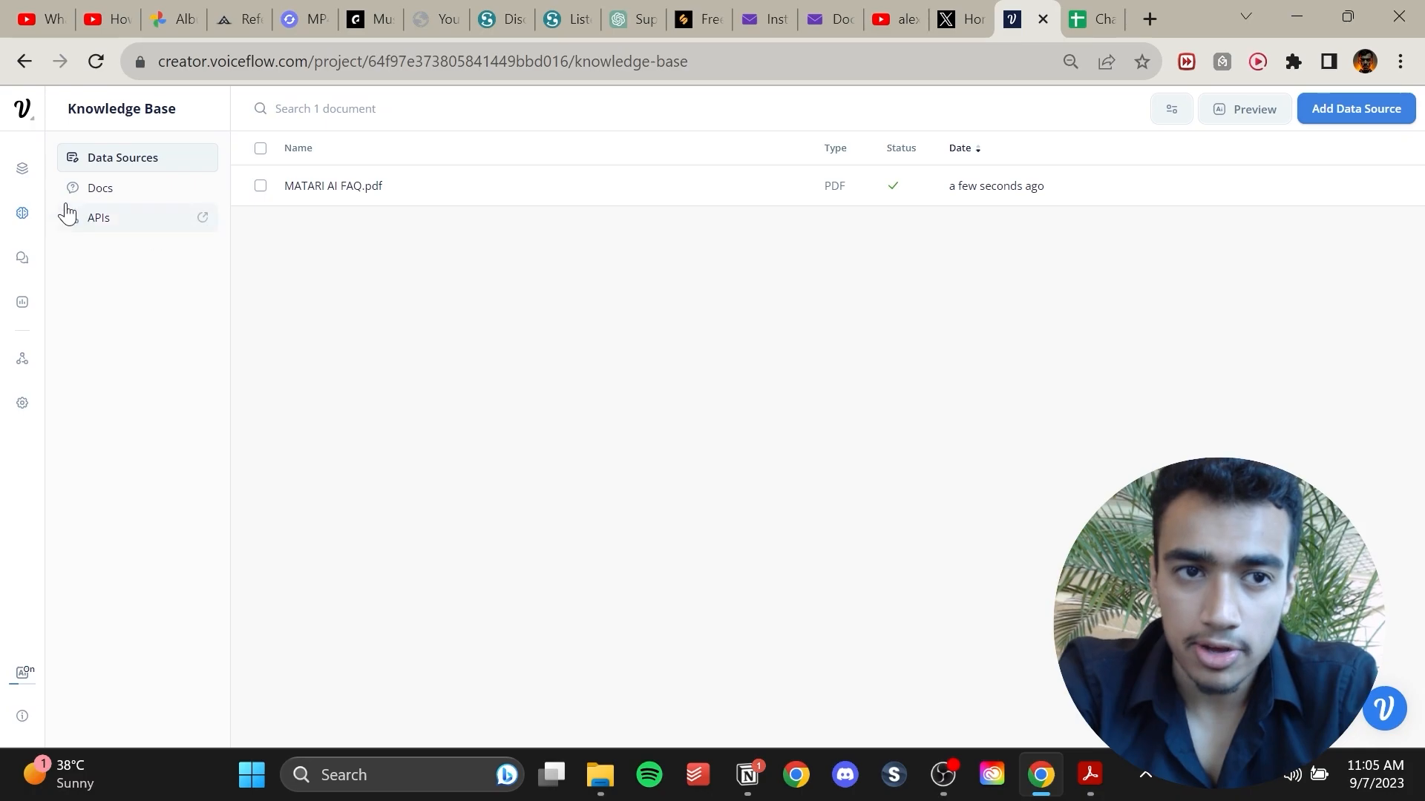
# Return to the flow canvas and inspect the Capture and Response AI steps.
pyautogui.click(22, 167)
pyautogui.click(954, 362)
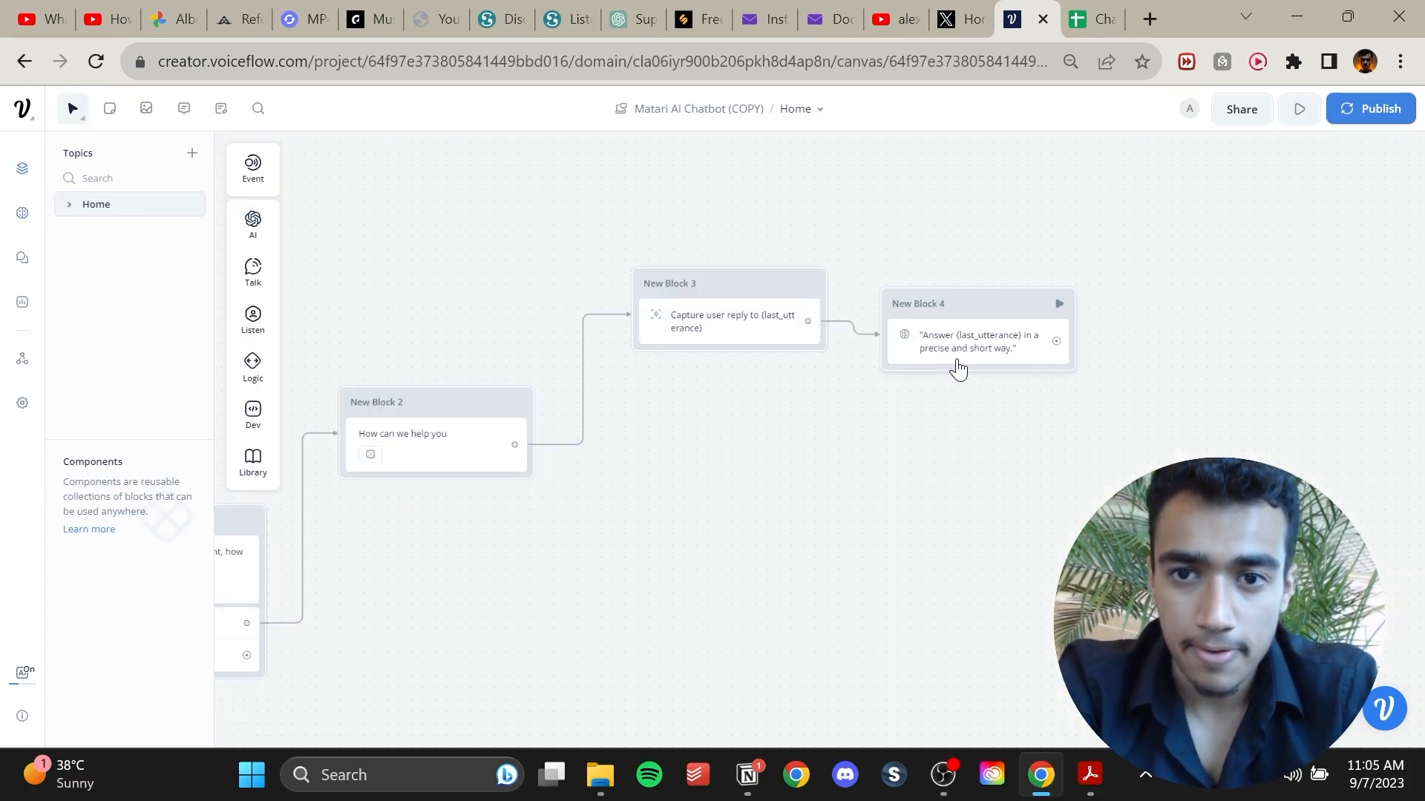
pyautogui.click(718, 306)
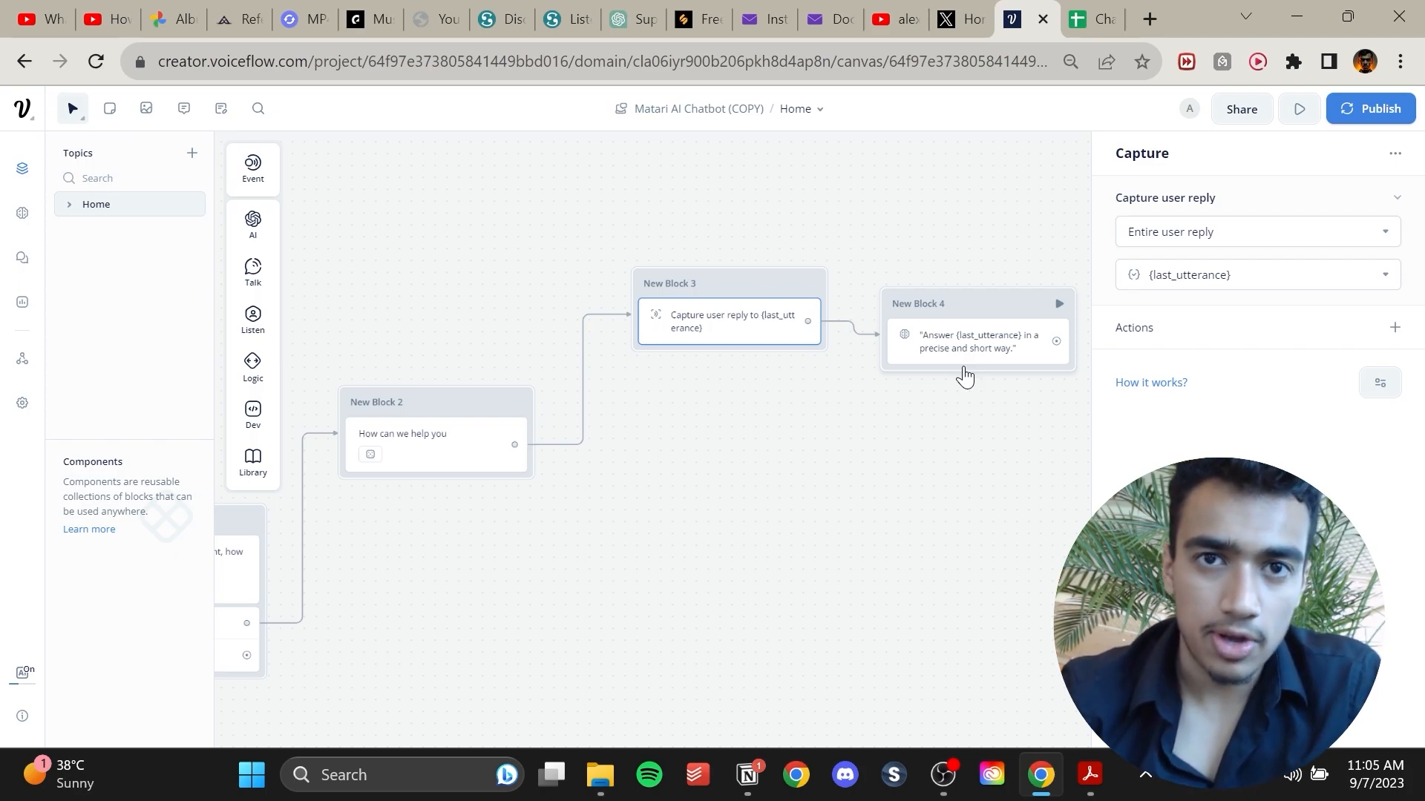
pyautogui.moveTo(892, 493); pyautogui.dragTo(788, 508)
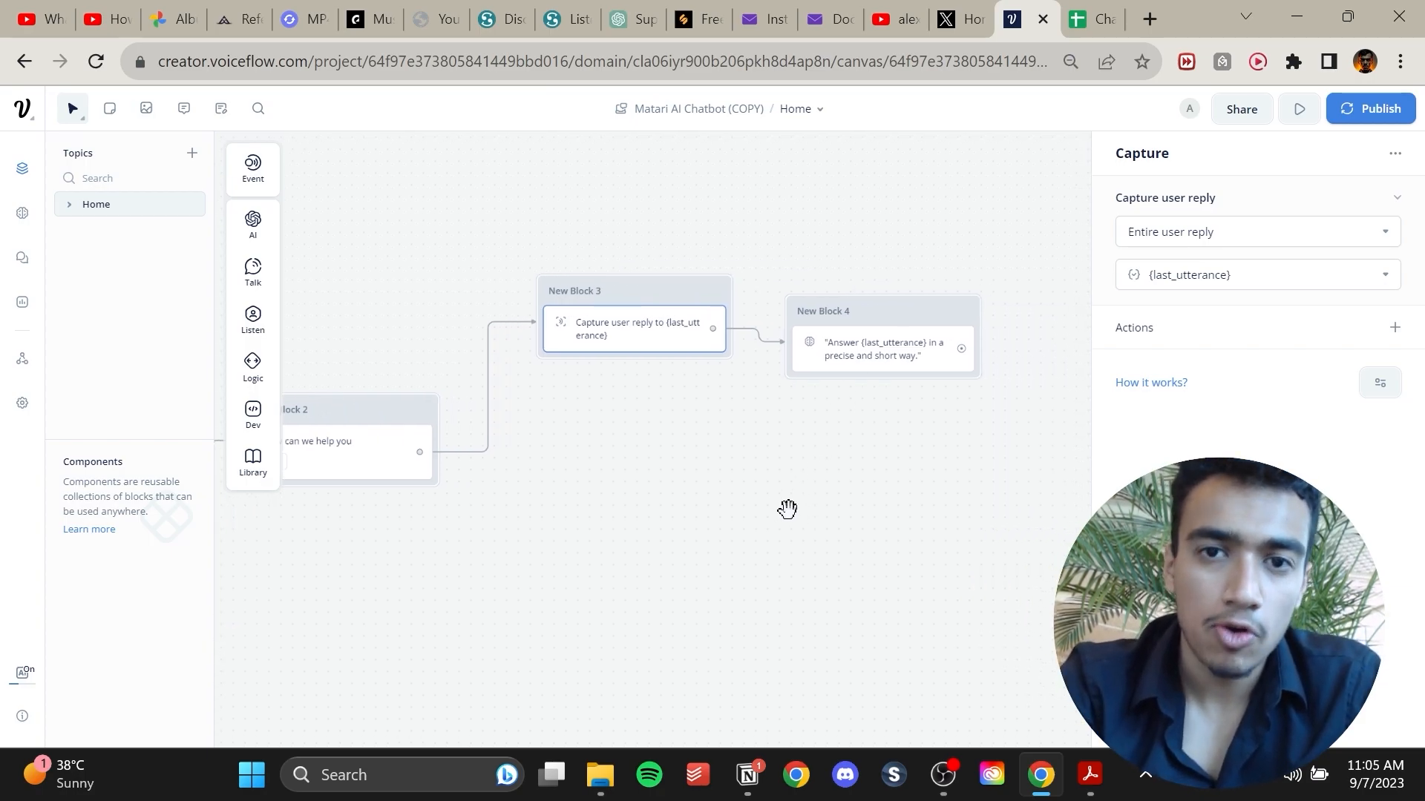
pyautogui.moveTo(887, 333); pyautogui.dragTo(887, 342)
pyautogui.moveTo(903, 400); pyautogui.dragTo(685, 402)
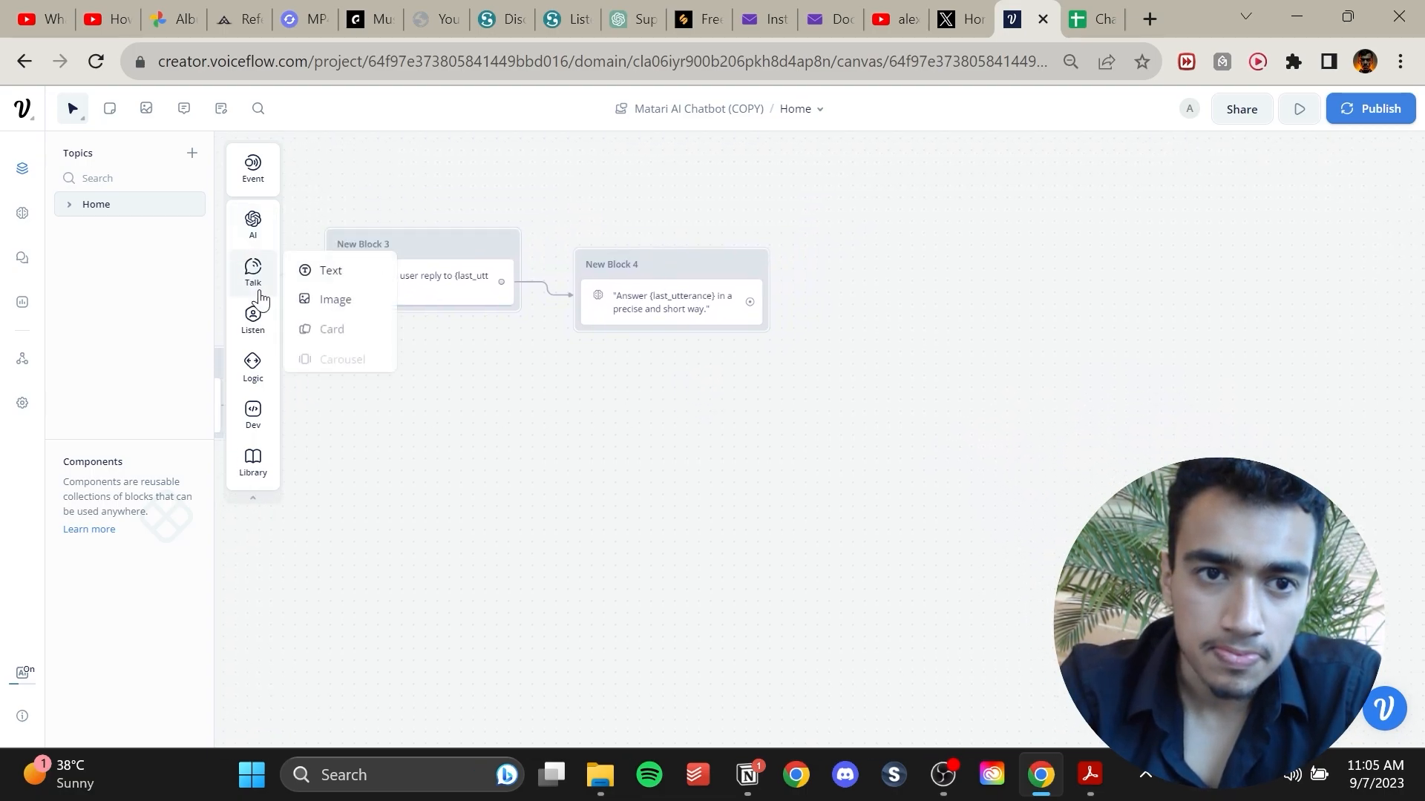
pyautogui.click(623, 308)
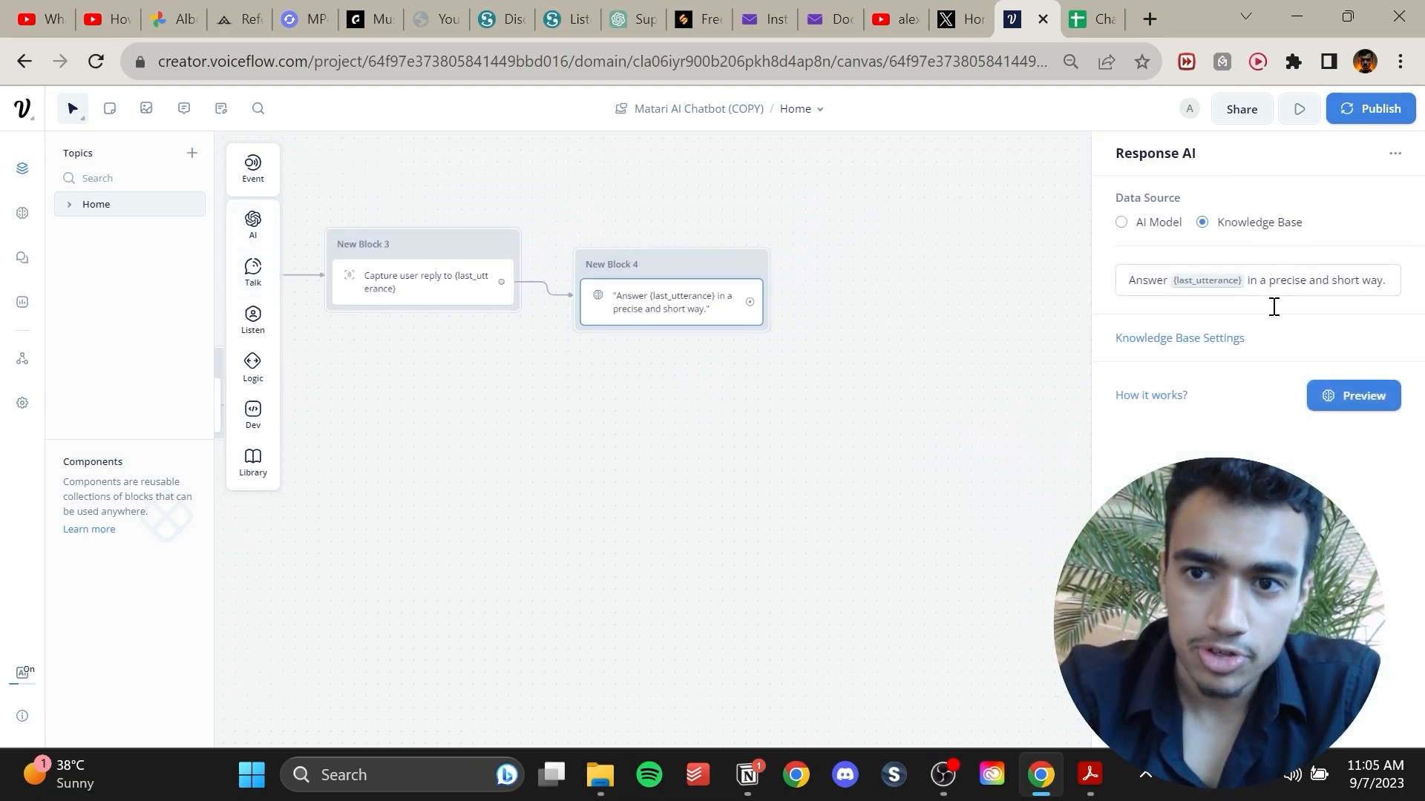
pyautogui.click(1315, 396)
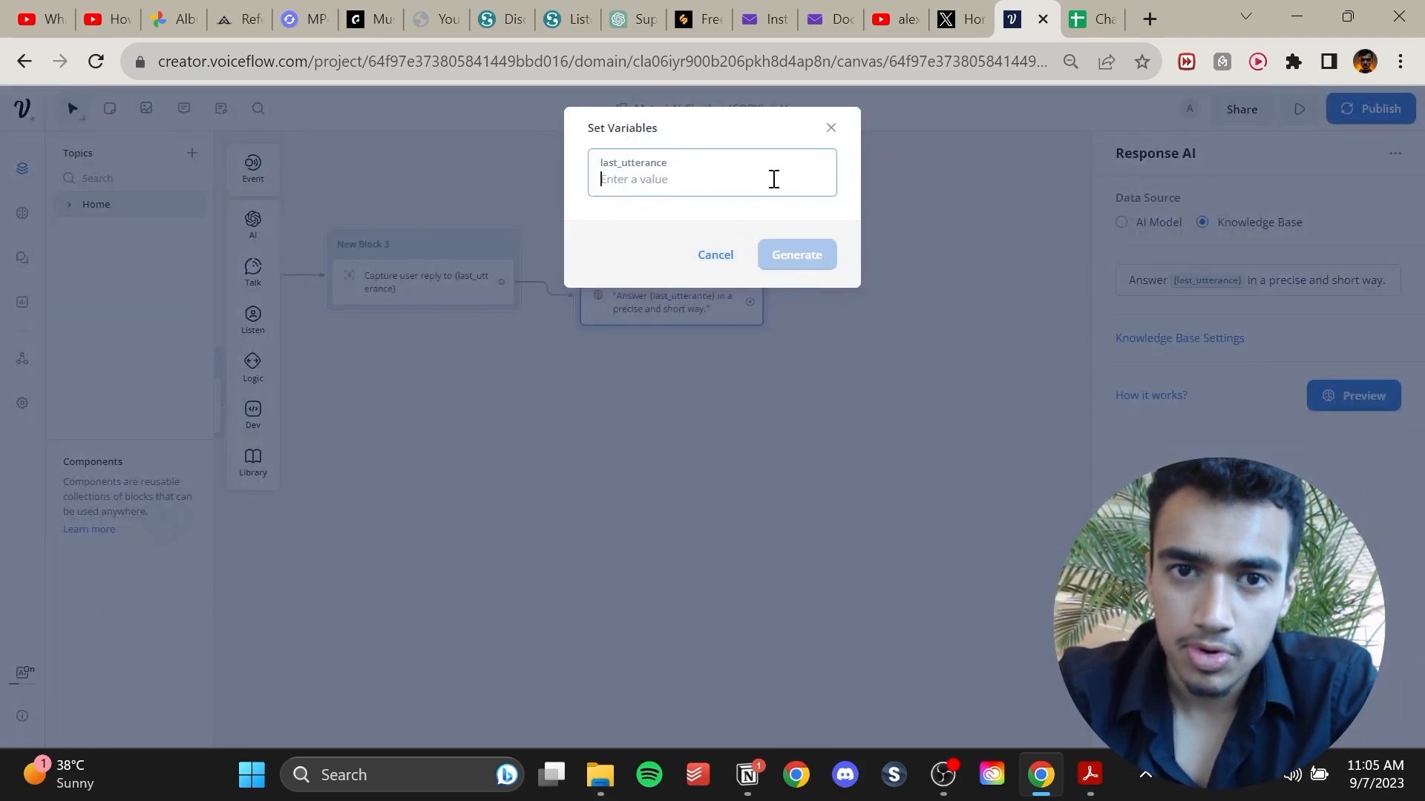
pyautogui.click(832, 129)
# Run a prototype test, choose Ask a question and ask 'What service does MATARI AI do?'.
pyautogui.click(1300, 108)
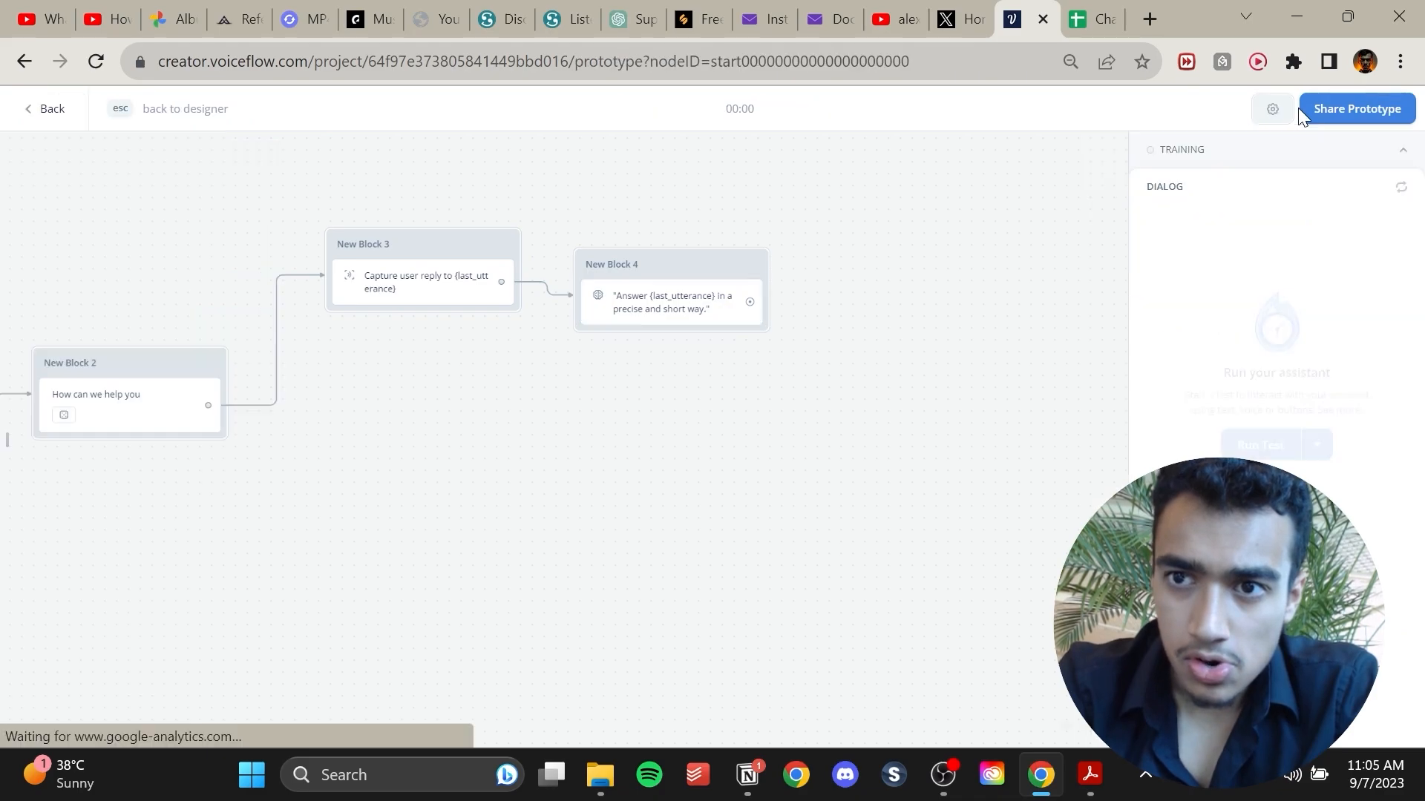
pyautogui.click(1266, 448)
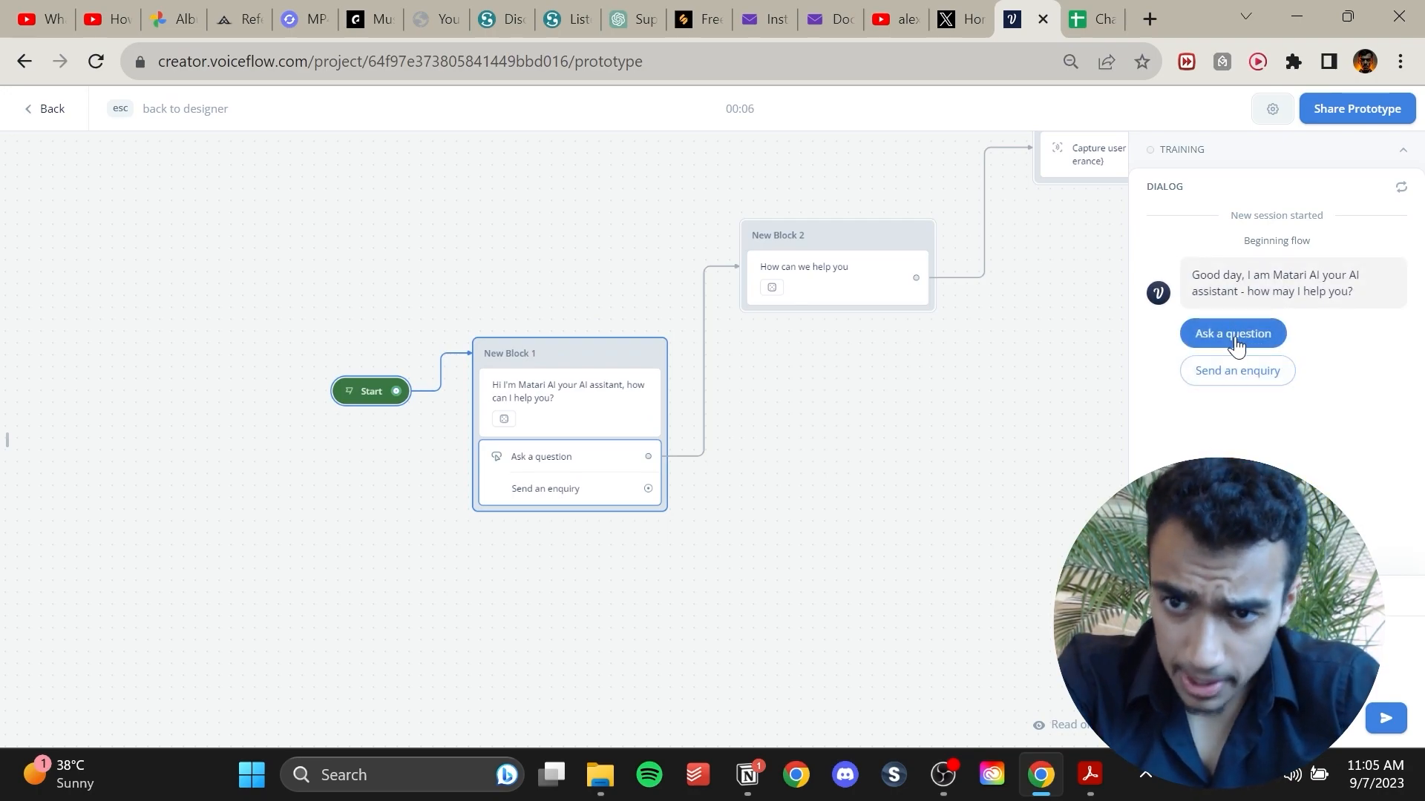
pyautogui.click(1234, 338)
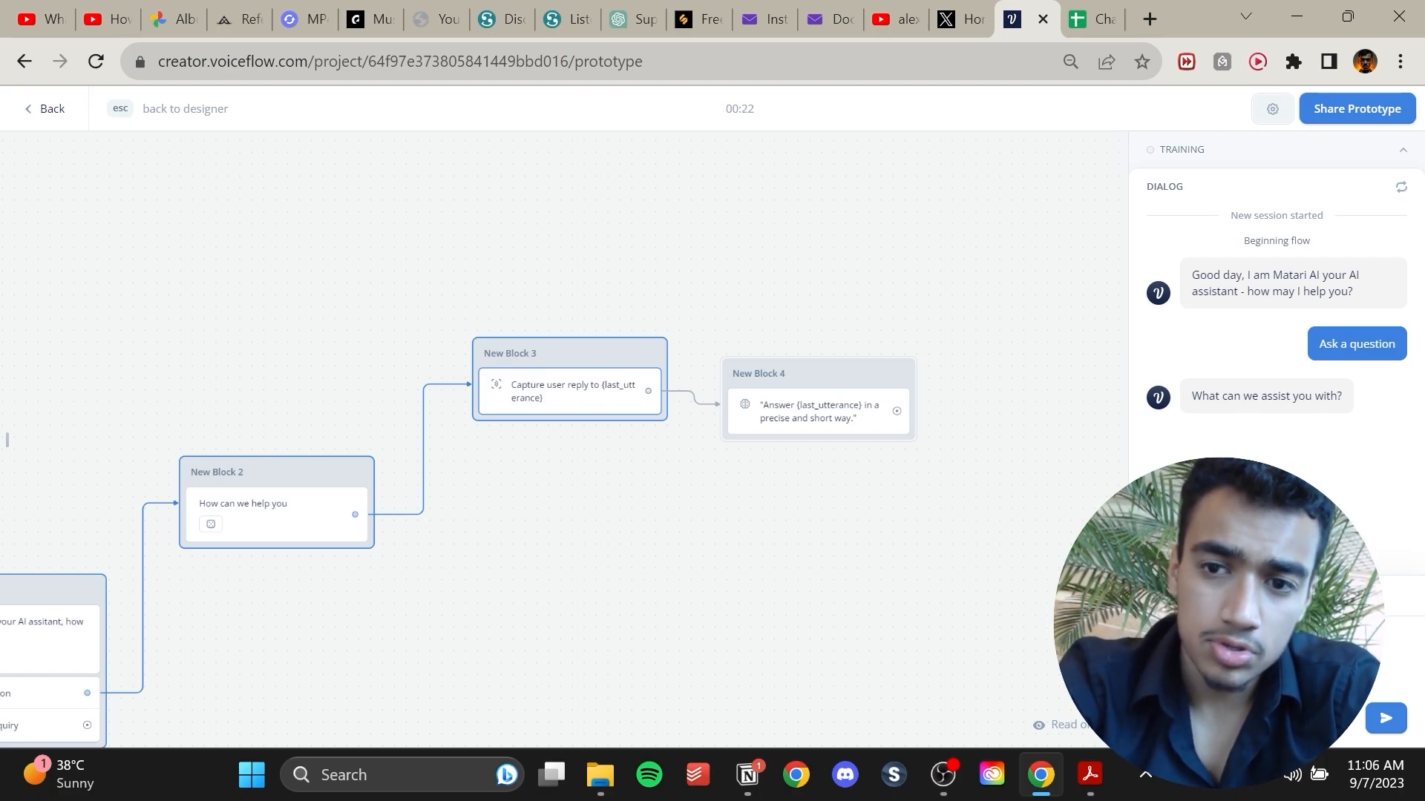
pyautogui.press('Return')
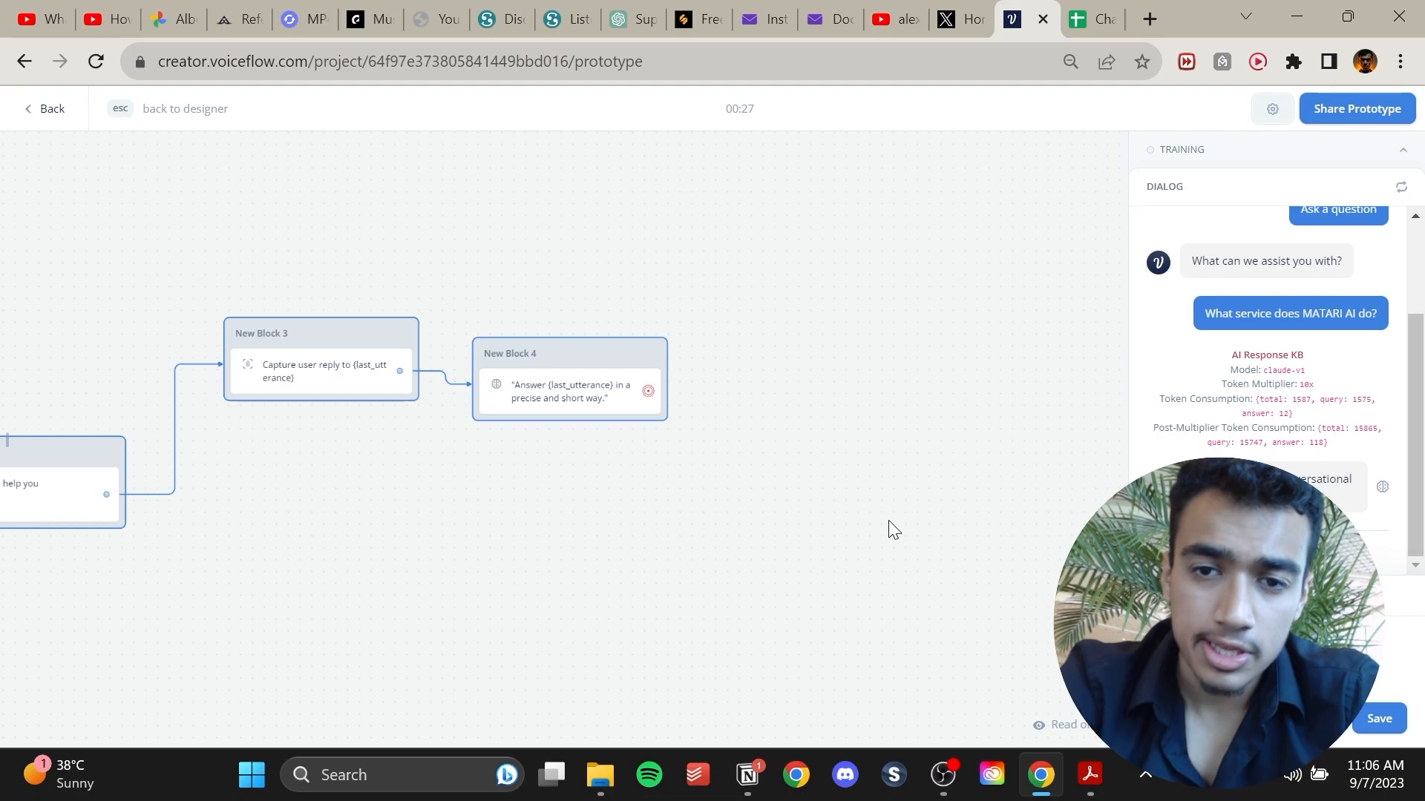
# Return to the designer and add a Text step reading 'Was that information helpful' beside the Response AI block.
pyautogui.click(38, 111)
pyautogui.moveTo(822, 434); pyautogui.dragTo(1005, 559)
pyautogui.moveTo(764, 465); pyautogui.dragTo(765, 382)
pyautogui.moveTo(852, 519); pyautogui.dragTo(810, 388)
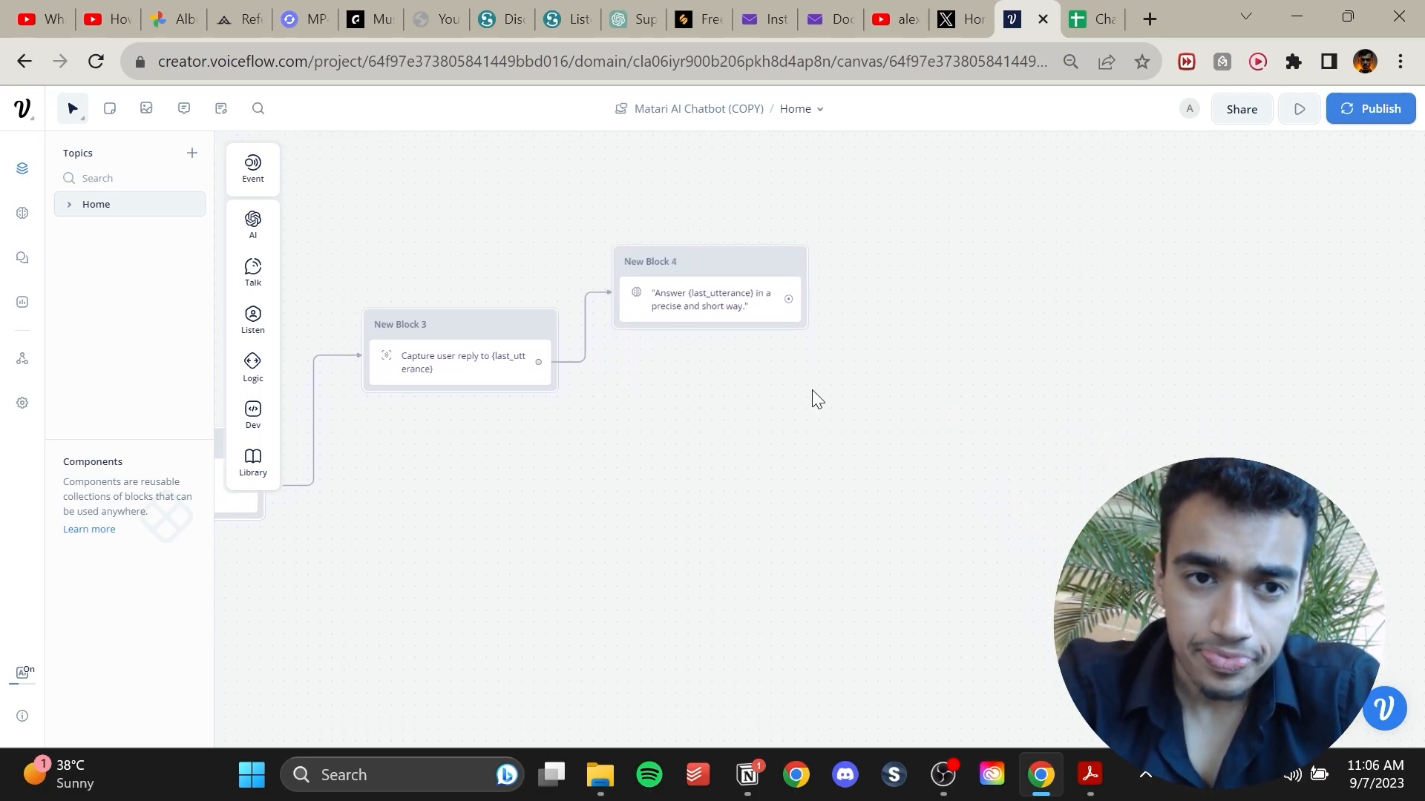
pyautogui.moveTo(253, 271)
pyautogui.moveTo(321, 269); pyautogui.dragTo(947, 343)
pyautogui.click(938, 388)
pyautogui.click(1234, 238)
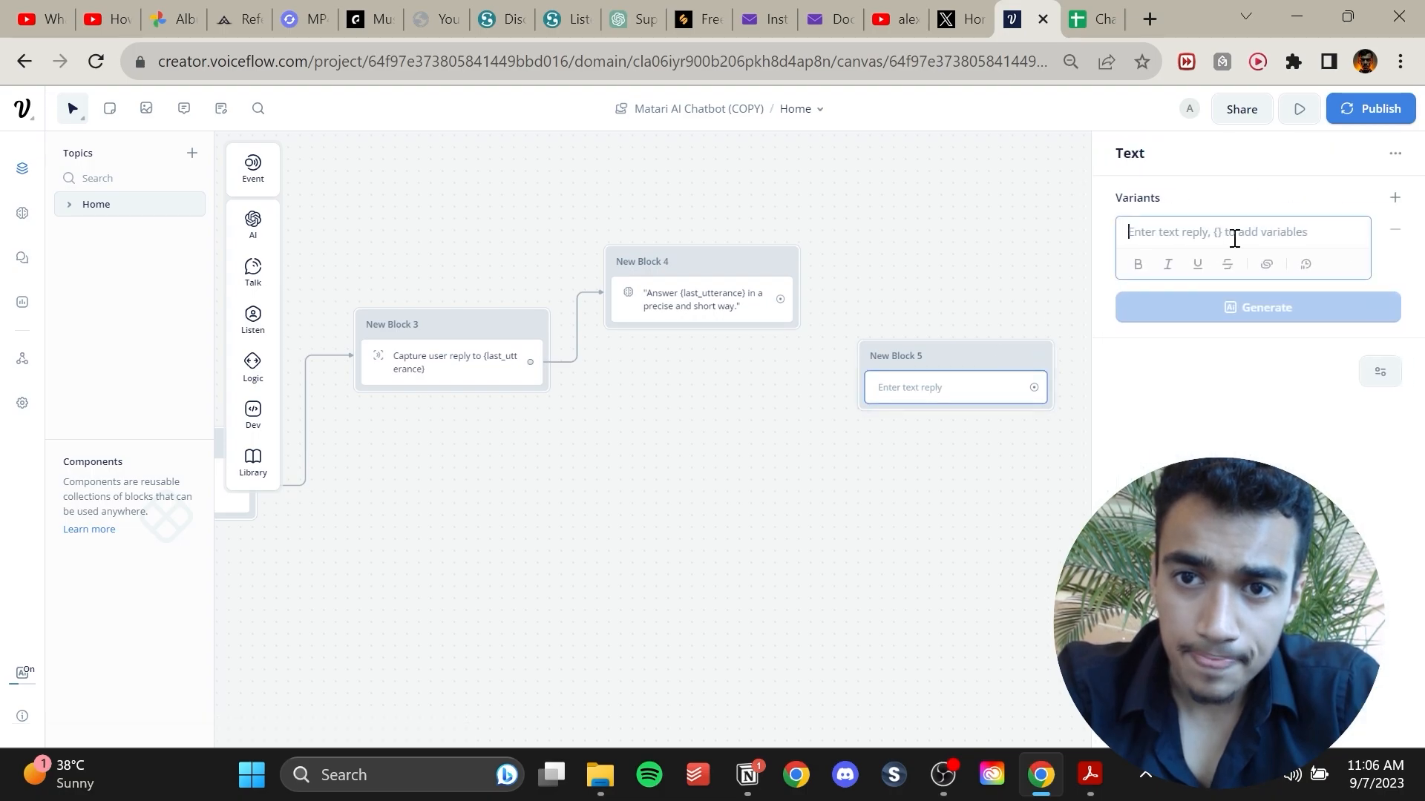
pyautogui.write('Was that information helpful')
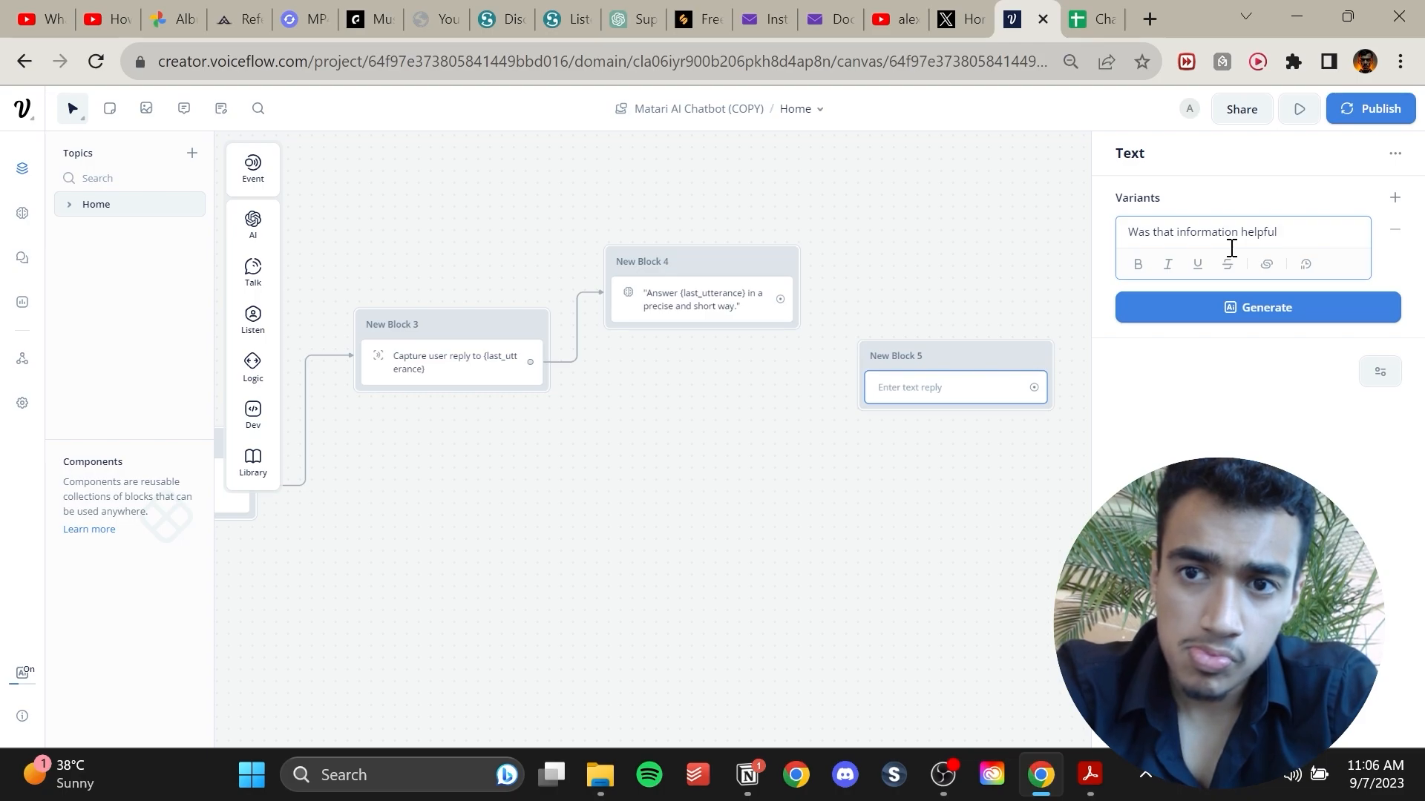
# Generate AI variants of the question and connect the Response AI block to the new block.
pyautogui.click(1289, 315)
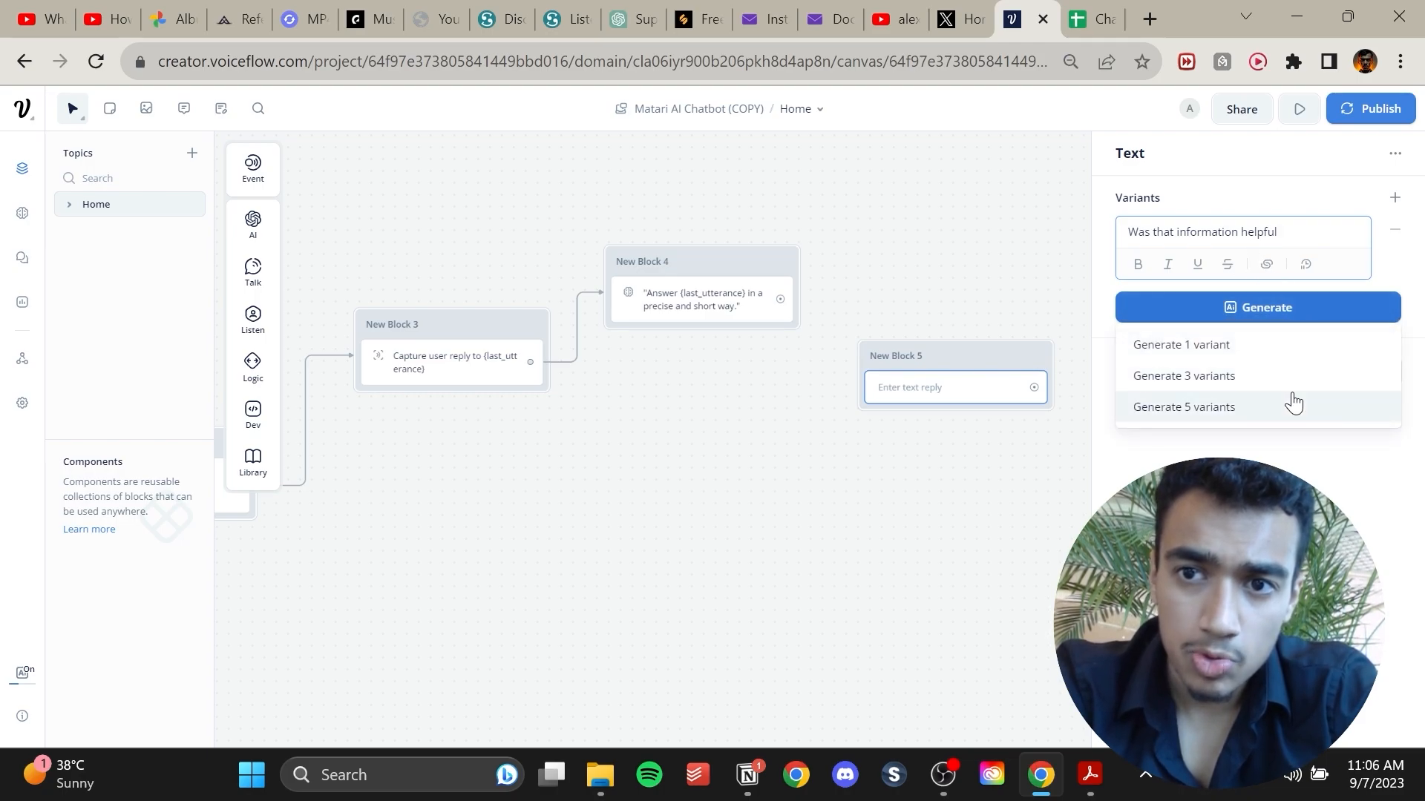
pyautogui.click(1300, 391)
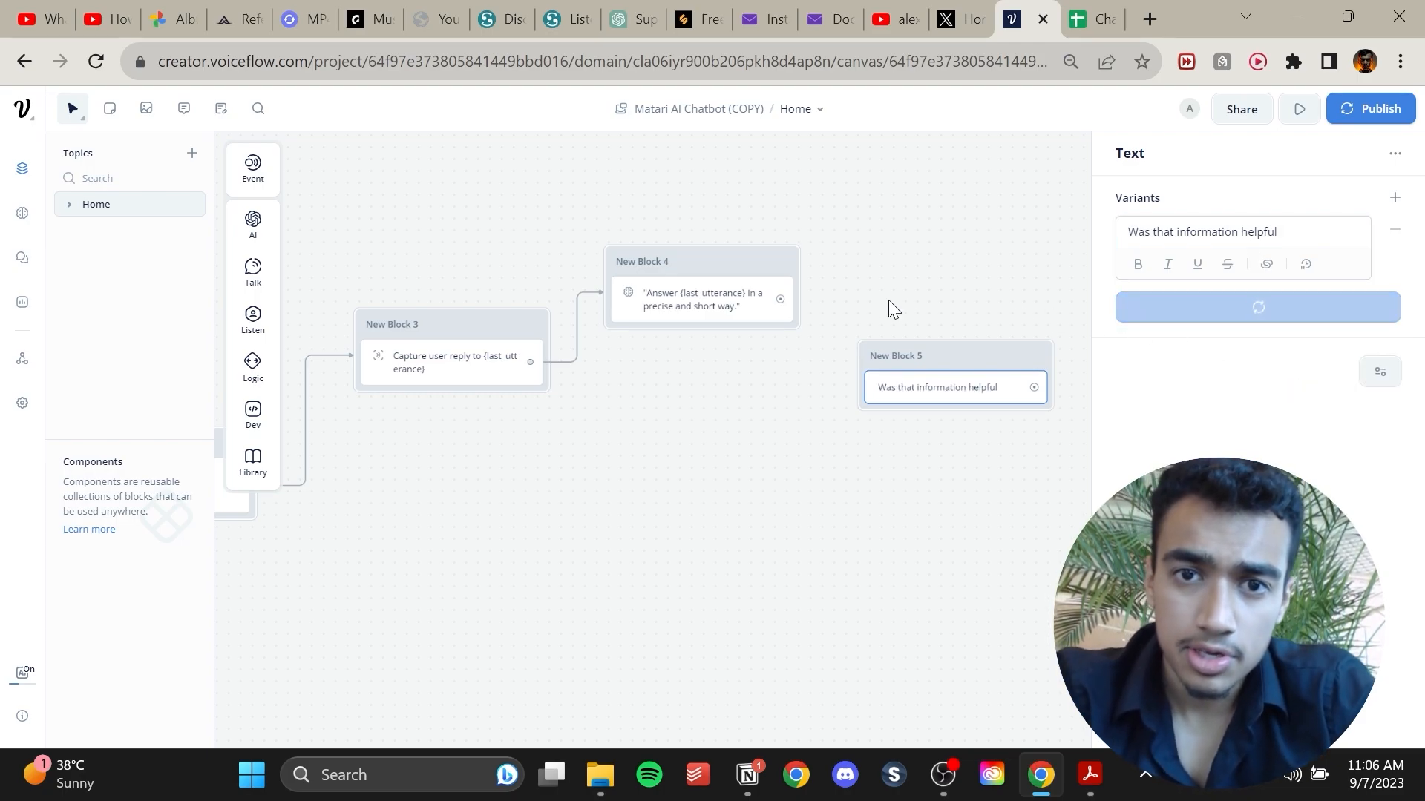
pyautogui.moveTo(784, 304); pyautogui.dragTo(868, 387)
pyautogui.click(921, 199)
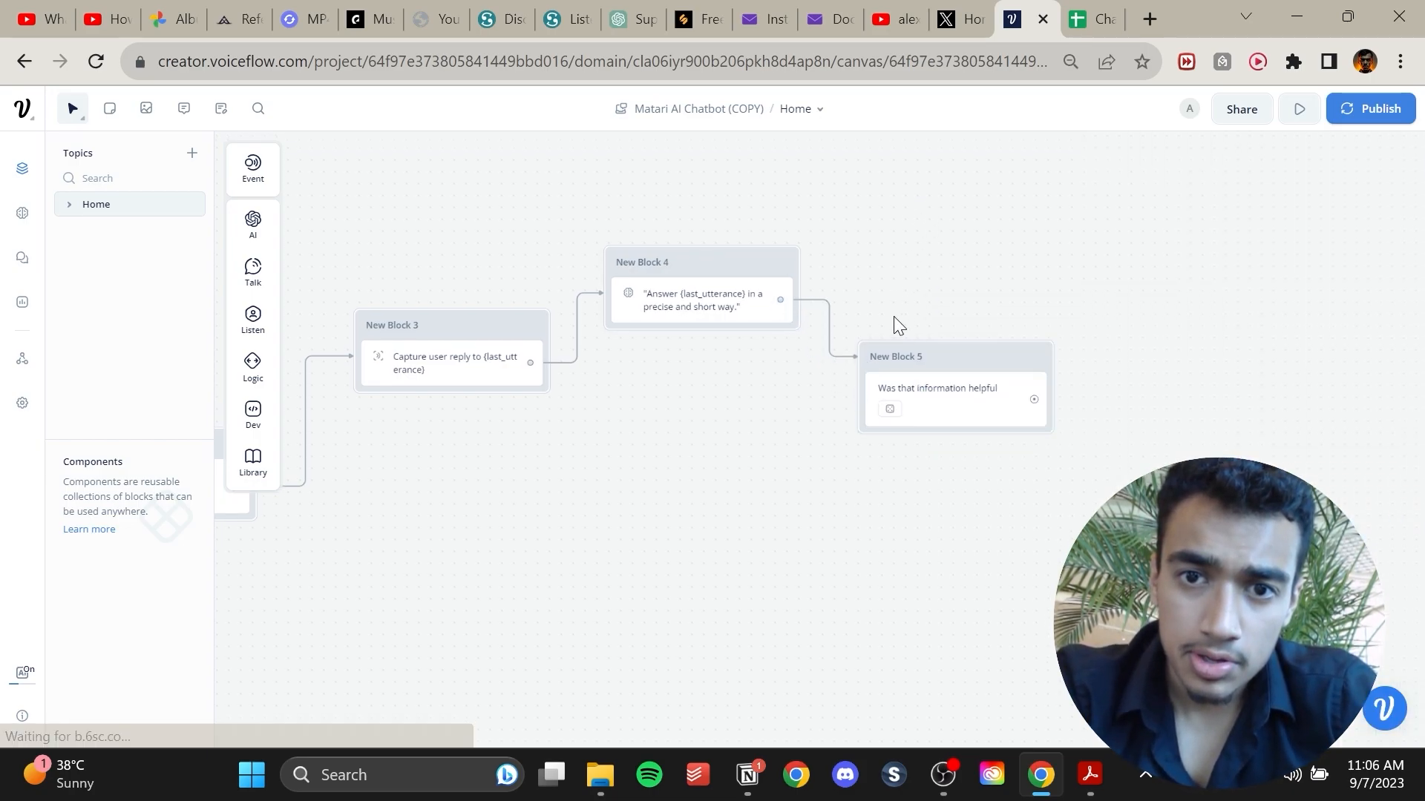
# Add a Buttons step under the question with two buttons labelled Yes and No.
pyautogui.moveTo(945, 359); pyautogui.dragTo(947, 310)
pyautogui.moveTo(253, 320)
pyautogui.moveTo(319, 317); pyautogui.dragTo(912, 386)
pyautogui.moveTo(959, 466); pyautogui.dragTo(875, 475)
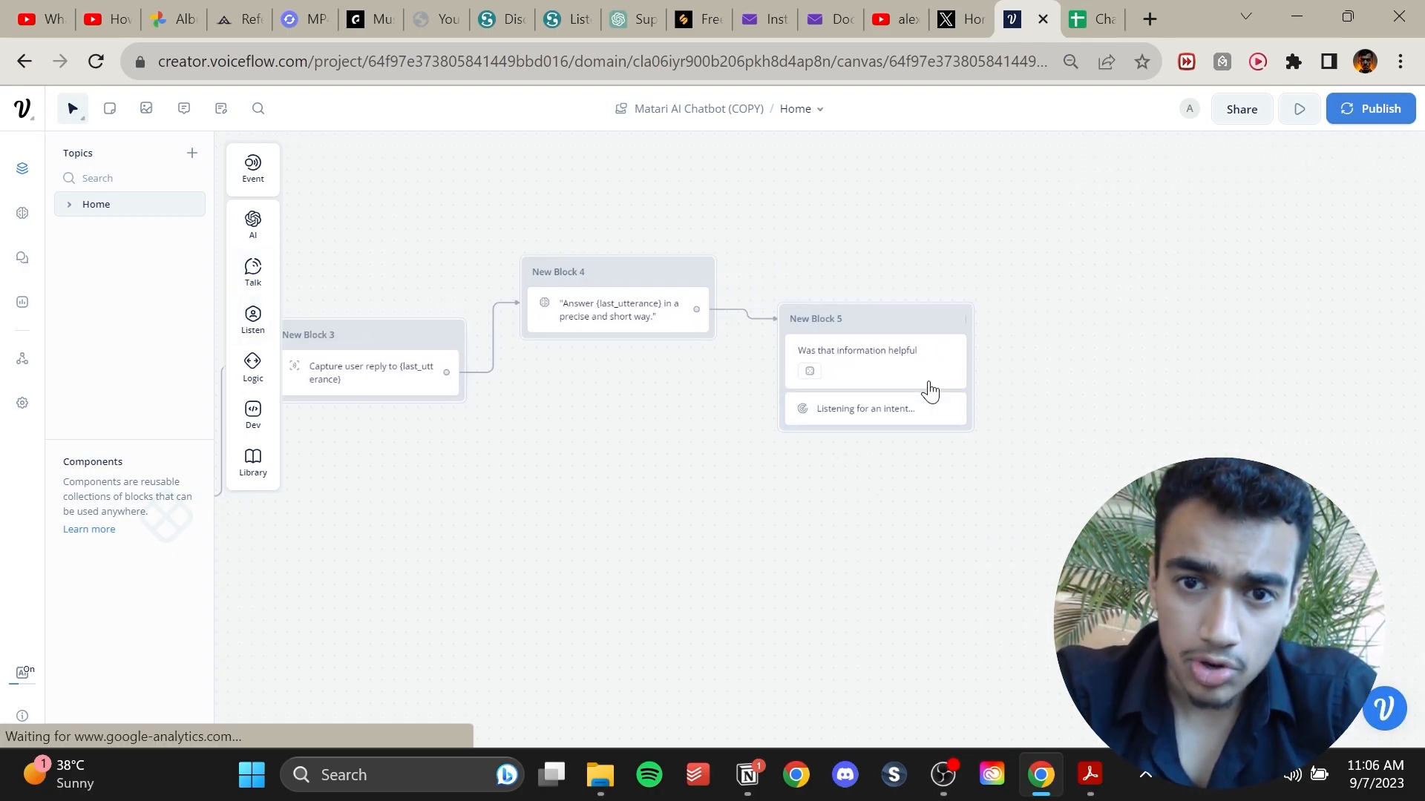
pyautogui.click(872, 410)
pyautogui.click(1217, 232)
pyautogui.write('Yes')
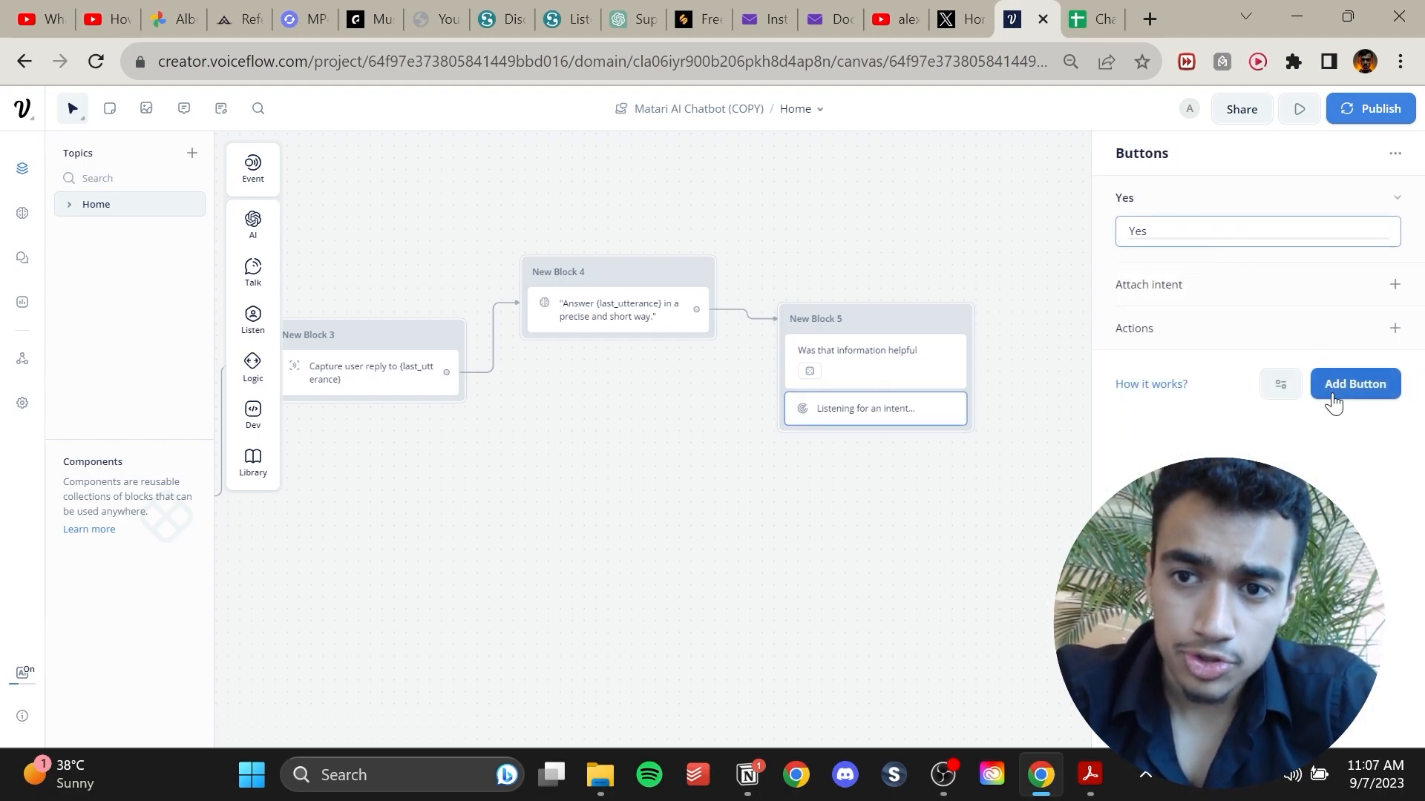
pyautogui.click(1336, 387)
pyautogui.write('No')
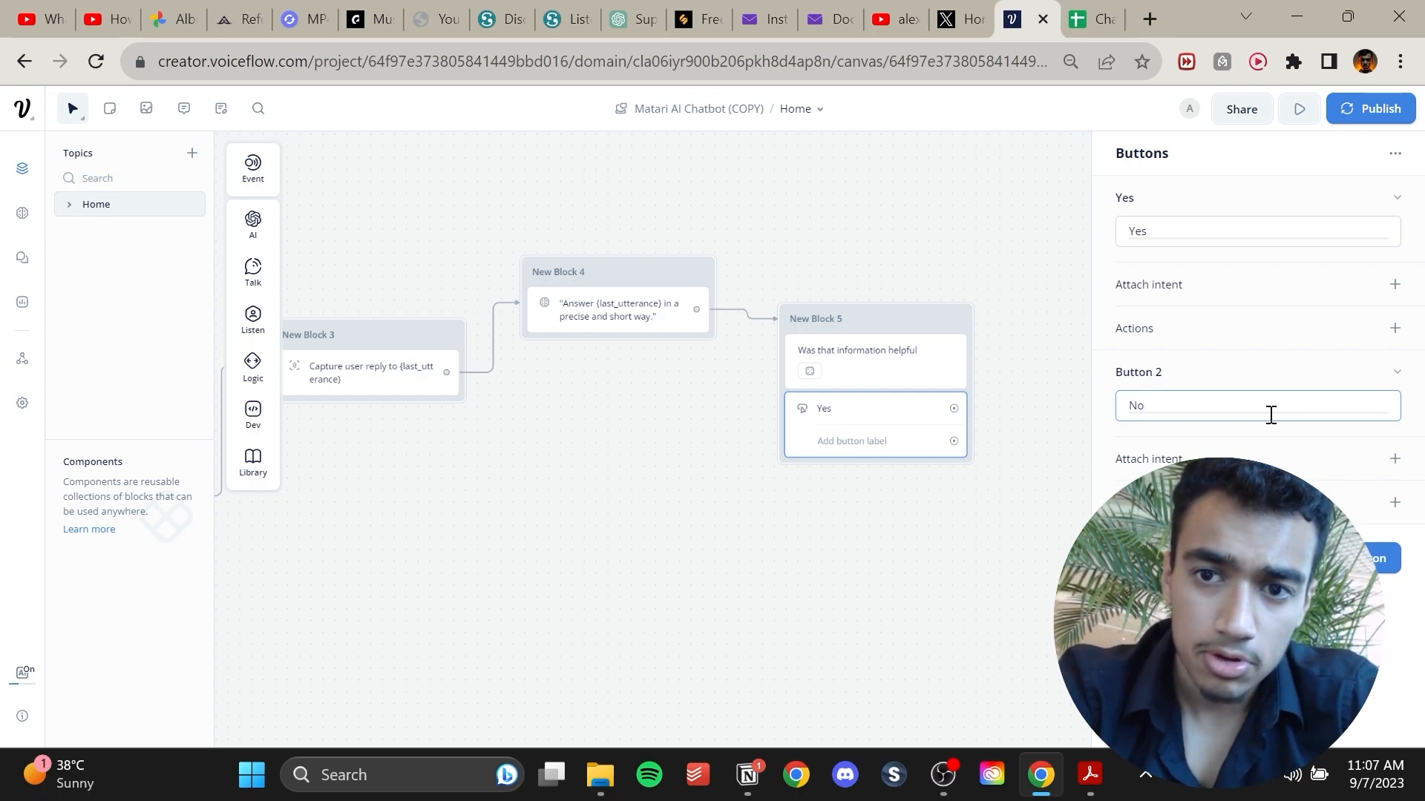
pyautogui.click(760, 589)
pyautogui.moveTo(795, 567); pyautogui.dragTo(866, 576)
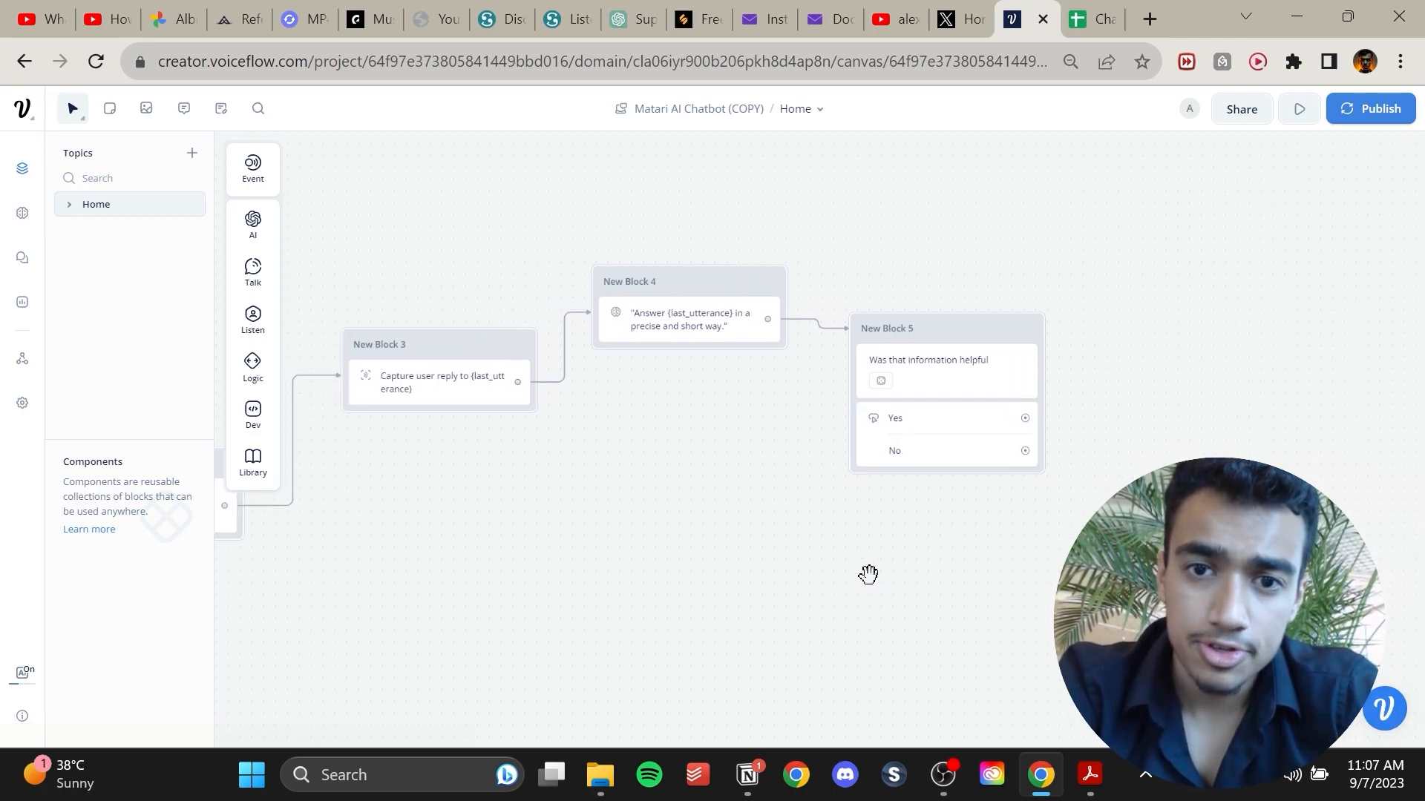
# Link the No button back to the 'How can we help you' block, removing the link to the Capture block.
pyautogui.moveTo(1033, 449); pyautogui.dragTo(477, 372)
pyautogui.moveTo(572, 524); pyautogui.dragTo(808, 495)
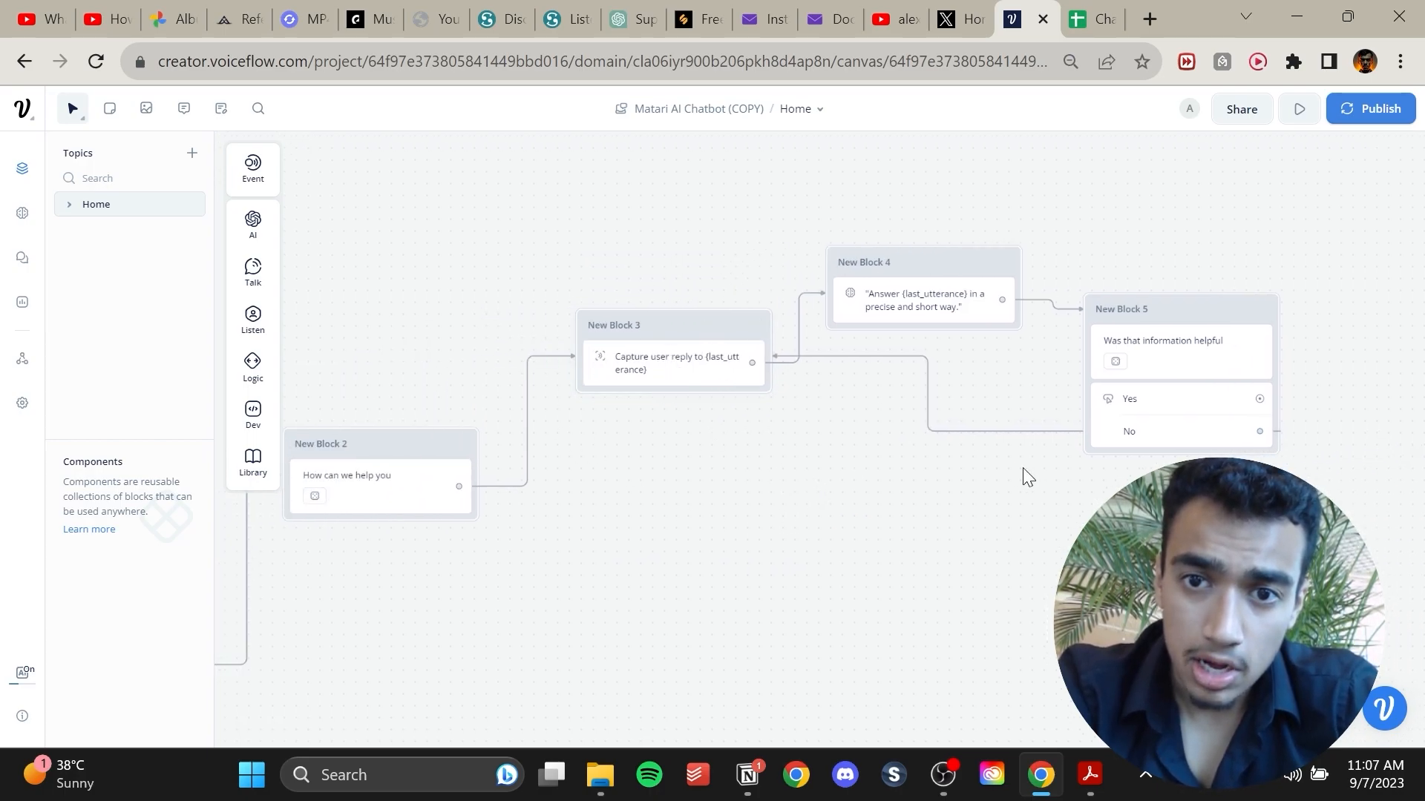
pyautogui.click(928, 401)
pyautogui.press('Delete')
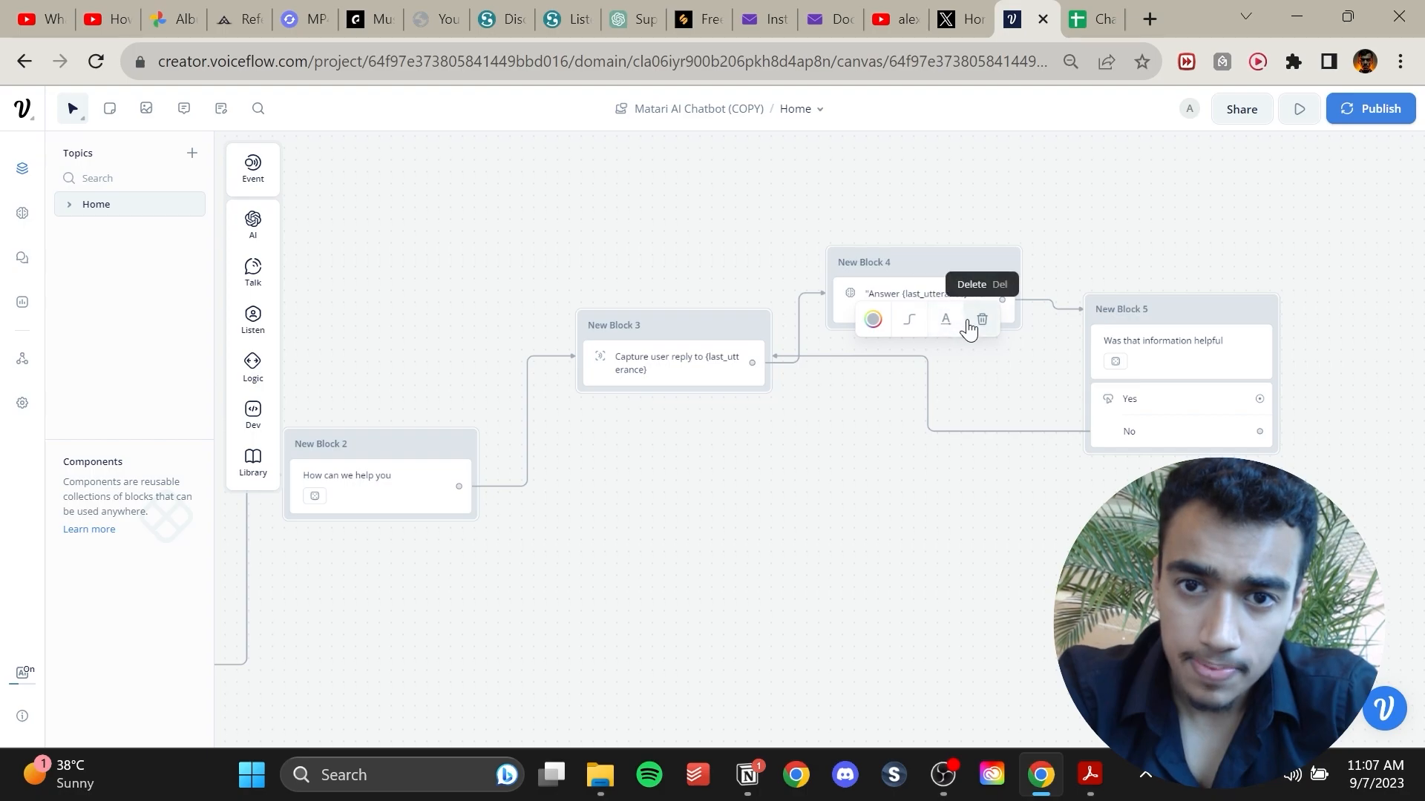
pyautogui.moveTo(1259, 431)
pyautogui.mouseDown()
pyautogui.moveTo(976, 566)
pyautogui.moveTo(541, 449)
pyautogui.moveTo(469, 482)
pyautogui.mouseUp()
pyautogui.moveTo(842, 529); pyautogui.dragTo(419, 572)
pyautogui.moveTo(903, 452); pyautogui.dragTo(677, 477)
# Add a new Text block reading 'Thank you for your time'.
pyautogui.moveTo(262, 305)
pyautogui.moveTo(253, 271)
pyautogui.moveTo(315, 267); pyautogui.dragTo(868, 508)
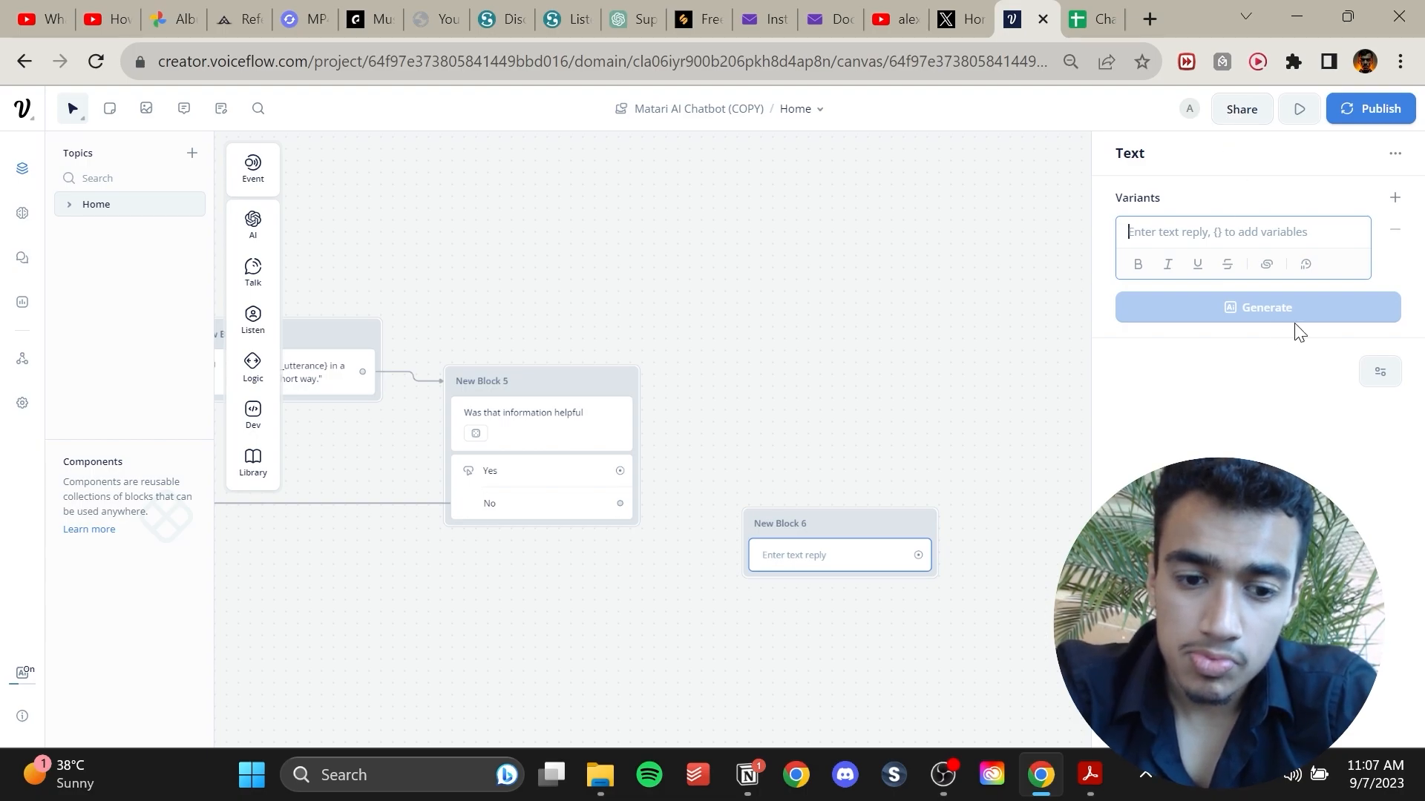
pyautogui.write('THa')
pyautogui.press('BackSpace')
pyautogui.press('BackSpace')
pyautogui.write('hank you')
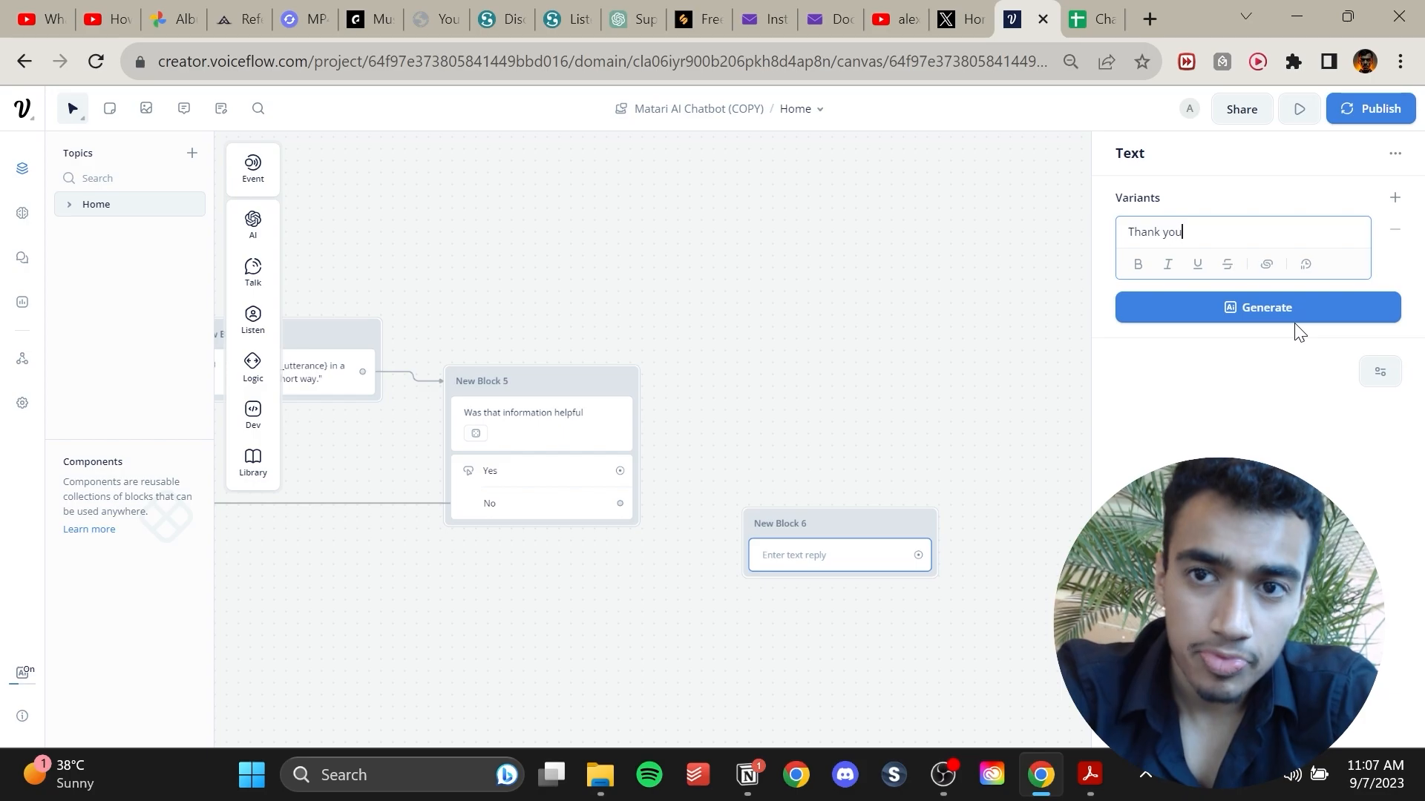
pyautogui.write(' for your time')
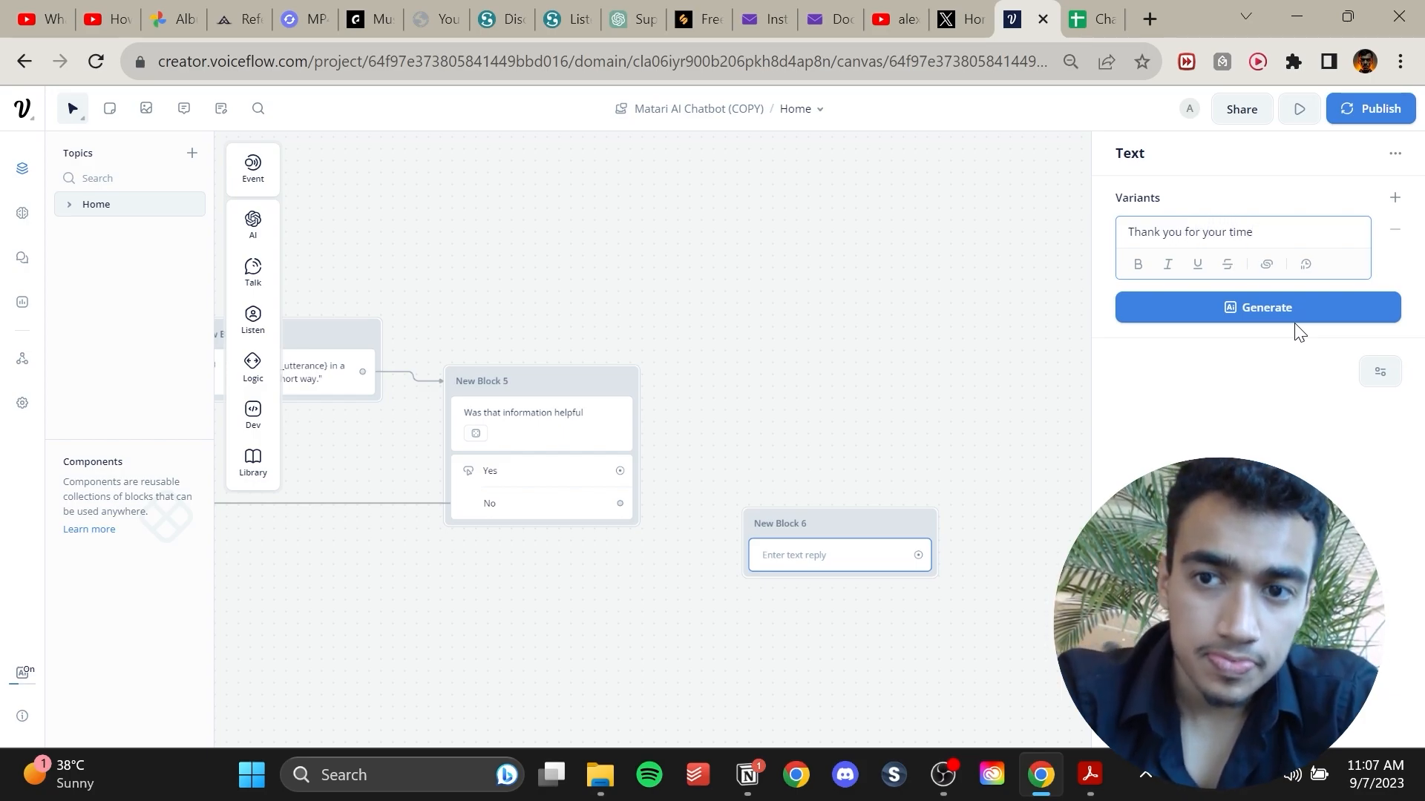
# Generate three variants of the thank-you text and connect the Yes button to that block.
pyautogui.click(1302, 308)
pyautogui.click(1288, 374)
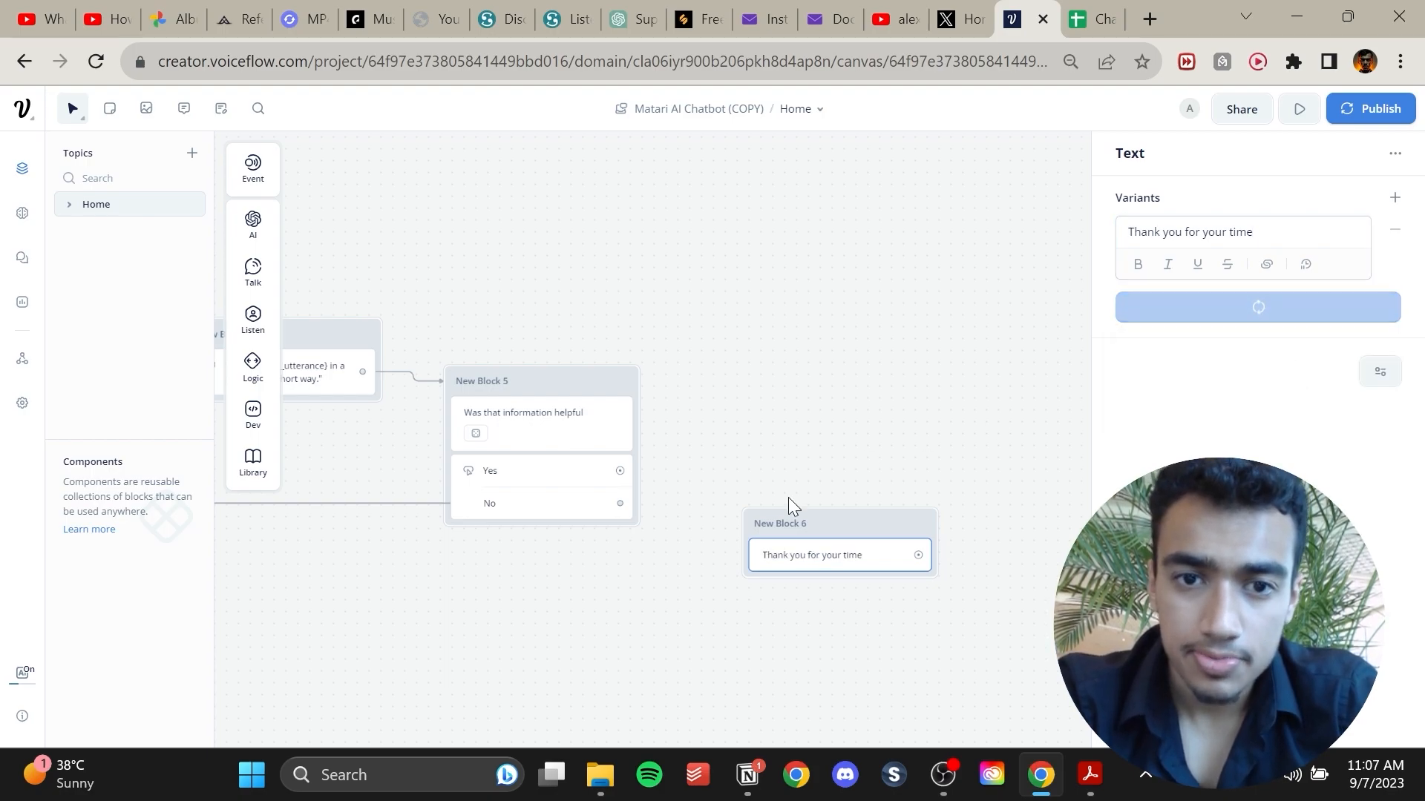
pyautogui.moveTo(620, 470); pyautogui.dragTo(754, 554)
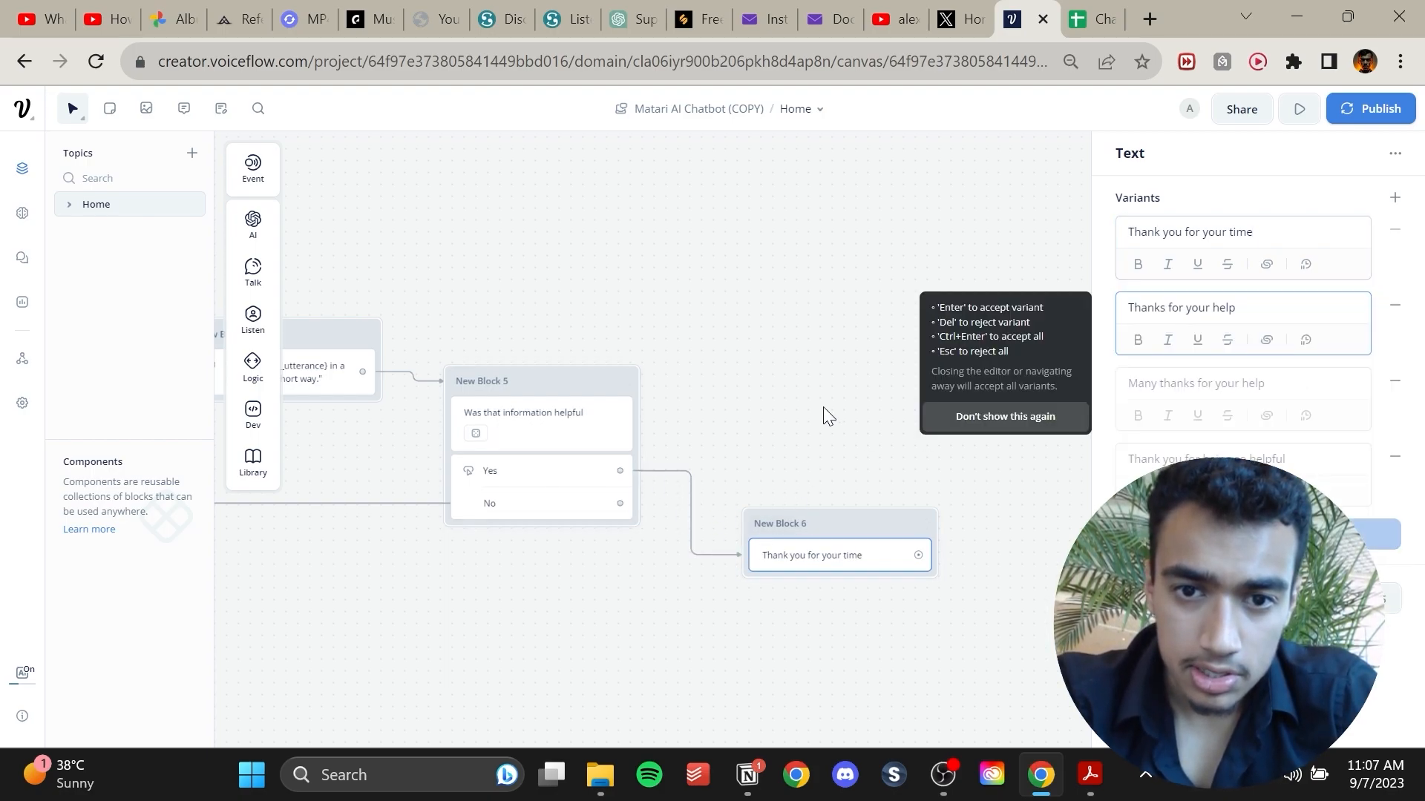
pyautogui.moveTo(821, 413); pyautogui.dragTo(682, 360)
pyautogui.click(683, 360)
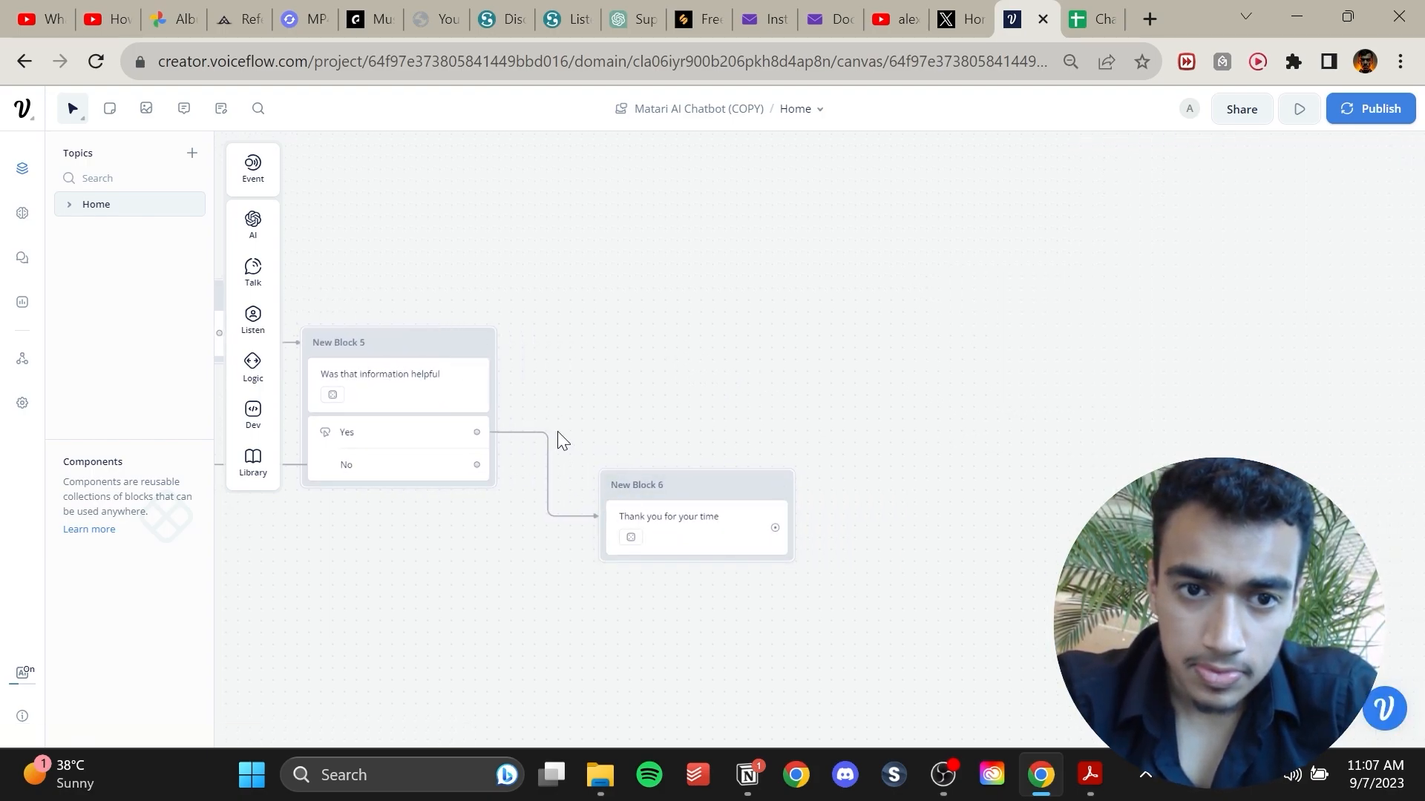
# Add an End step after the thank-you block and connect them.
pyautogui.moveTo(256, 416)
pyautogui.moveTo(248, 366)
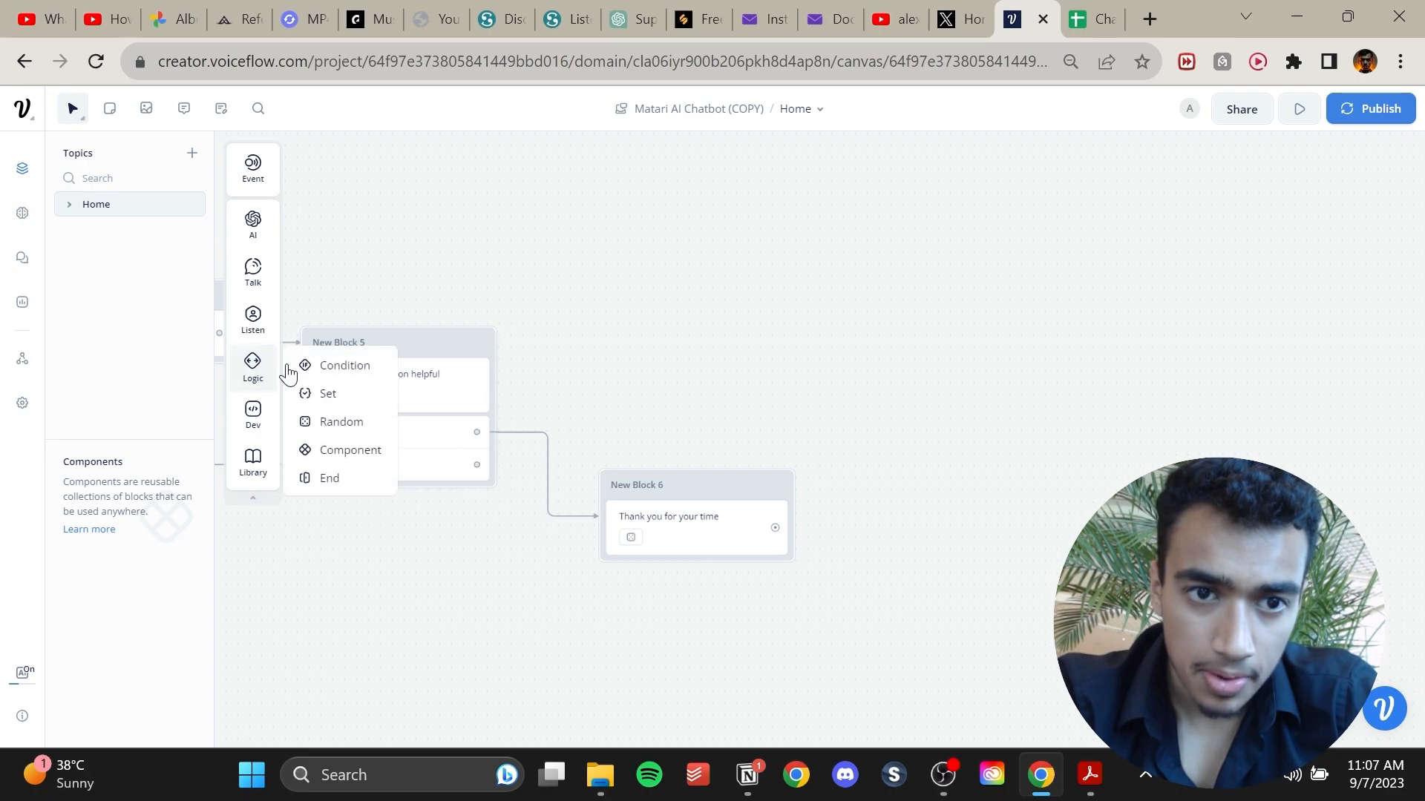
pyautogui.moveTo(346, 478); pyautogui.dragTo(950, 490)
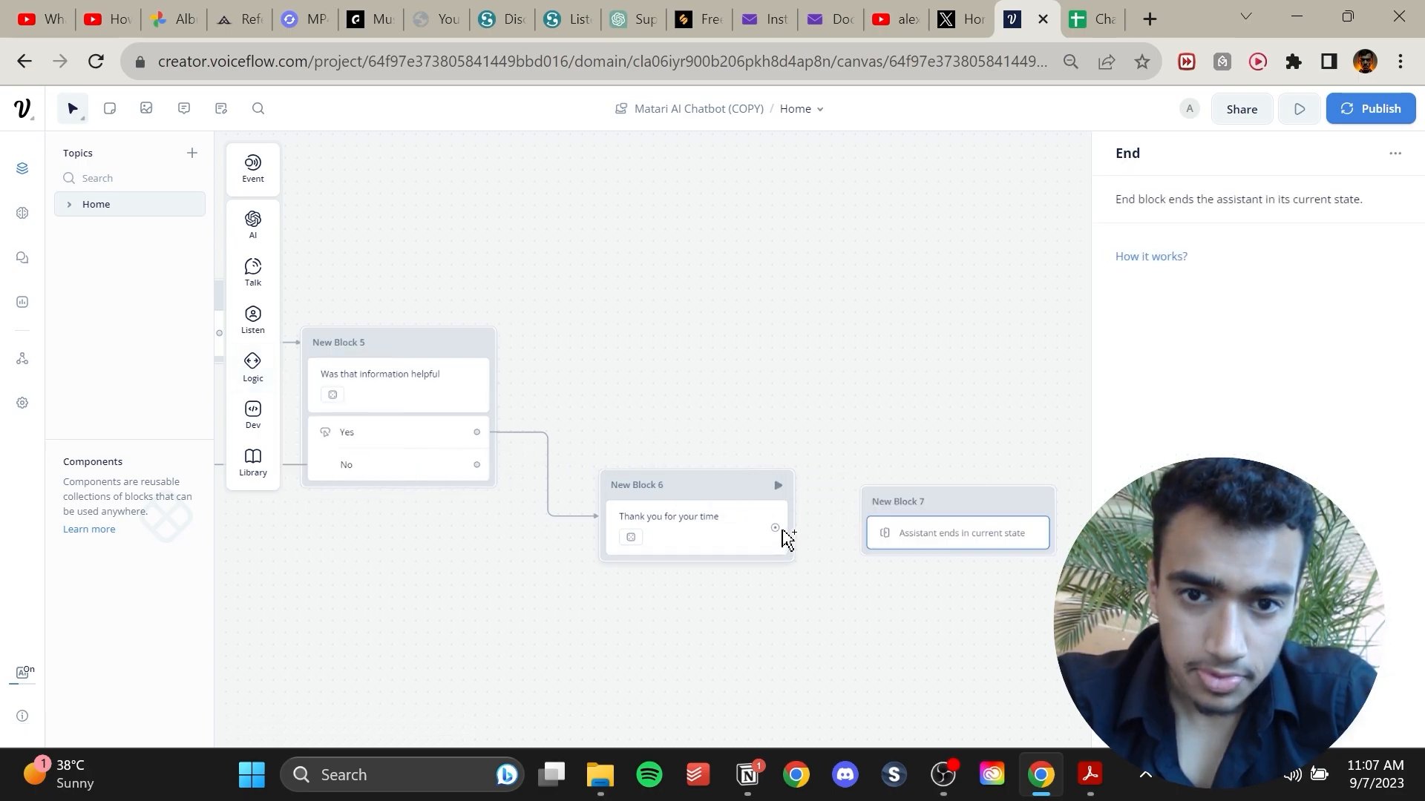
pyautogui.moveTo(793, 527); pyautogui.dragTo(865, 536)
pyautogui.moveTo(564, 591); pyautogui.dragTo(839, 318)
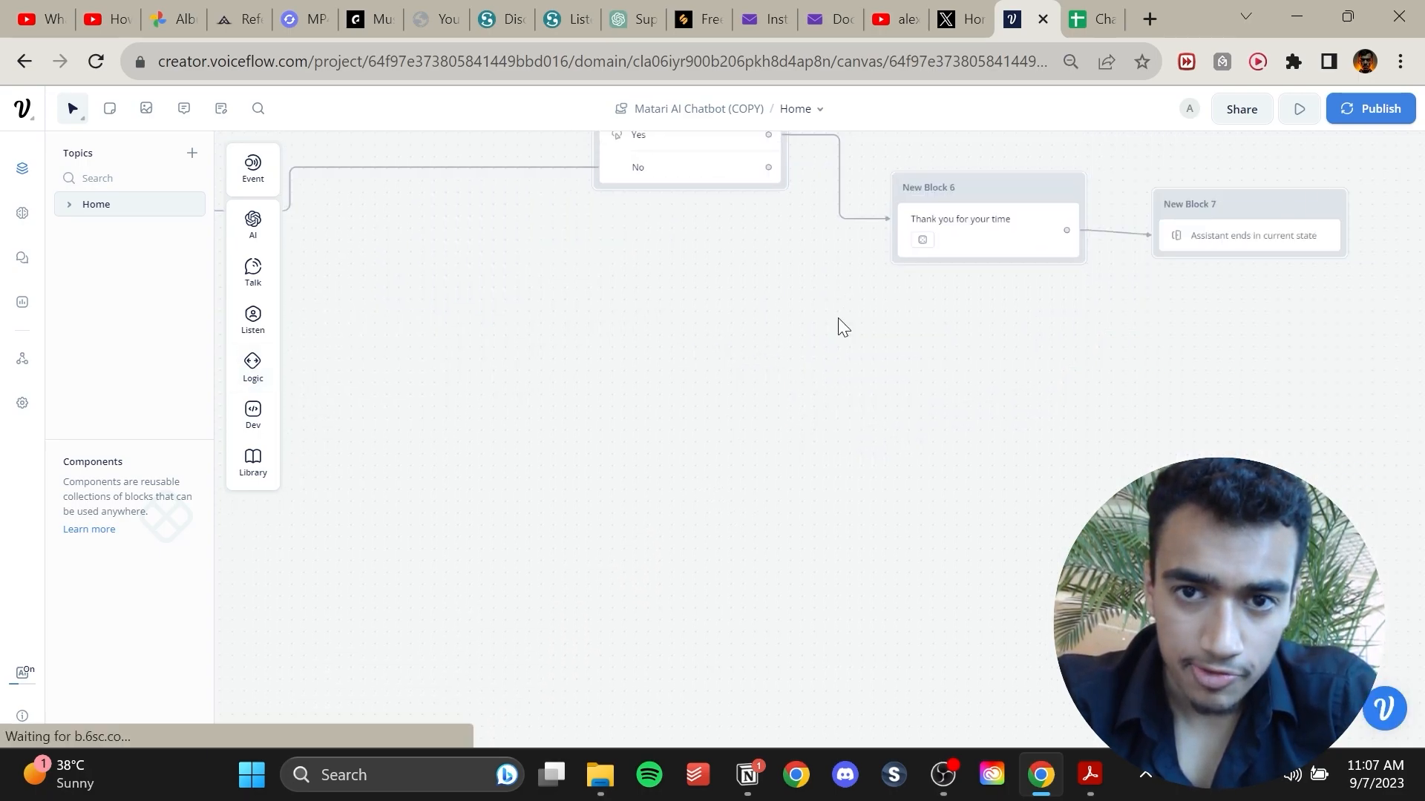
# Add a new Text block and connect the 'Send an enquiry' button of the greeting block to it.
pyautogui.moveTo(673, 498); pyautogui.dragTo(1121, 698)
pyautogui.moveTo(679, 627); pyautogui.dragTo(1141, 461)
pyautogui.moveTo(951, 498)
pyautogui.mouseDown()
pyautogui.moveTo(653, 487)
pyautogui.moveTo(849, 459)
pyautogui.moveTo(948, 484)
pyautogui.mouseUp()
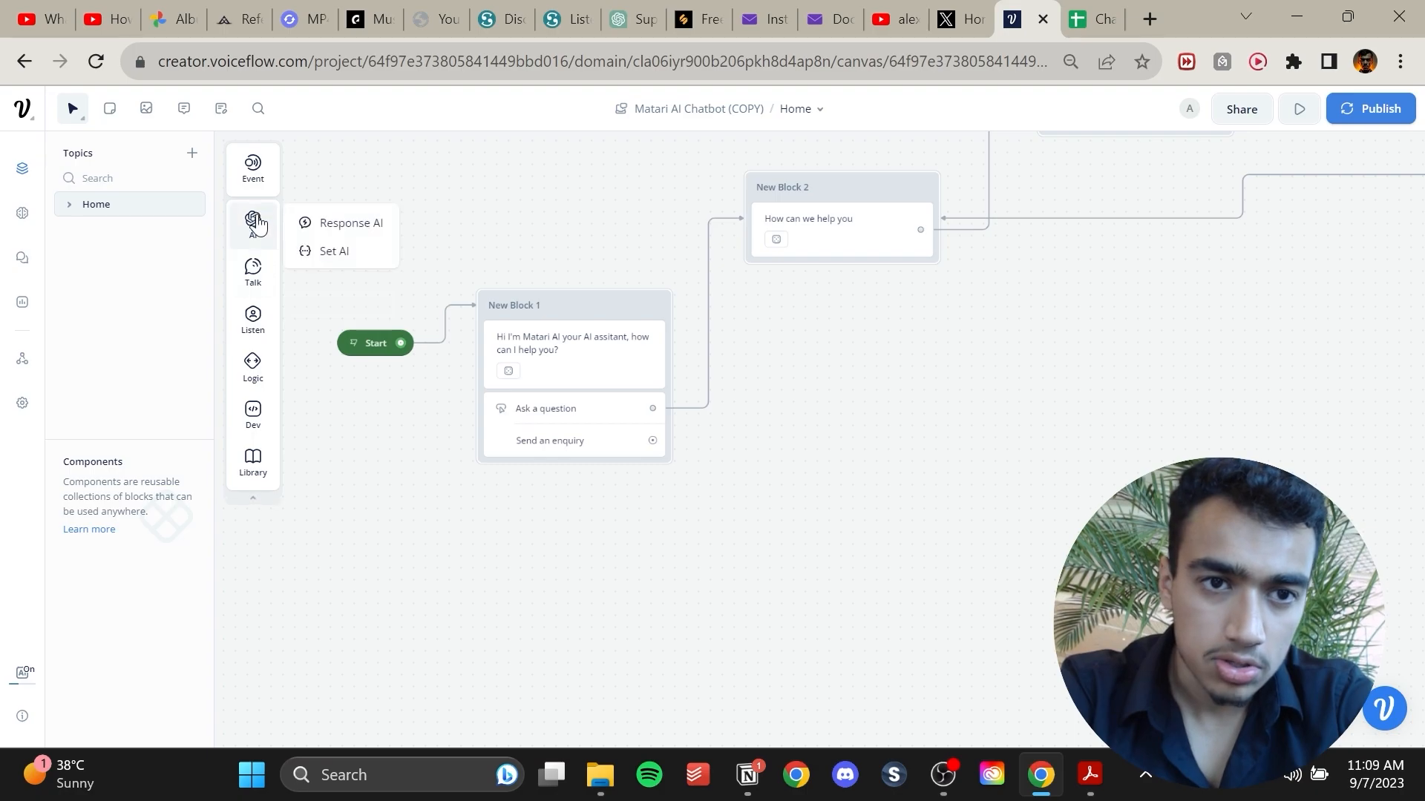
pyautogui.hscroll(2, 765, 460)
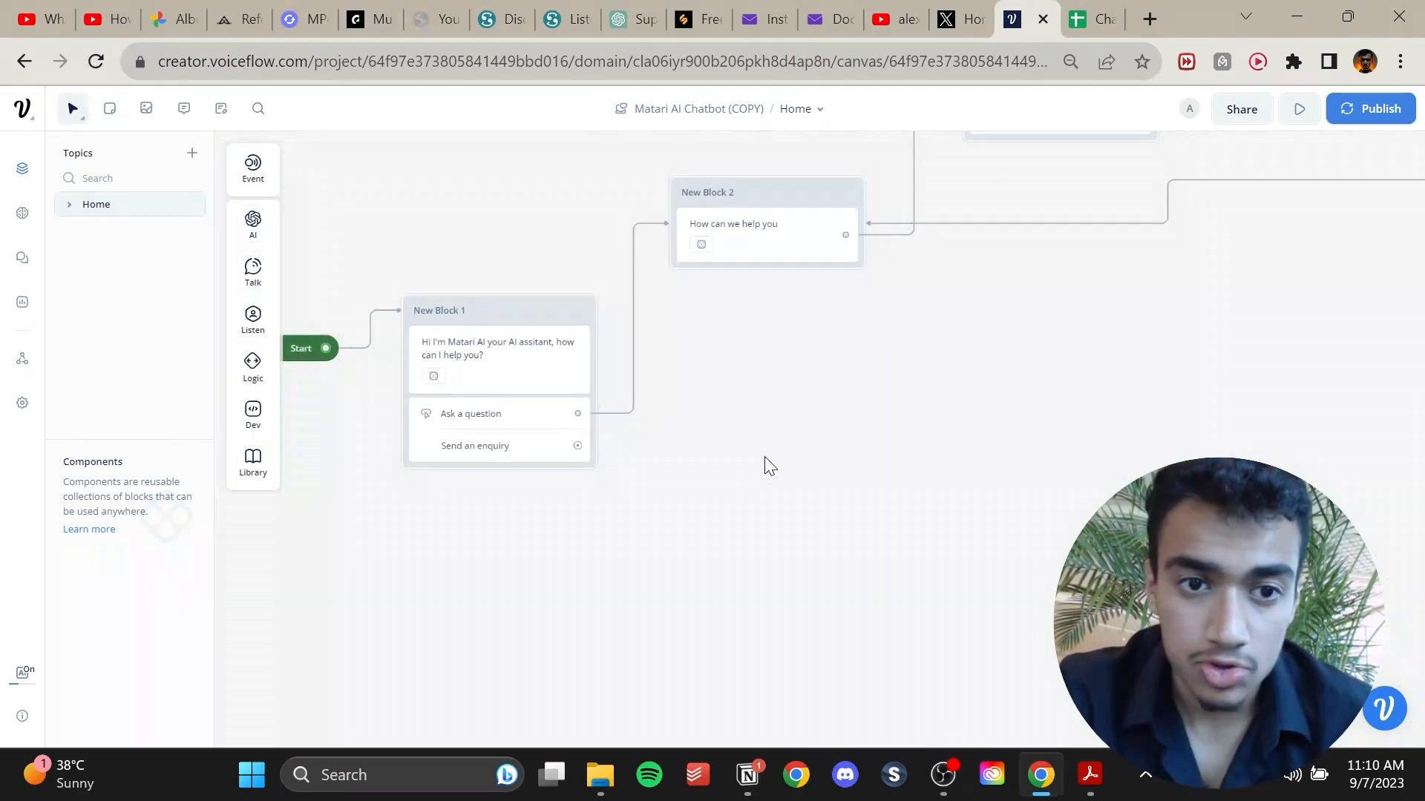
pyautogui.moveTo(251, 321)
pyautogui.moveTo(253, 275)
pyautogui.moveTo(321, 267); pyautogui.dragTo(740, 492)
pyautogui.moveTo(578, 445); pyautogui.dragTo(655, 495)
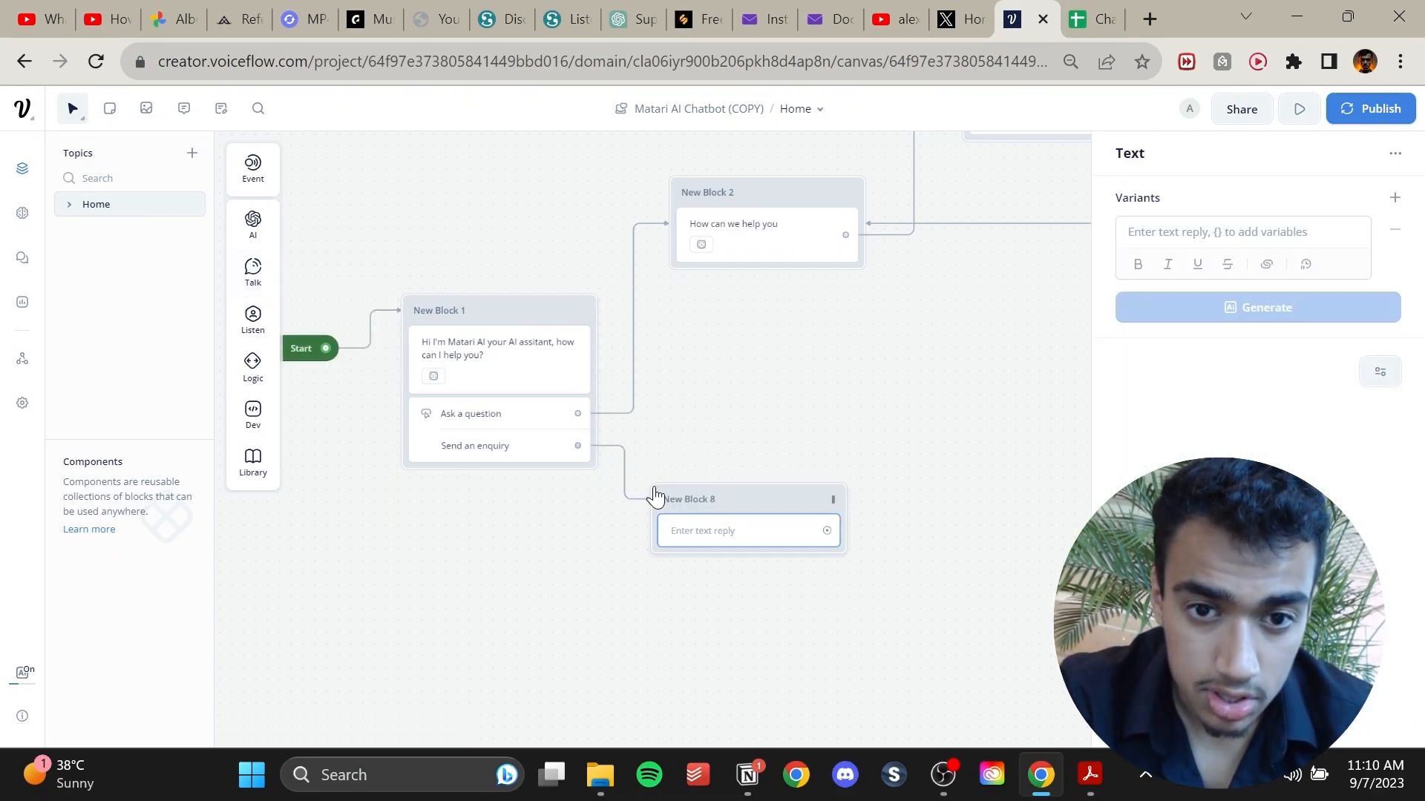
# Set the new block's text to 'Can you enter your full name?'.
pyautogui.click(1164, 223)
pyautogui.write('can yo')
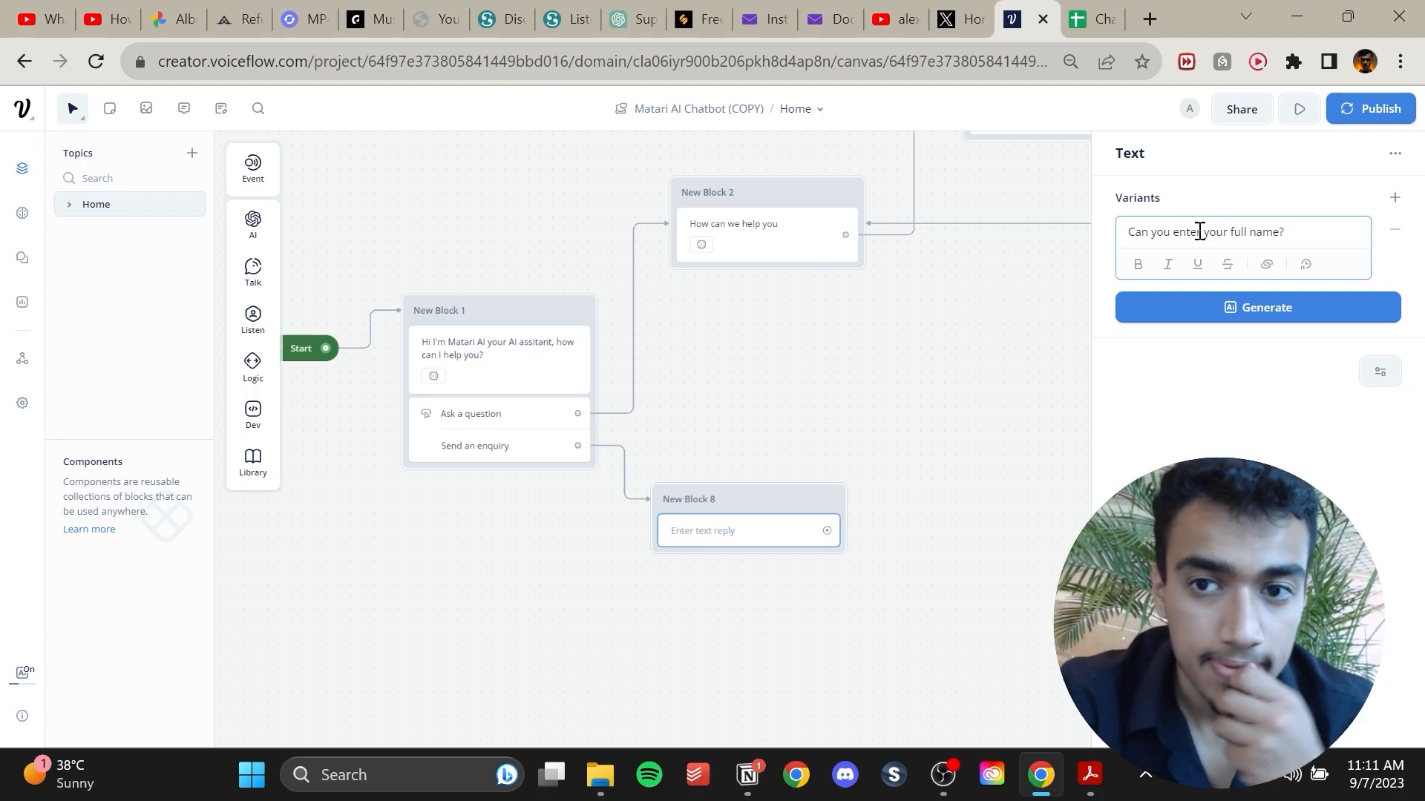
pyautogui.click(1231, 325)
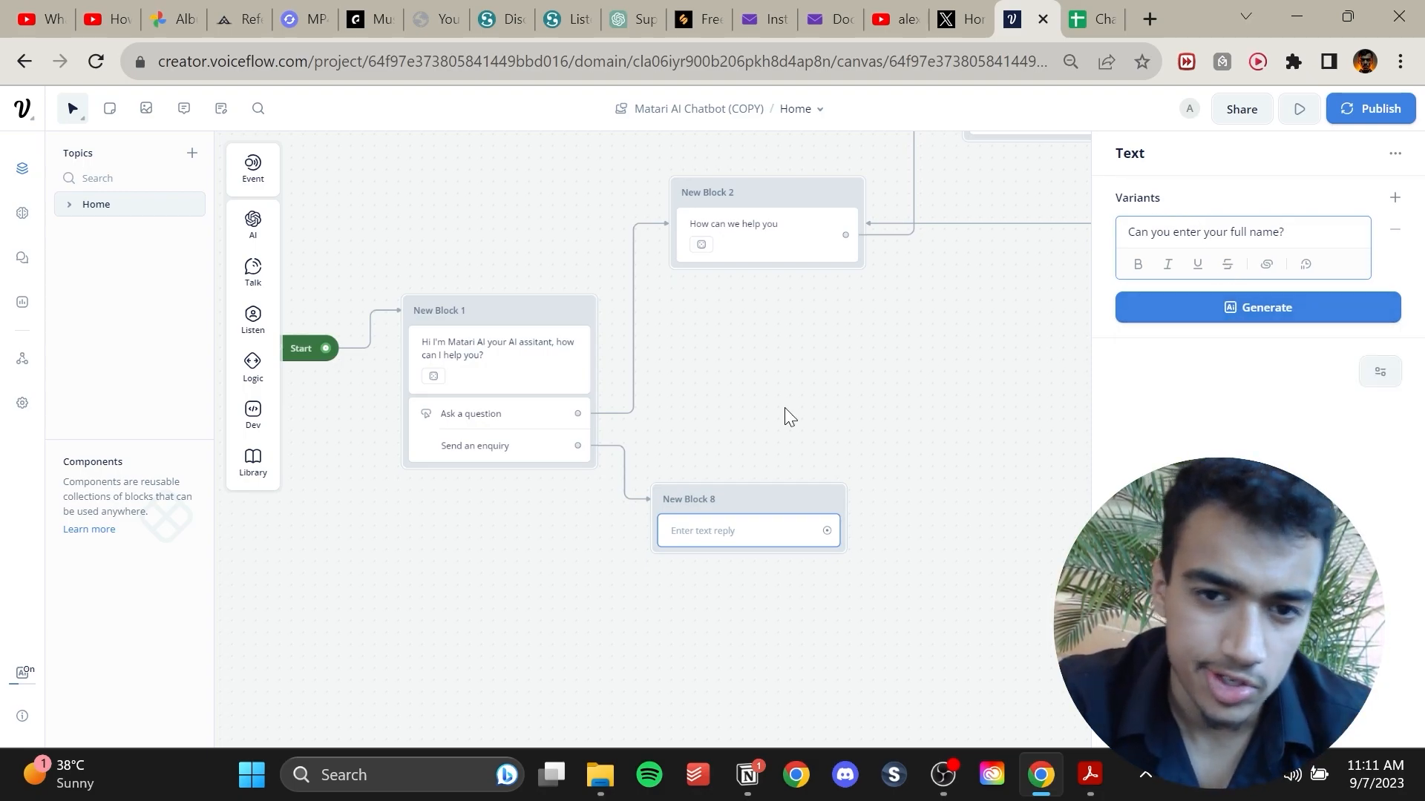
pyautogui.click(924, 360)
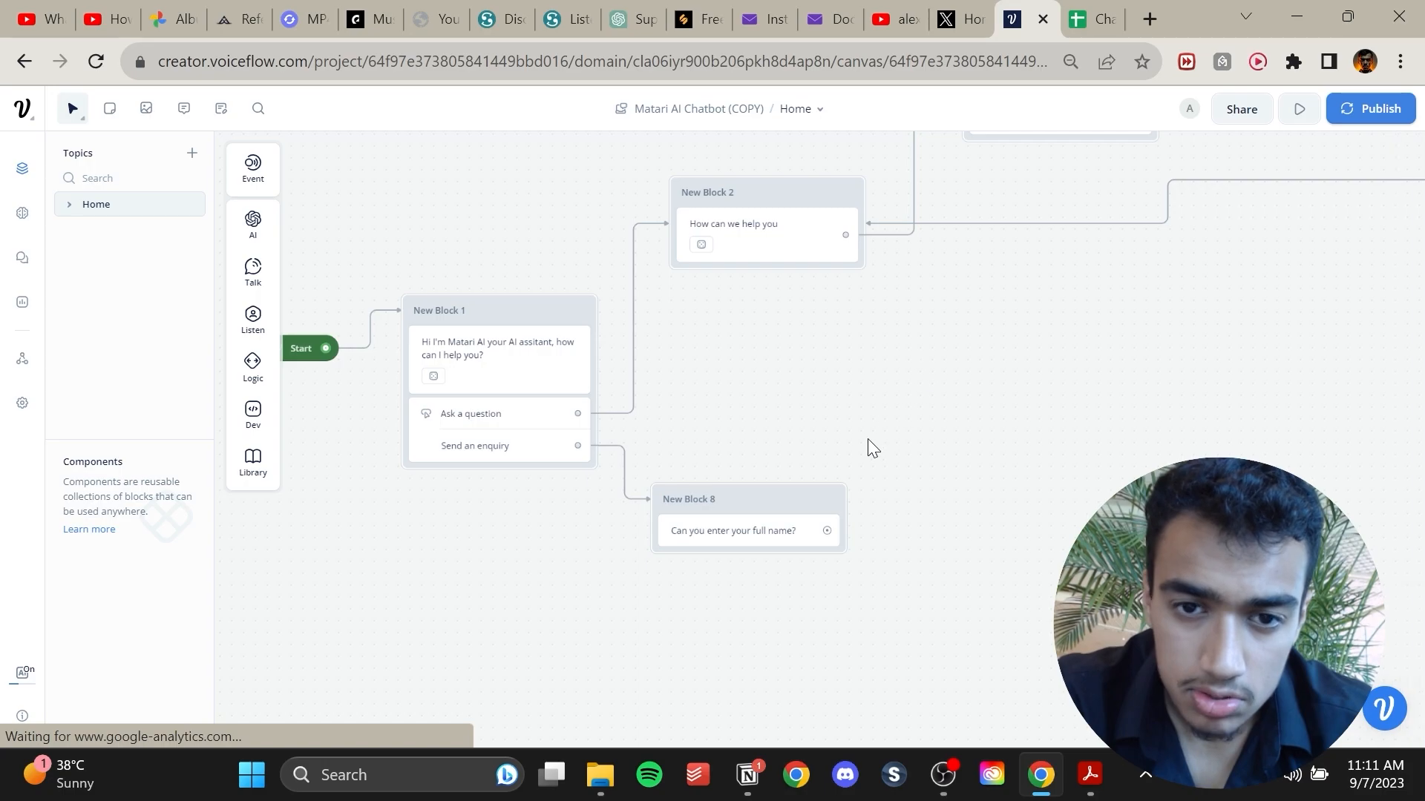
# Add a Capture step to the full-name block that saves the entire user reply to the fullName variable.
pyautogui.moveTo(821, 449); pyautogui.dragTo(730, 313)
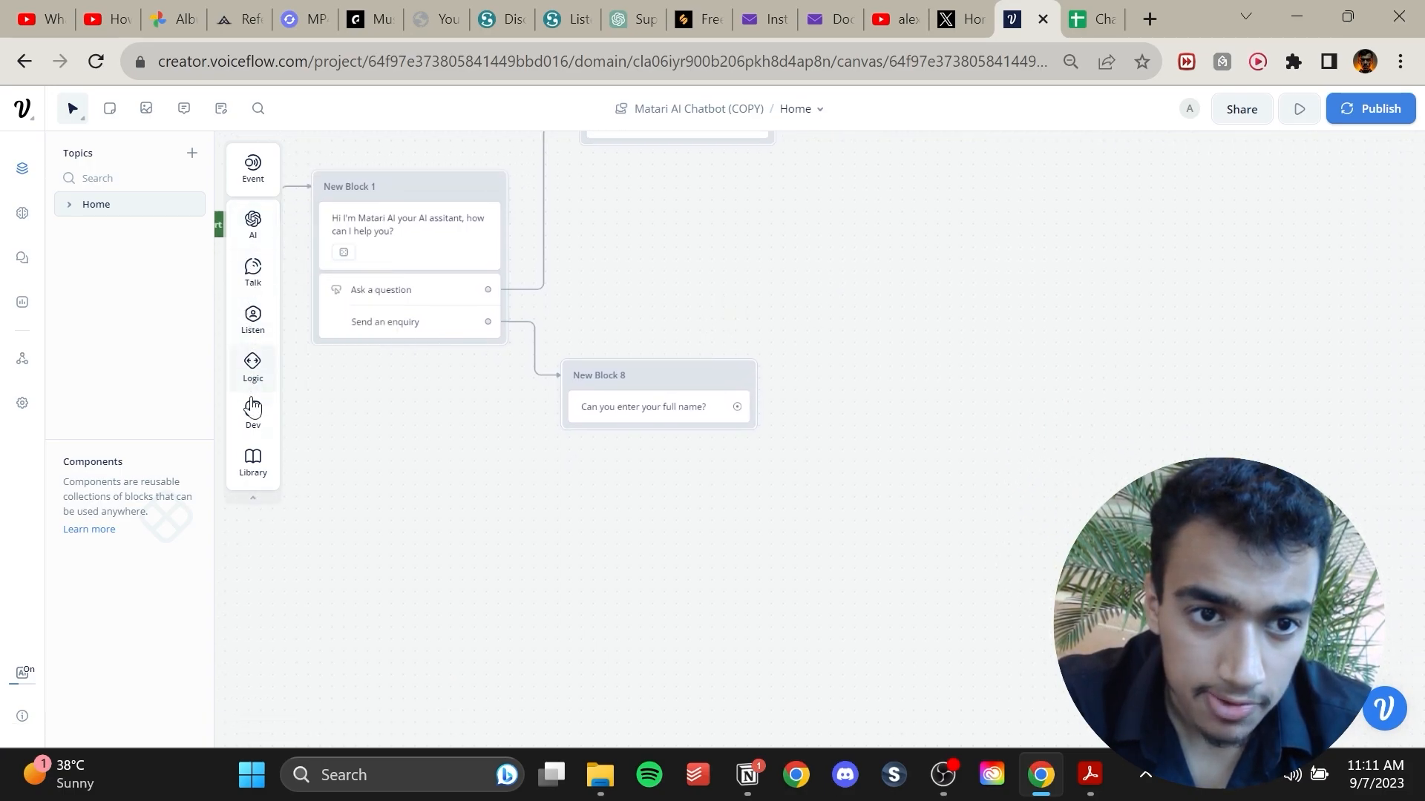
pyautogui.moveTo(254, 357)
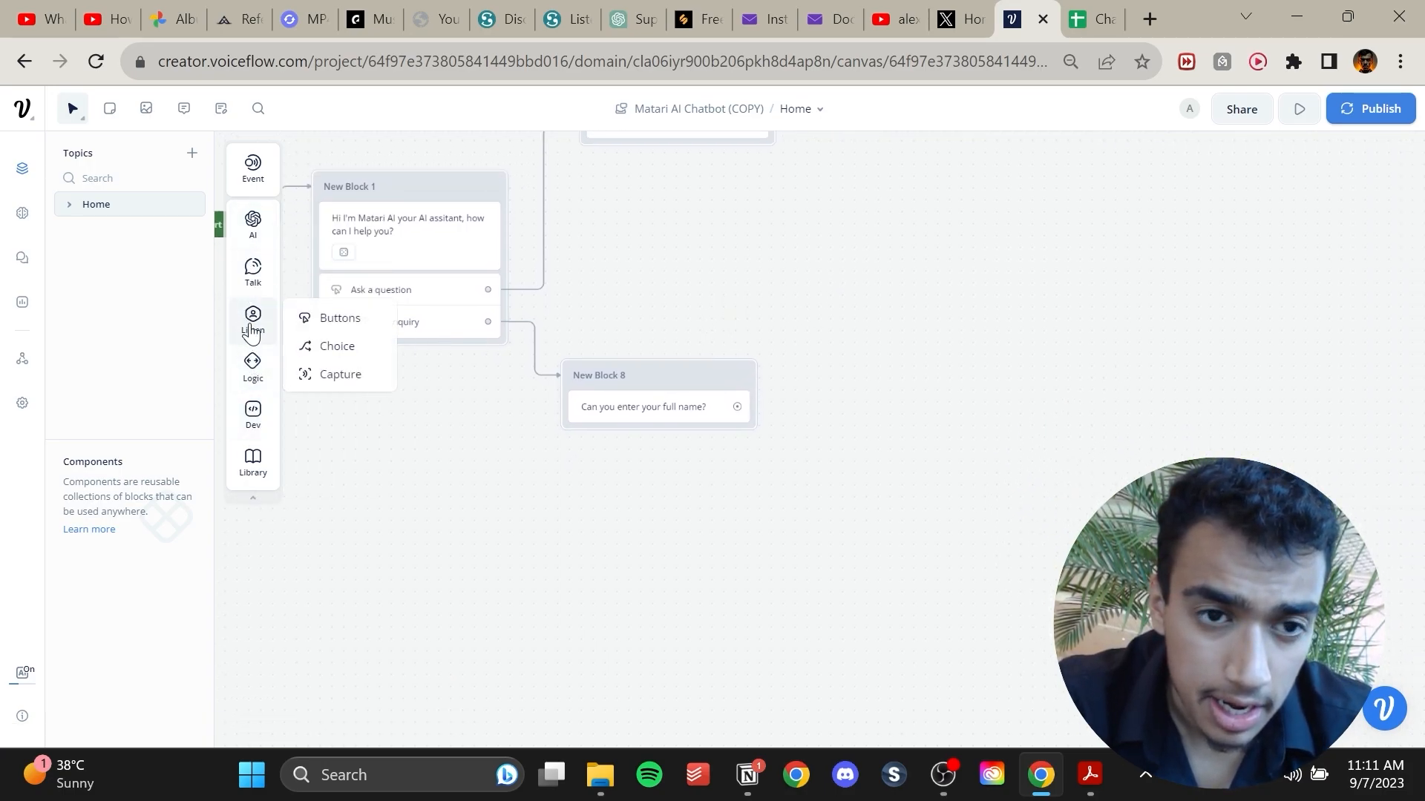
pyautogui.moveTo(253, 419)
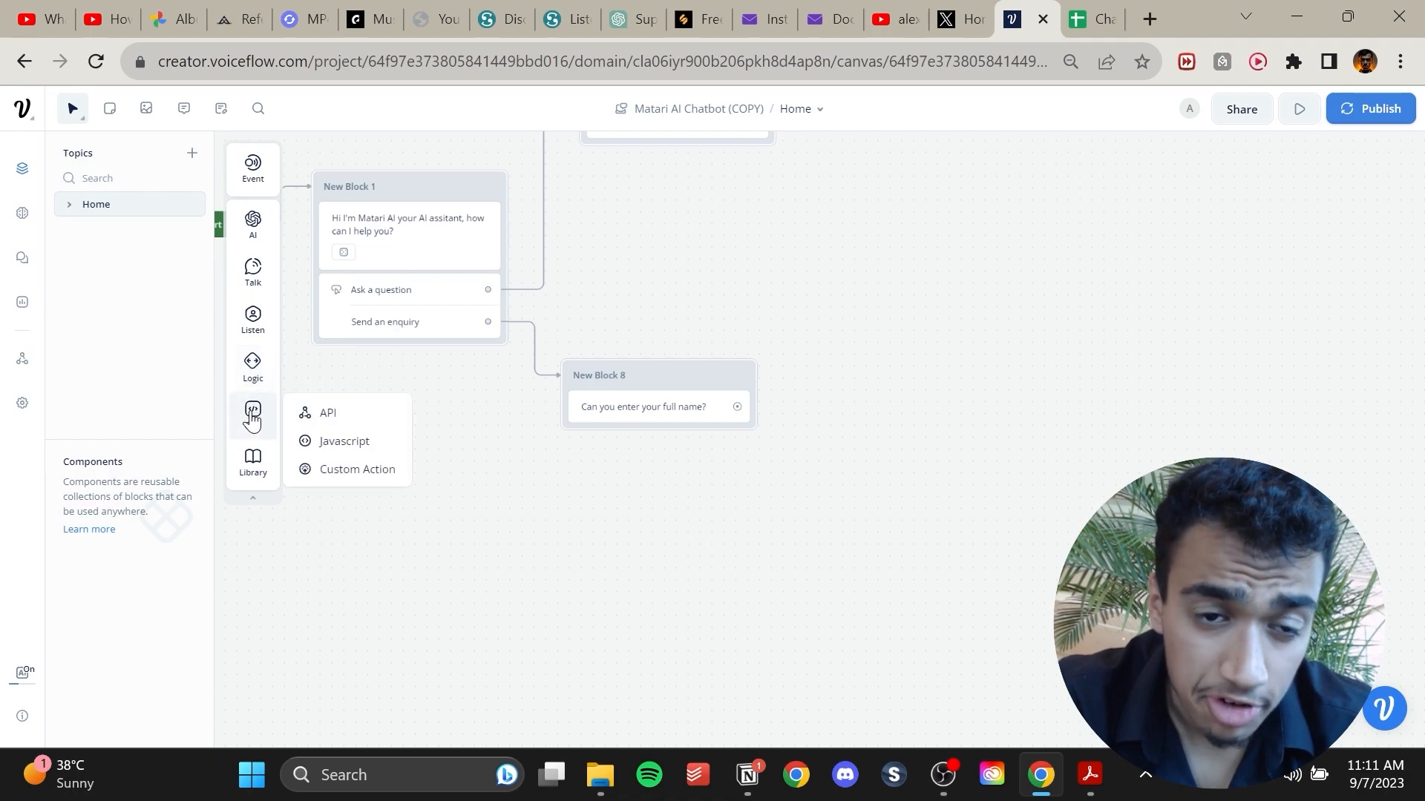
pyautogui.moveTo(254, 320)
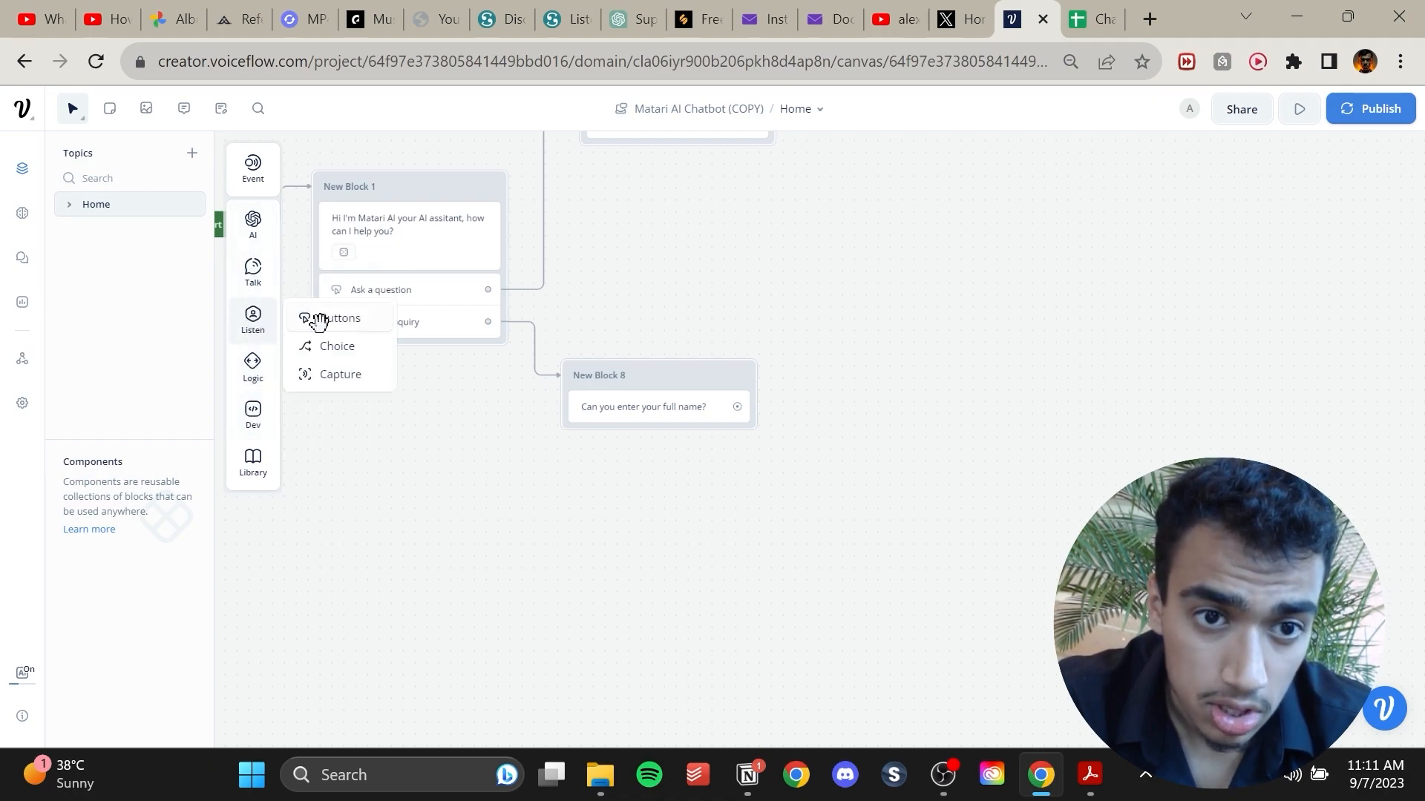
pyautogui.moveTo(324, 373); pyautogui.dragTo(627, 423)
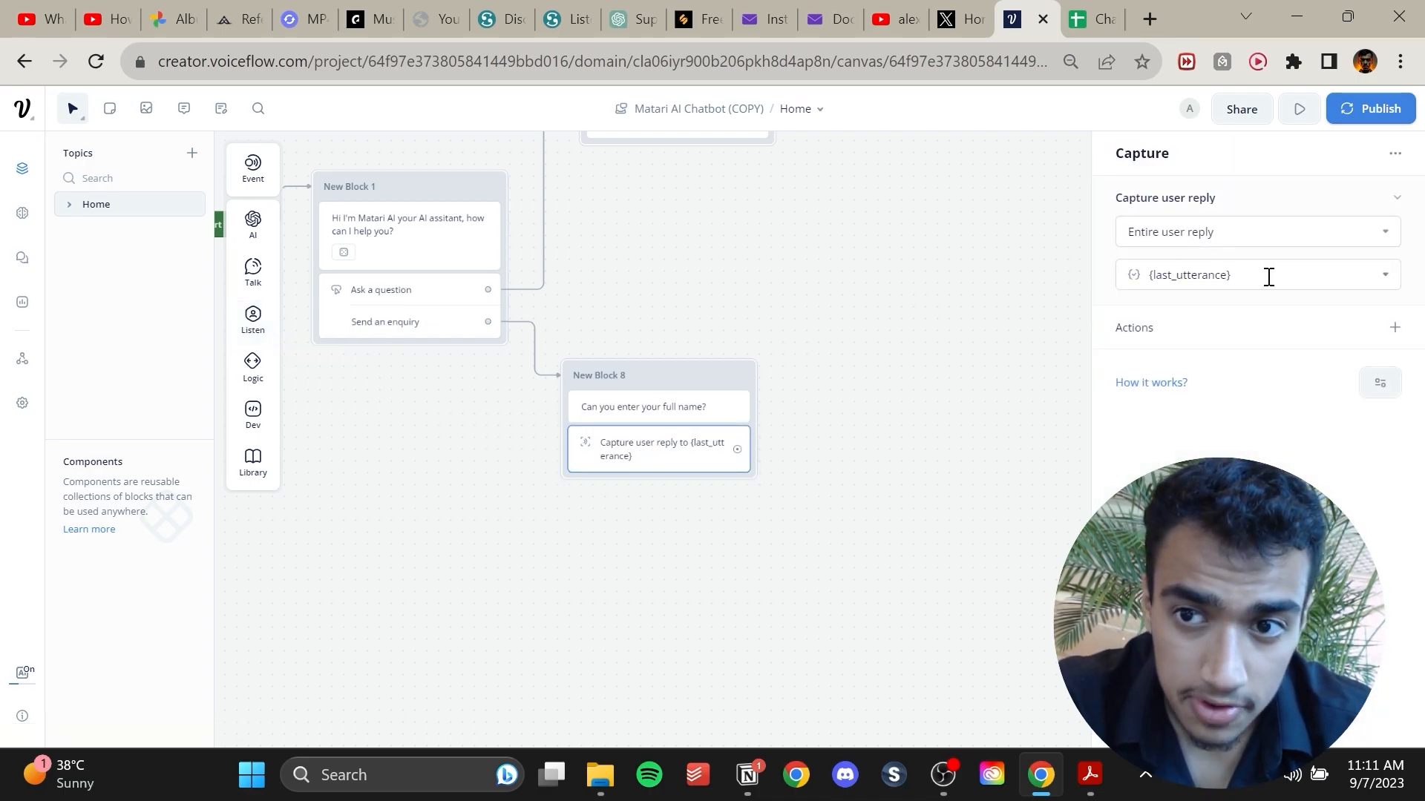
pyautogui.click(1384, 280)
pyautogui.scroll(-4, 1315, 408)
pyautogui.click(1378, 312)
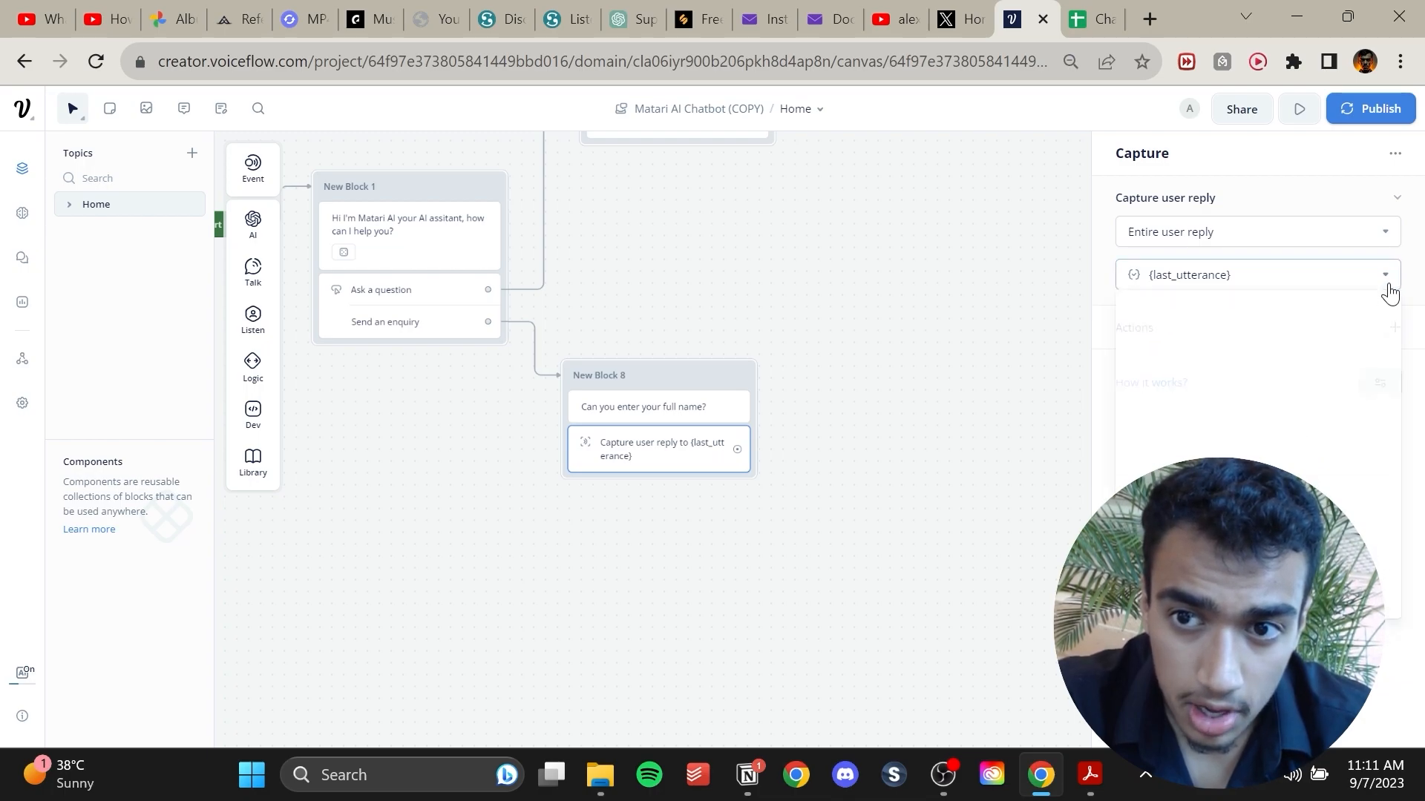
pyautogui.click(1386, 282)
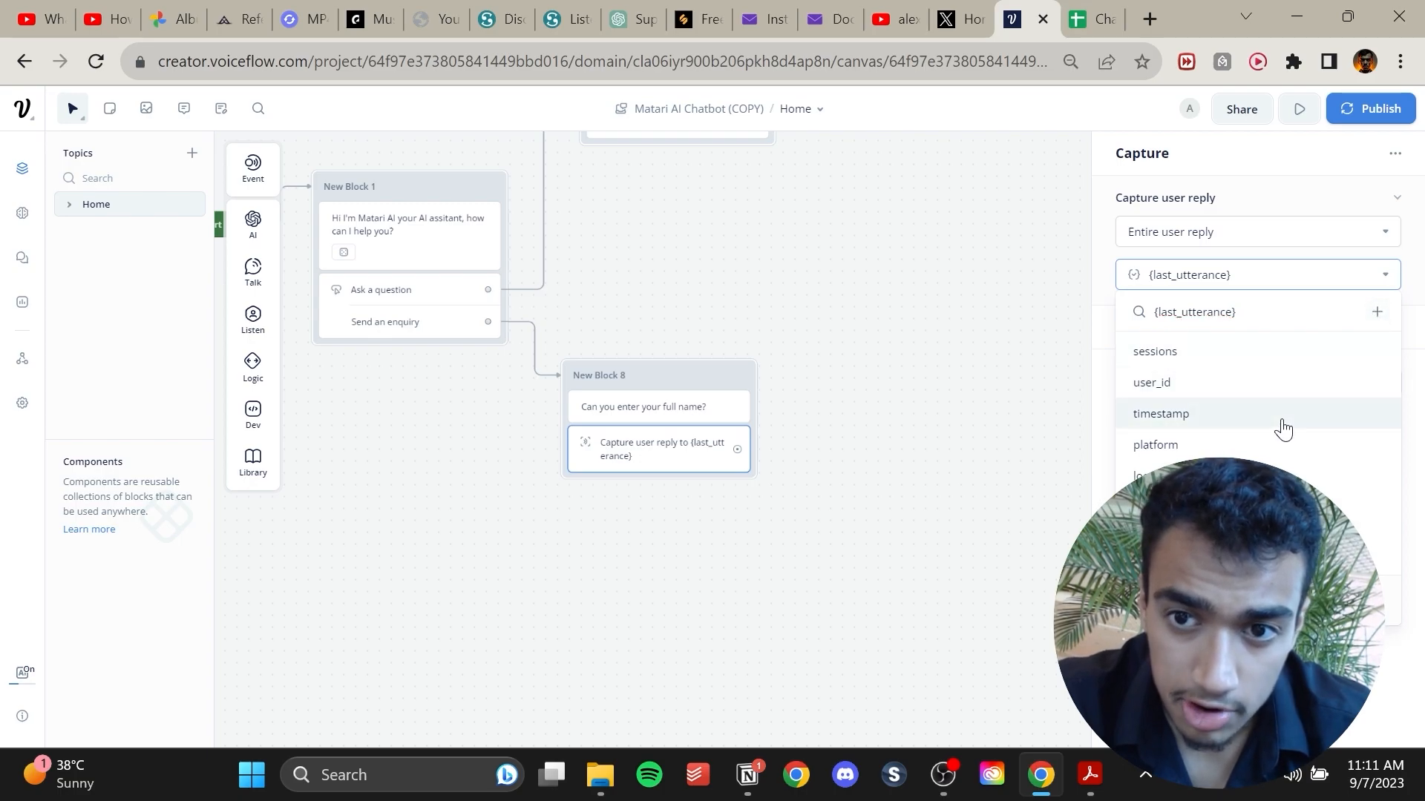
pyautogui.scroll(-3, 1283, 429)
pyautogui.scroll(3, 1284, 429)
pyautogui.click(1232, 390)
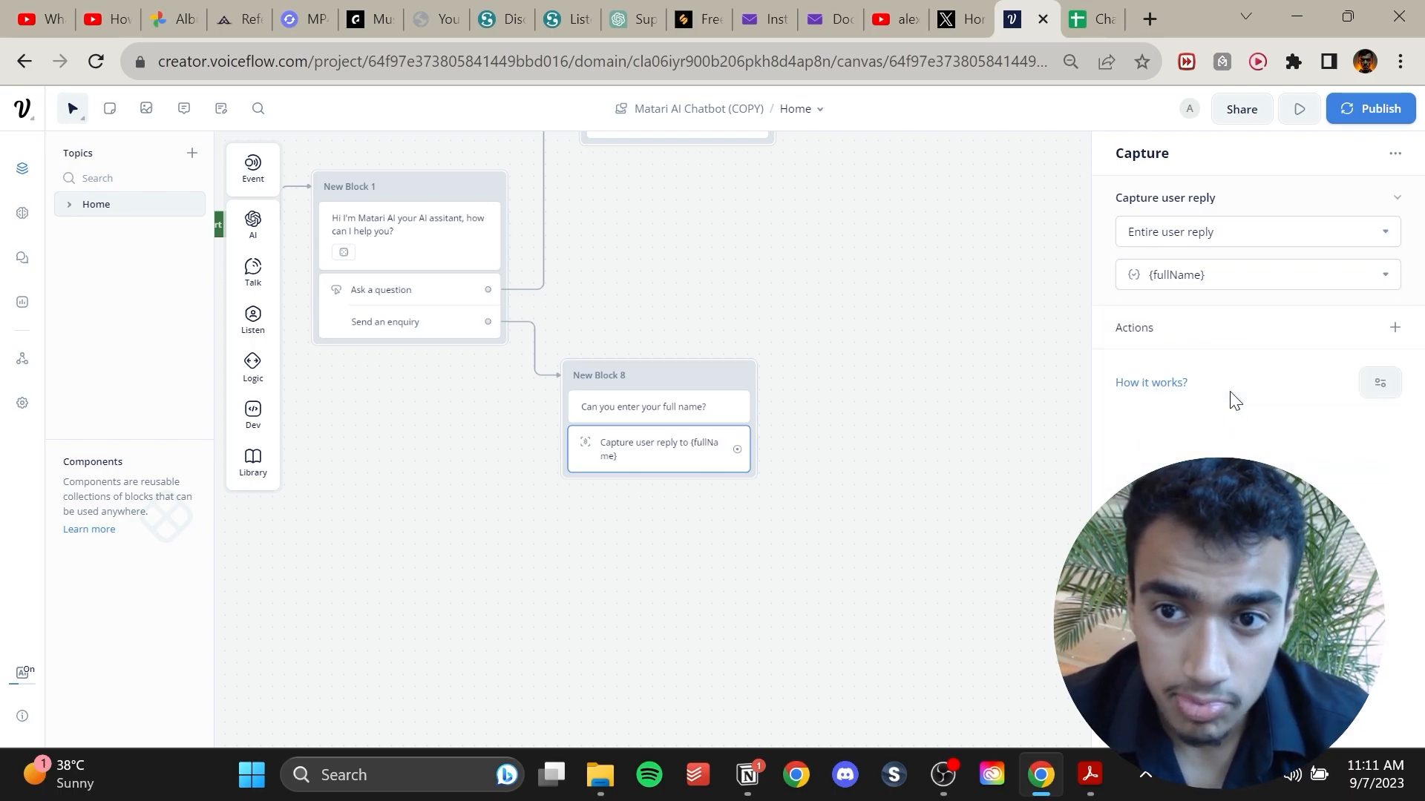
pyautogui.click(836, 412)
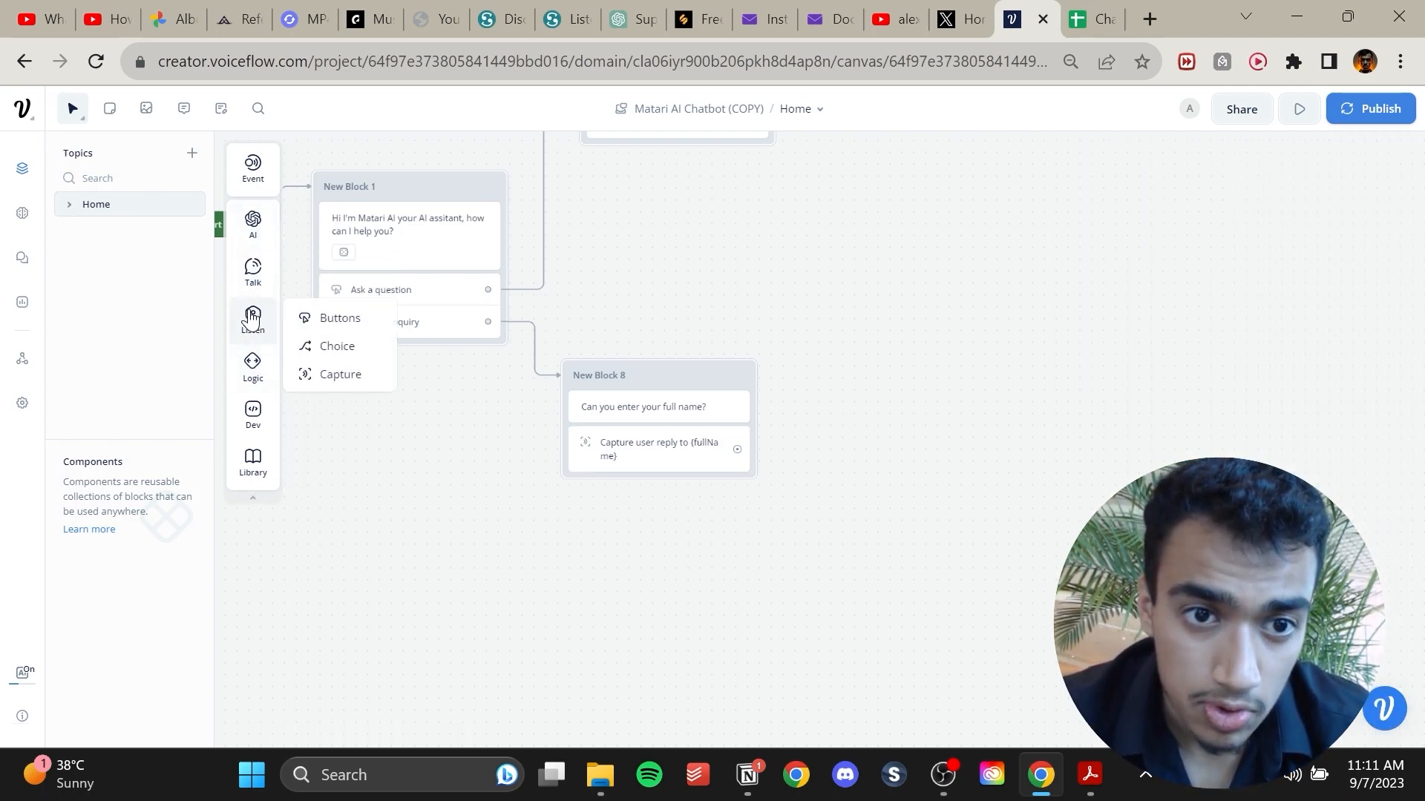
# Add a Text block asking 'Can you enter your email?' and connect the full-name capture to it.
pyautogui.moveTo(260, 276)
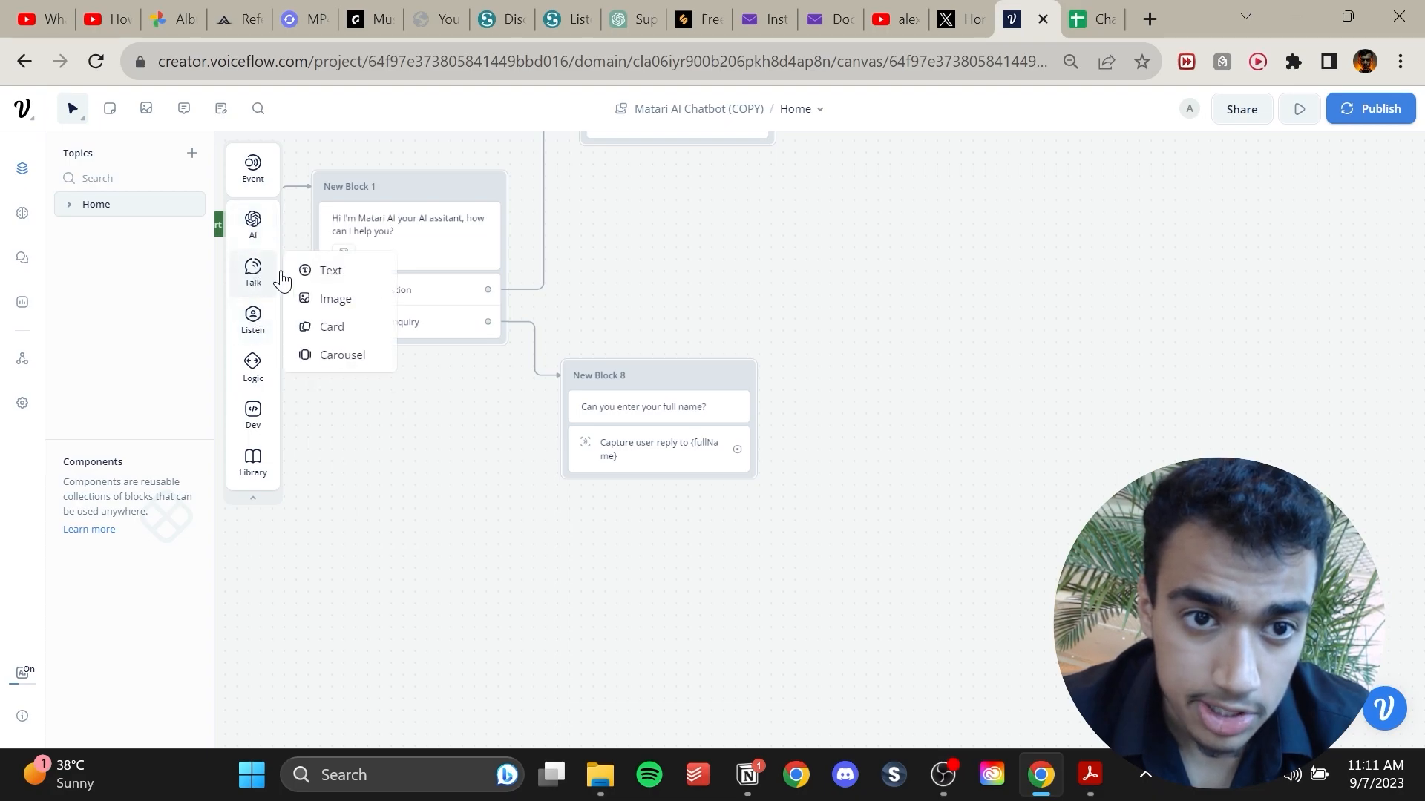
pyautogui.moveTo(308, 271); pyautogui.dragTo(879, 390)
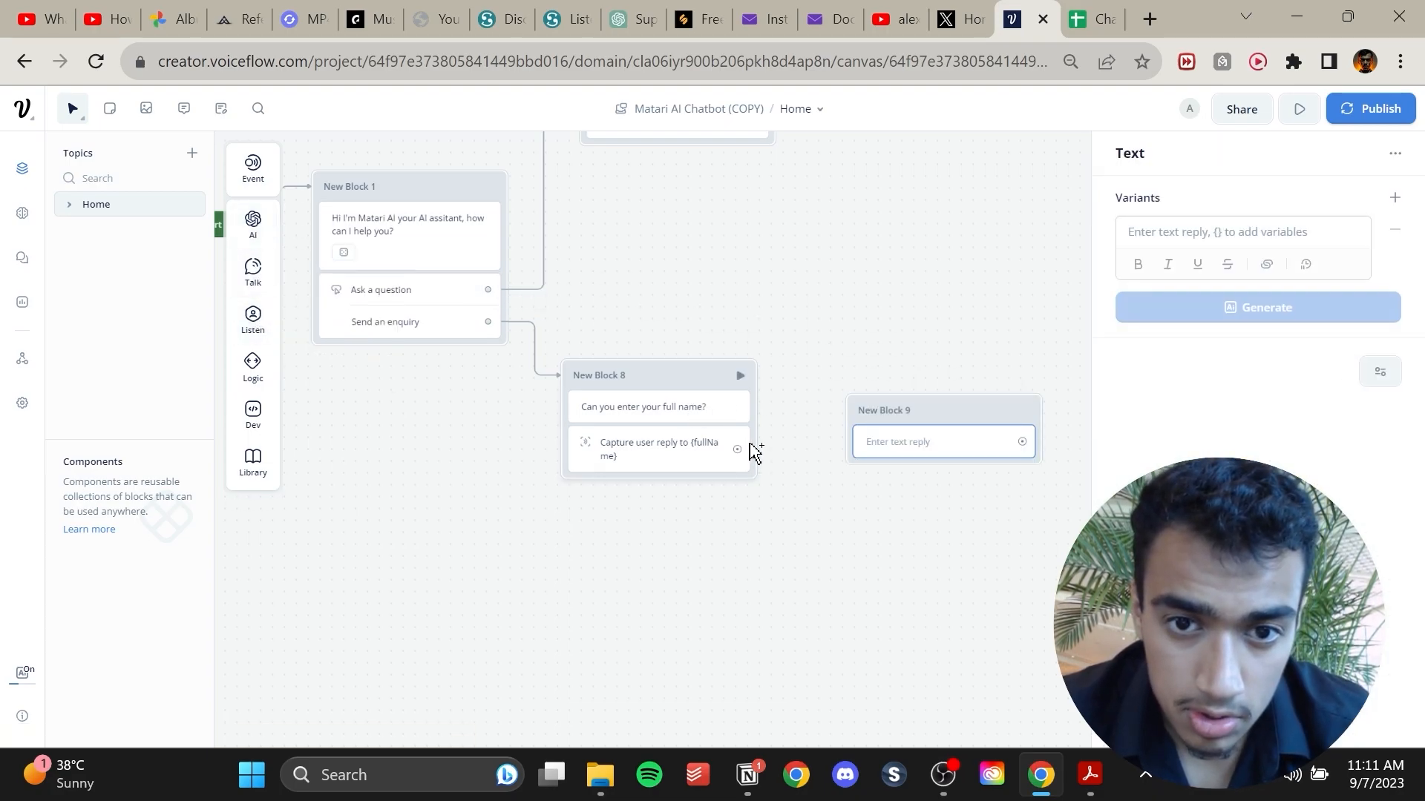
pyautogui.moveTo(738, 450)
pyautogui.mouseDown()
pyautogui.moveTo(888, 442)
pyautogui.moveTo(919, 336)
pyautogui.mouseUp()
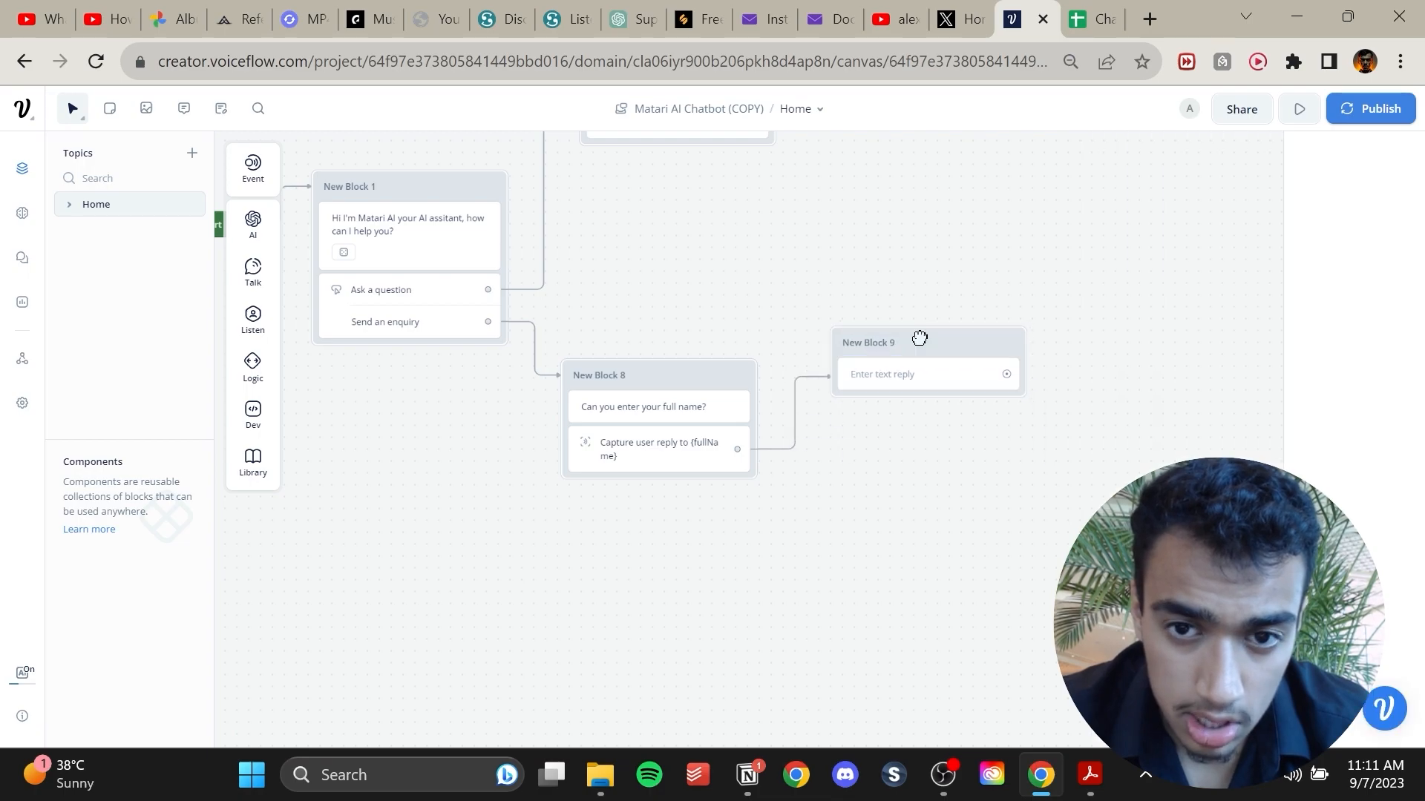
pyautogui.click(912, 376)
pyautogui.click(1247, 233)
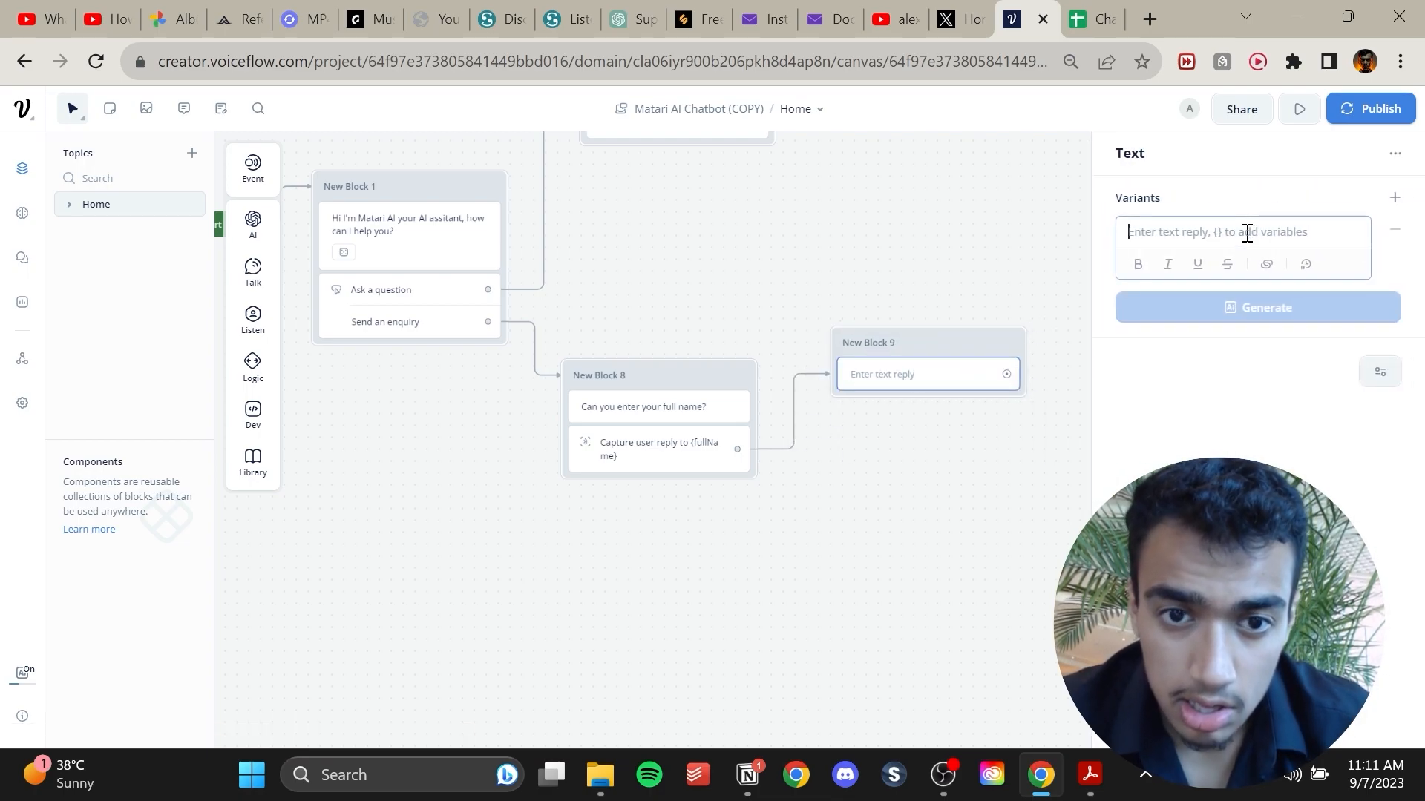
pyautogui.write('C')
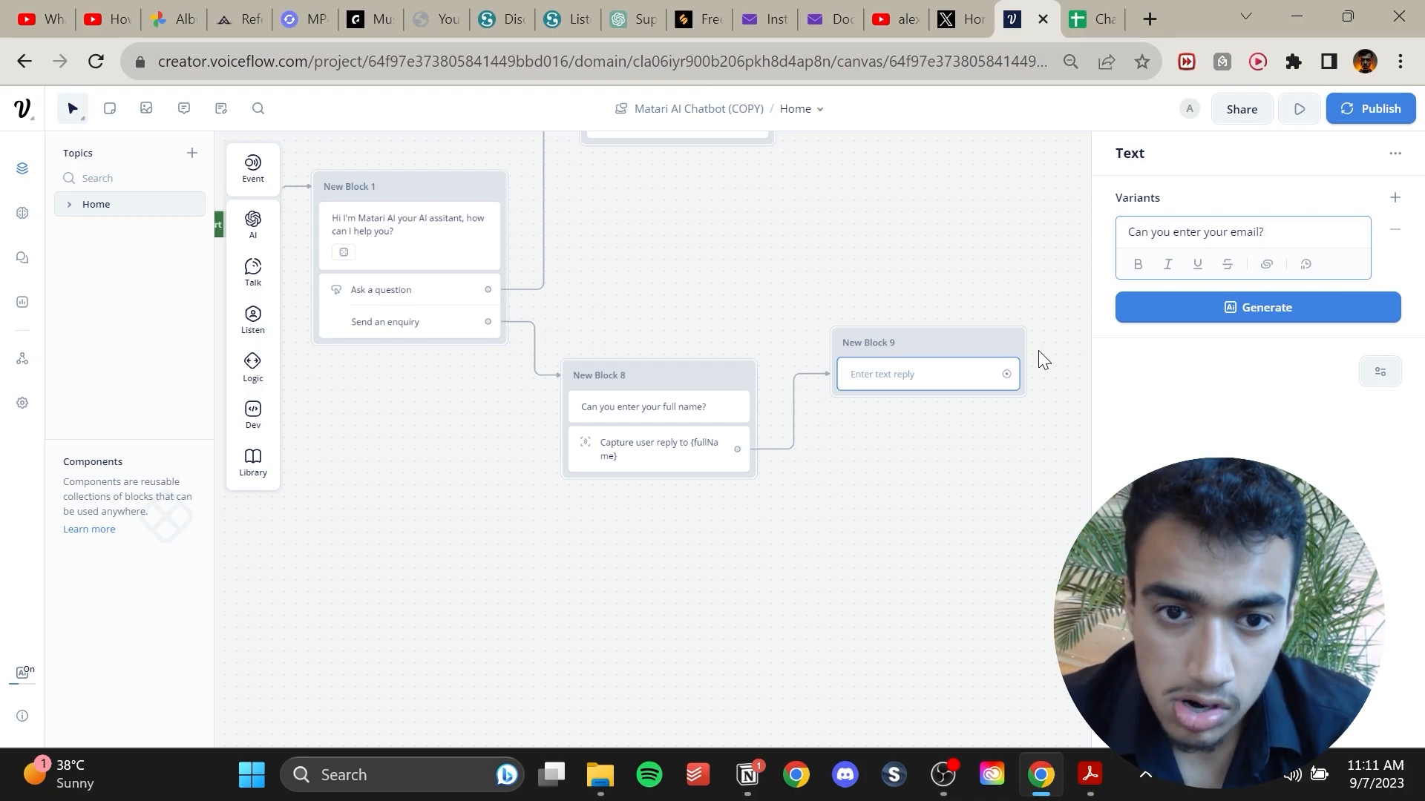
# Add a Capture step to the email block that saves the user reply to the email variable.
pyautogui.moveTo(252, 364)
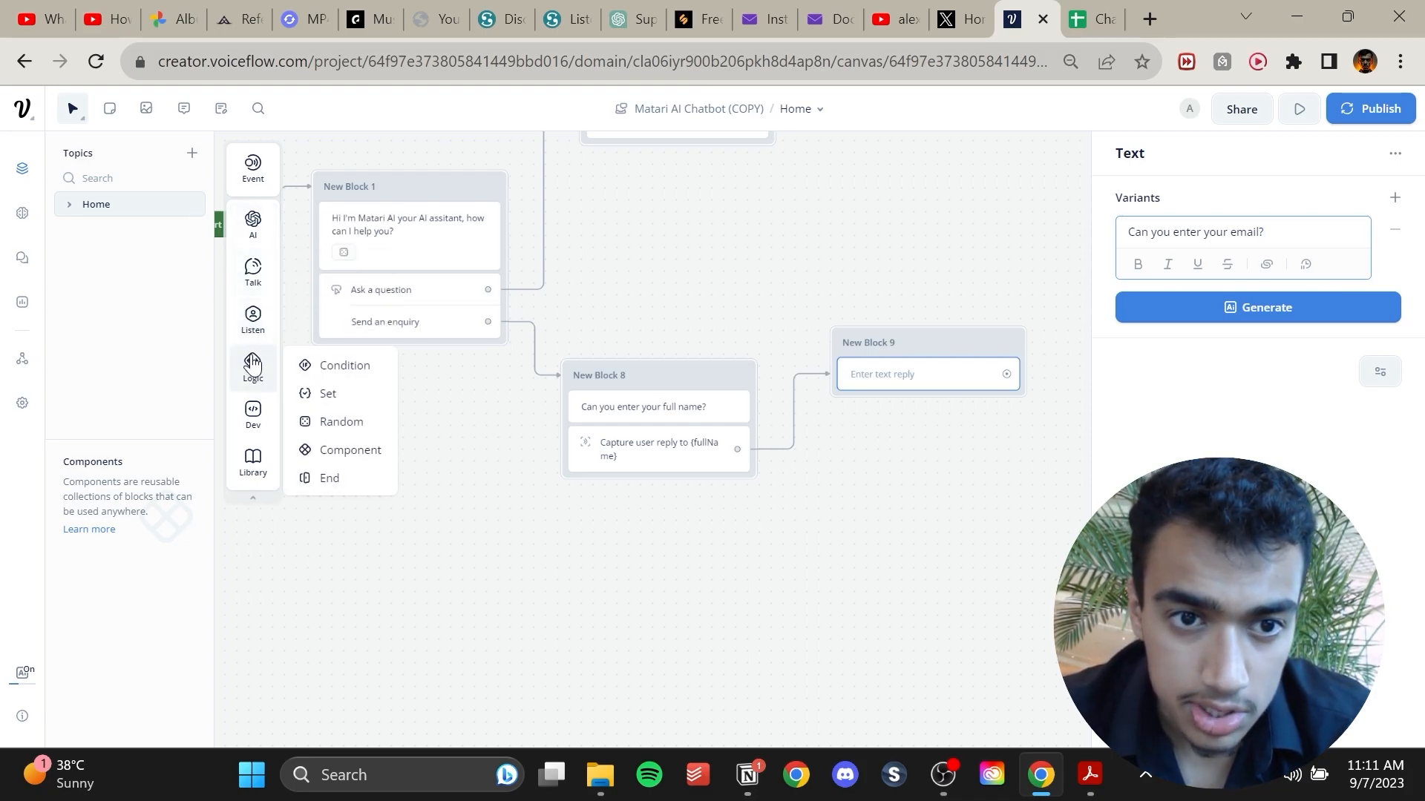
pyautogui.moveTo(253, 318)
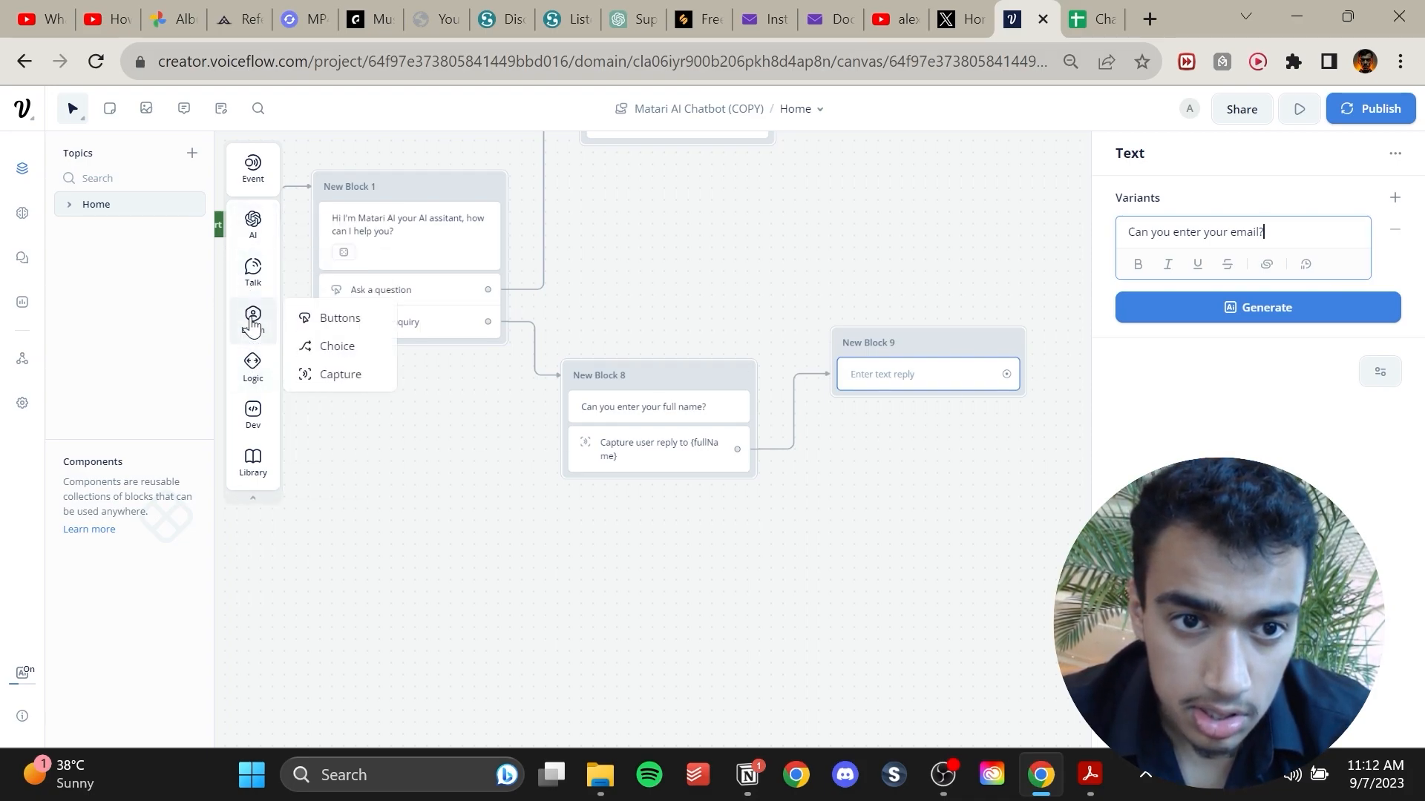
pyautogui.moveTo(324, 373); pyautogui.dragTo(924, 411)
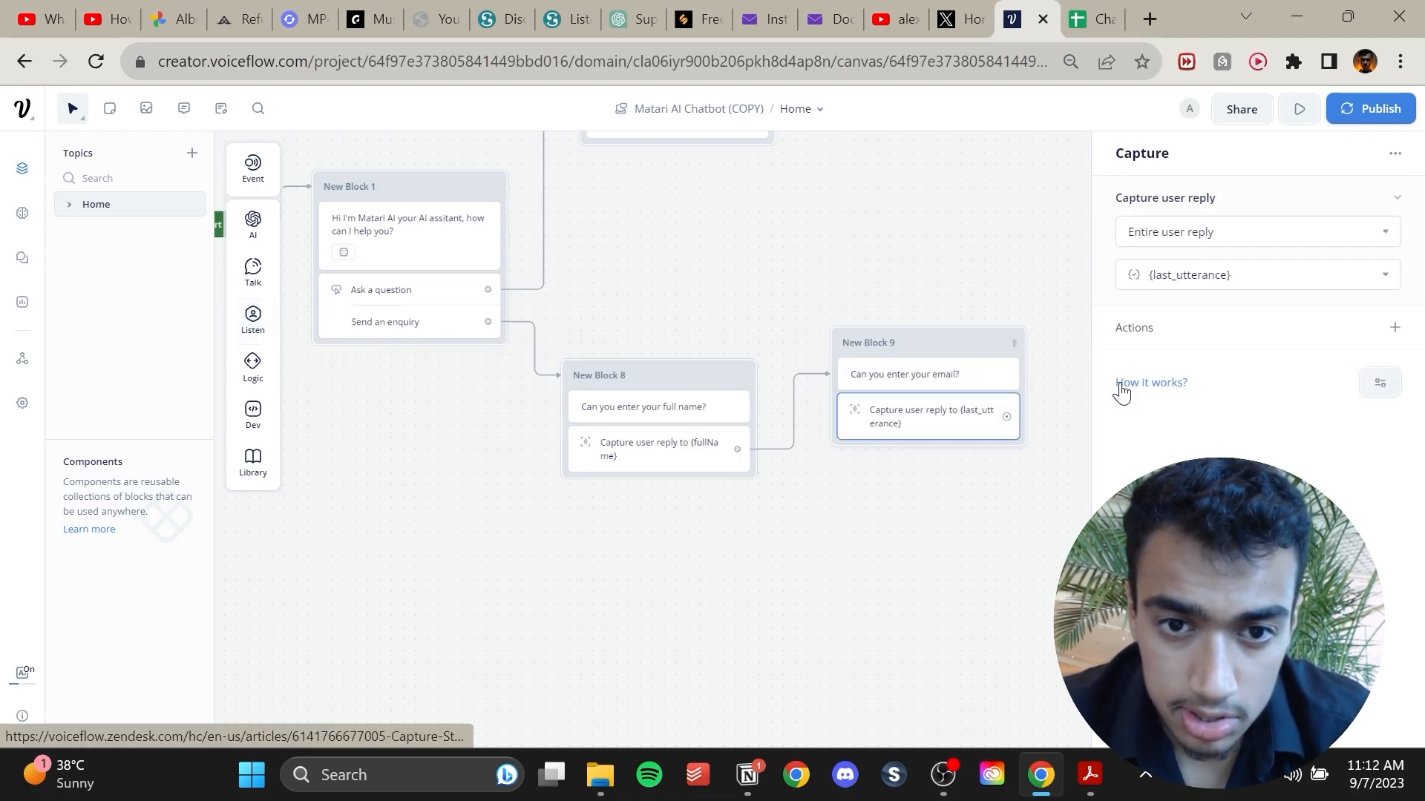
pyautogui.click(1385, 276)
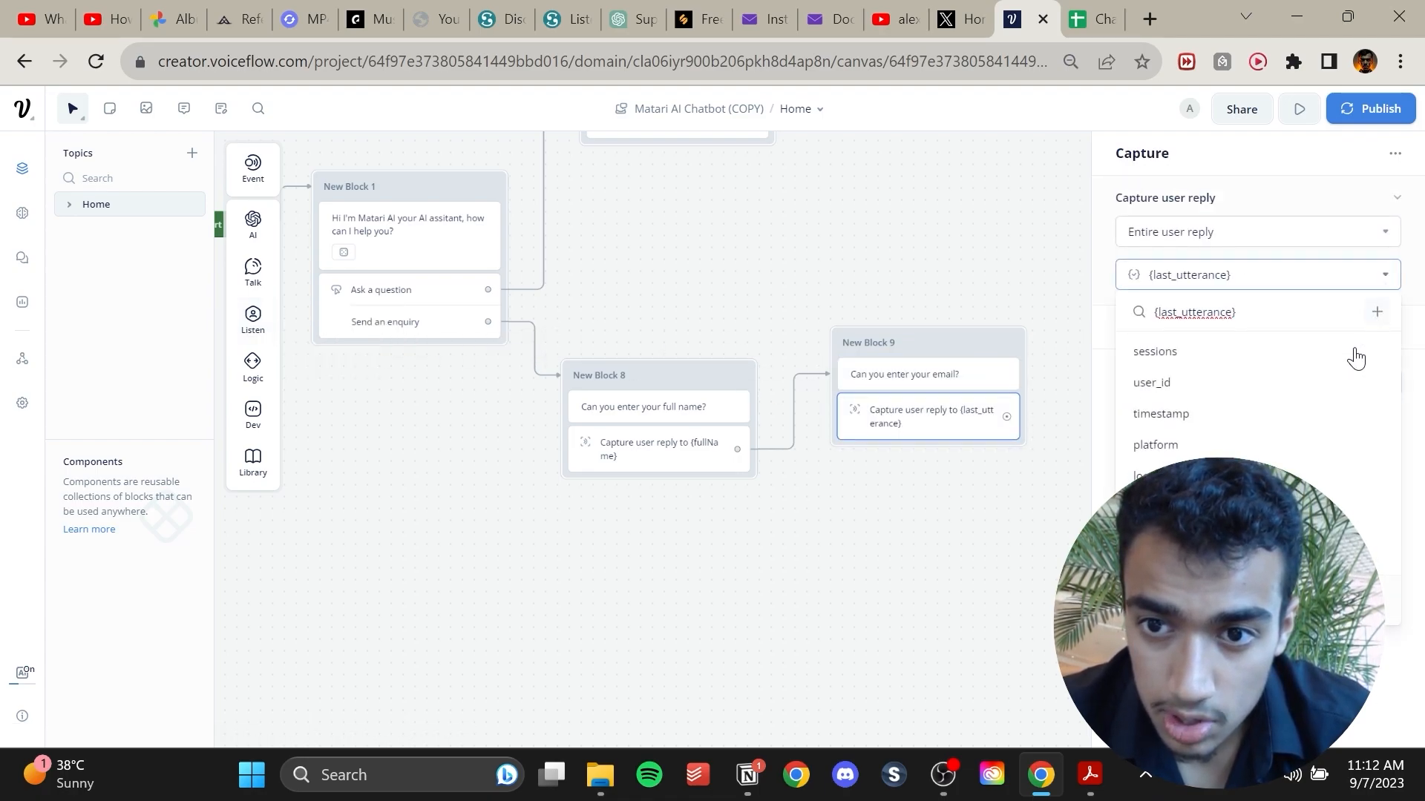
pyautogui.scroll(-3, 1261, 400)
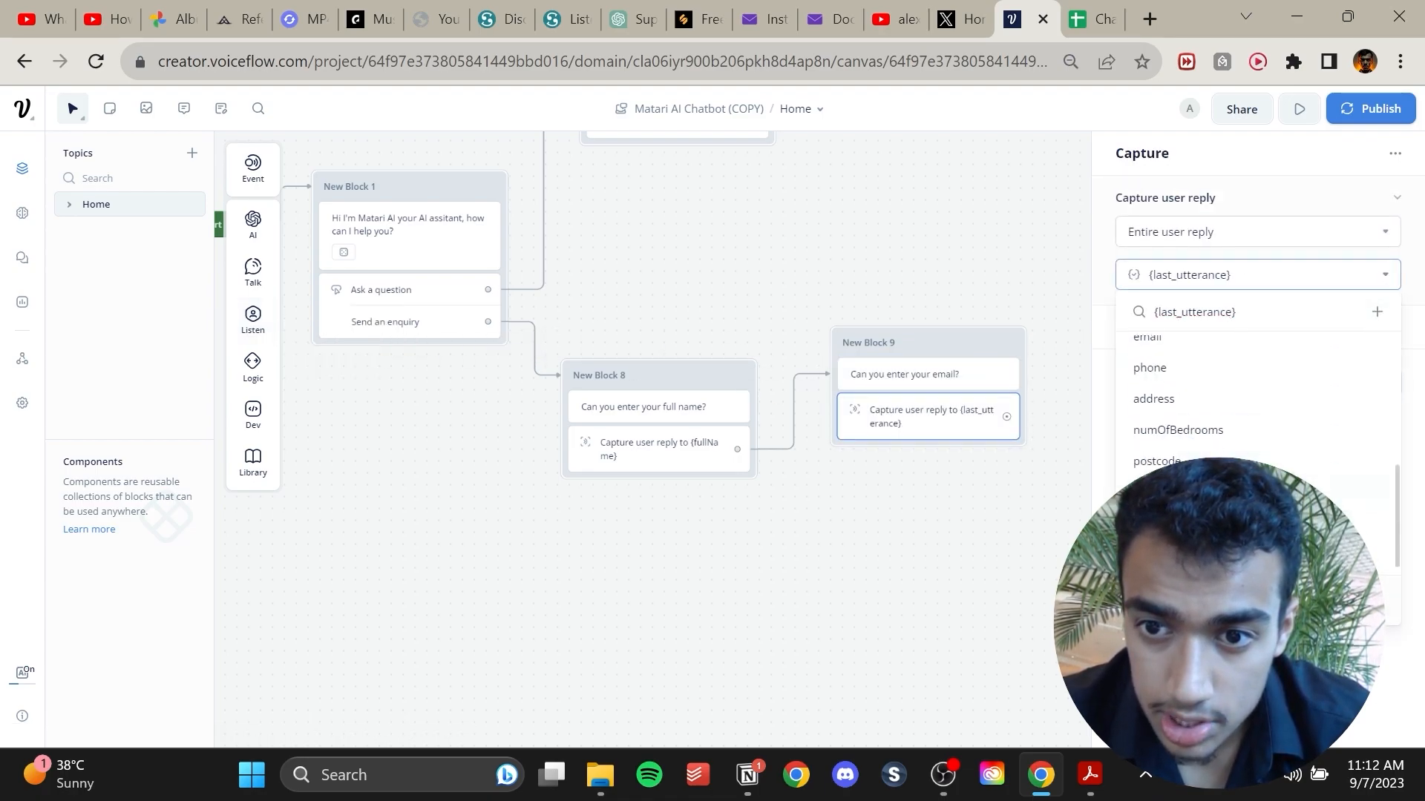
pyautogui.scroll(1, 1287, 396)
pyautogui.click(1285, 398)
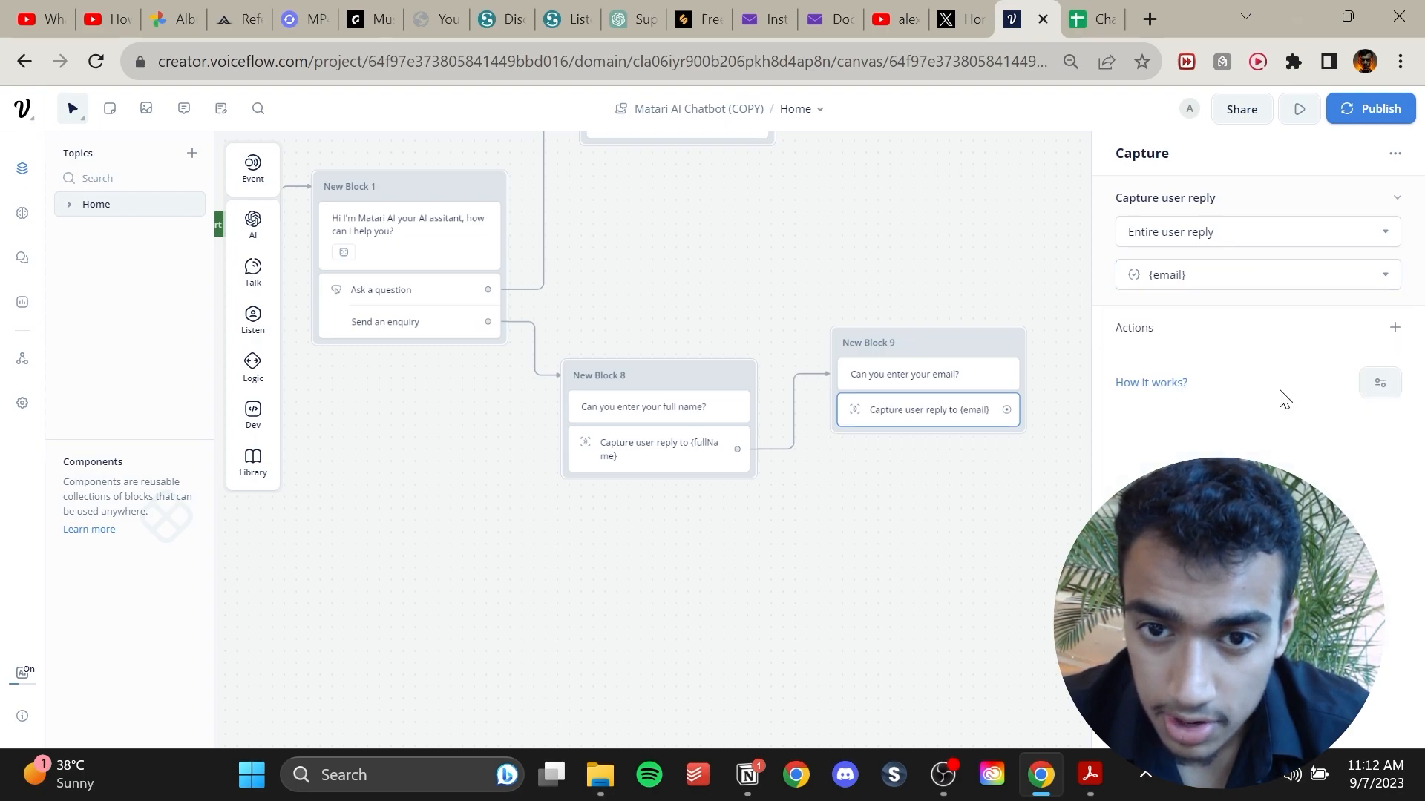
pyautogui.click(949, 458)
# Add another Text block asking 'Can you enter your phone number?'.
pyautogui.moveTo(912, 505); pyautogui.dragTo(506, 549)
pyautogui.moveTo(248, 282)
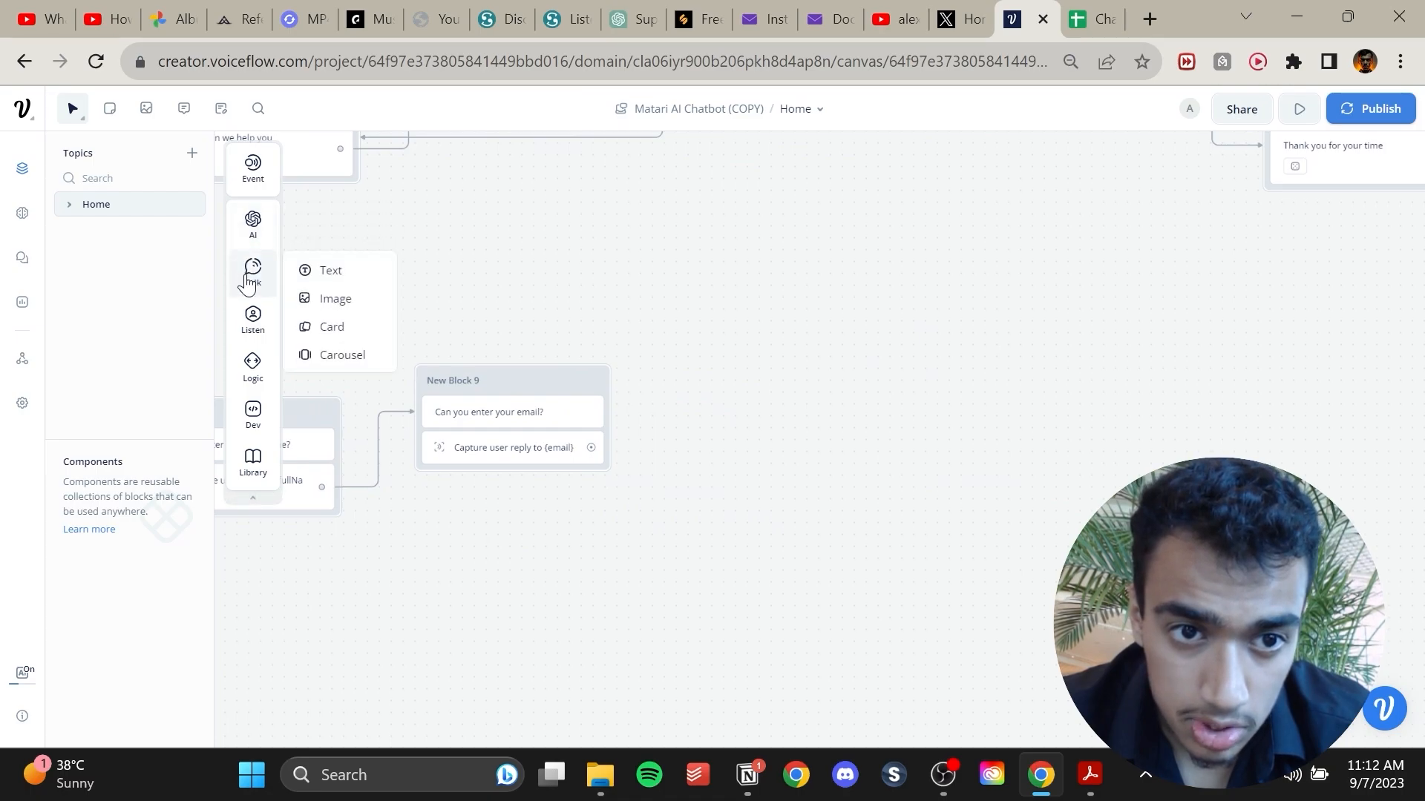
pyautogui.moveTo(326, 270); pyautogui.dragTo(694, 361)
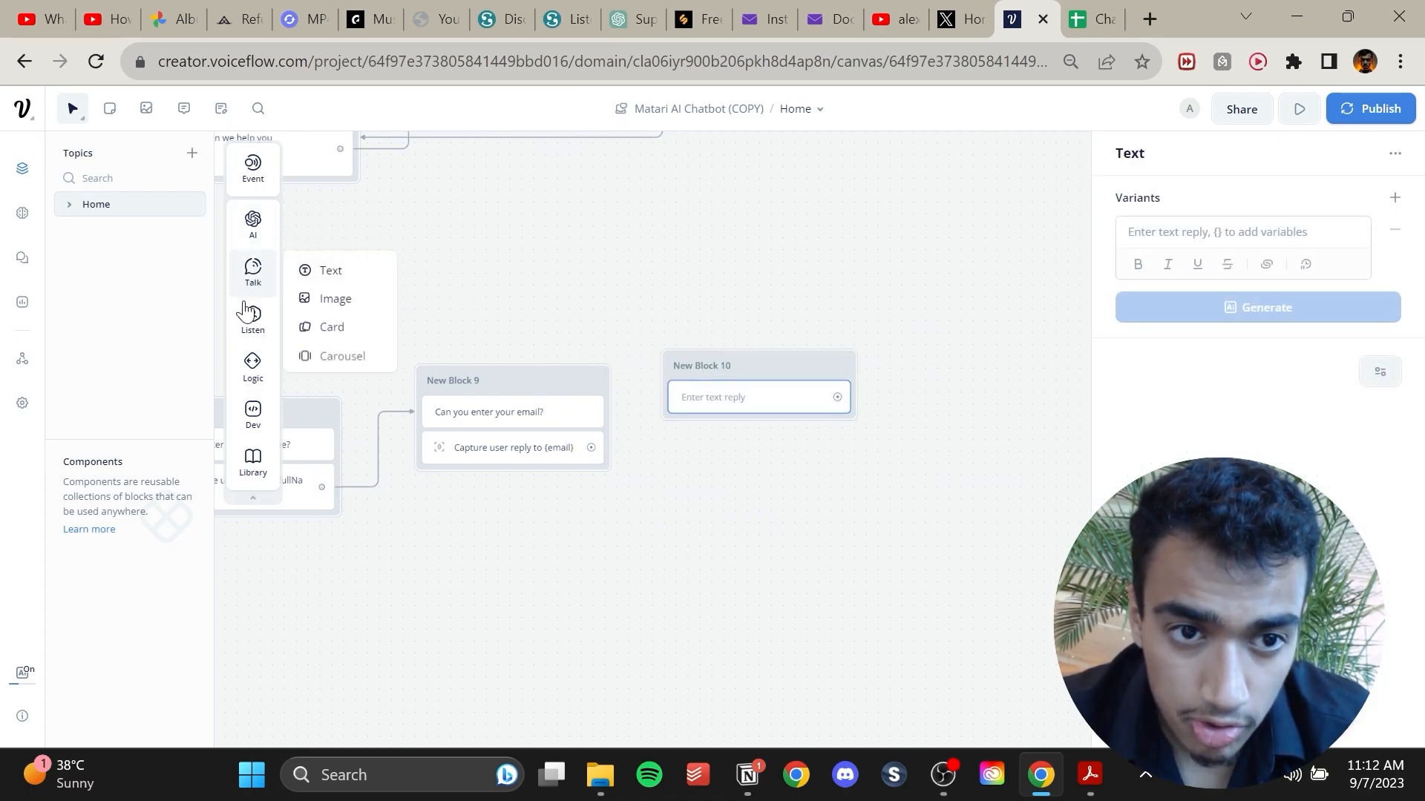
pyautogui.click(1189, 239)
pyautogui.write('Can you enter your phone number?')
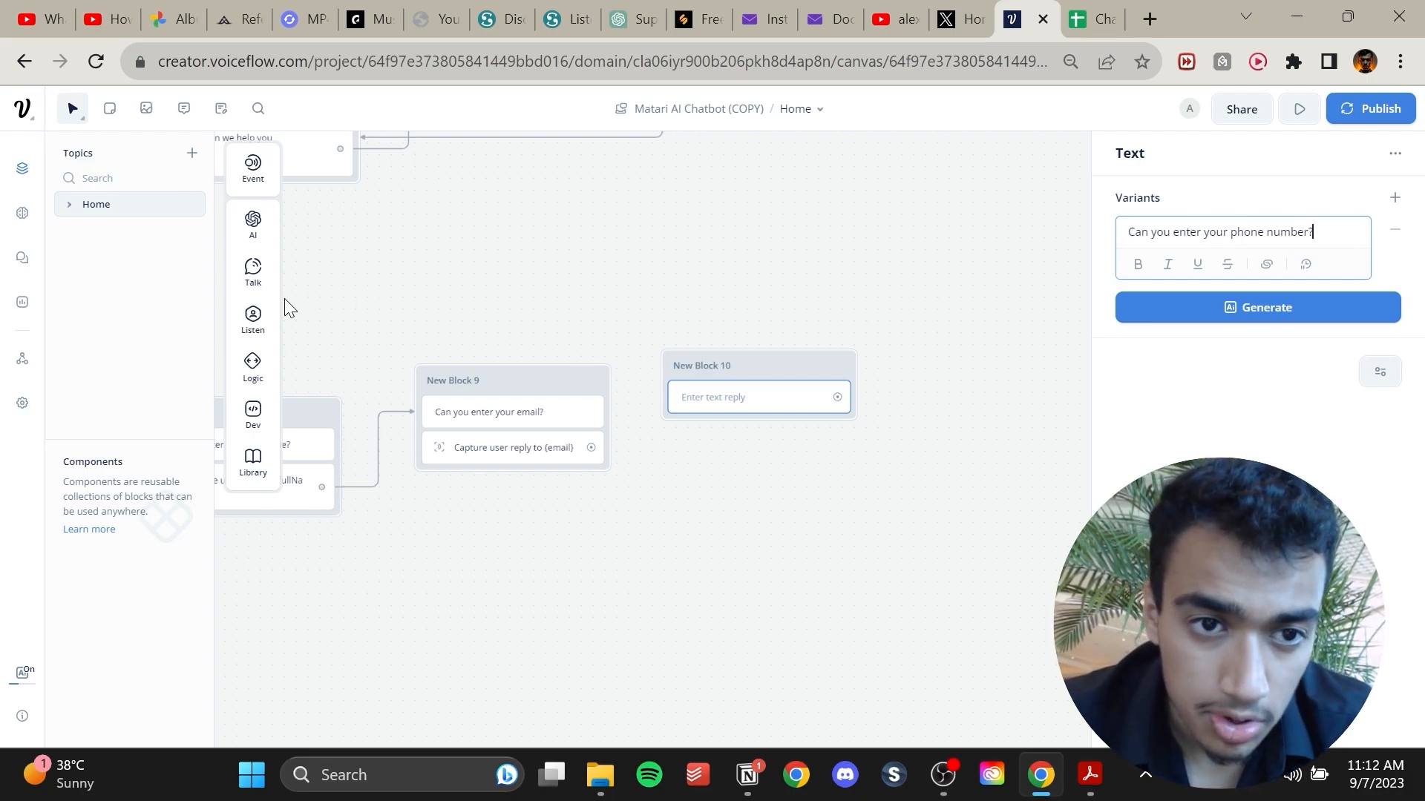
# Add a Capture step saving the reply to the phone variable, and connect the email capture to the phone-number block.
pyautogui.moveTo(252, 319)
pyautogui.moveTo(331, 372); pyautogui.dragTo(751, 438)
pyautogui.click(1277, 274)
pyautogui.scroll(-4, 1275, 404)
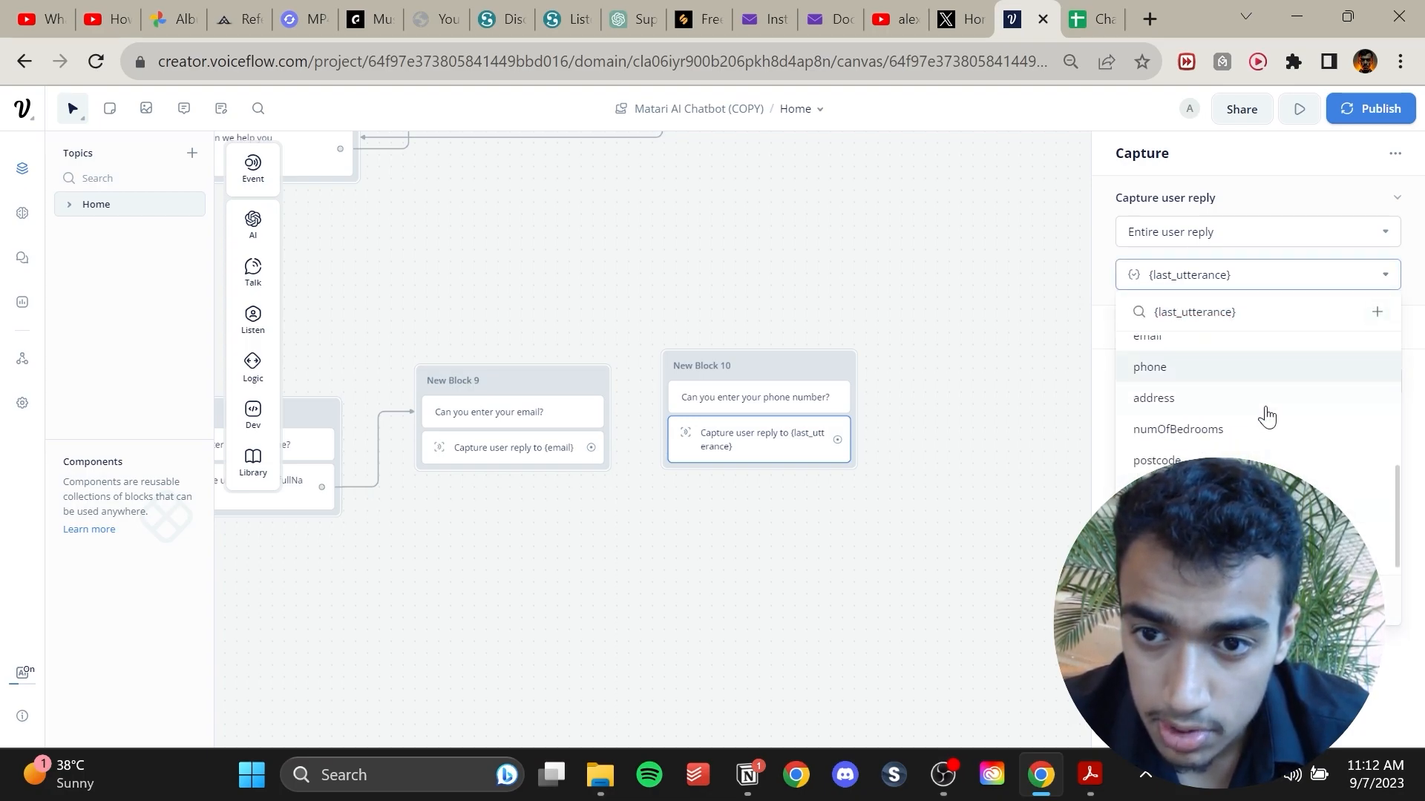
pyautogui.click(1245, 375)
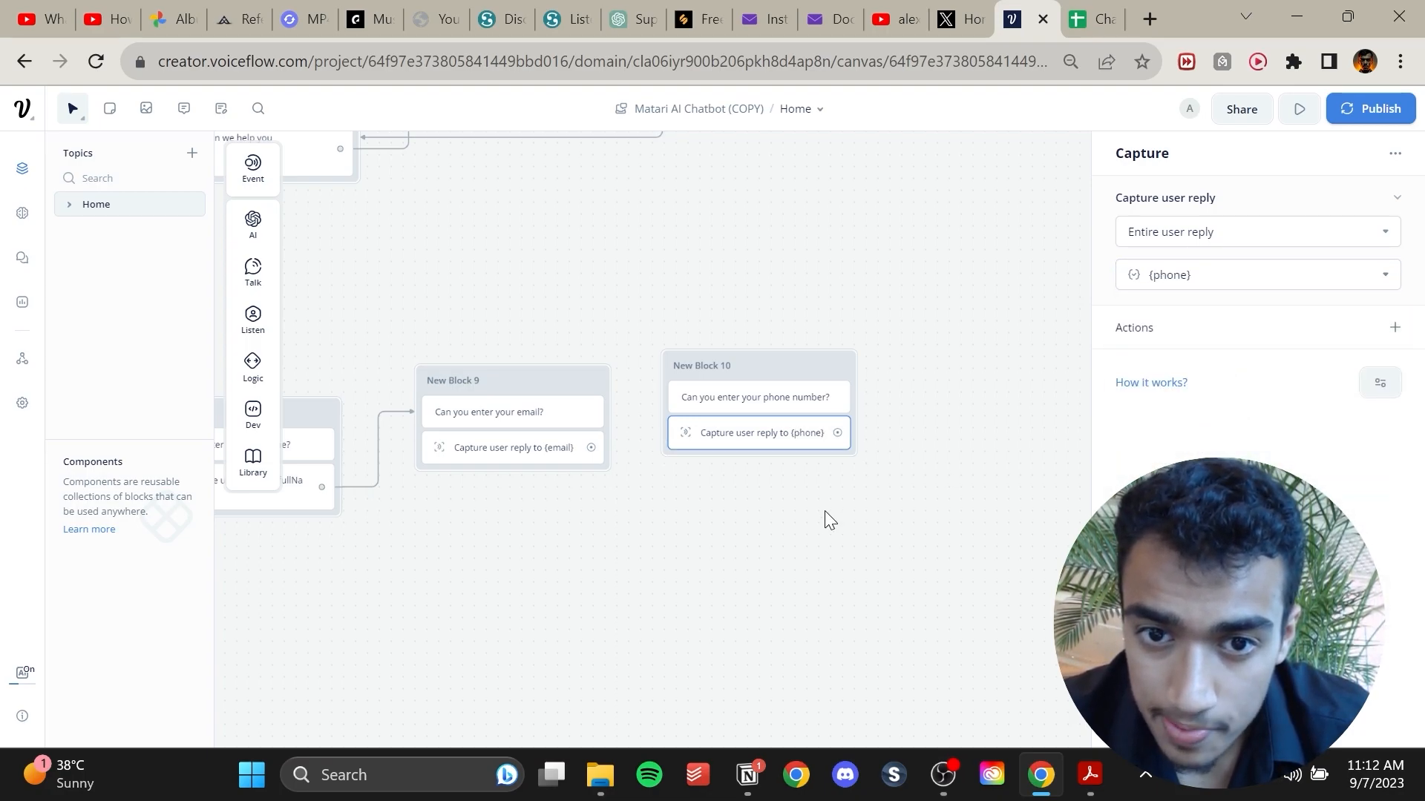
pyautogui.click(825, 510)
pyautogui.moveTo(896, 517); pyautogui.dragTo(709, 566)
pyautogui.moveTo(407, 497); pyautogui.dragTo(482, 443)
# Add a Text block asking 'What's your question' and generate AI variants of the message.
pyautogui.moveTo(558, 409); pyautogui.dragTo(548, 325)
pyautogui.moveTo(254, 269)
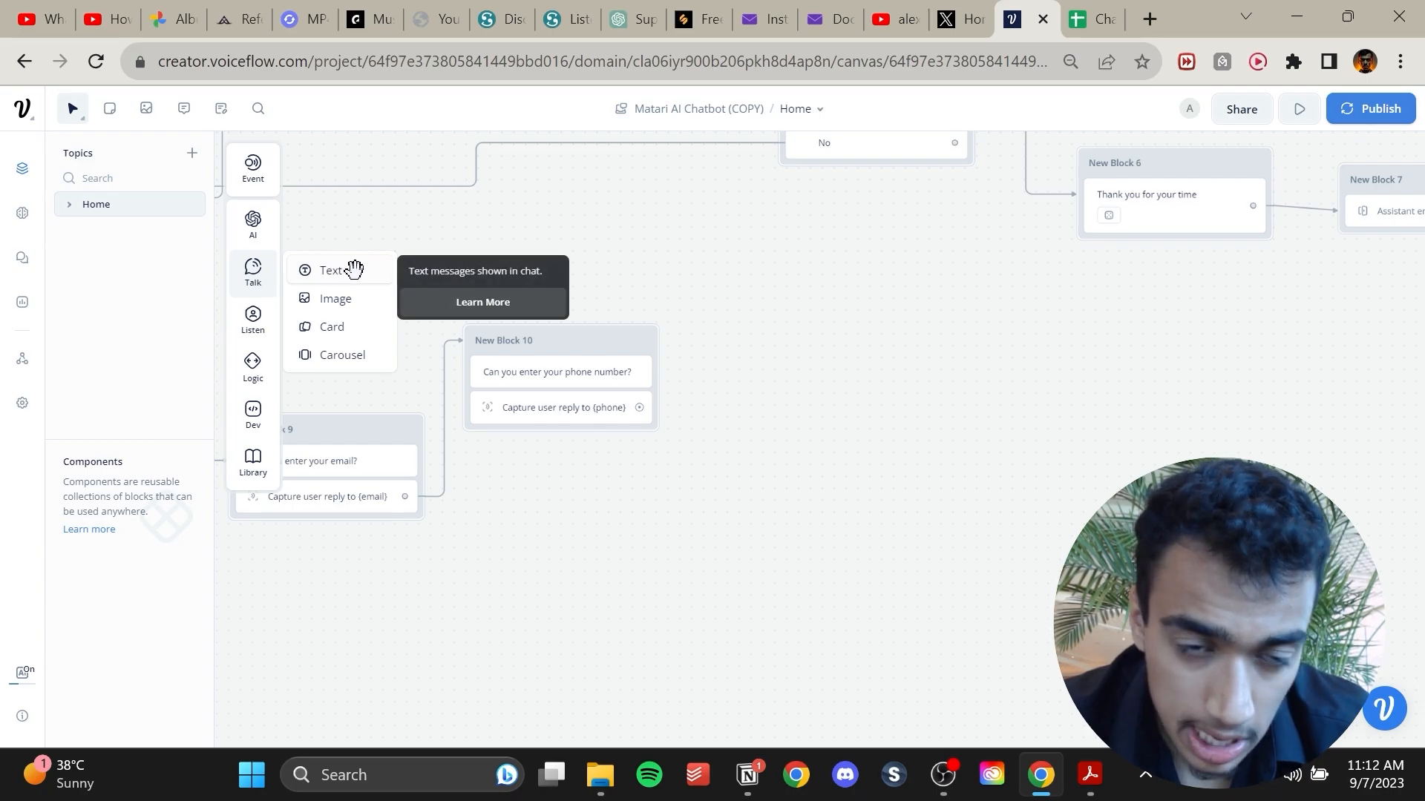
pyautogui.moveTo(354, 270); pyautogui.dragTo(794, 490)
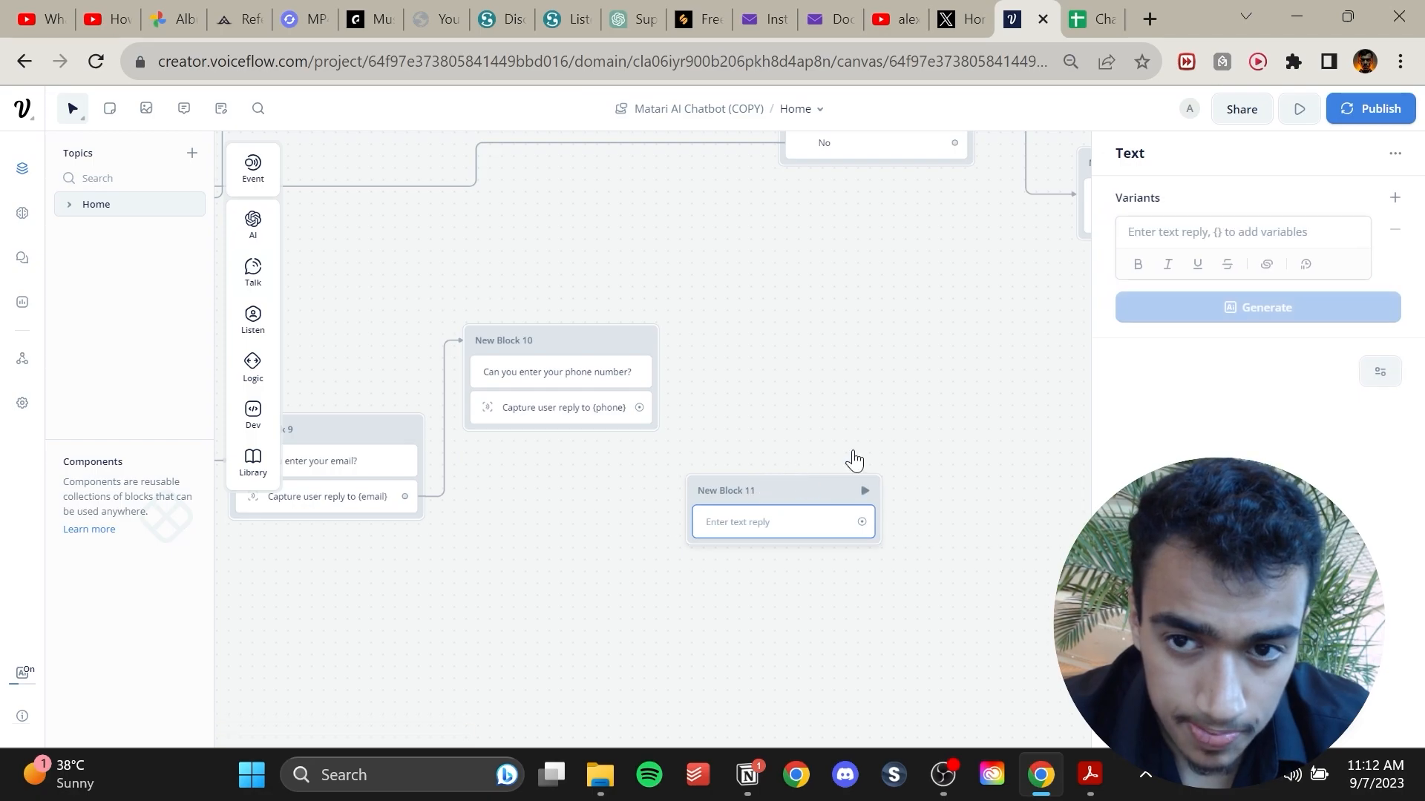
pyautogui.click(1189, 224)
pyautogui.write('What ')
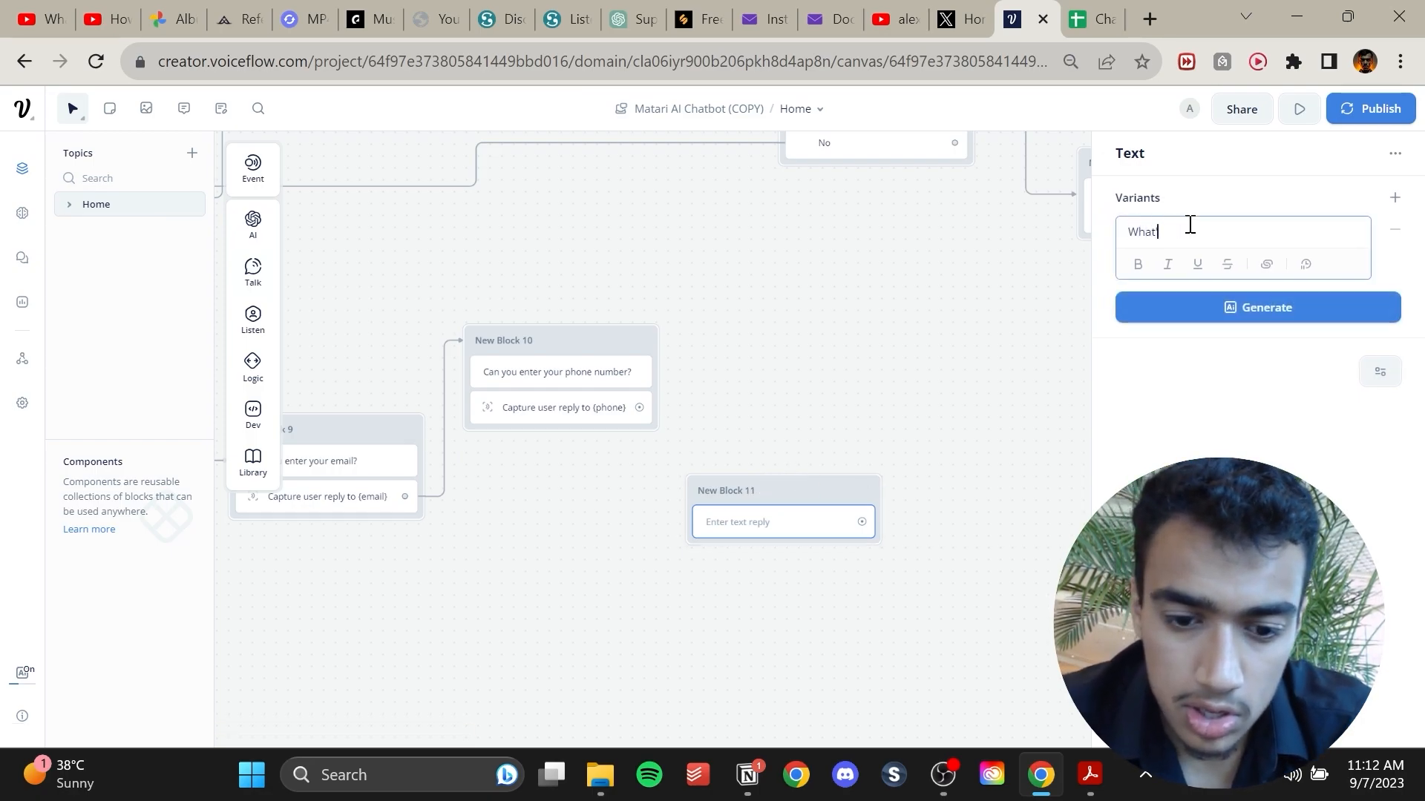
pyautogui.write("'s your question")
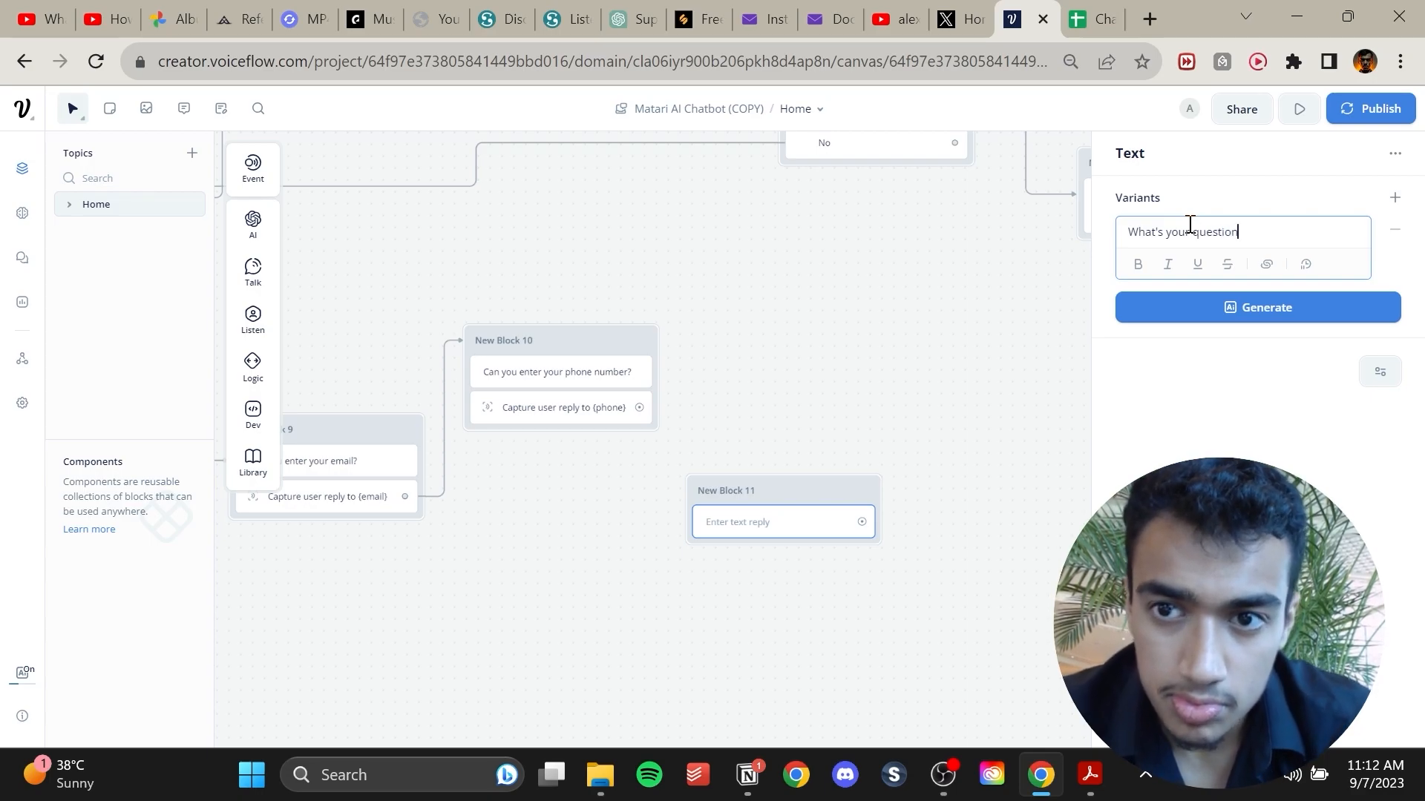
pyautogui.click(1222, 307)
pyautogui.click(1218, 375)
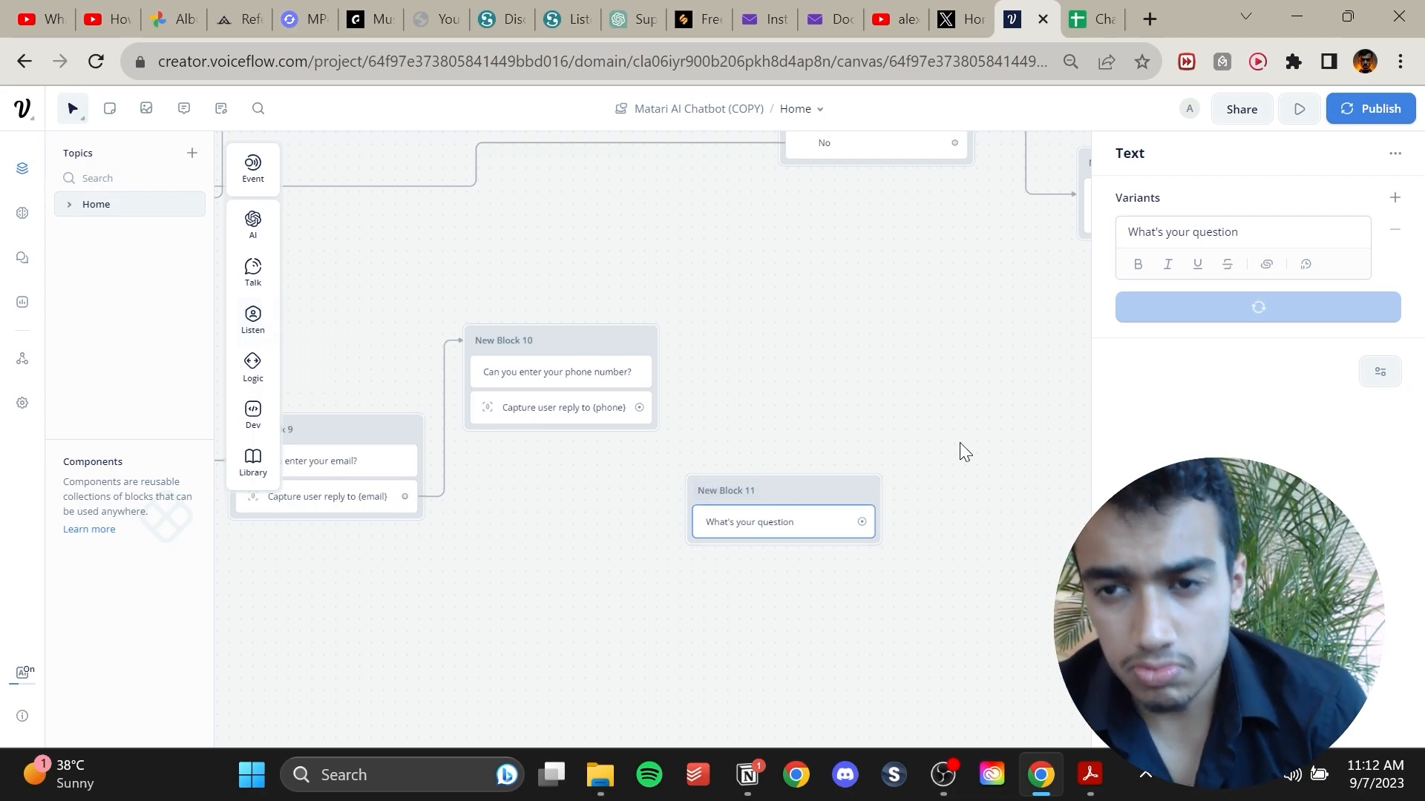
# Connect the phone capture to the question block and add a Capture step saving the reply to the Enquiry variable.
pyautogui.moveTo(639, 407); pyautogui.dragTo(693, 499)
pyautogui.moveTo(270, 331)
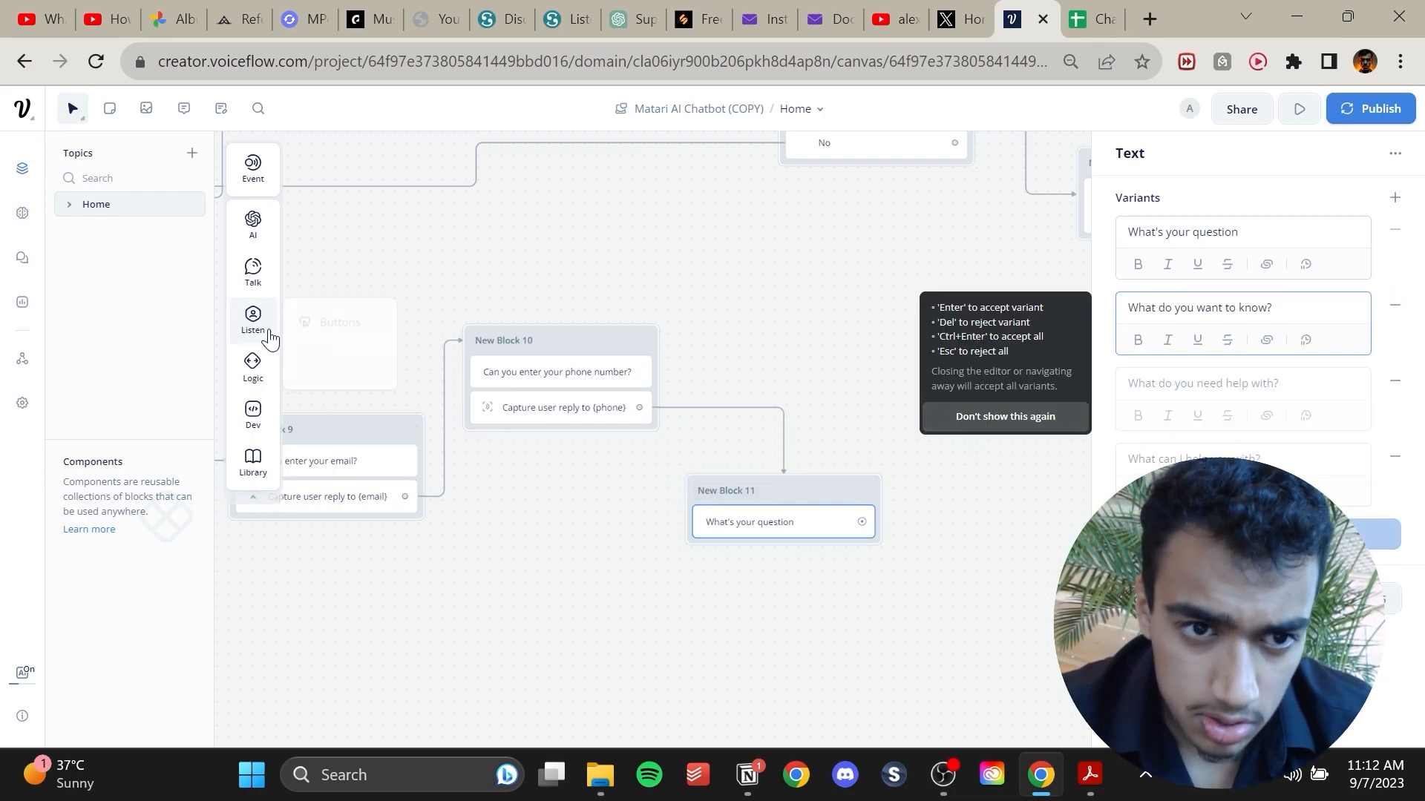
pyautogui.moveTo(330, 374); pyautogui.dragTo(749, 564)
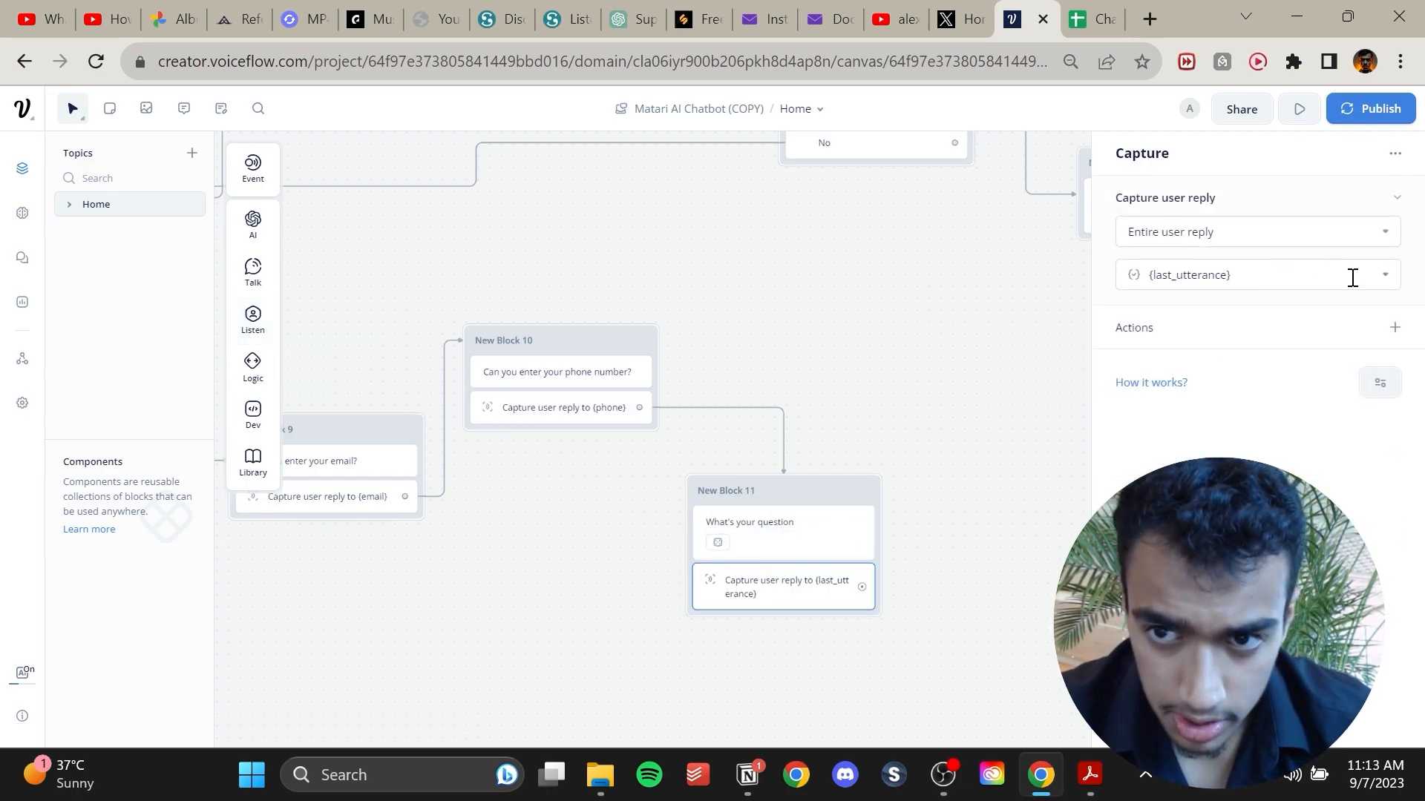
pyautogui.click(1388, 288)
pyautogui.scroll(-3, 1261, 416)
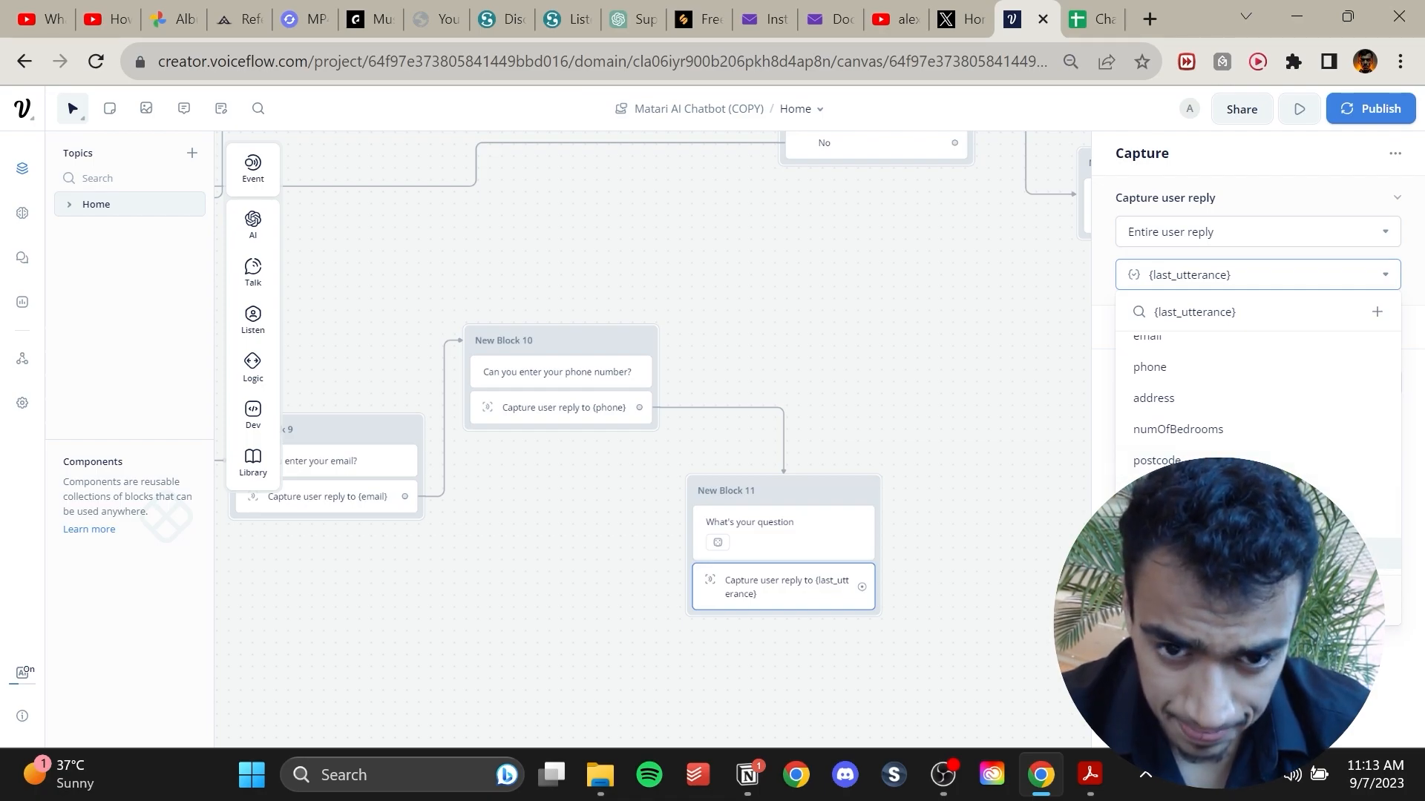
pyautogui.click(1188, 553)
# Add an API block next to the question block and connect the enquiry capture to it.
pyautogui.click(1030, 494)
pyautogui.moveTo(974, 443); pyautogui.dragTo(852, 437)
pyautogui.moveTo(1059, 437); pyautogui.dragTo(937, 417)
pyautogui.moveTo(256, 226)
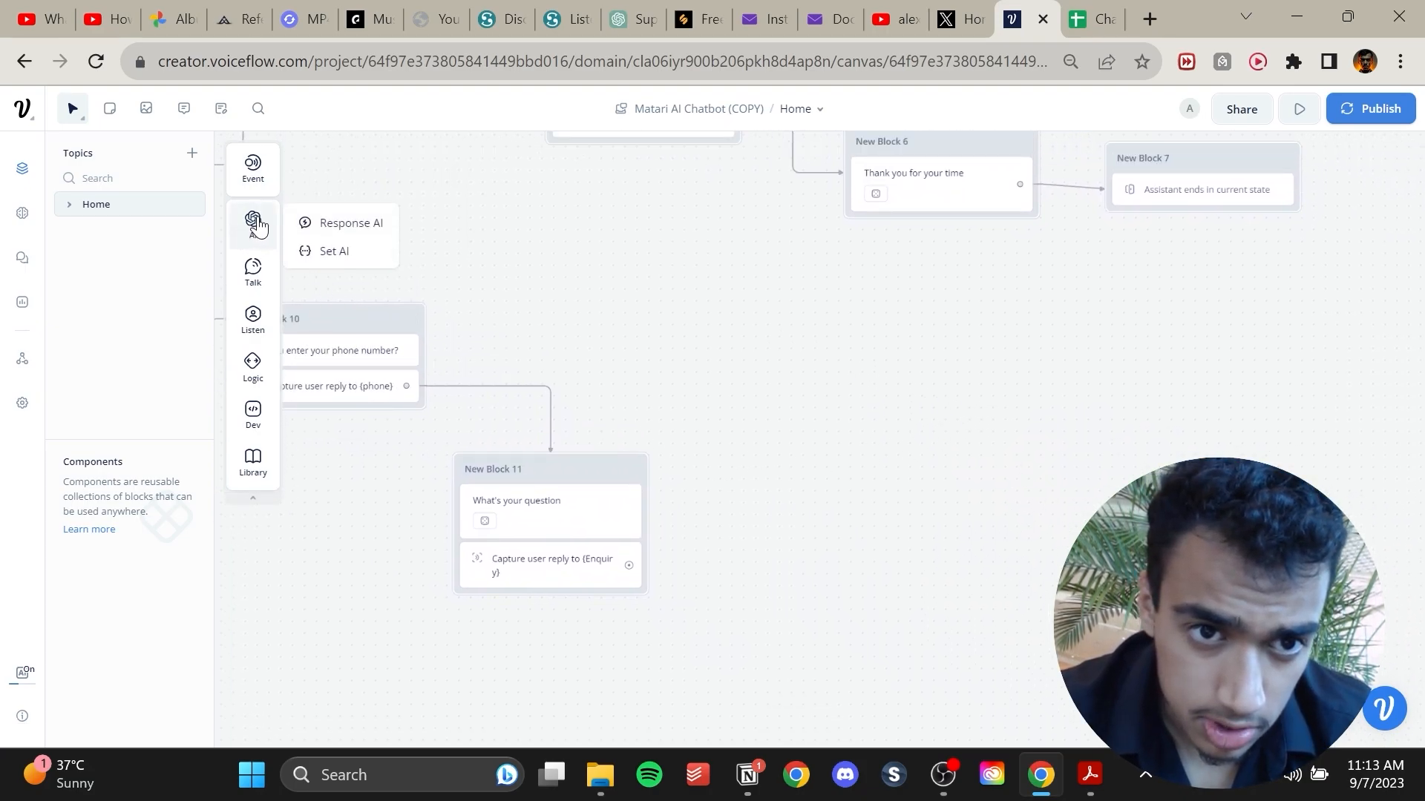
pyautogui.moveTo(248, 390)
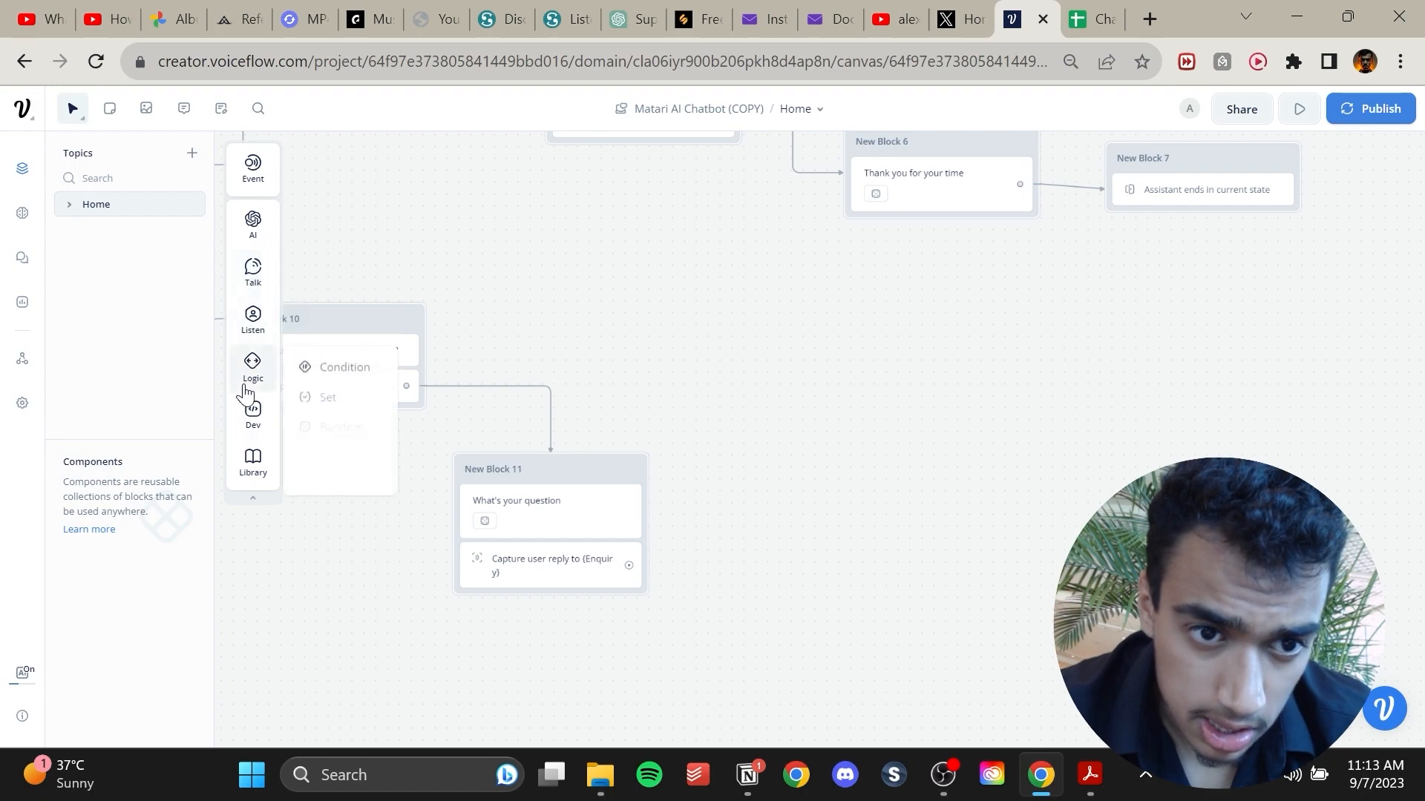
pyautogui.moveTo(261, 413)
pyautogui.moveTo(326, 412); pyautogui.dragTo(889, 458)
pyautogui.moveTo(628, 566); pyautogui.dragTo(808, 455)
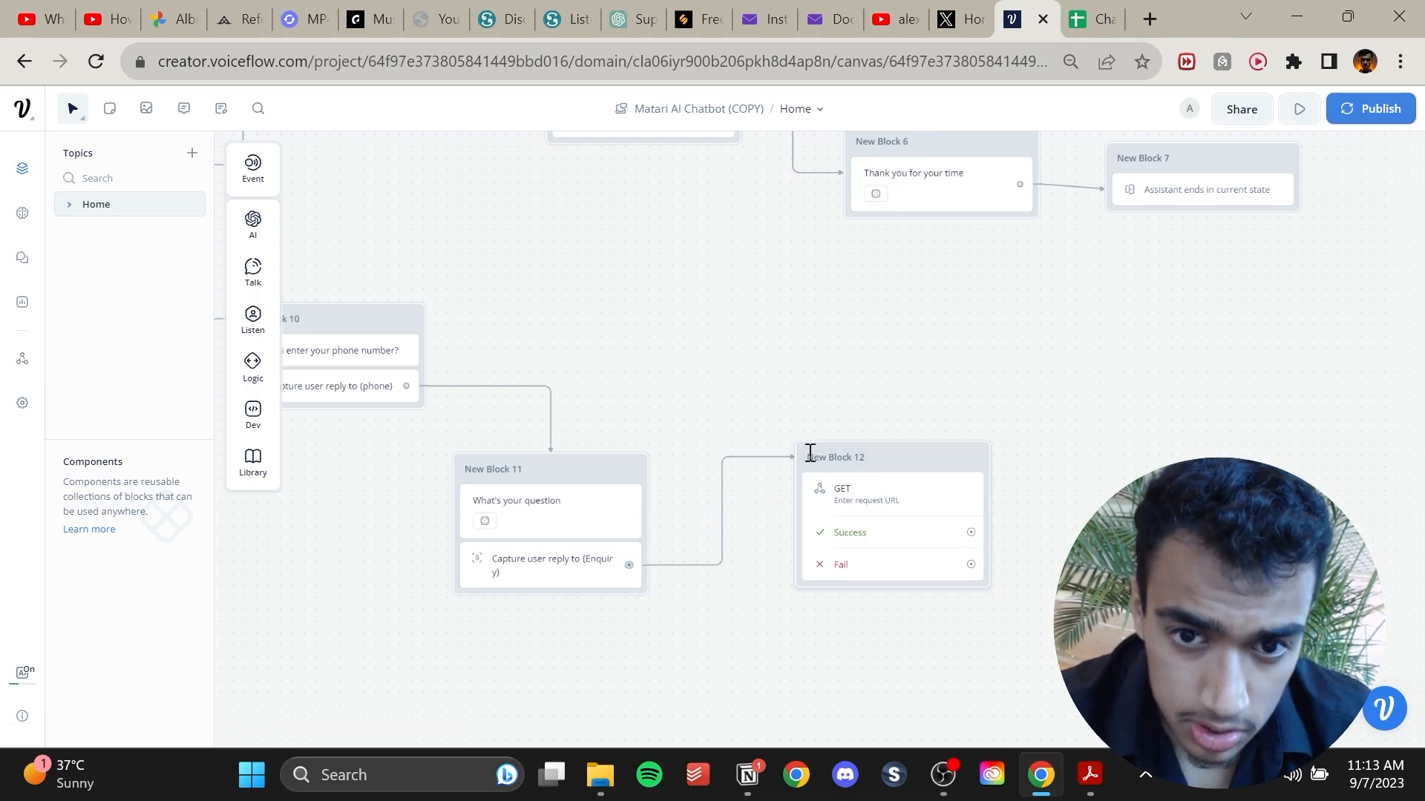
pyautogui.click(902, 461)
pyautogui.click(1172, 207)
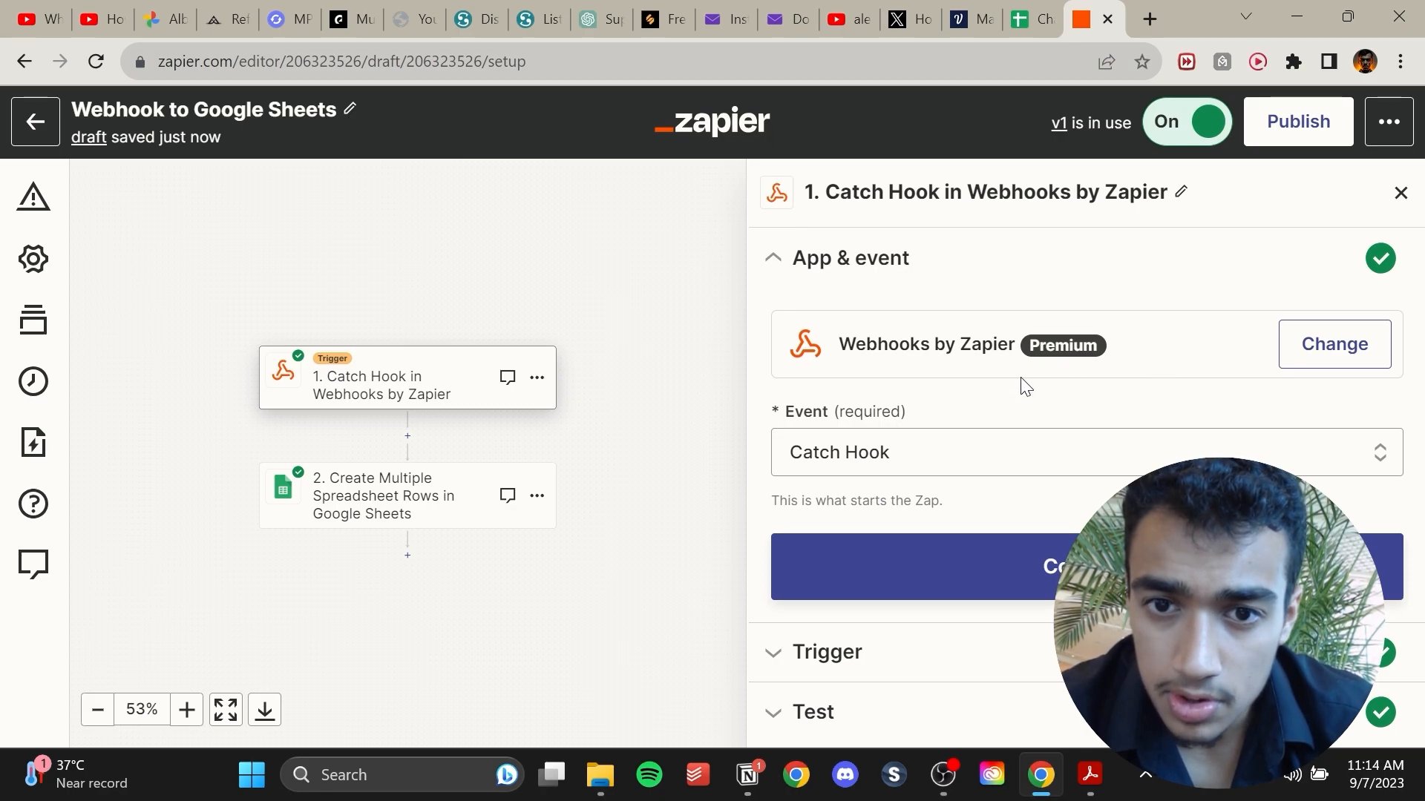
# Switch to Zapier and reconfirm the Catch Hook trigger event, refreshing fields and continuing to the test.
pyautogui.click(939, 461)
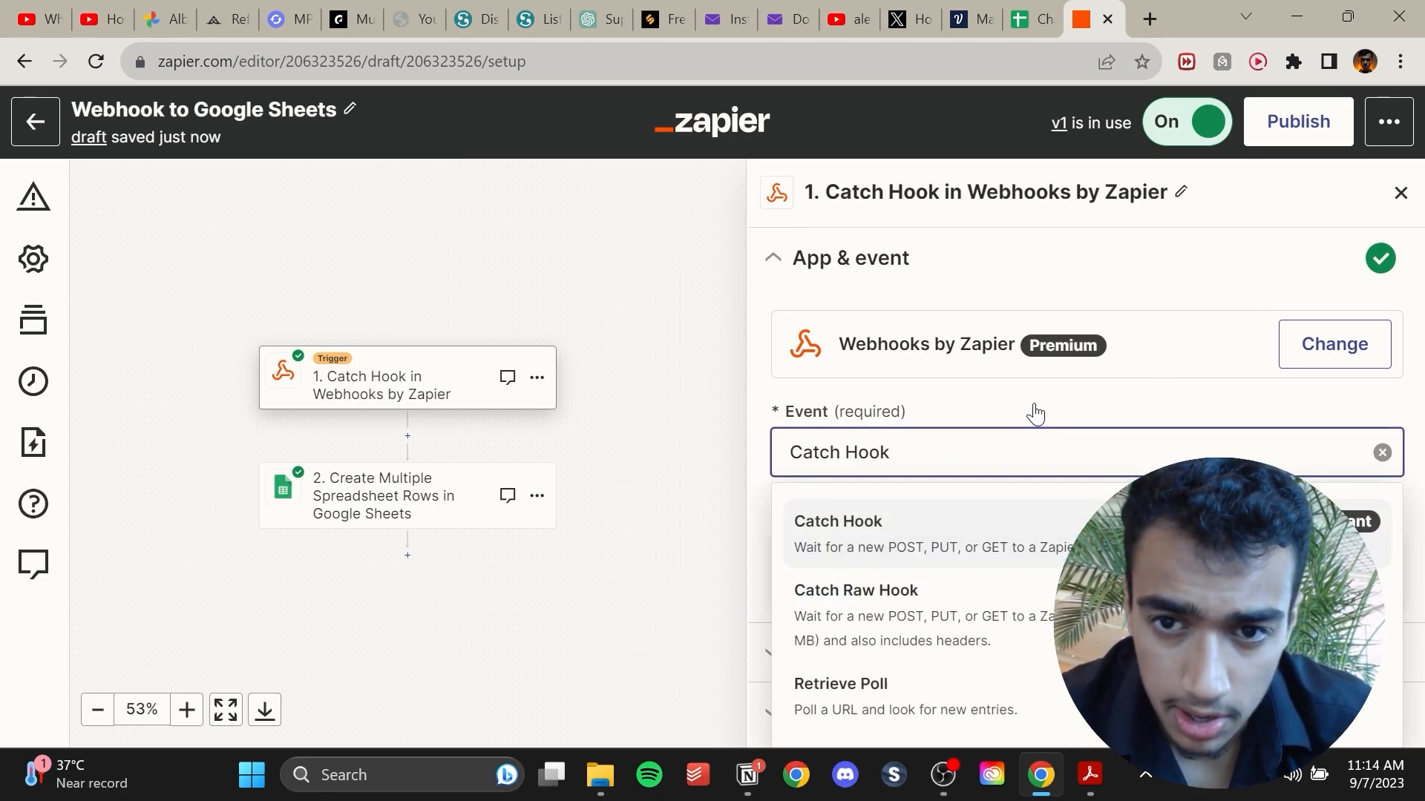
pyautogui.click(1069, 296)
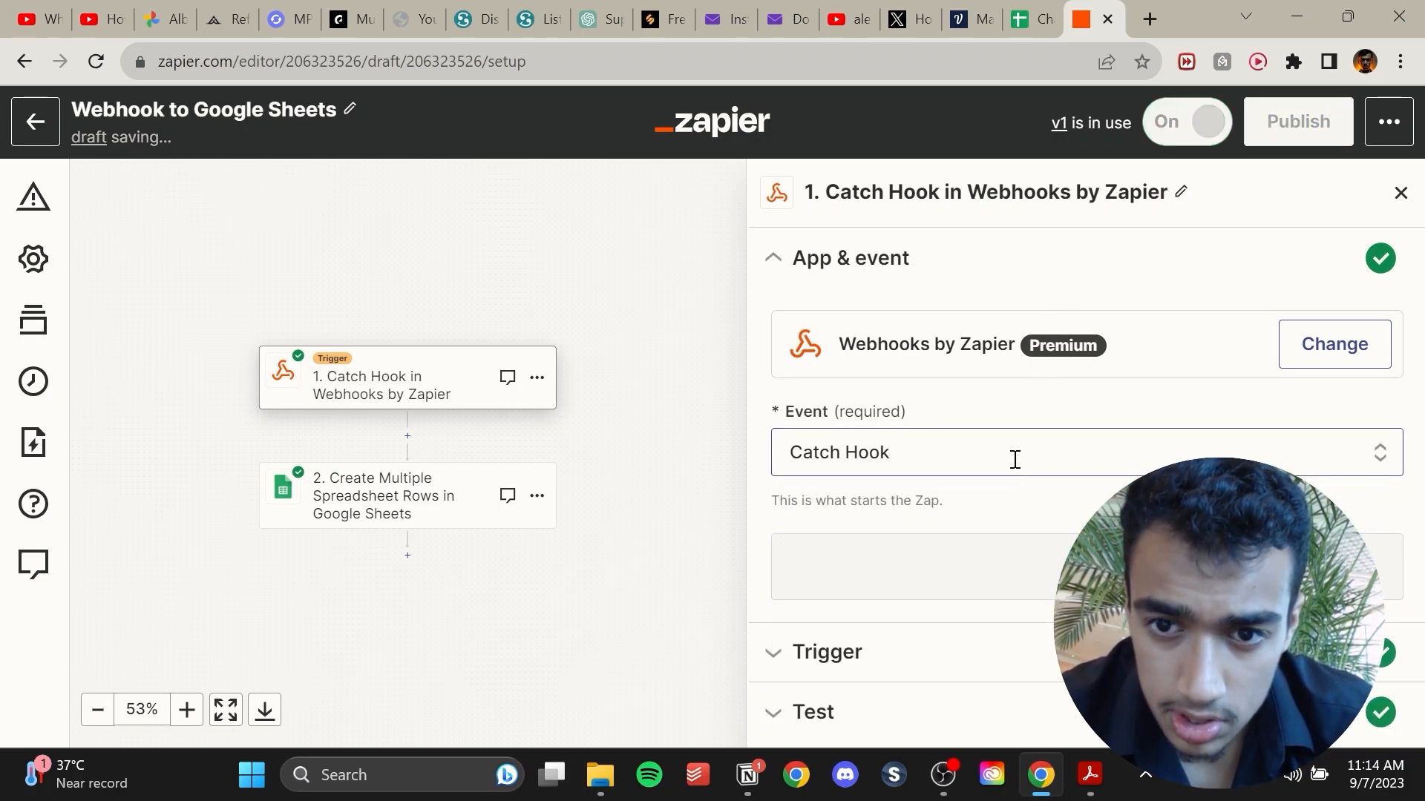
pyautogui.click(985, 562)
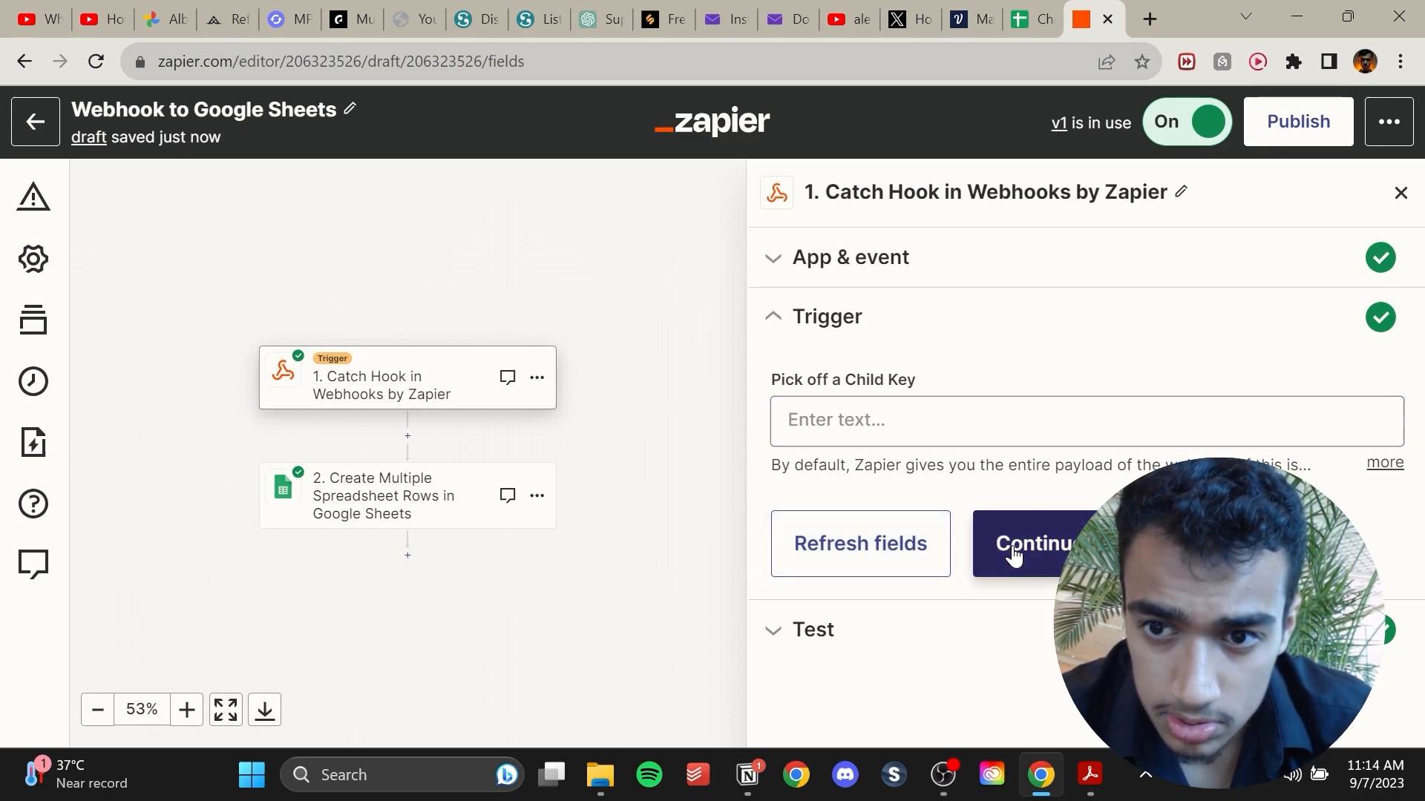
pyautogui.click(931, 547)
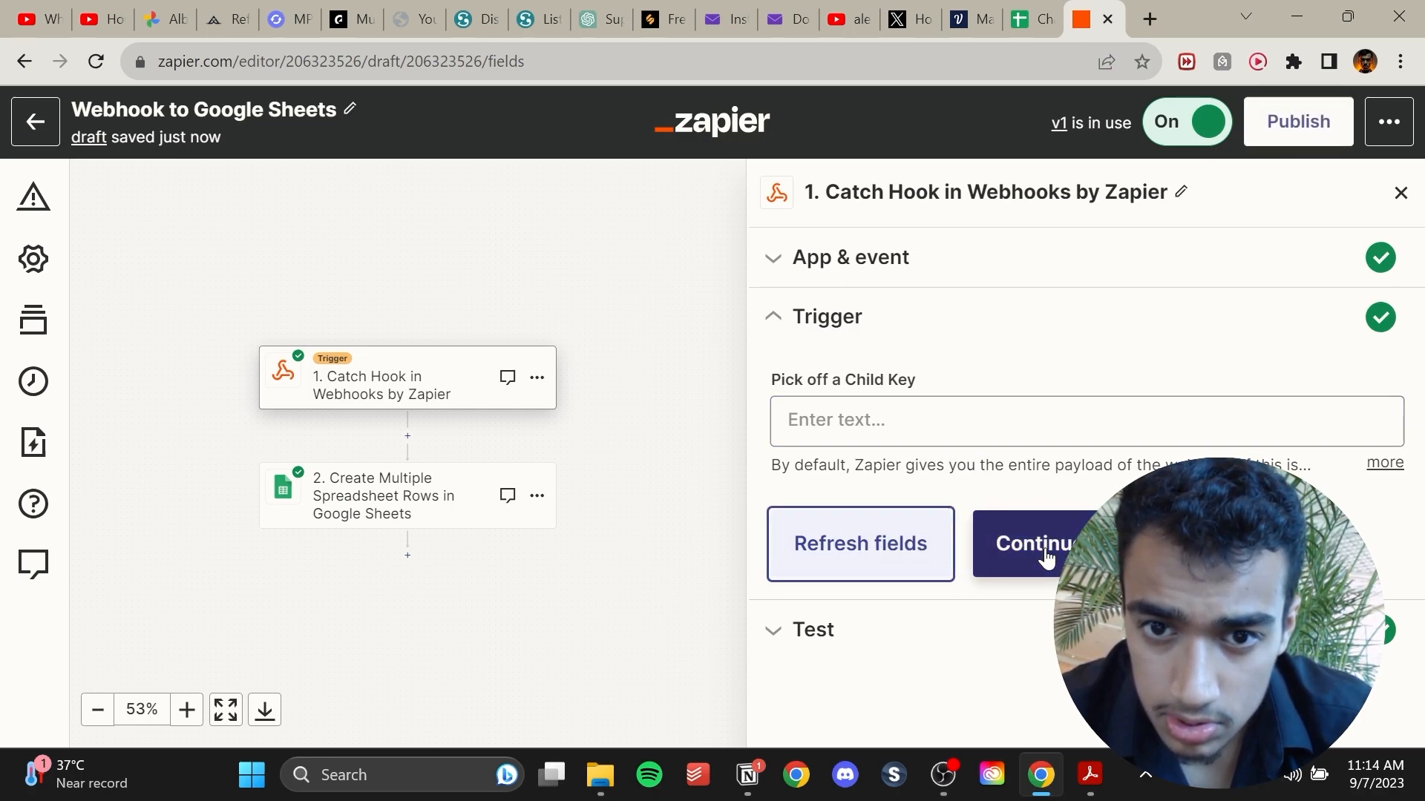
pyautogui.click(1047, 558)
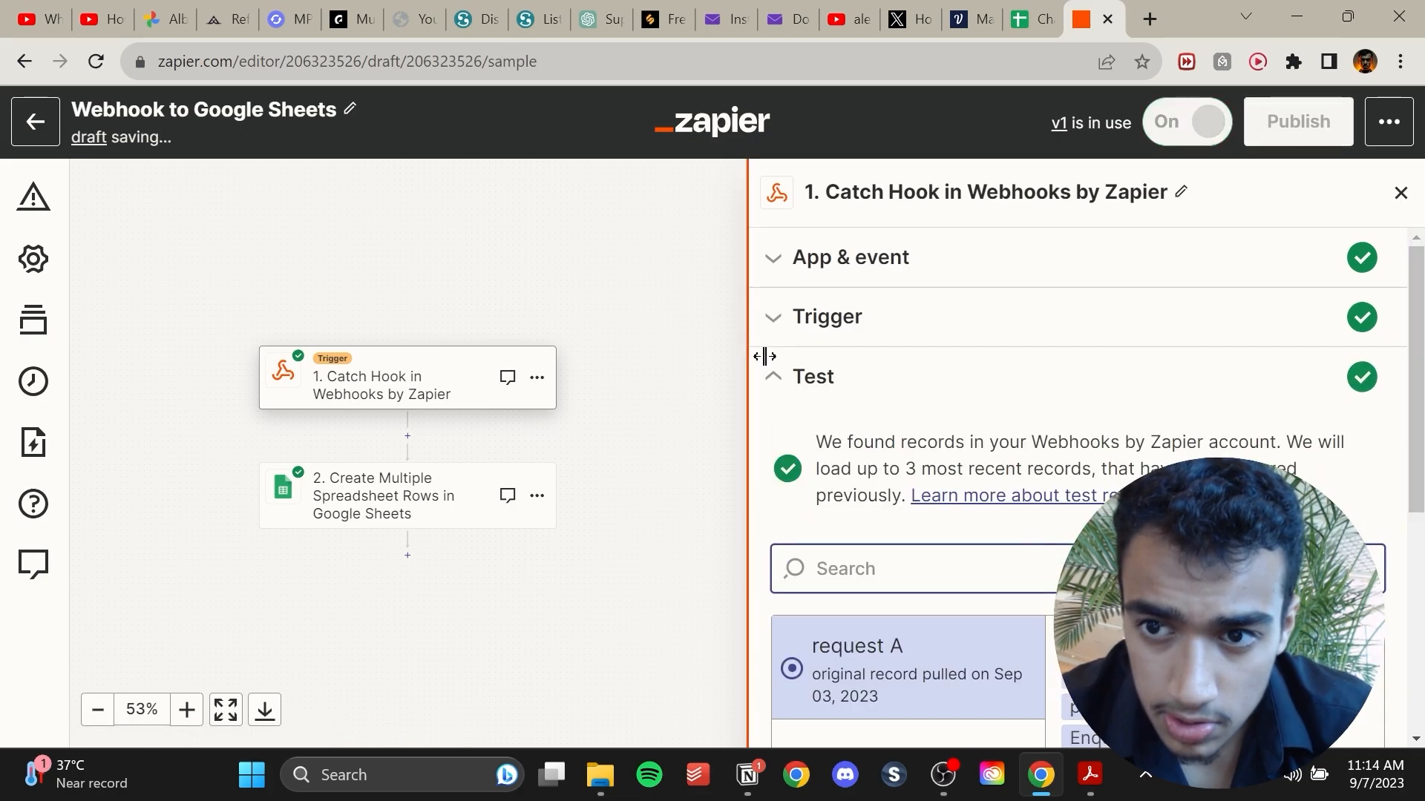
# Find new test records for the webhook trigger and select request B.
pyautogui.scroll(-3, 965, 596)
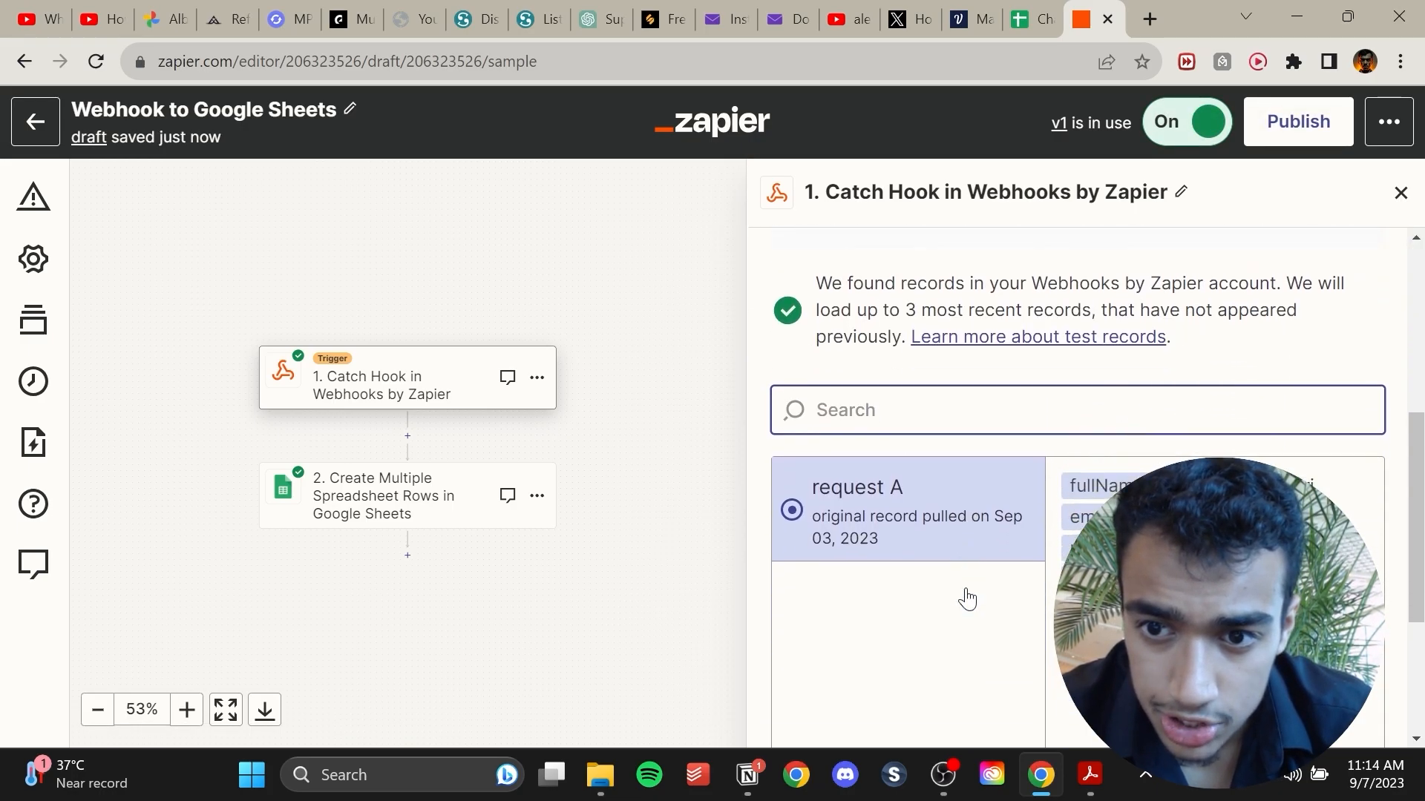
pyautogui.scroll(-3, 967, 589)
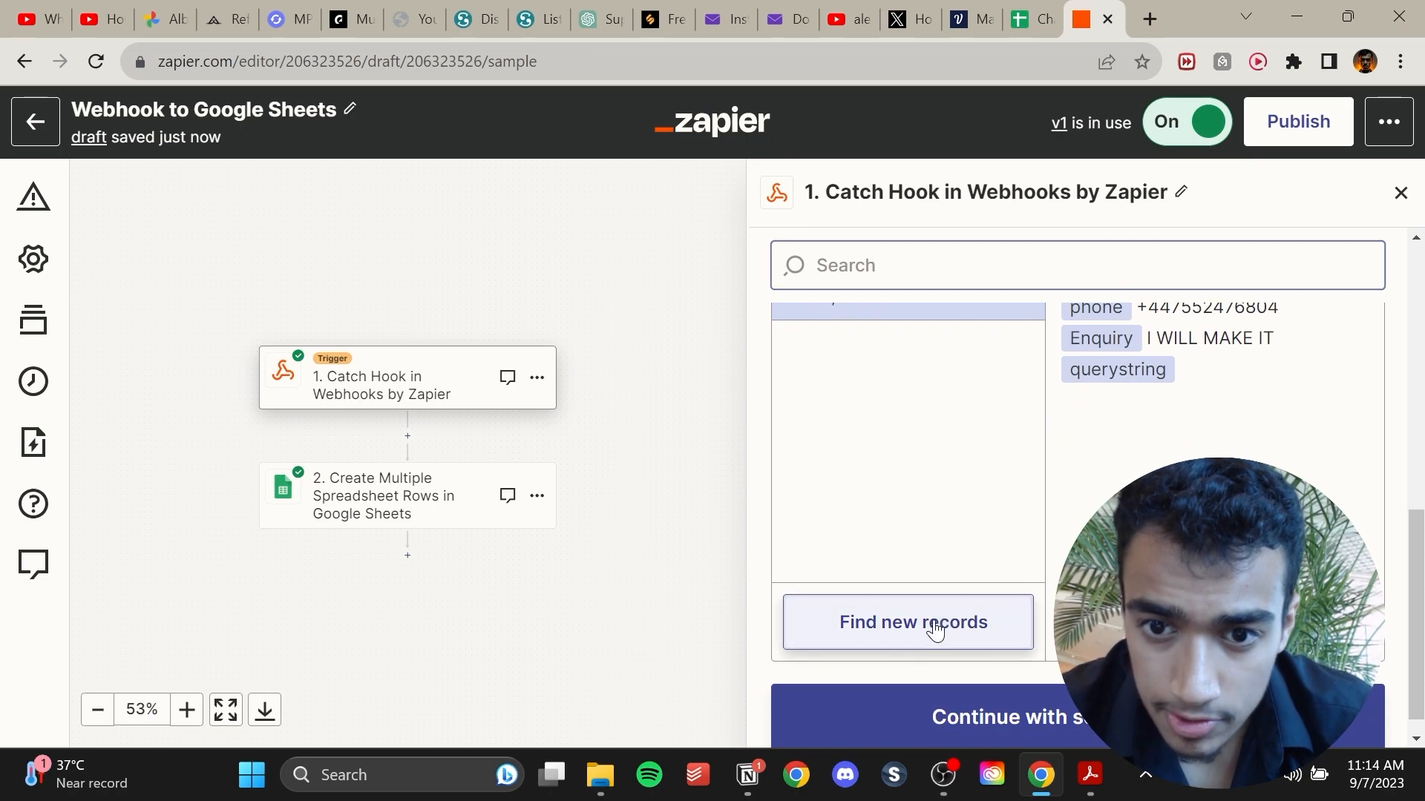
pyautogui.click(928, 623)
pyautogui.scroll(-3, 961, 476)
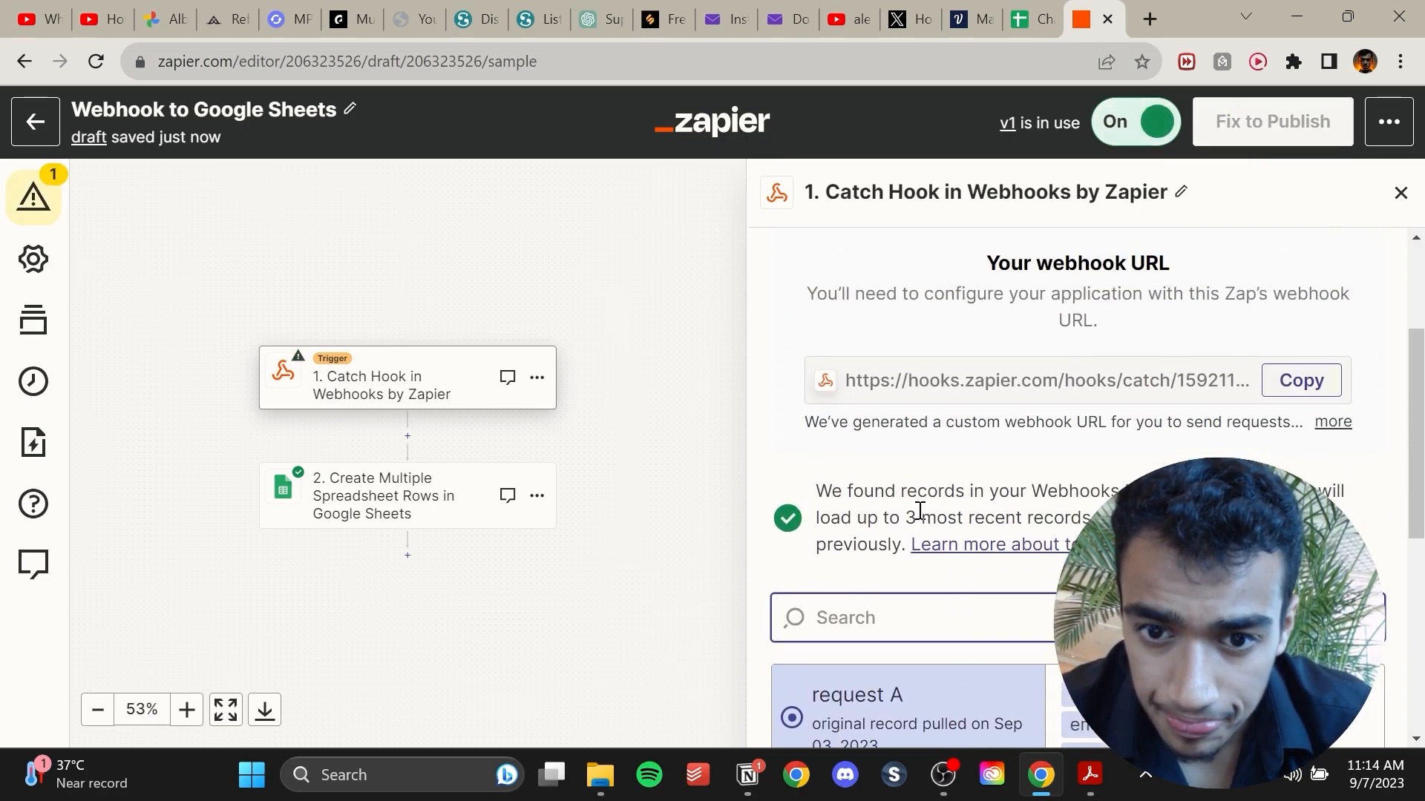
pyautogui.scroll(-2, 919, 511)
pyautogui.scroll(-2, 919, 519)
pyautogui.scroll(1, 918, 520)
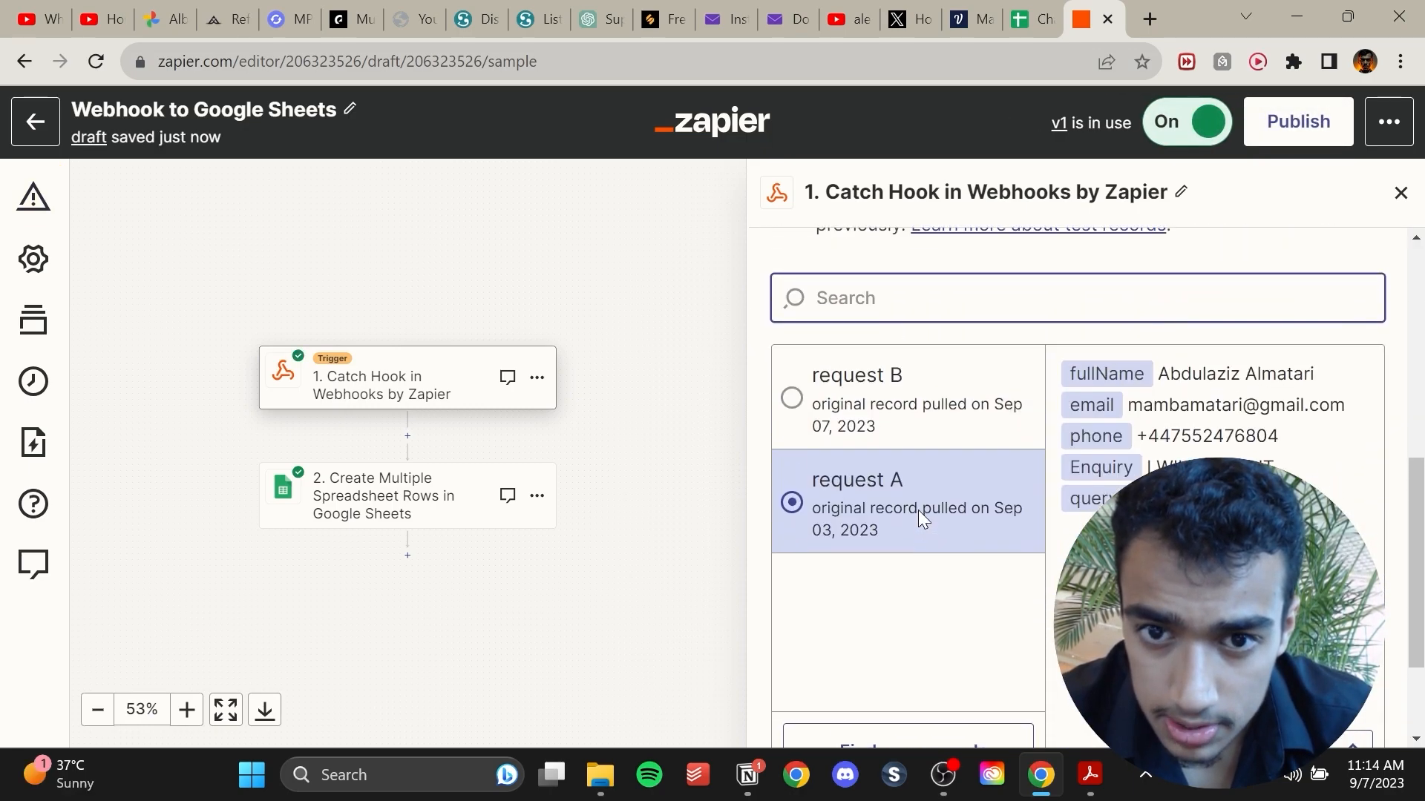
pyautogui.click(902, 408)
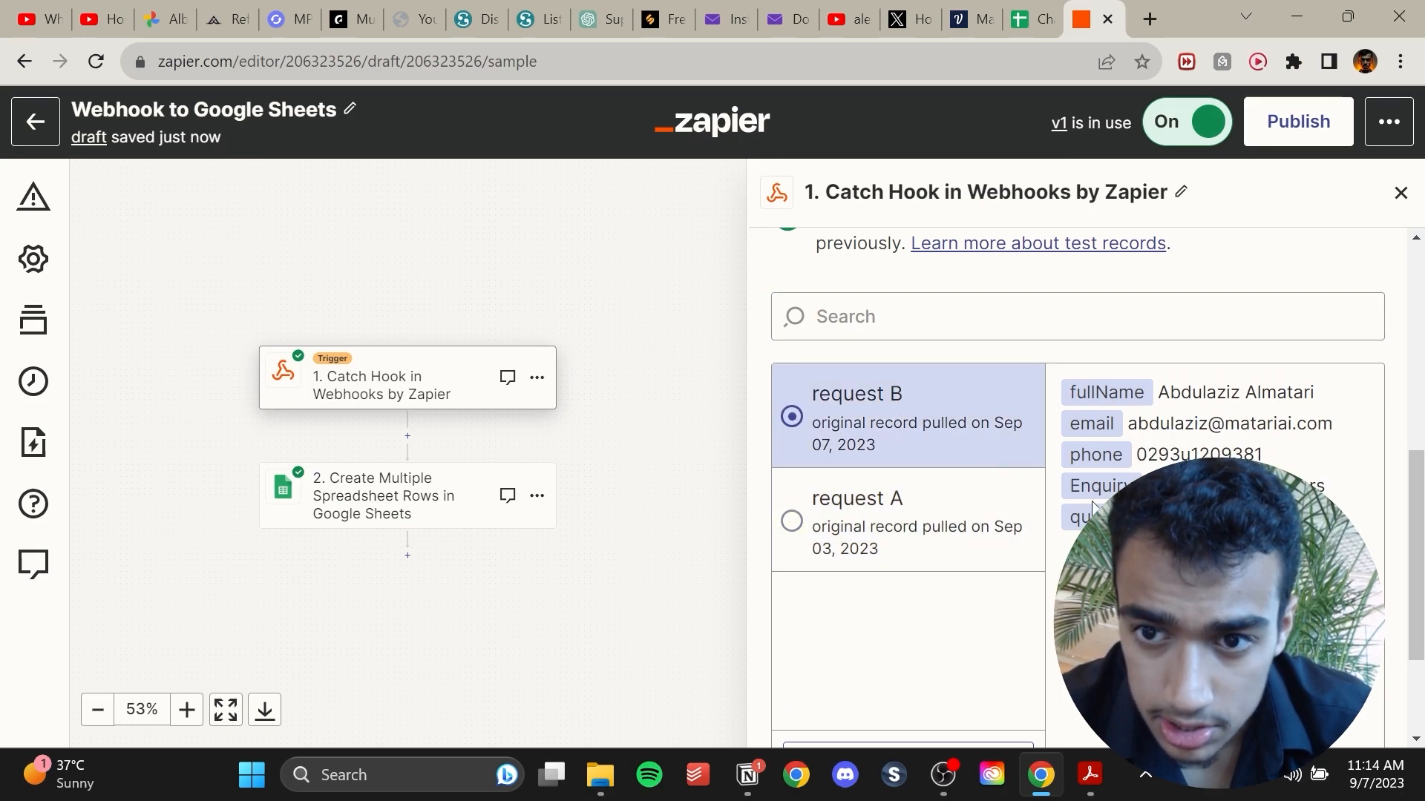
# Copy the trigger's webhook URL.
pyautogui.moveTo(1276, 487); pyautogui.dragTo(1148, 402)
pyautogui.click(1148, 402)
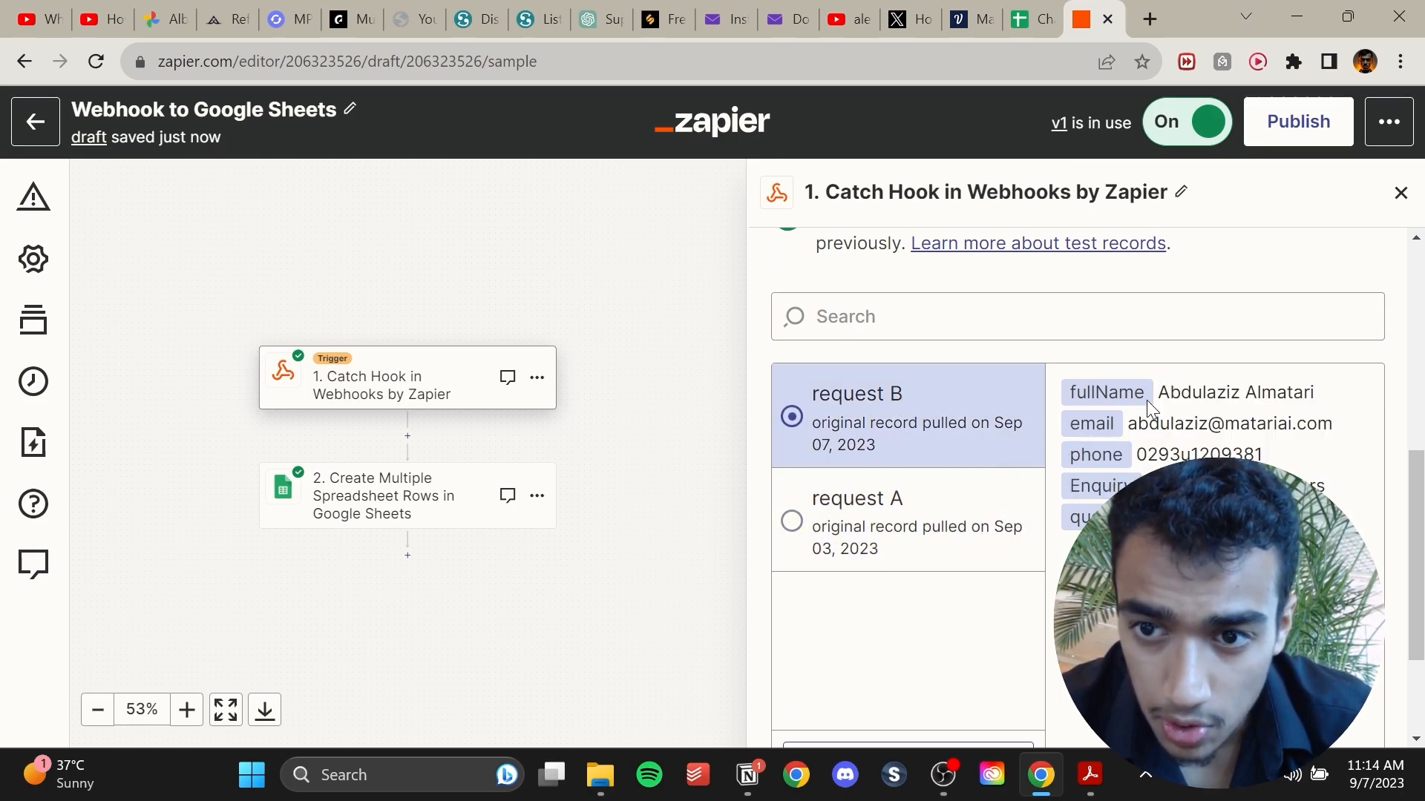
pyautogui.moveTo(1327, 489); pyautogui.dragTo(1210, 454)
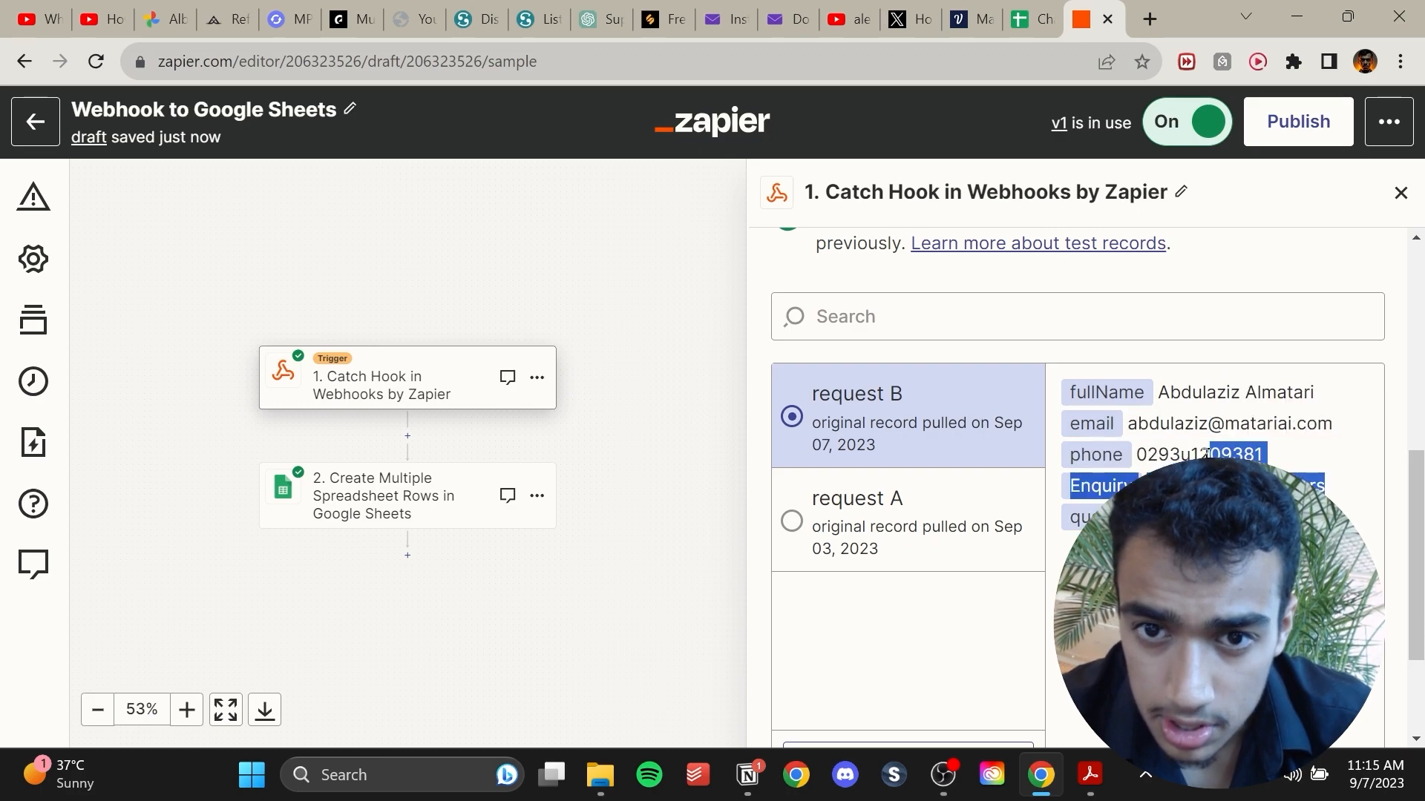
pyautogui.click(1208, 454)
pyautogui.scroll(1, 1207, 453)
pyautogui.scroll(5, 1208, 453)
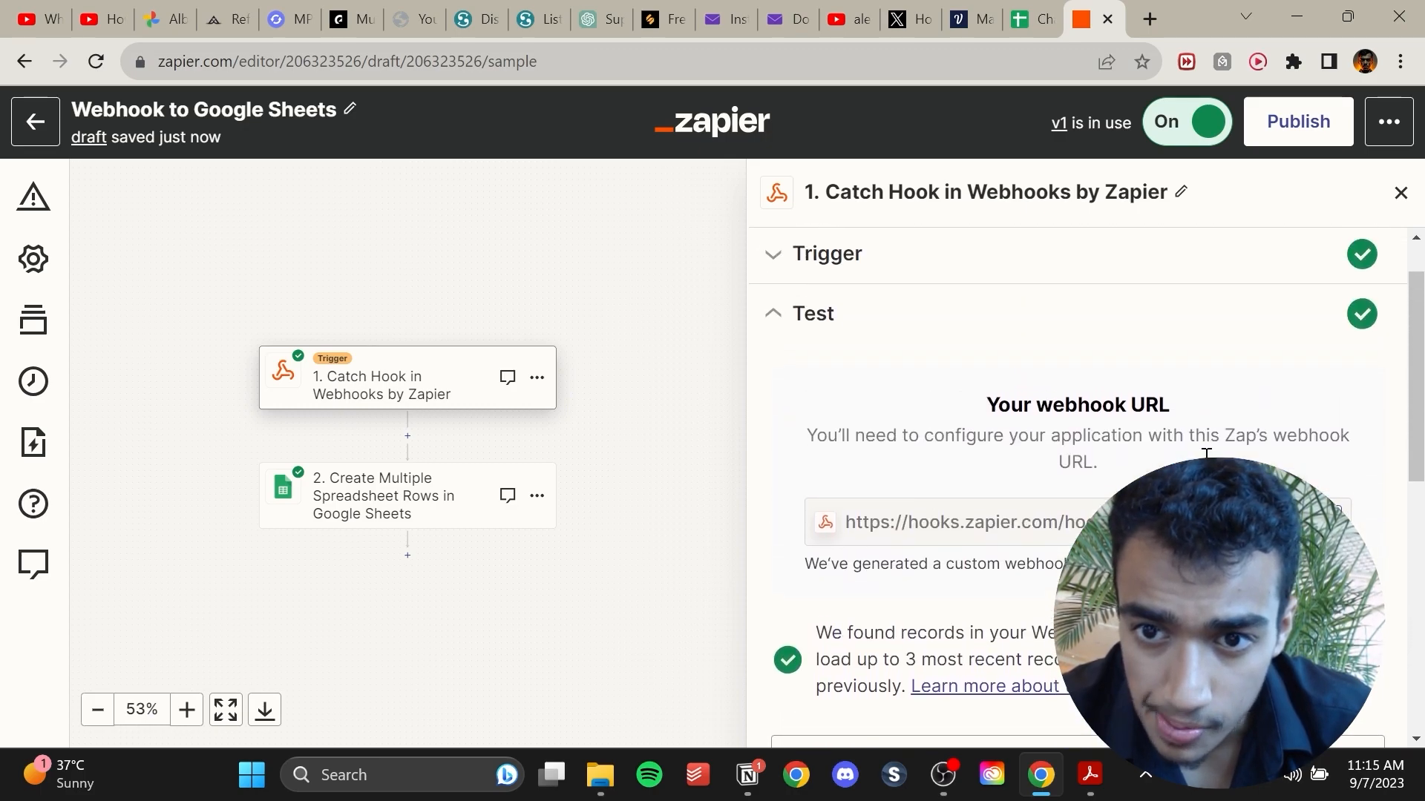
pyautogui.click(1331, 521)
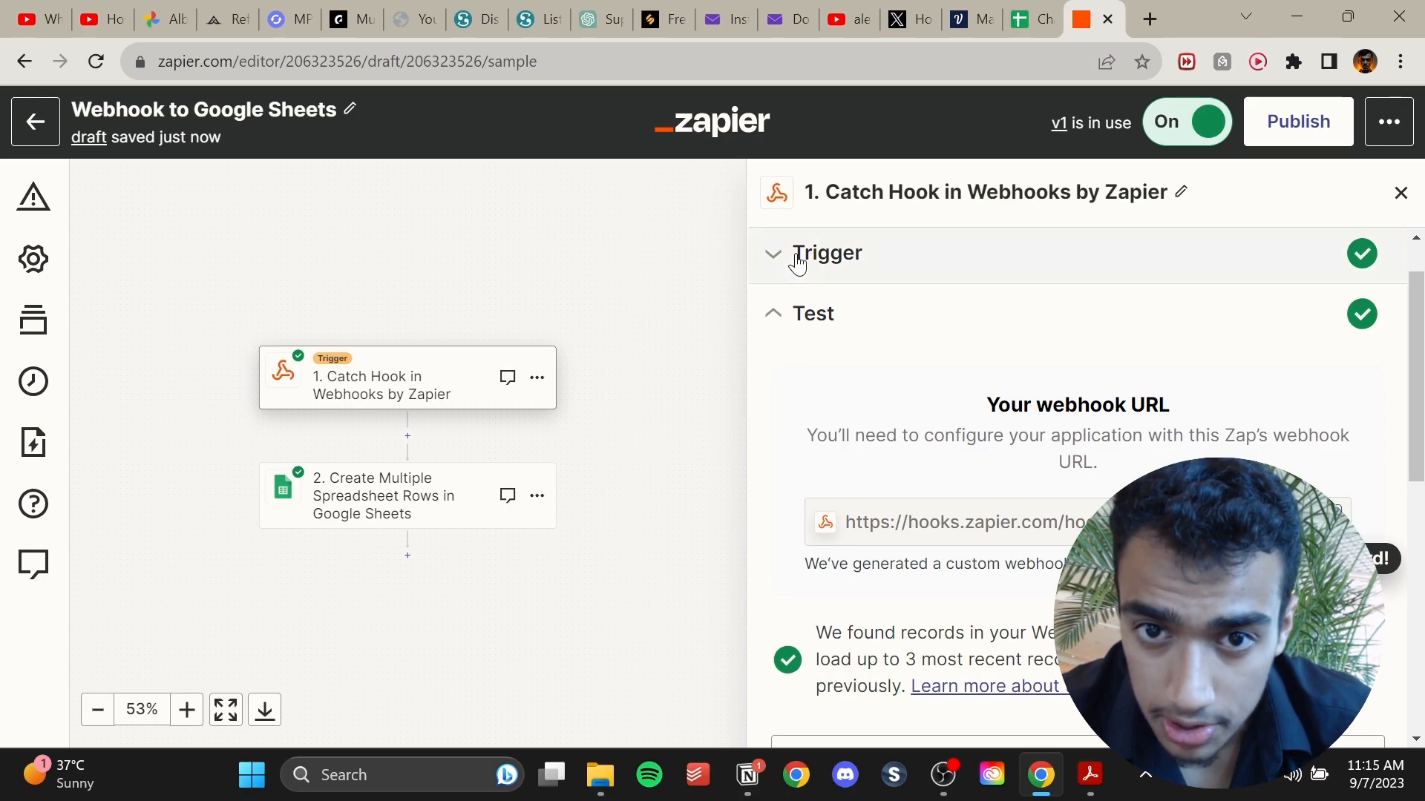
pyautogui.scroll(1, 795, 261)
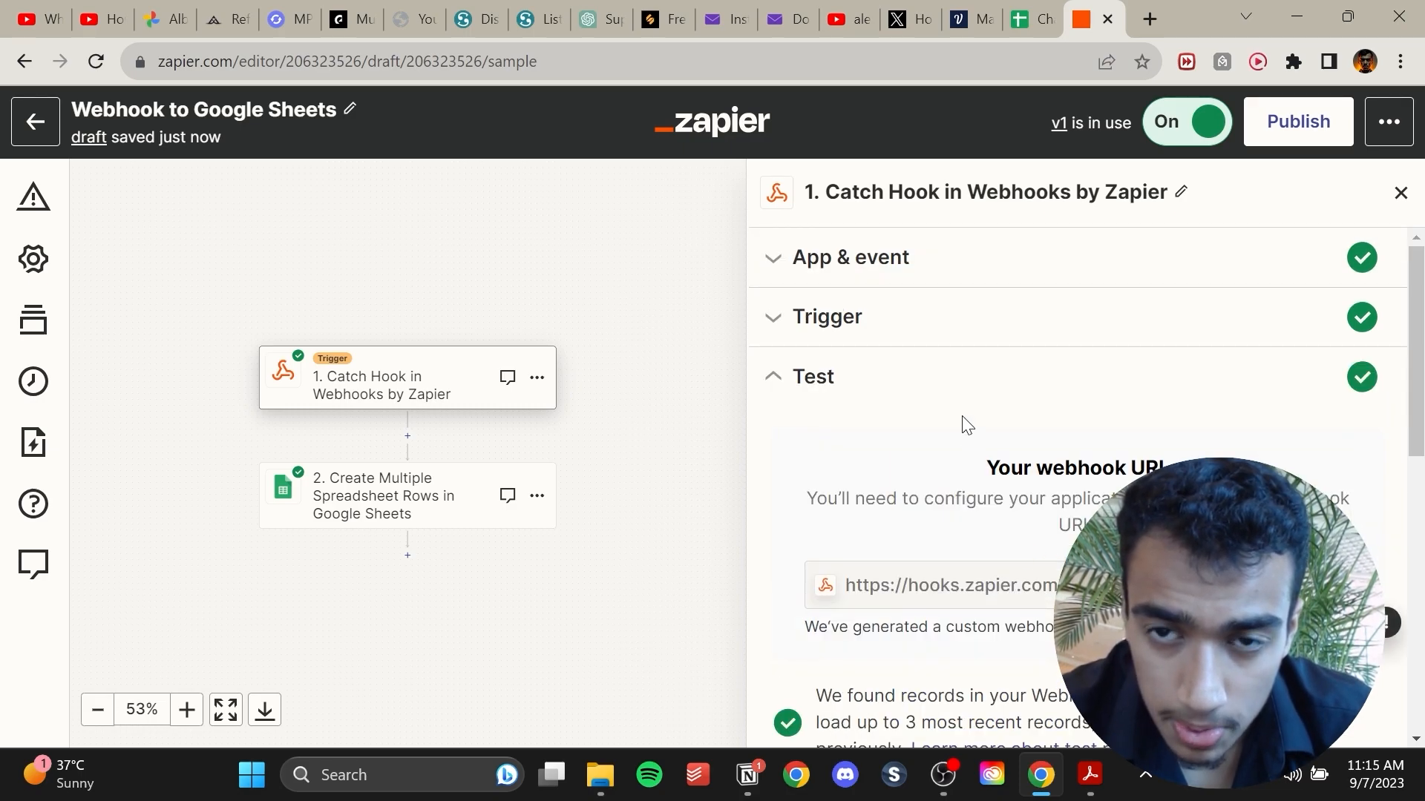
# Return to Voiceflow and paste the Zapier webhook URL as the API block's request URL.
pyautogui.click(1038, 11)
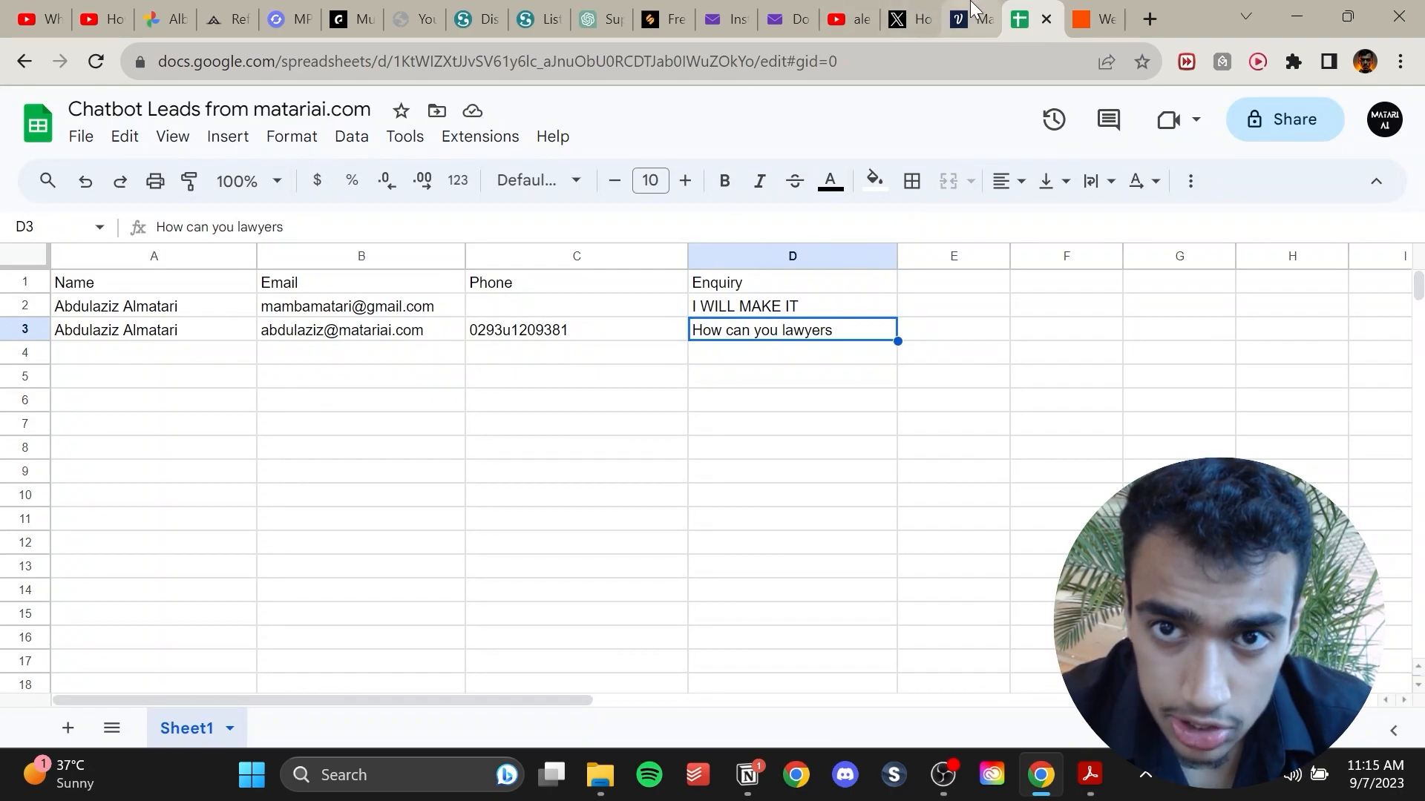
pyautogui.click(967, 19)
pyautogui.click(1226, 214)
pyautogui.hotkey('ctrl', 'v')
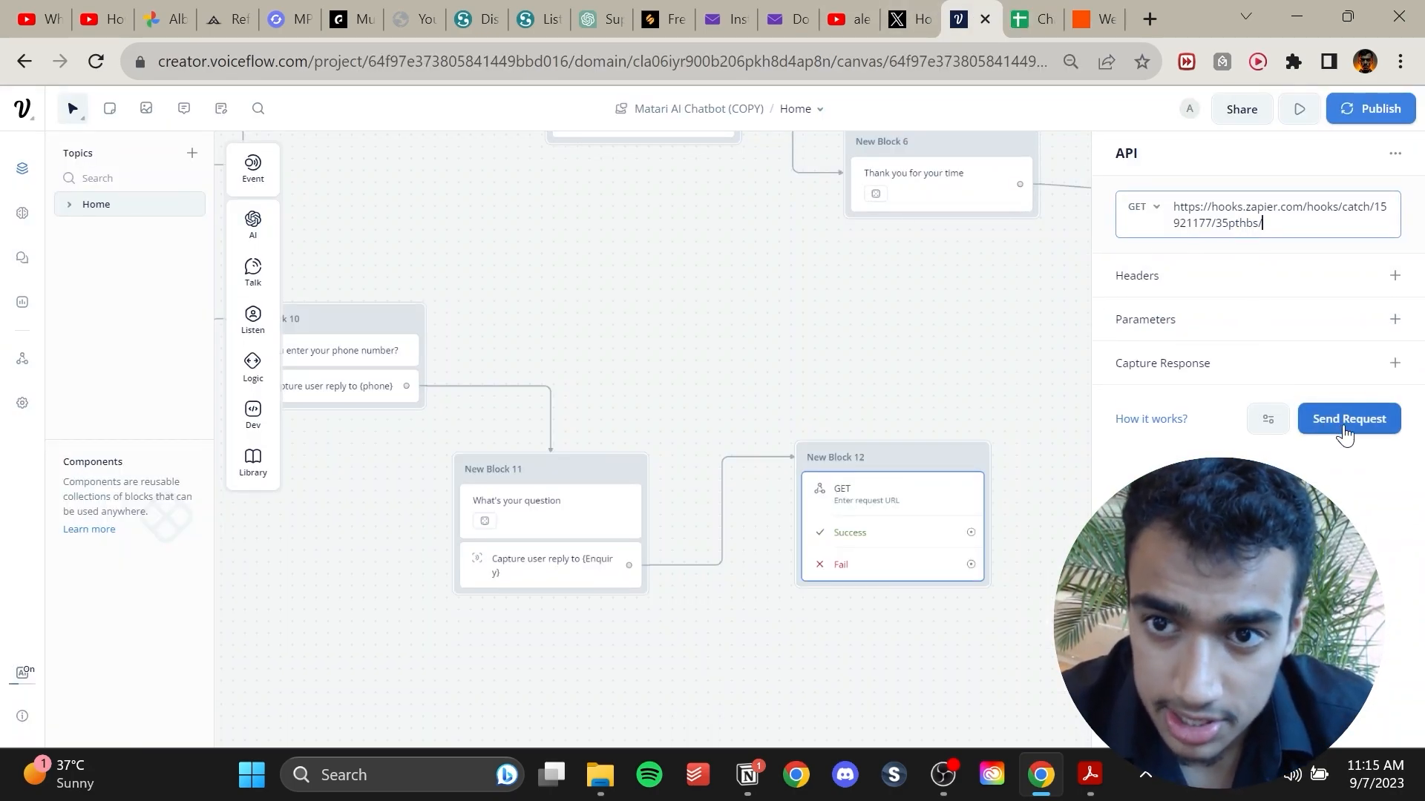
# Send a test request from the API block and inspect the response body and headers.
pyautogui.click(1348, 420)
pyautogui.click(799, 236)
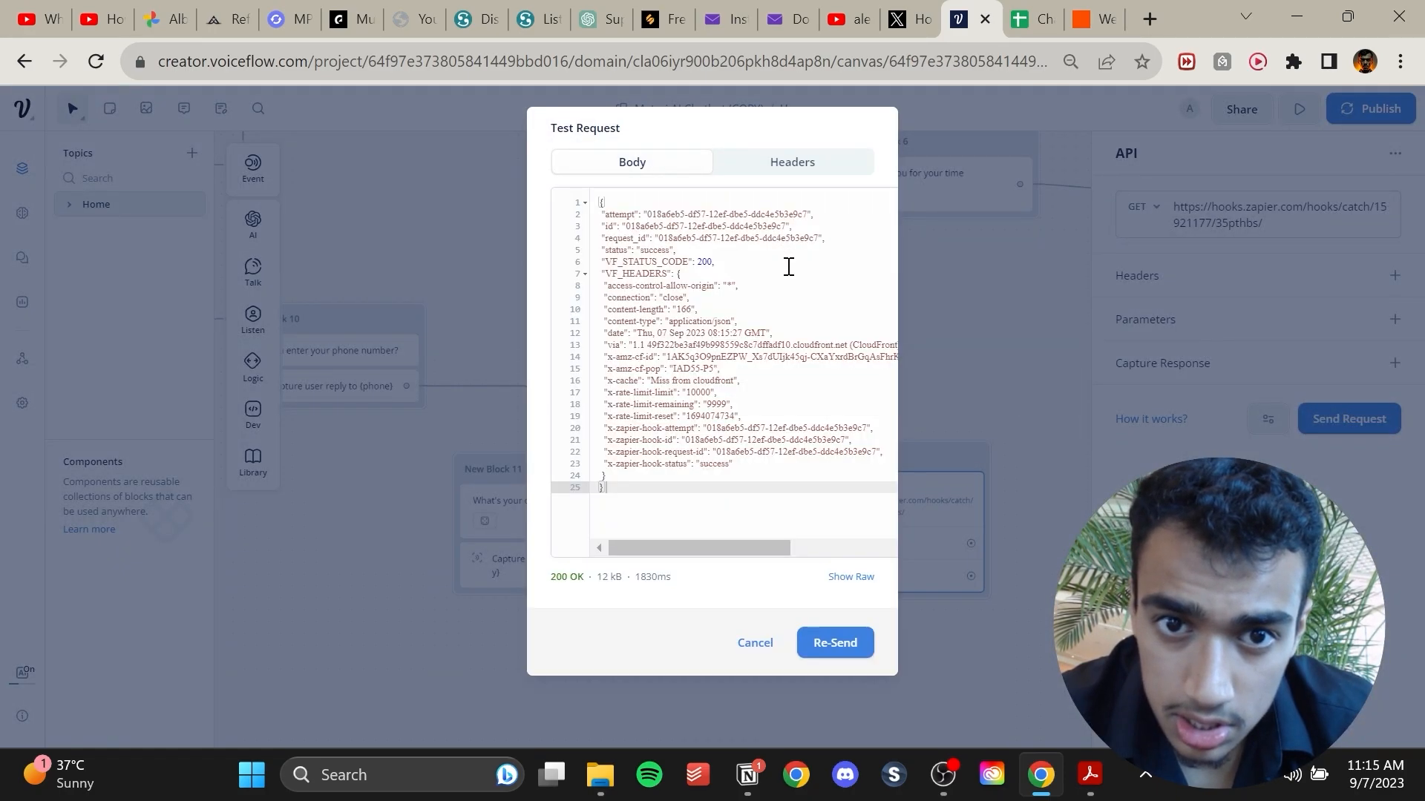
pyautogui.click(789, 178)
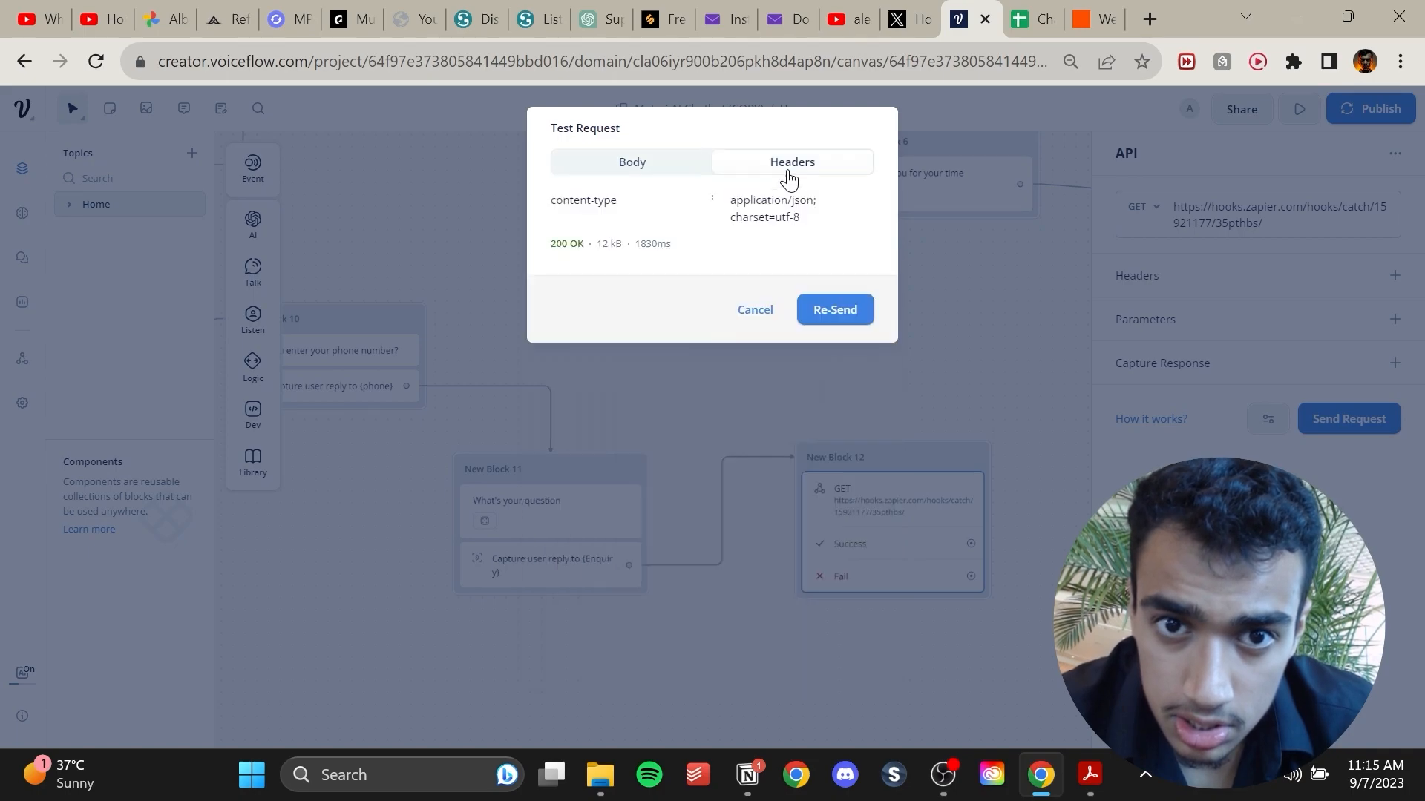
# Switch back to Zapier and continue with the selected record to the Google Sheets action step.
pyautogui.click(1080, 11)
pyautogui.scroll(-10, 973, 511)
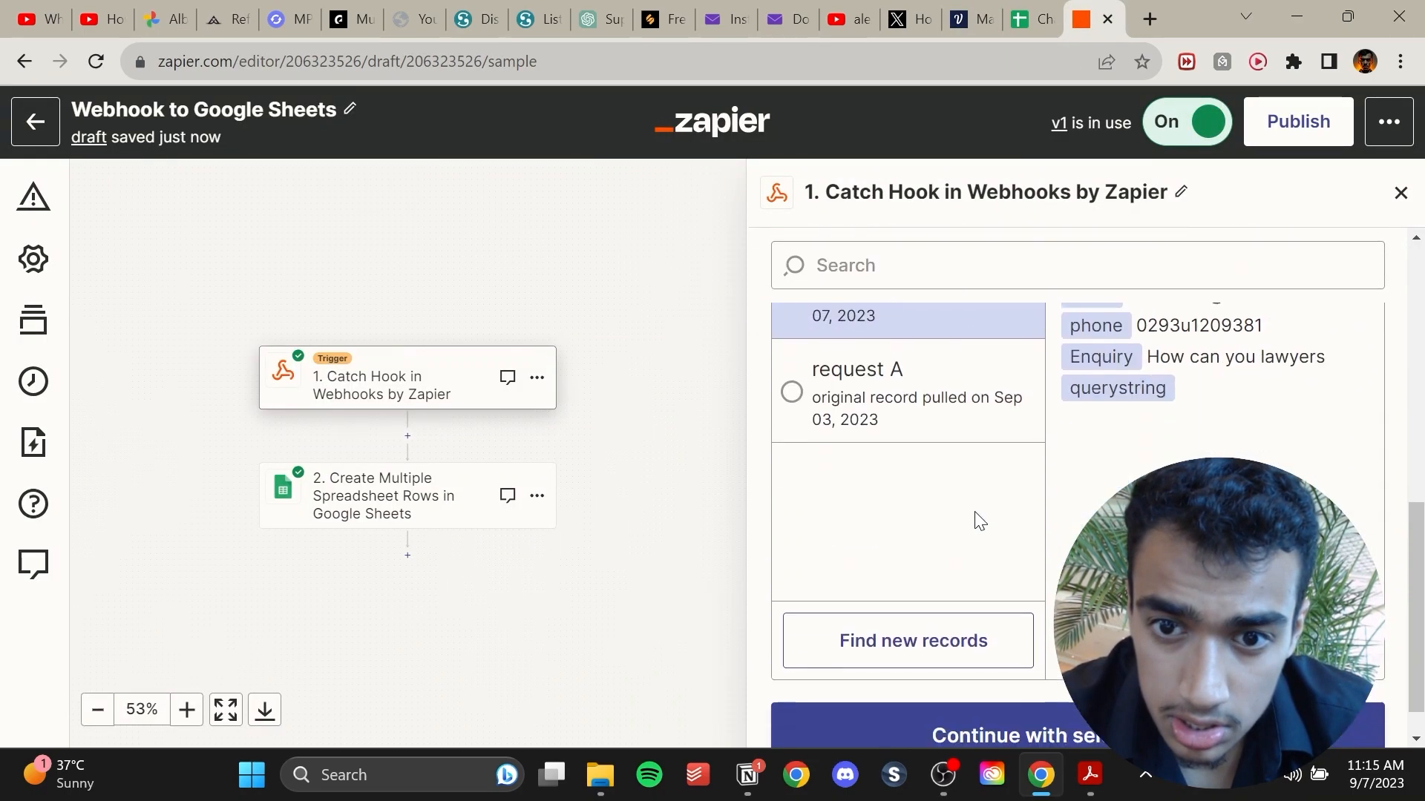
pyautogui.click(1049, 723)
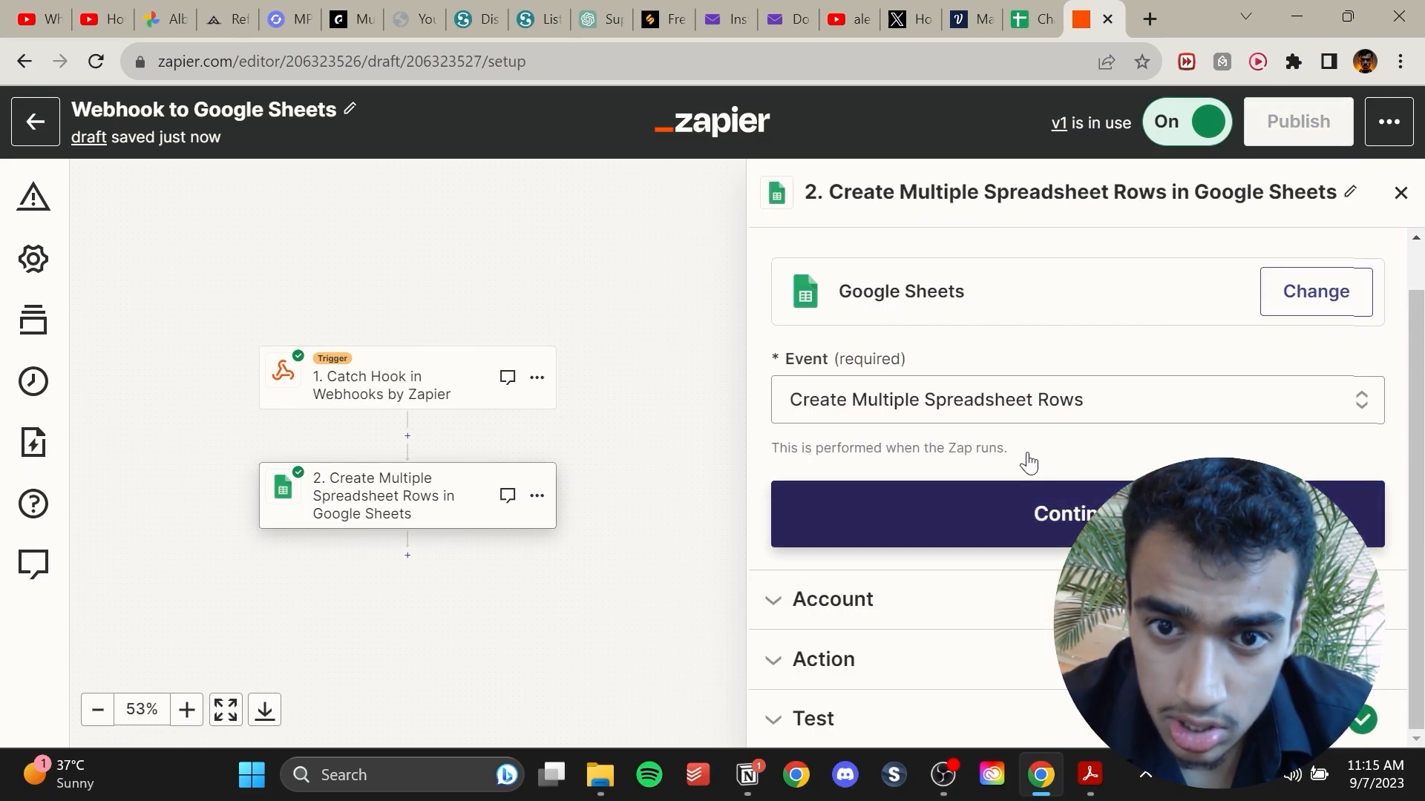
pyautogui.click(1067, 402)
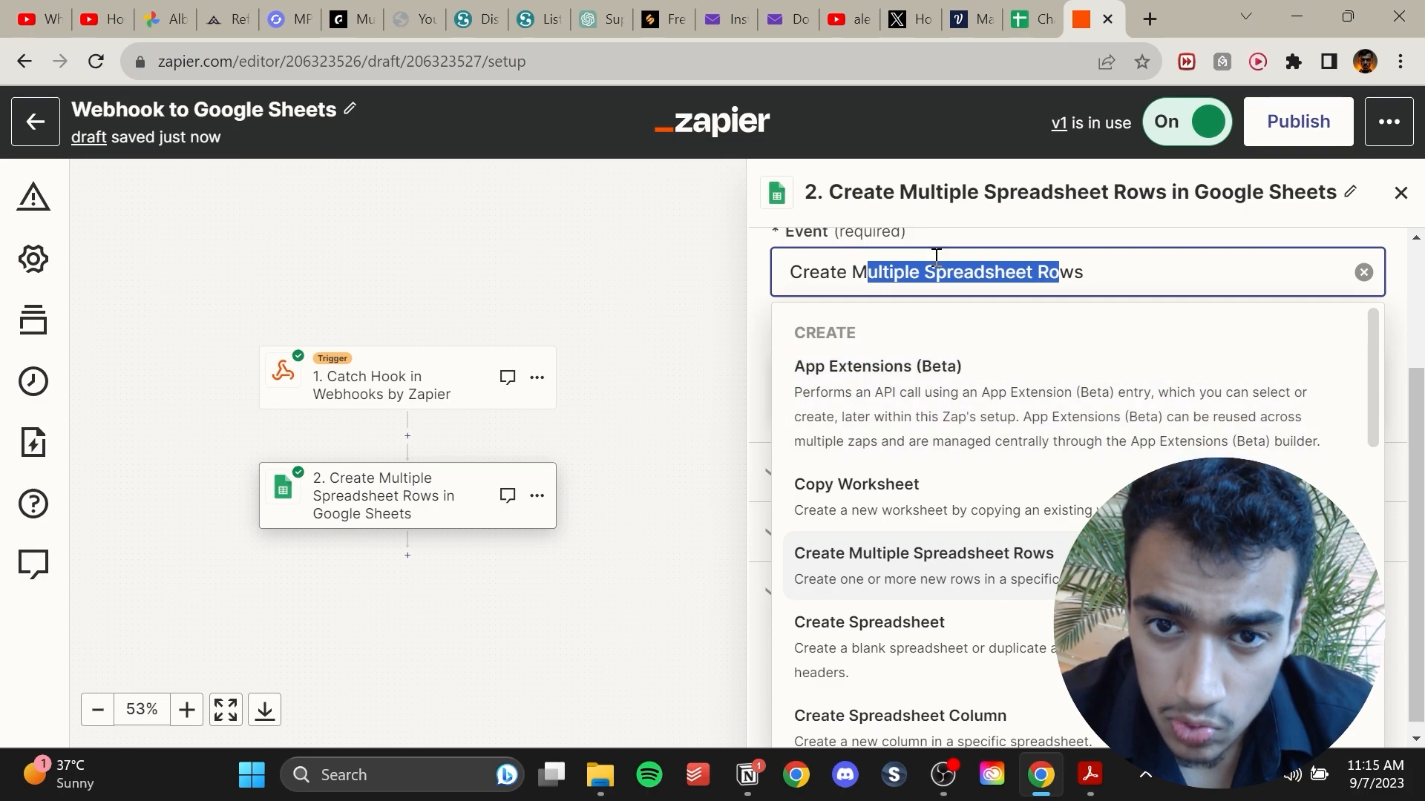
pyautogui.click(750, 284)
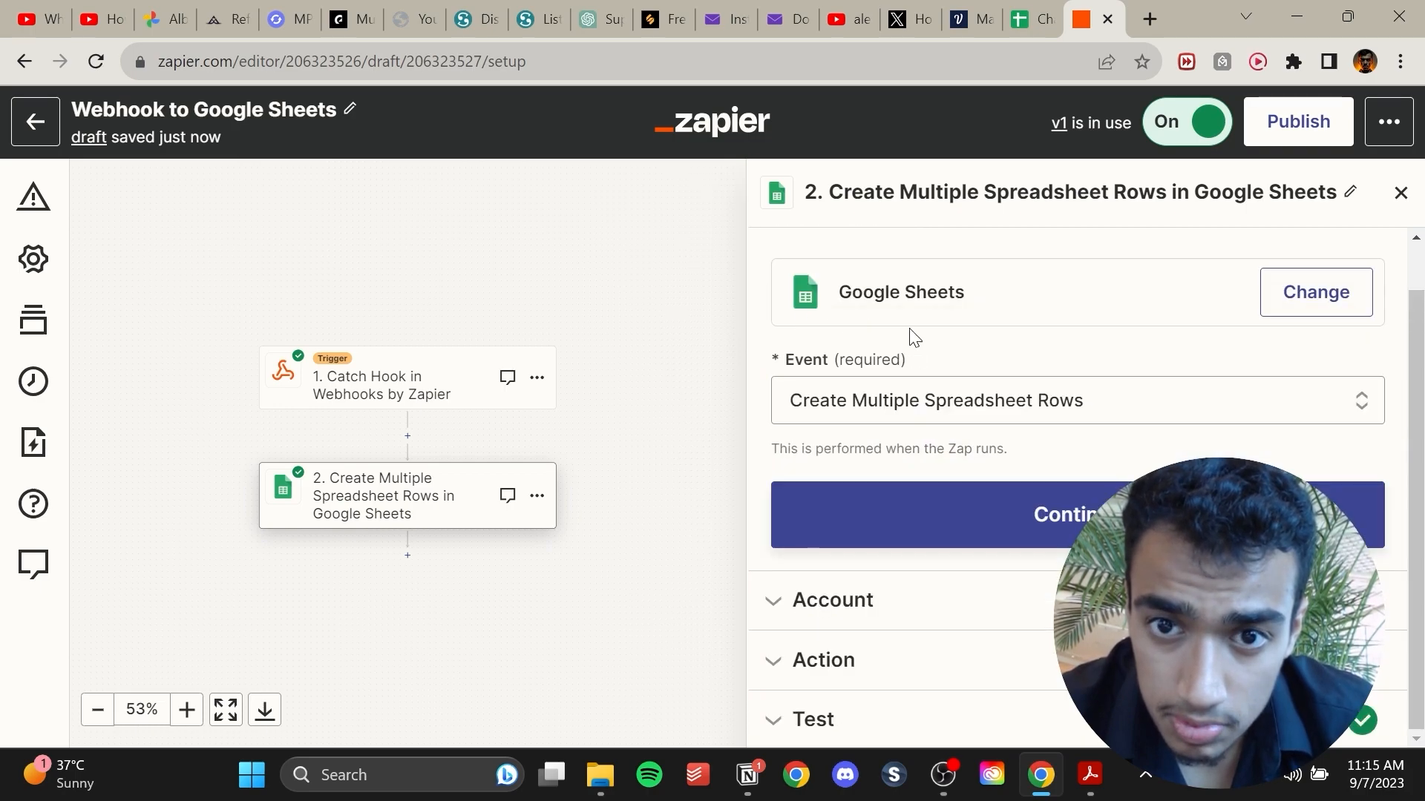
# Confirm the Google Sheets event and the connected Google account, continuing on to the action fields.
pyautogui.click(1058, 534)
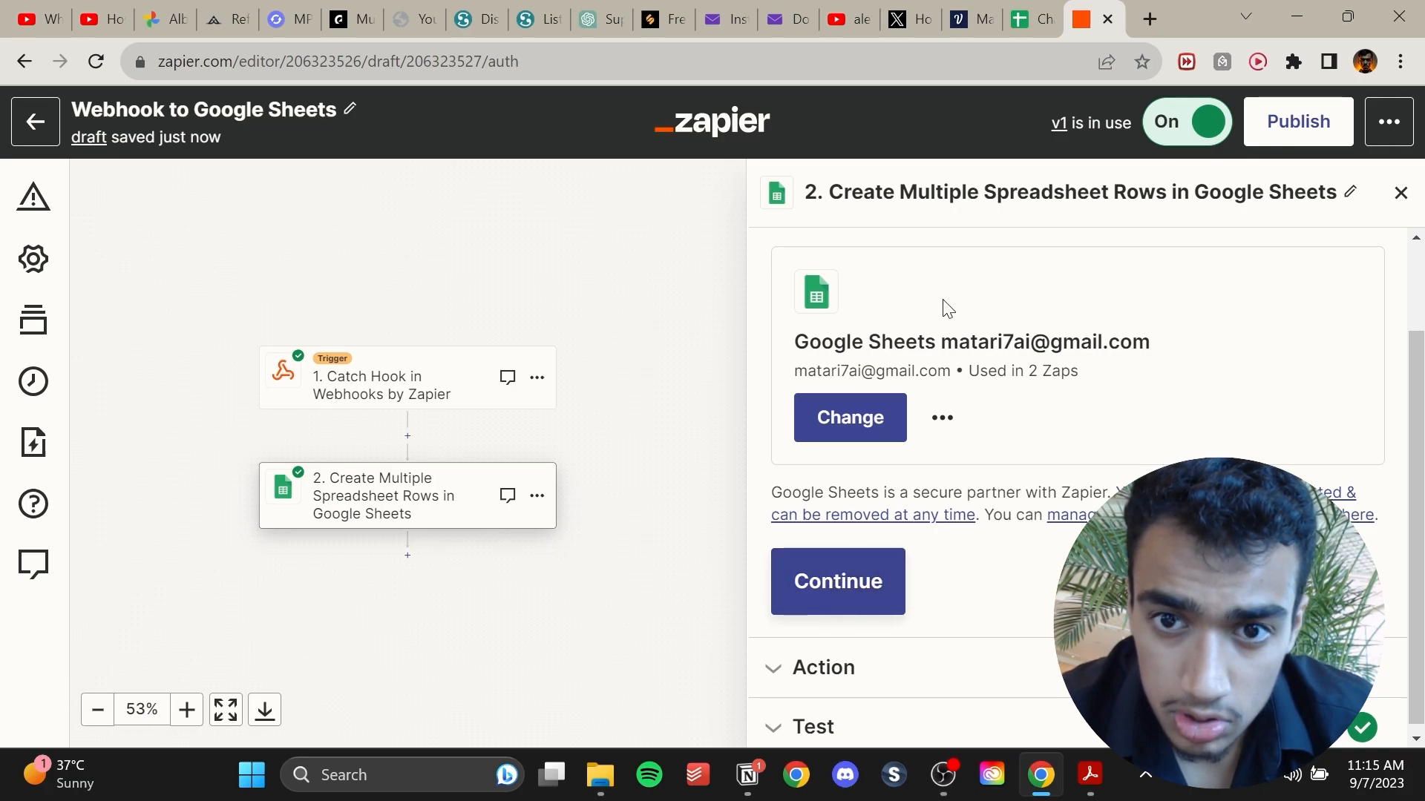
pyautogui.tripleClick(1001, 345)
pyautogui.click(861, 595)
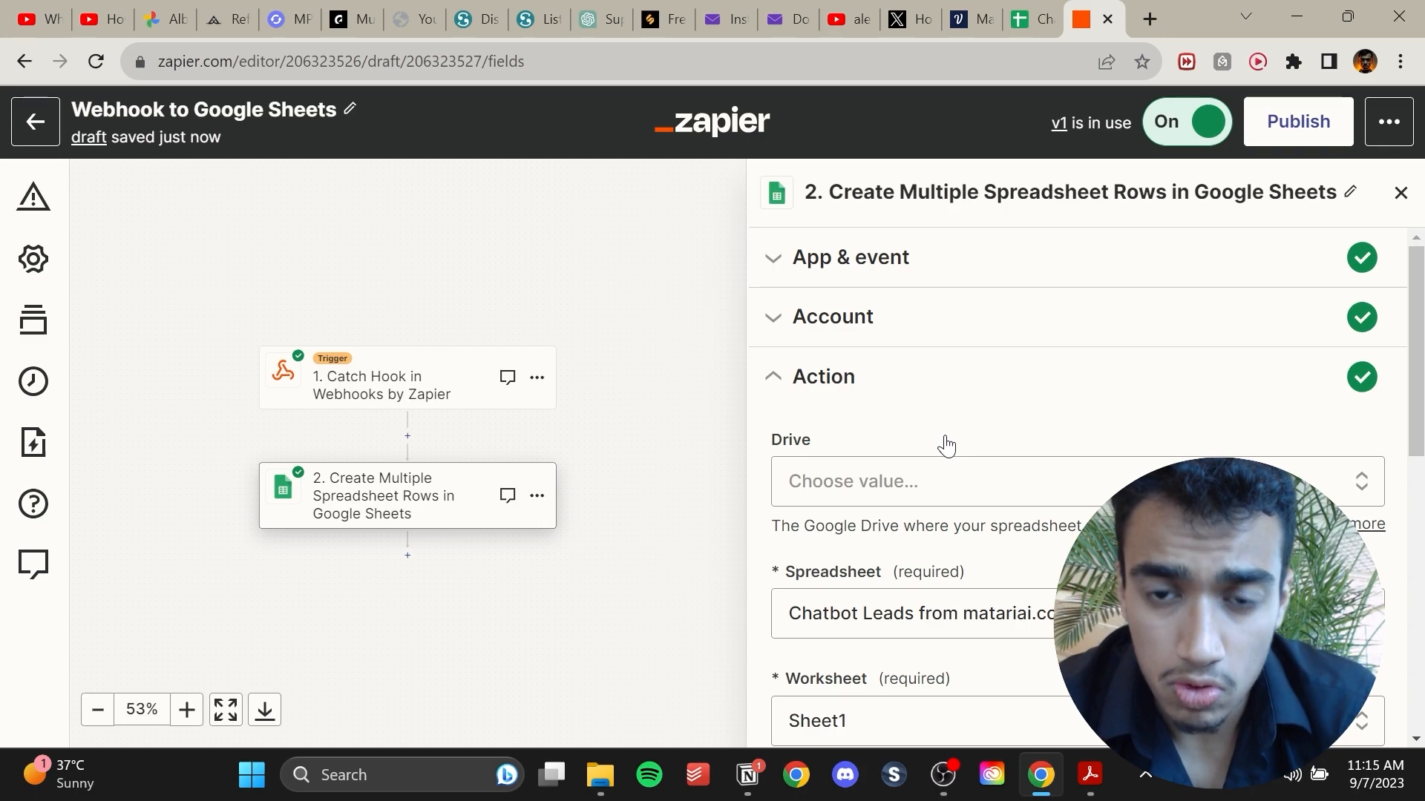
# Clear the Name row field and re-insert the webhook's Full Name data into it.
pyautogui.scroll(-3, 998, 384)
pyautogui.scroll(-4, 955, 534)
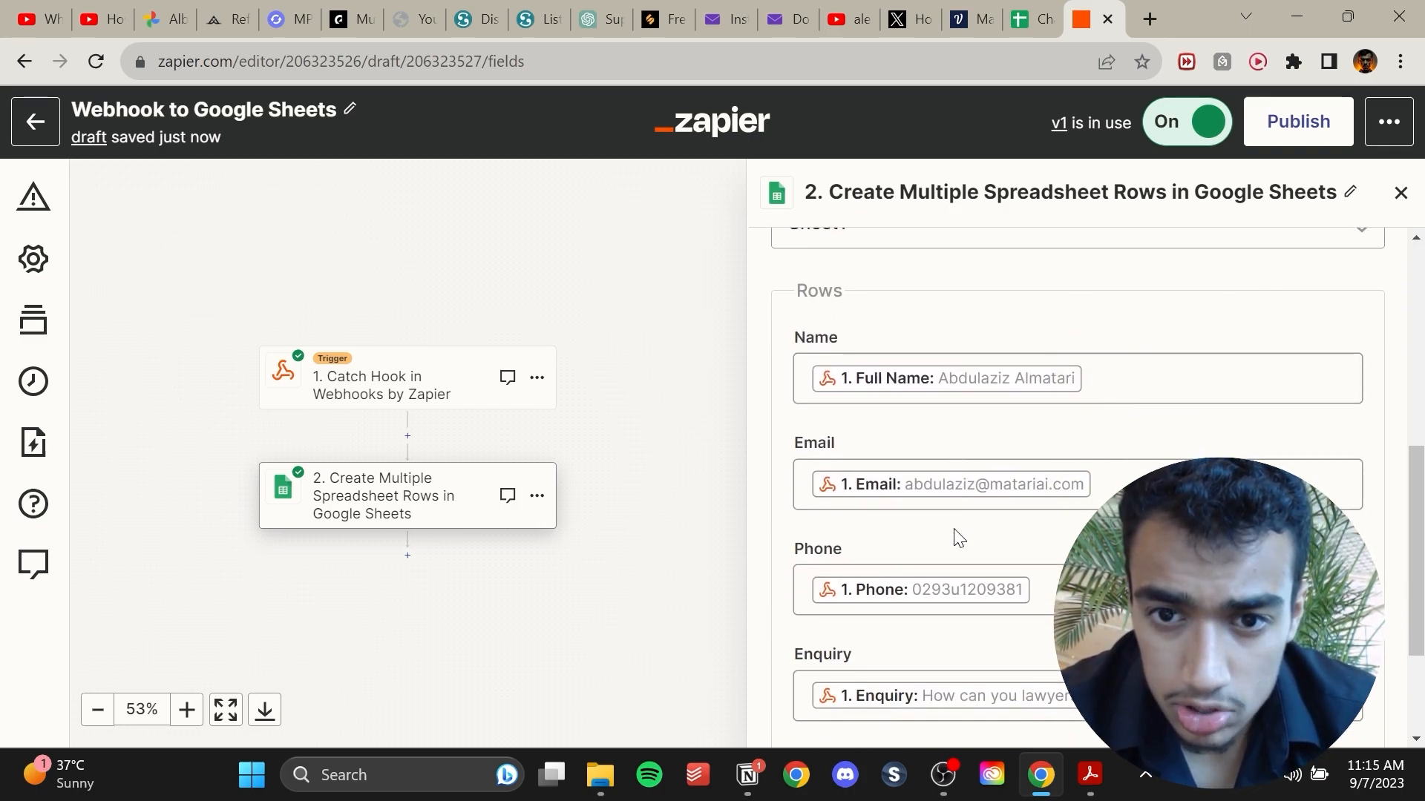
pyautogui.click(1089, 379)
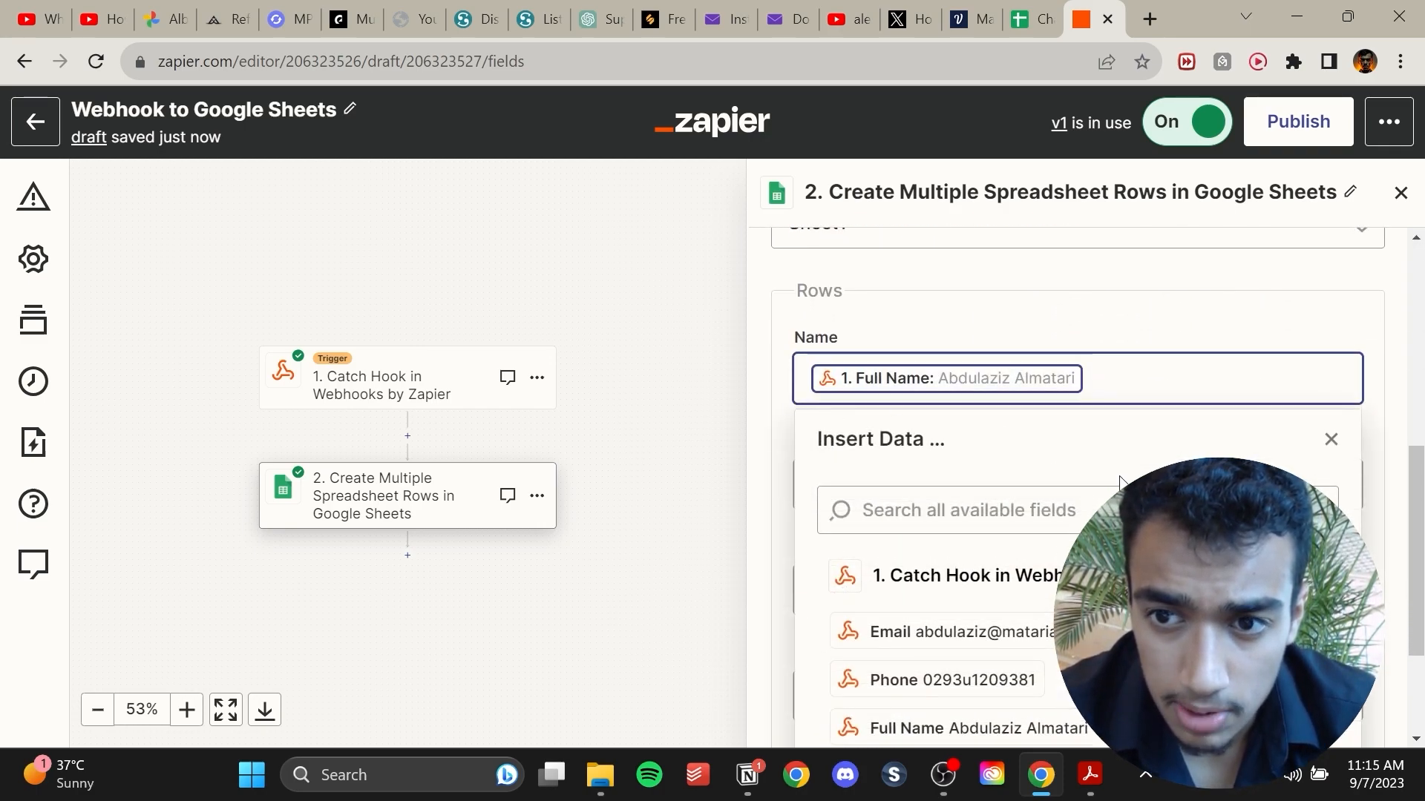
pyautogui.press('BackSpace')
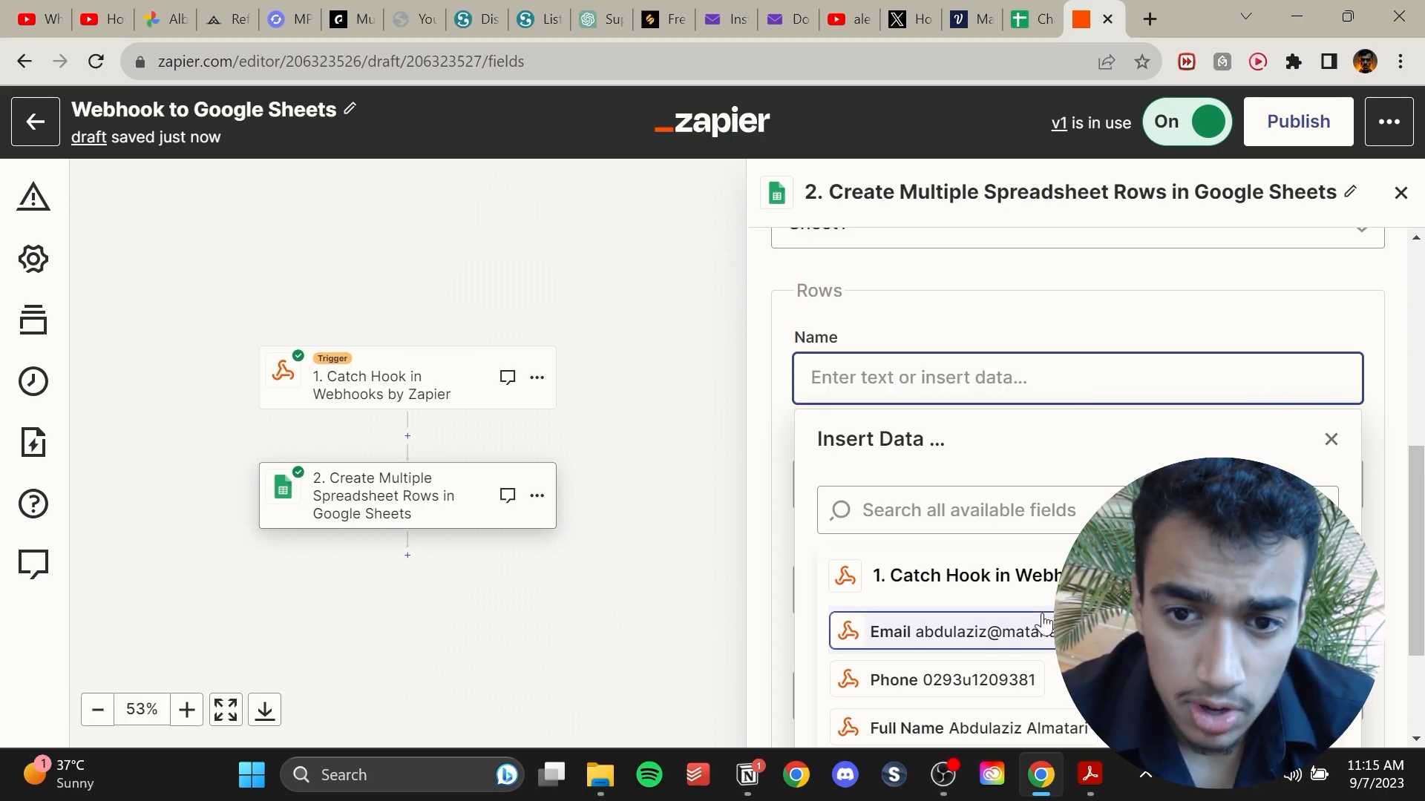
pyautogui.scroll(-1, 1004, 637)
pyautogui.click(1004, 669)
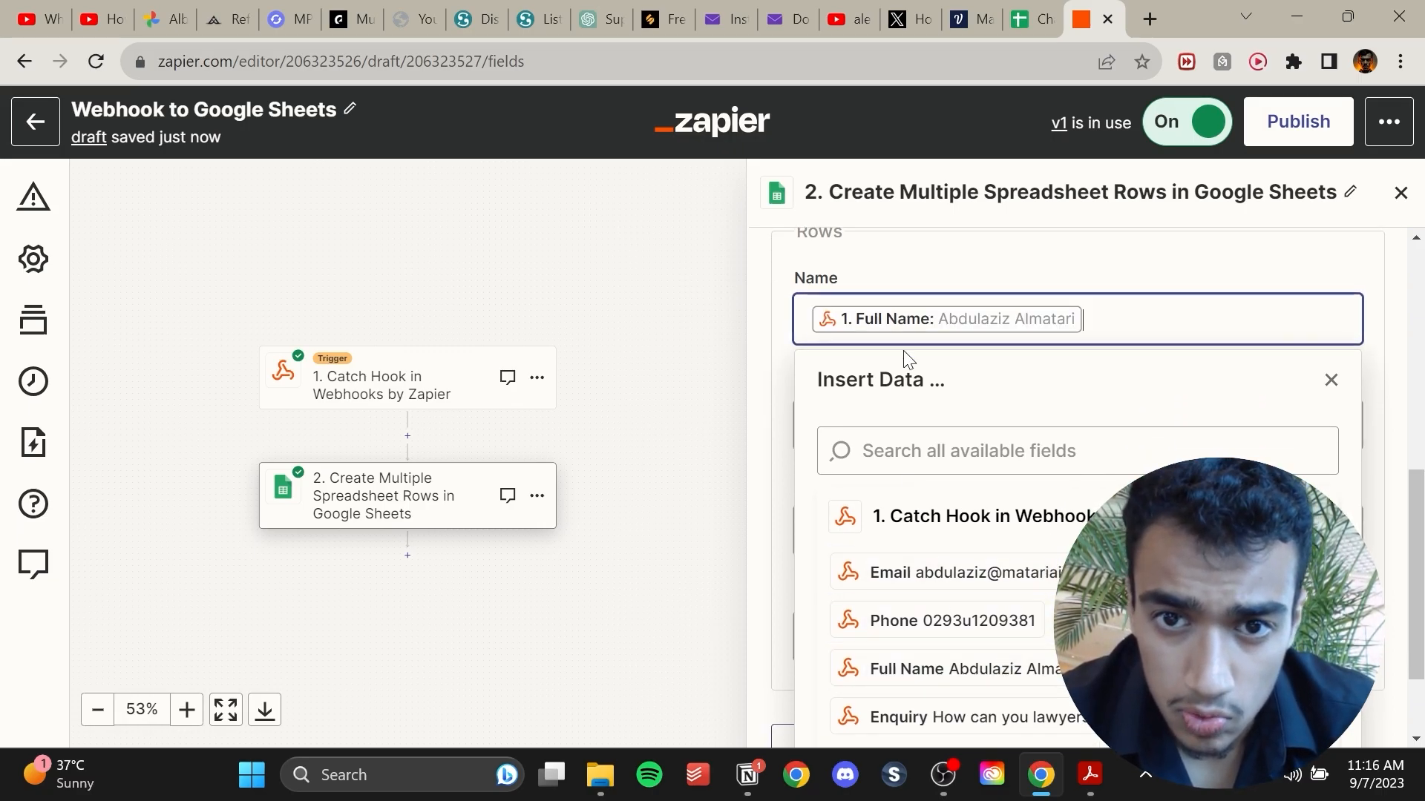
pyautogui.click(980, 245)
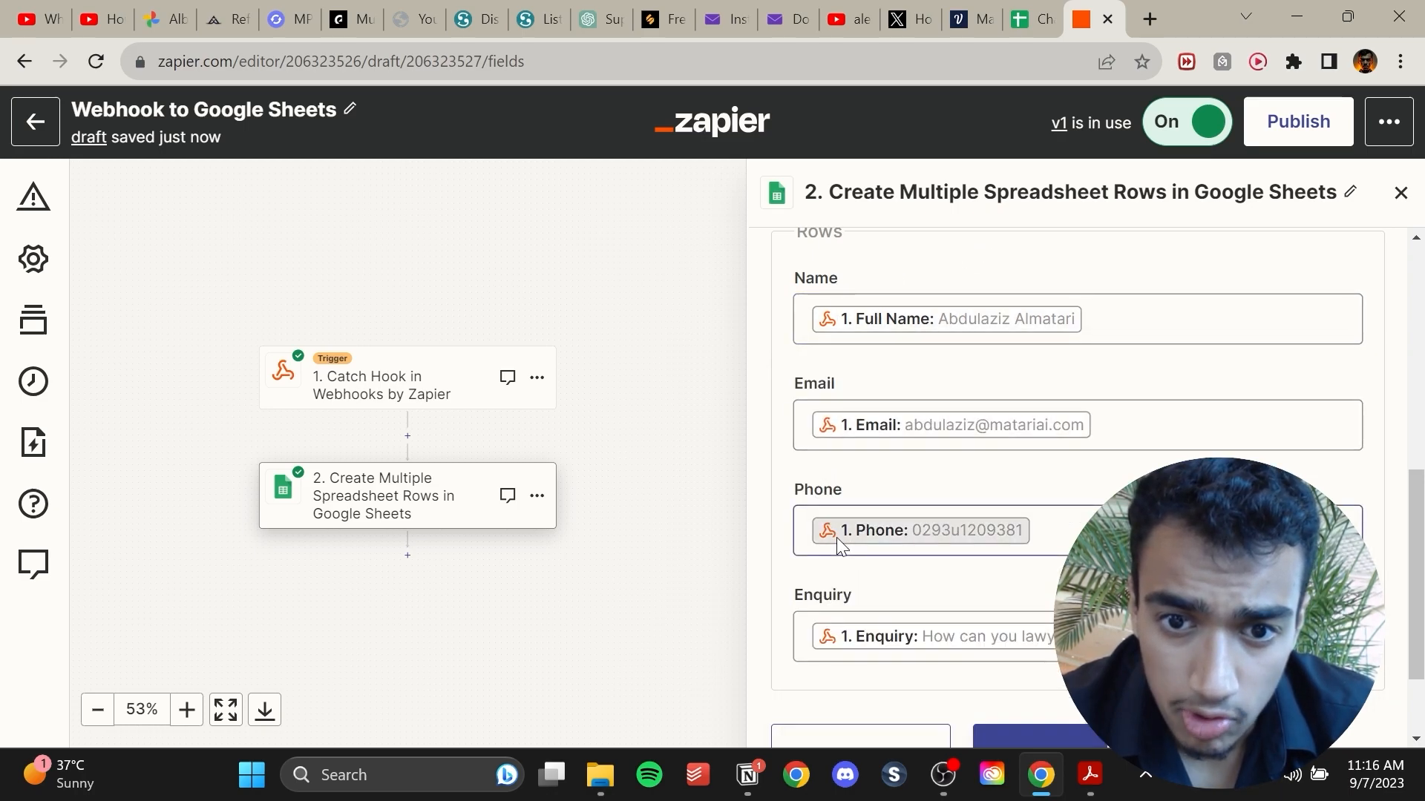
# Review the mapped Name, Email, Phone and Enquiry row fields and compare them with the Google Sheet's columns.
pyautogui.scroll(-2, 839, 592)
pyautogui.scroll(3, 925, 594)
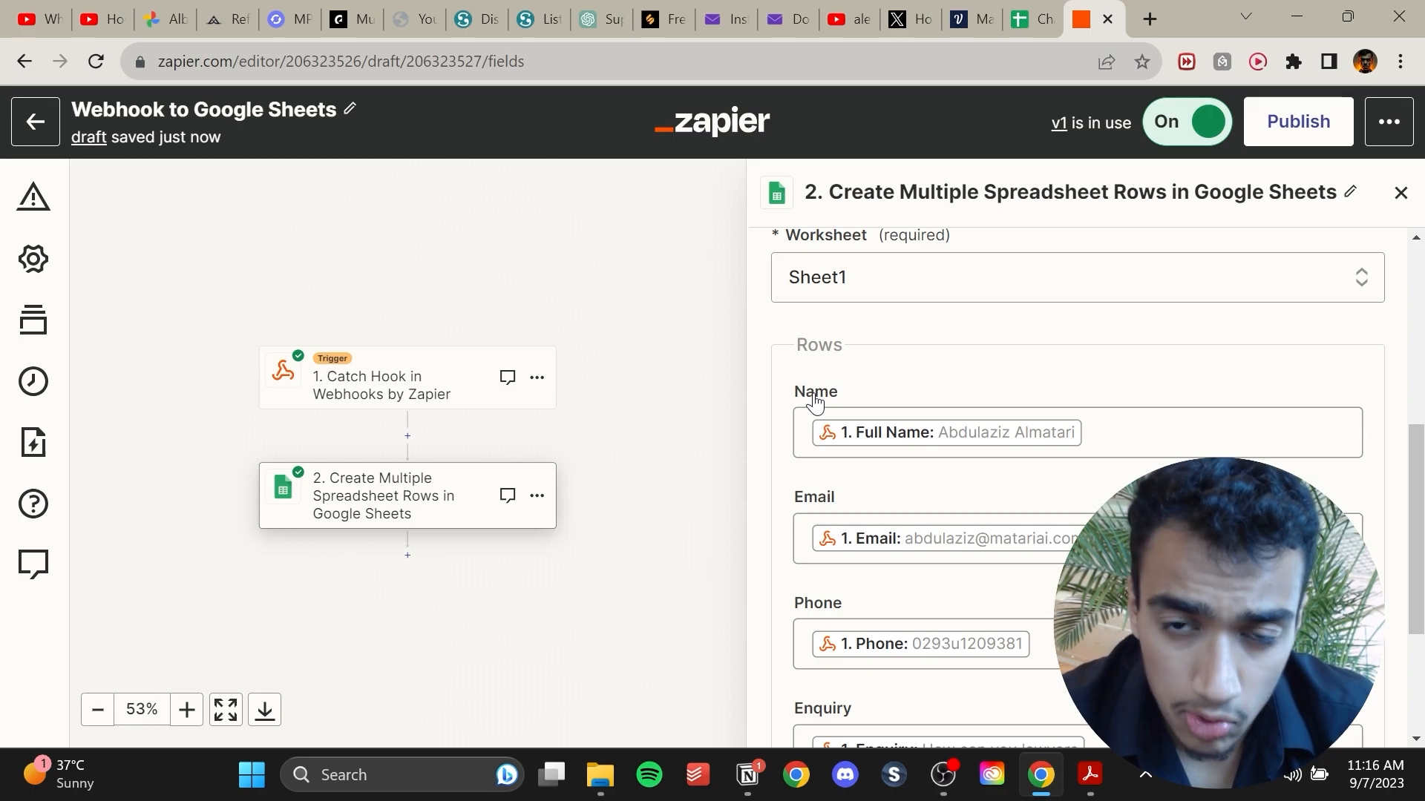
pyautogui.scroll(2, 931, 380)
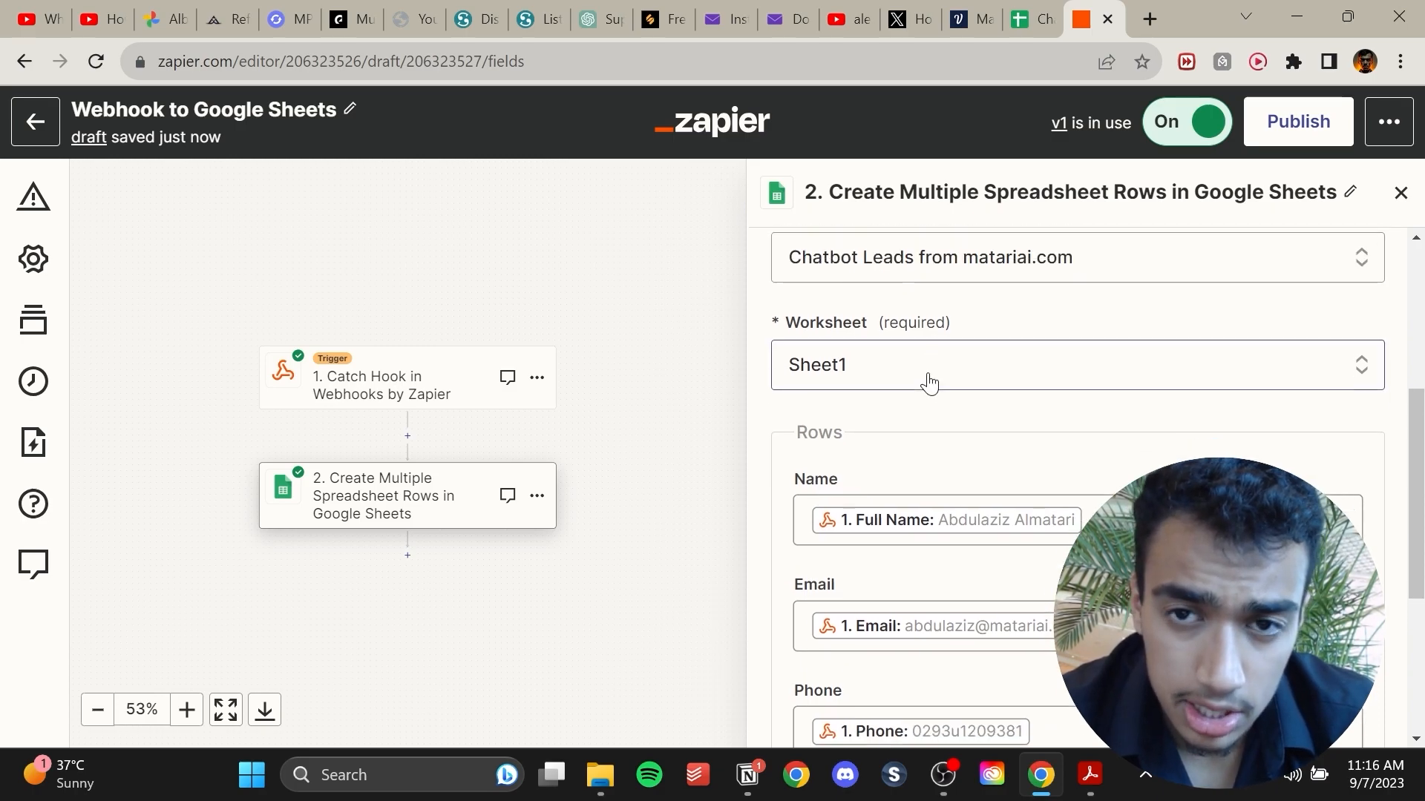
pyautogui.scroll(-2, 933, 383)
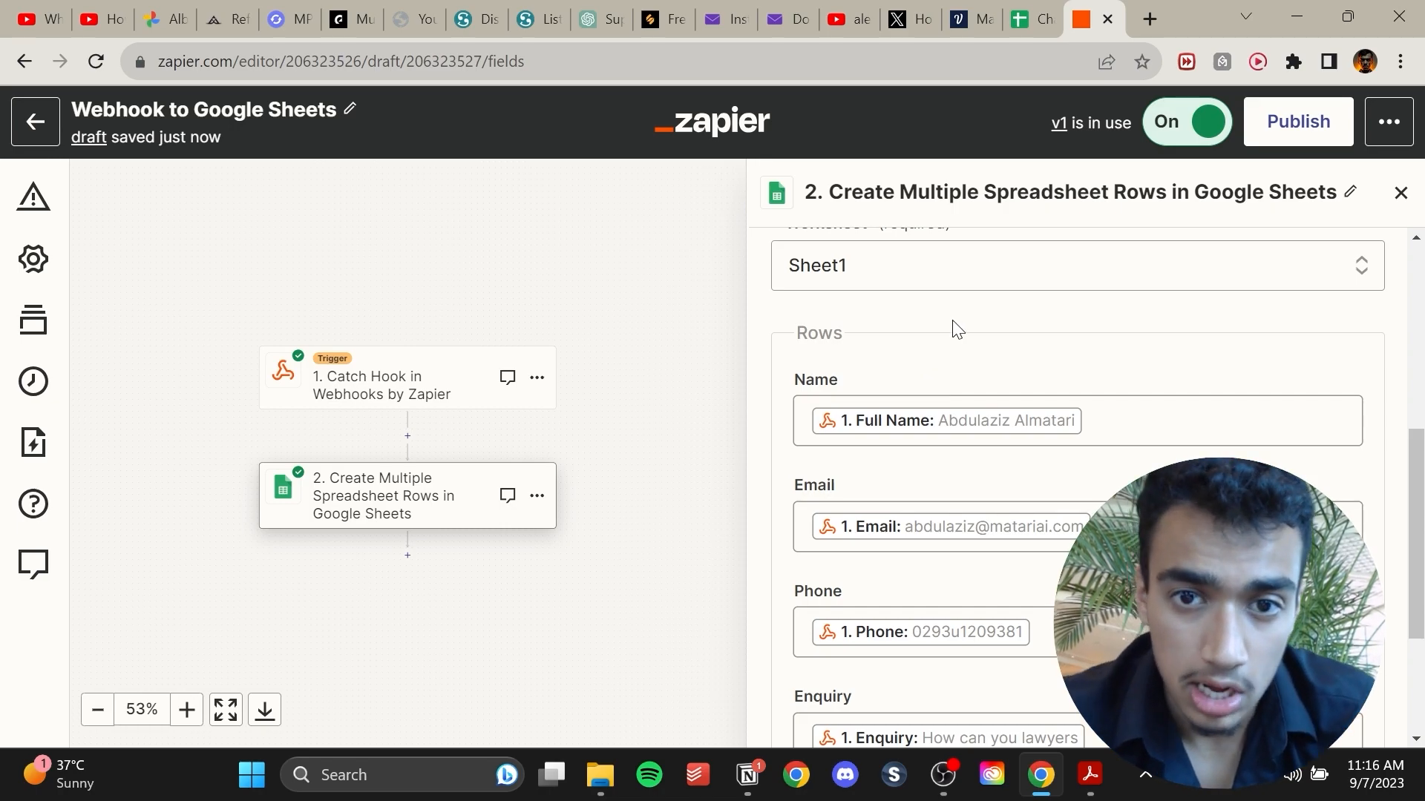
pyautogui.click(1038, 17)
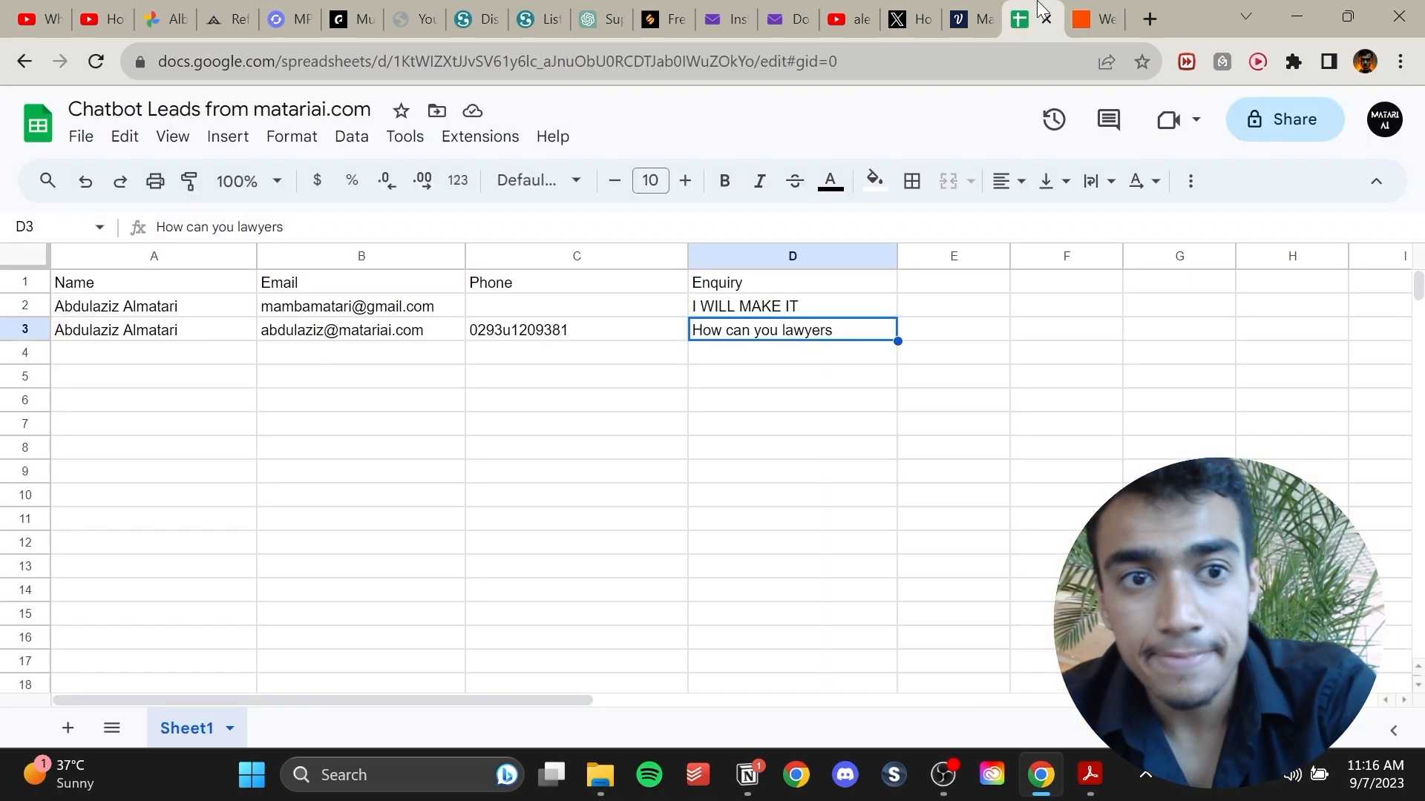
pyautogui.click(1082, 15)
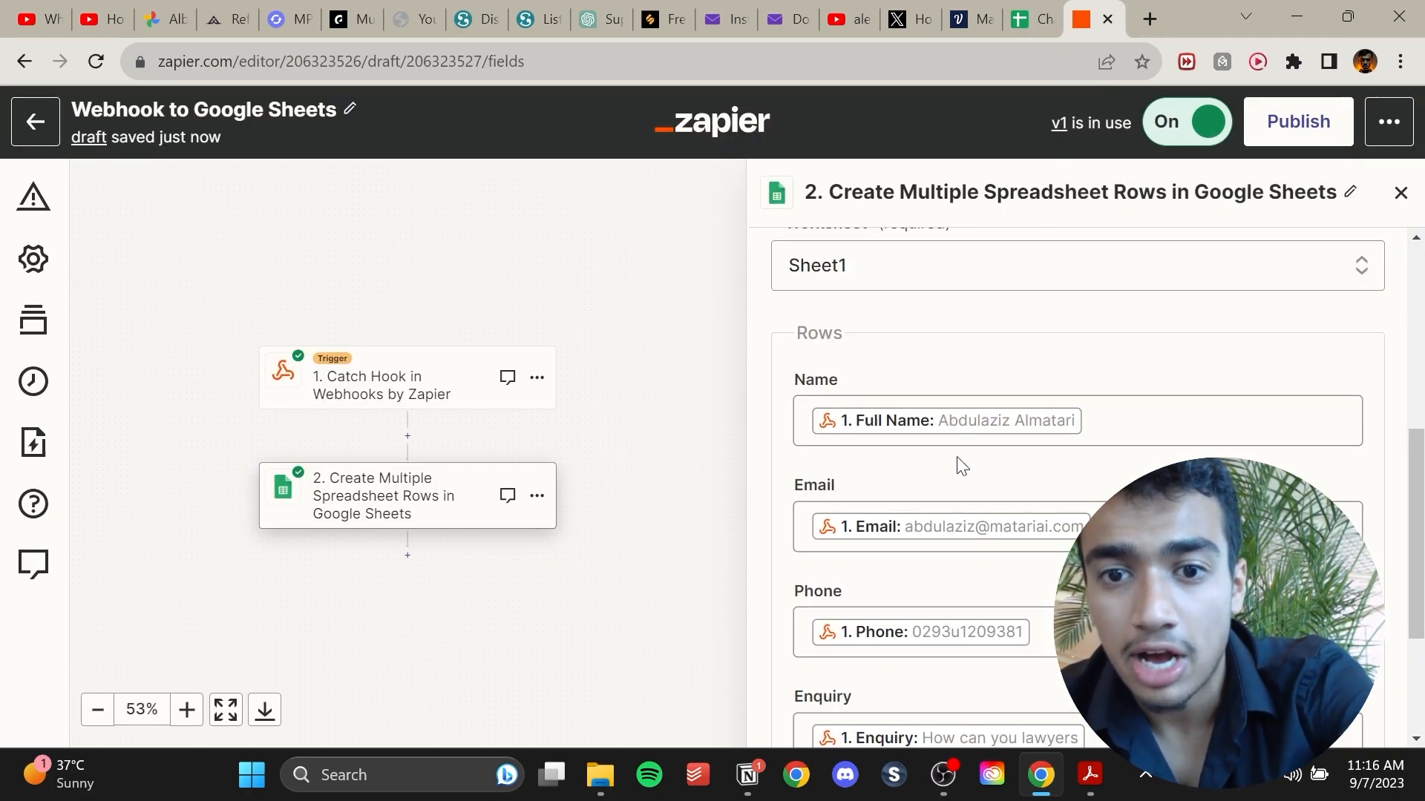
# Continue past the action setup and publish the Zap.
pyautogui.scroll(-3, 962, 466)
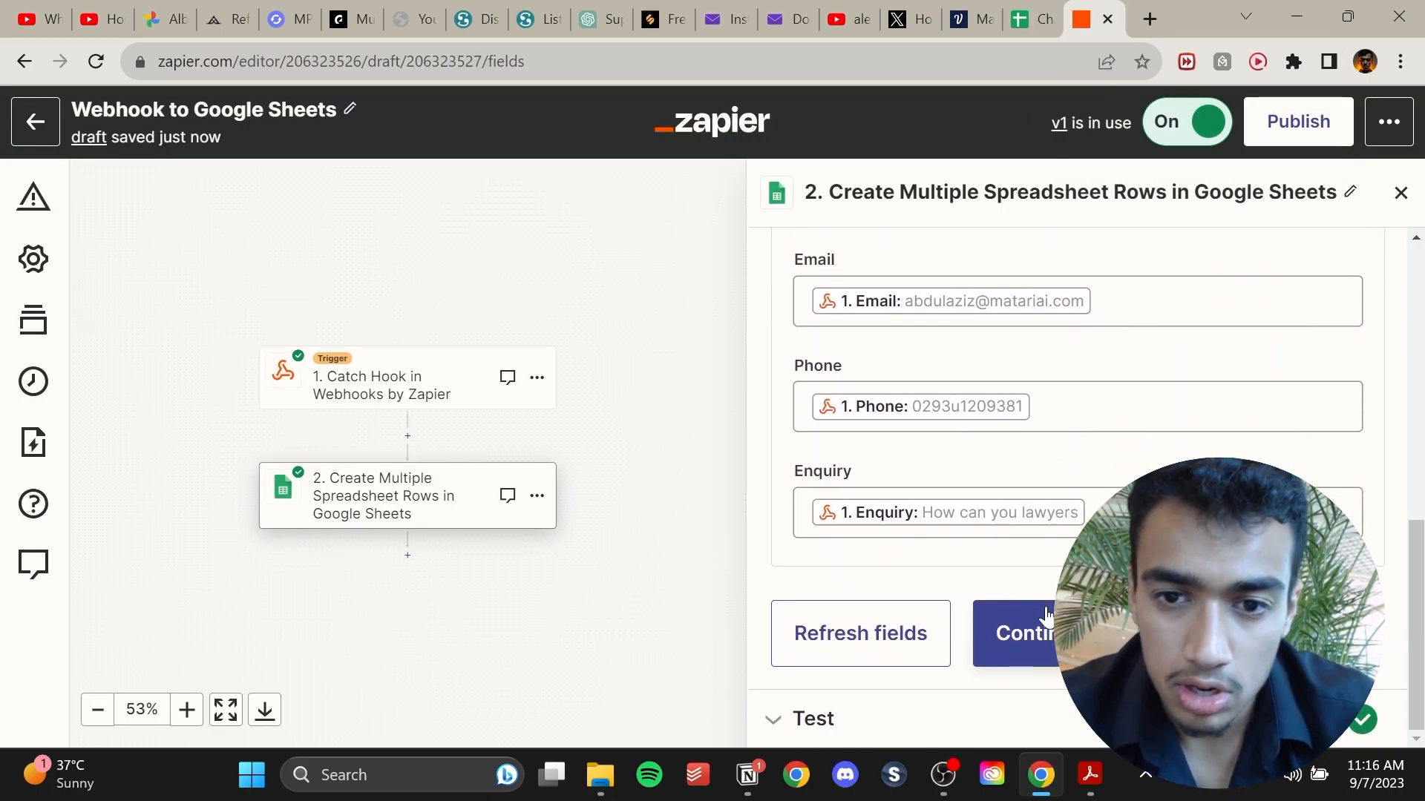
pyautogui.click(1008, 653)
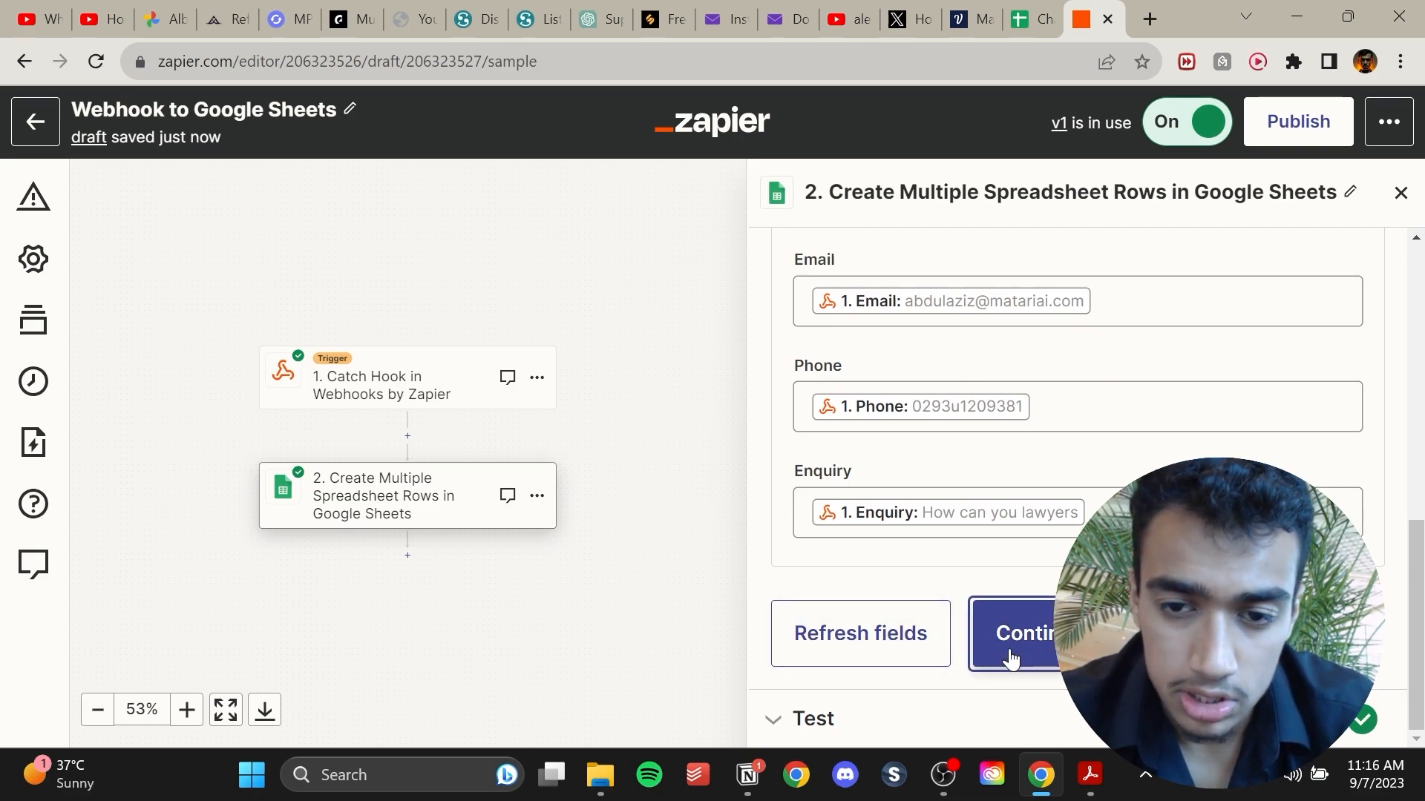
pyautogui.scroll(-2, 1001, 477)
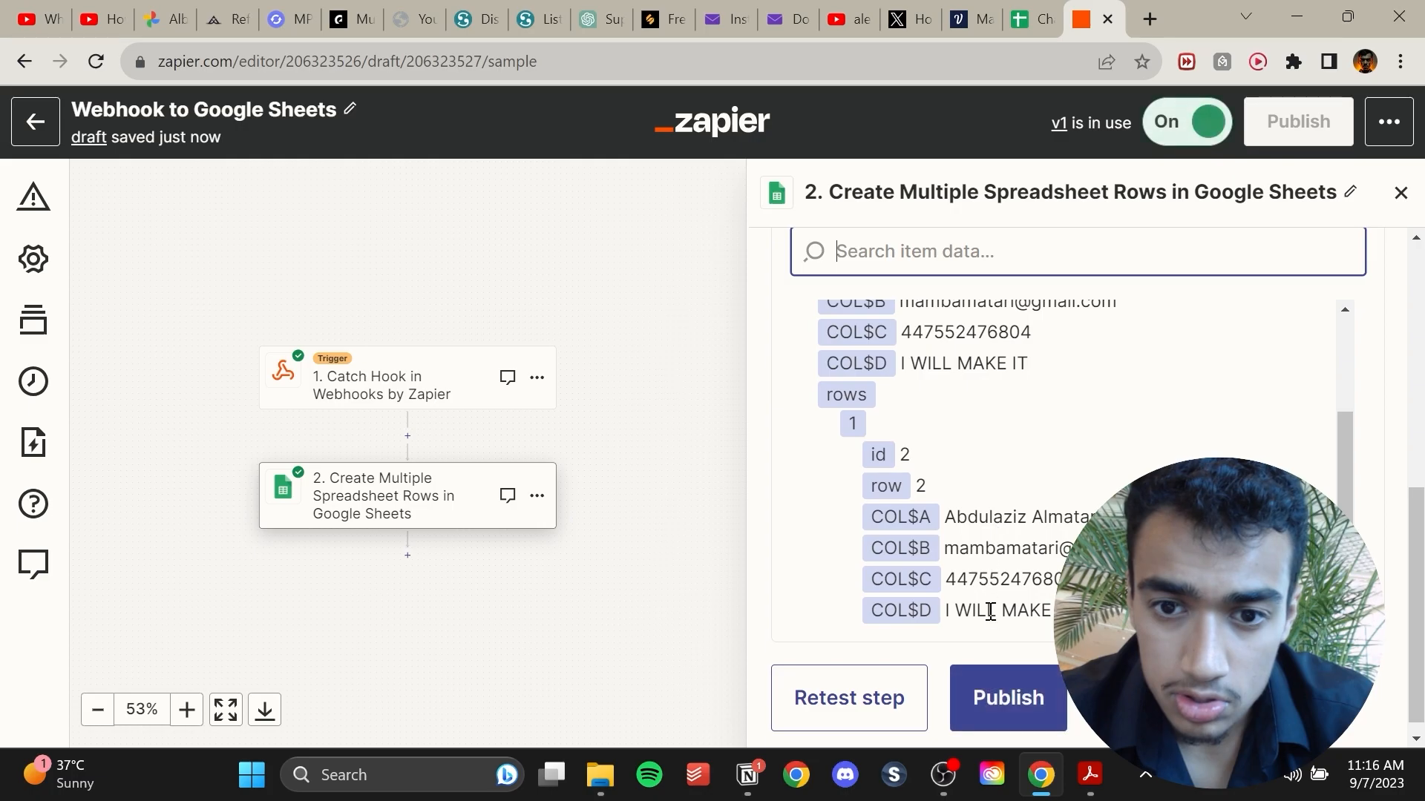
pyautogui.click(1007, 709)
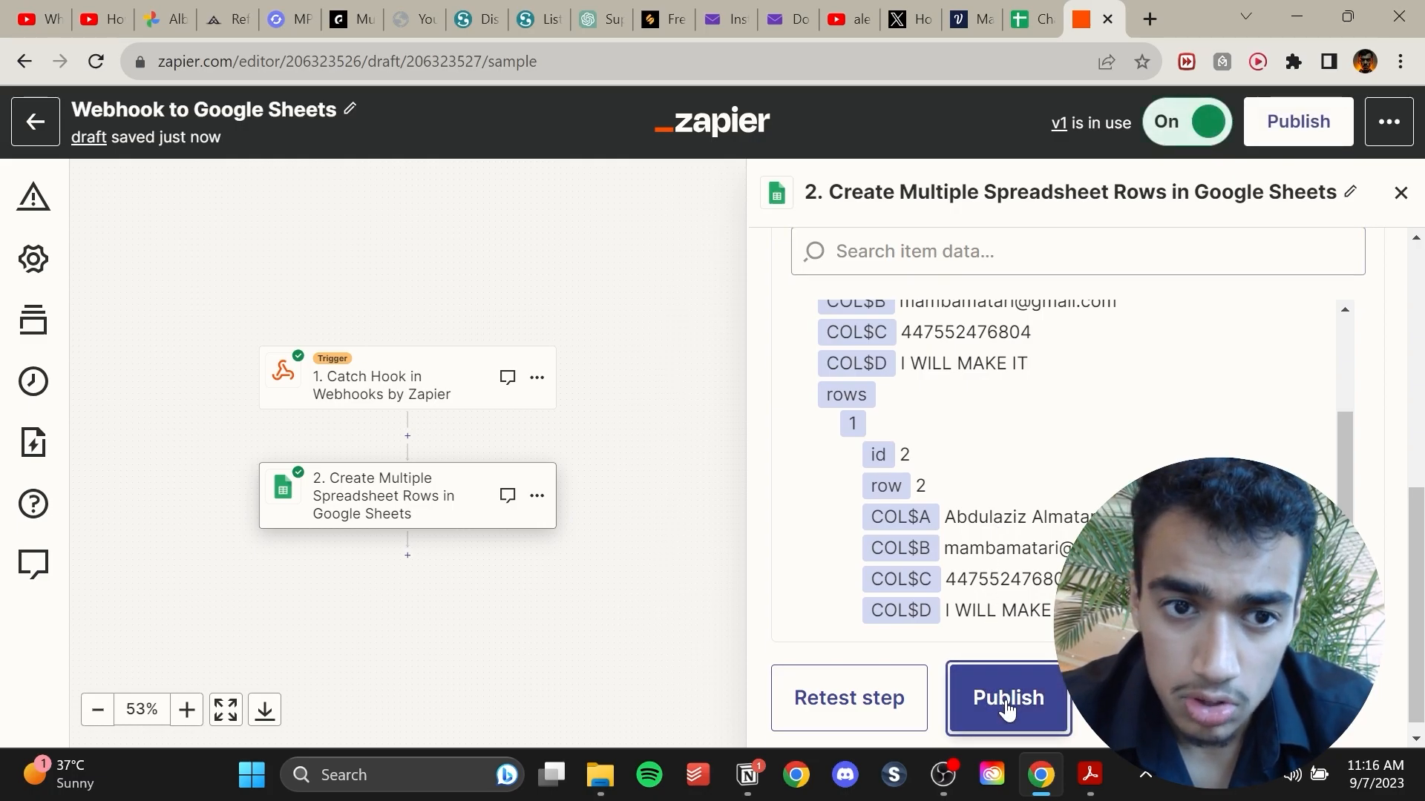
pyautogui.click(35, 121)
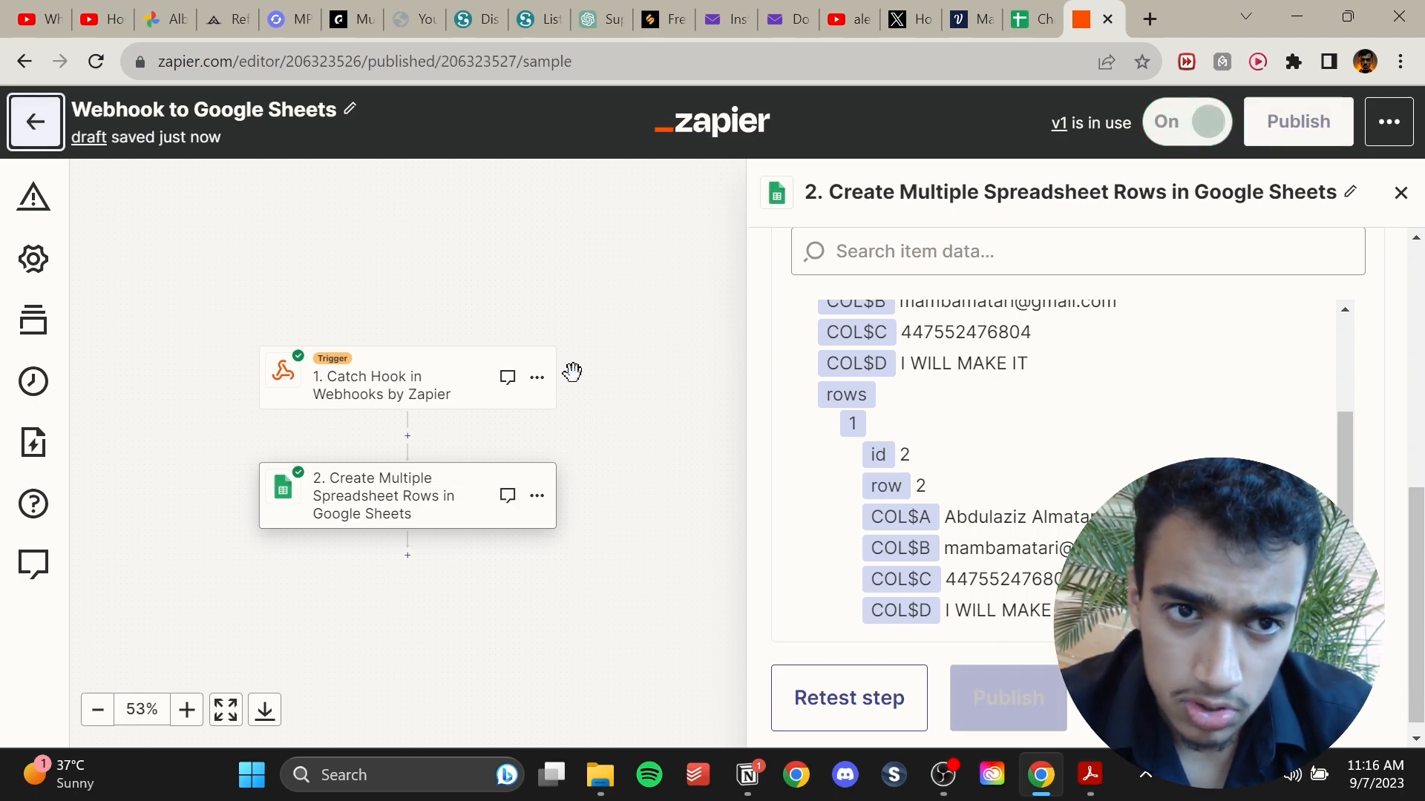
# Return to Voiceflow and attach a new Text block to the API block's Success path.
pyautogui.click(1109, 20)
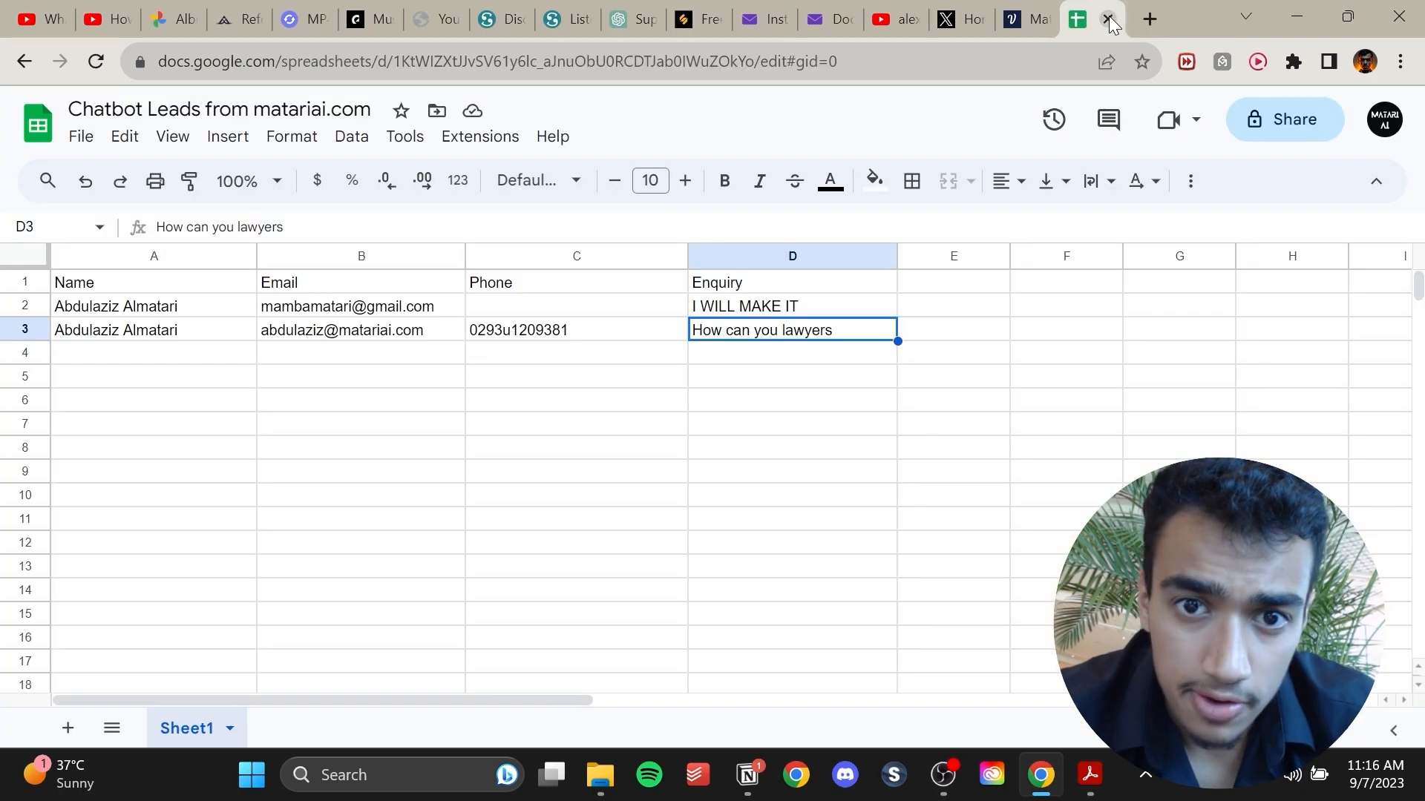
pyautogui.click(1017, 20)
pyautogui.click(757, 306)
pyautogui.hscroll(2, 893, 403)
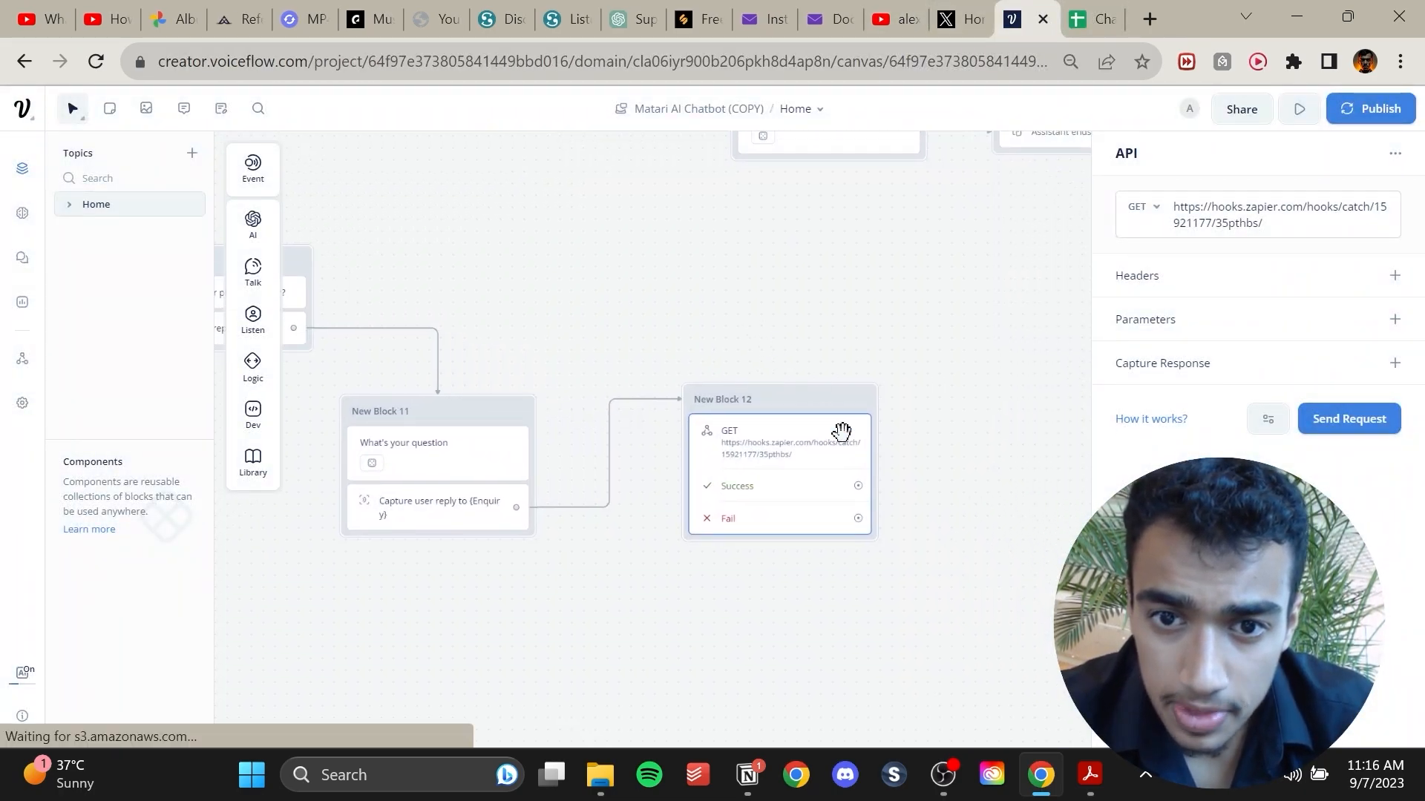
pyautogui.click(877, 620)
pyautogui.scroll(2, 877, 620)
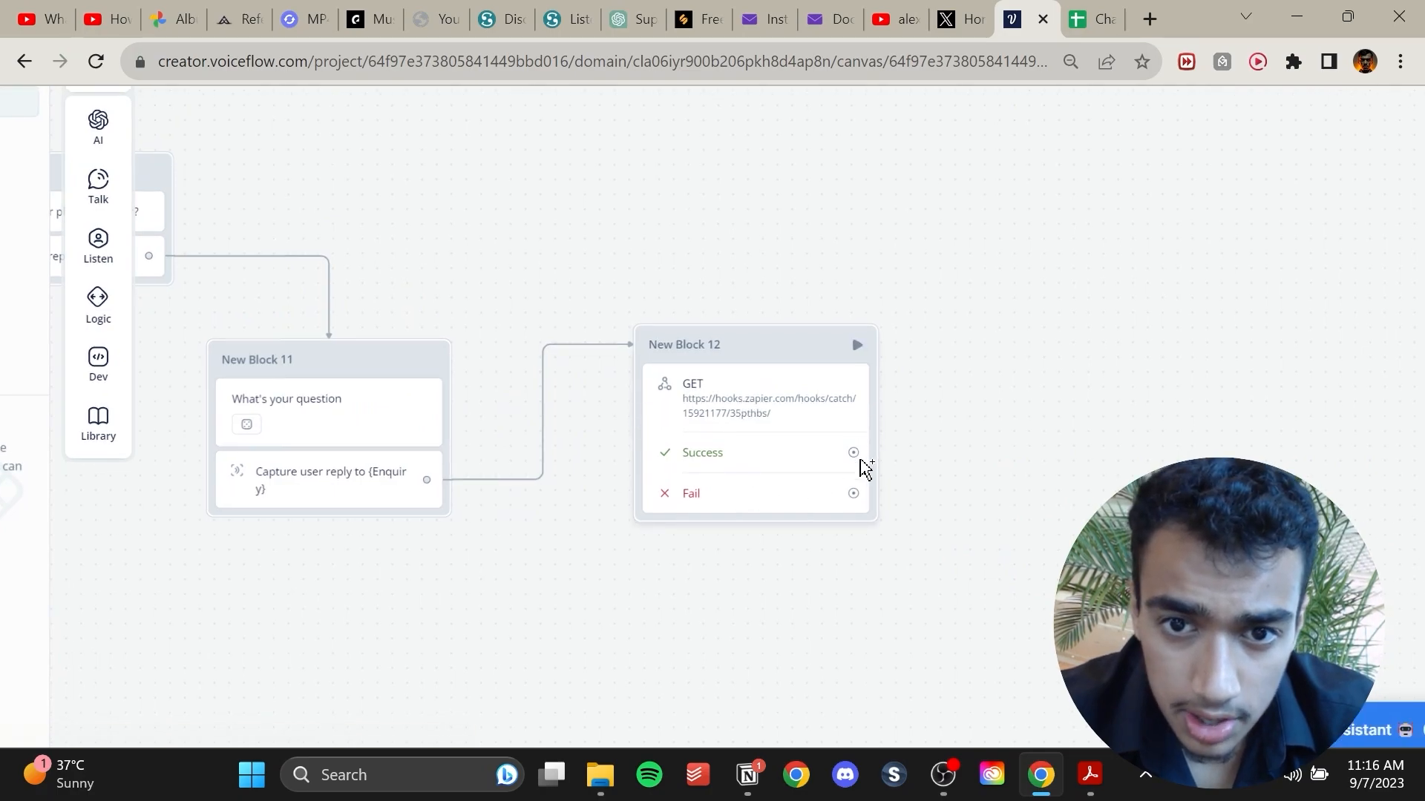
pyautogui.moveTo(855, 458); pyautogui.dragTo(932, 451)
pyautogui.moveTo(1014, 521)
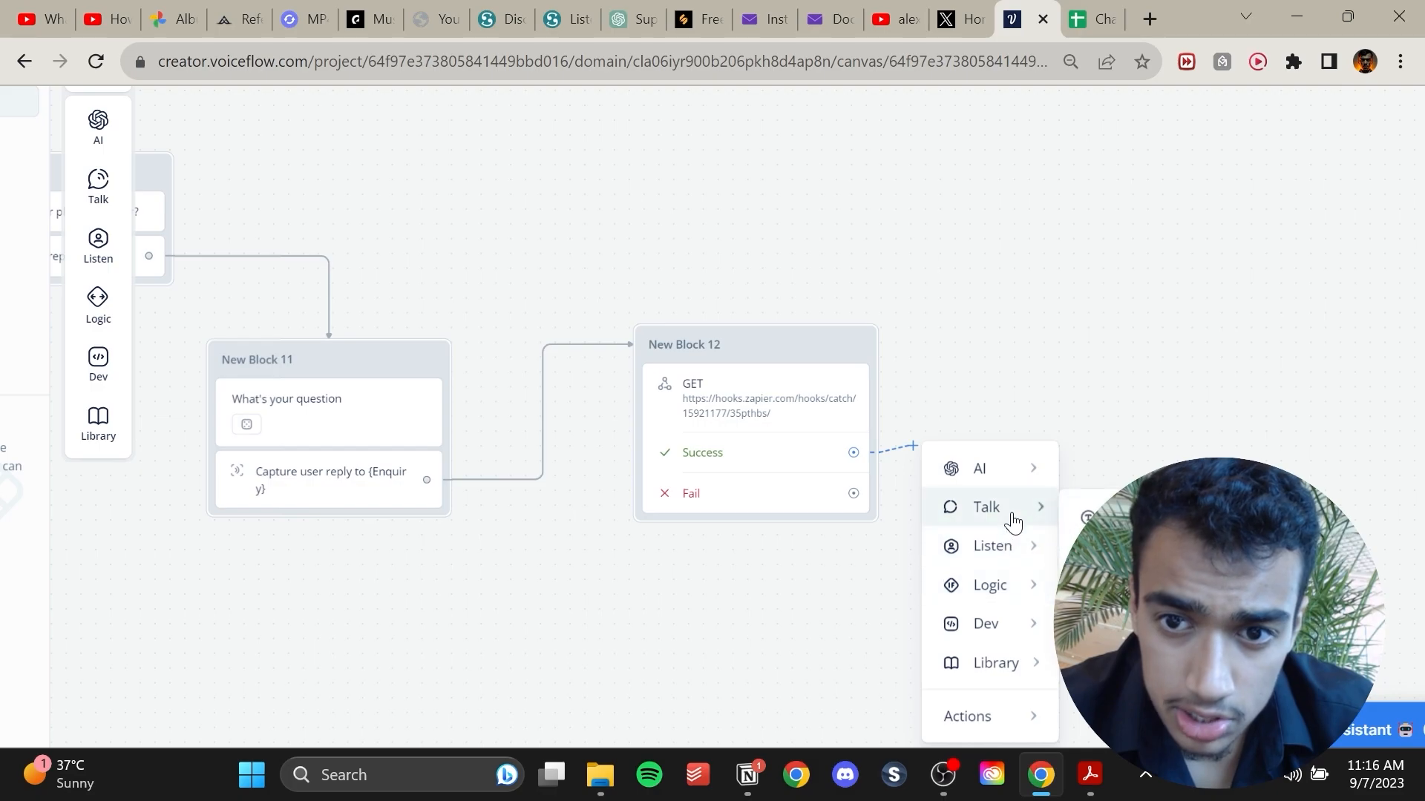
pyautogui.click(1085, 514)
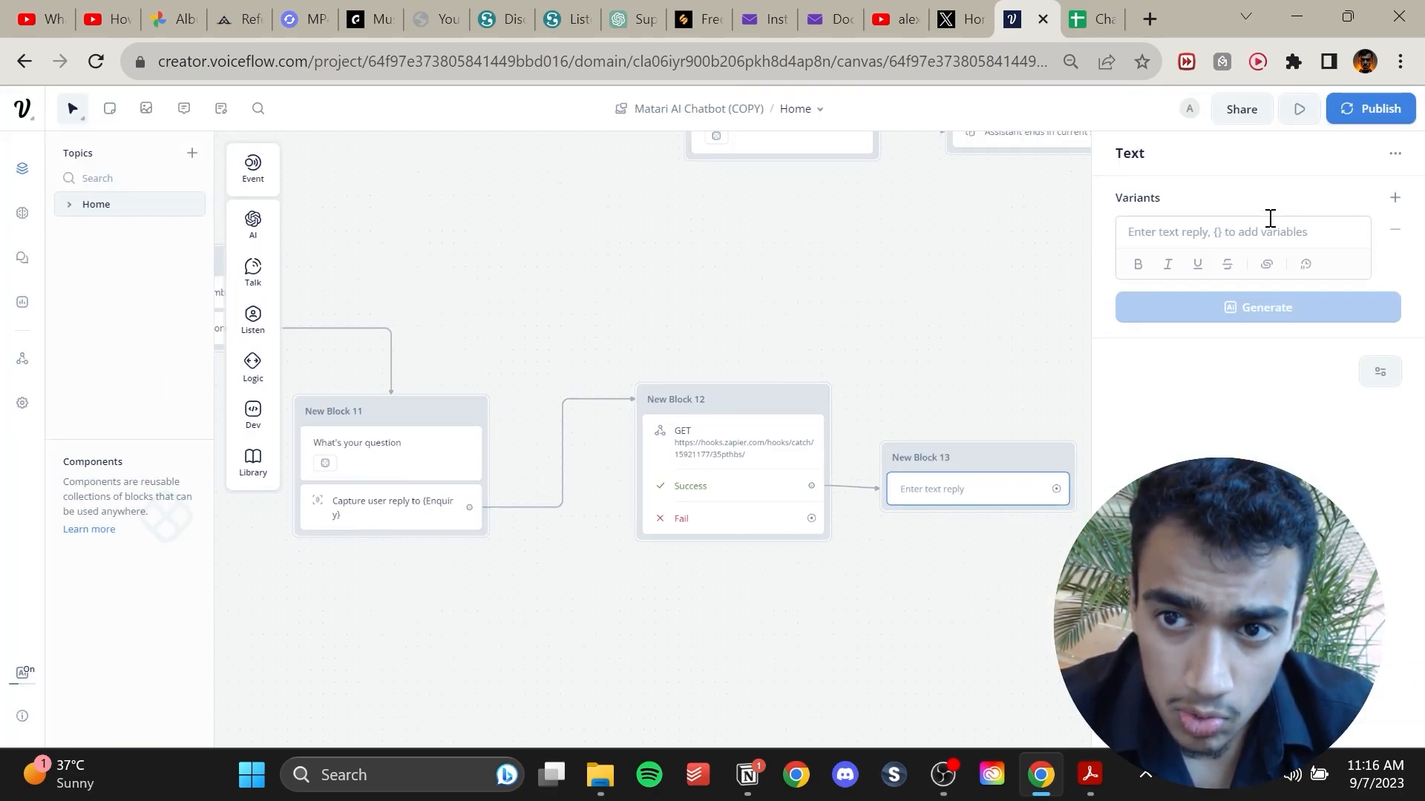
# Enter the reply "Thank you for your enquiry, we'll be in touch with you soon" in the new Text block.
pyautogui.click(1270, 219)
pyautogui.write('T')
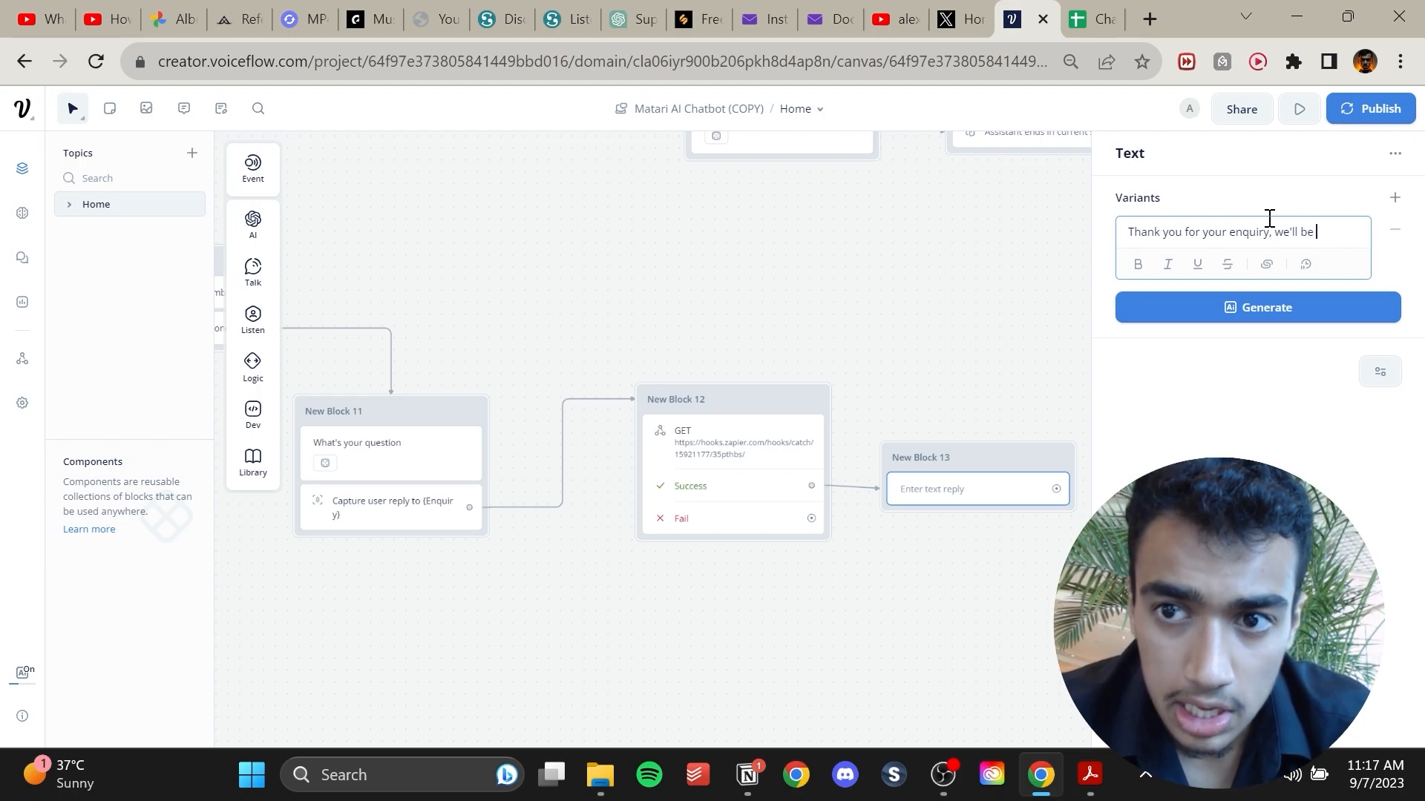
pyautogui.write('iwt')
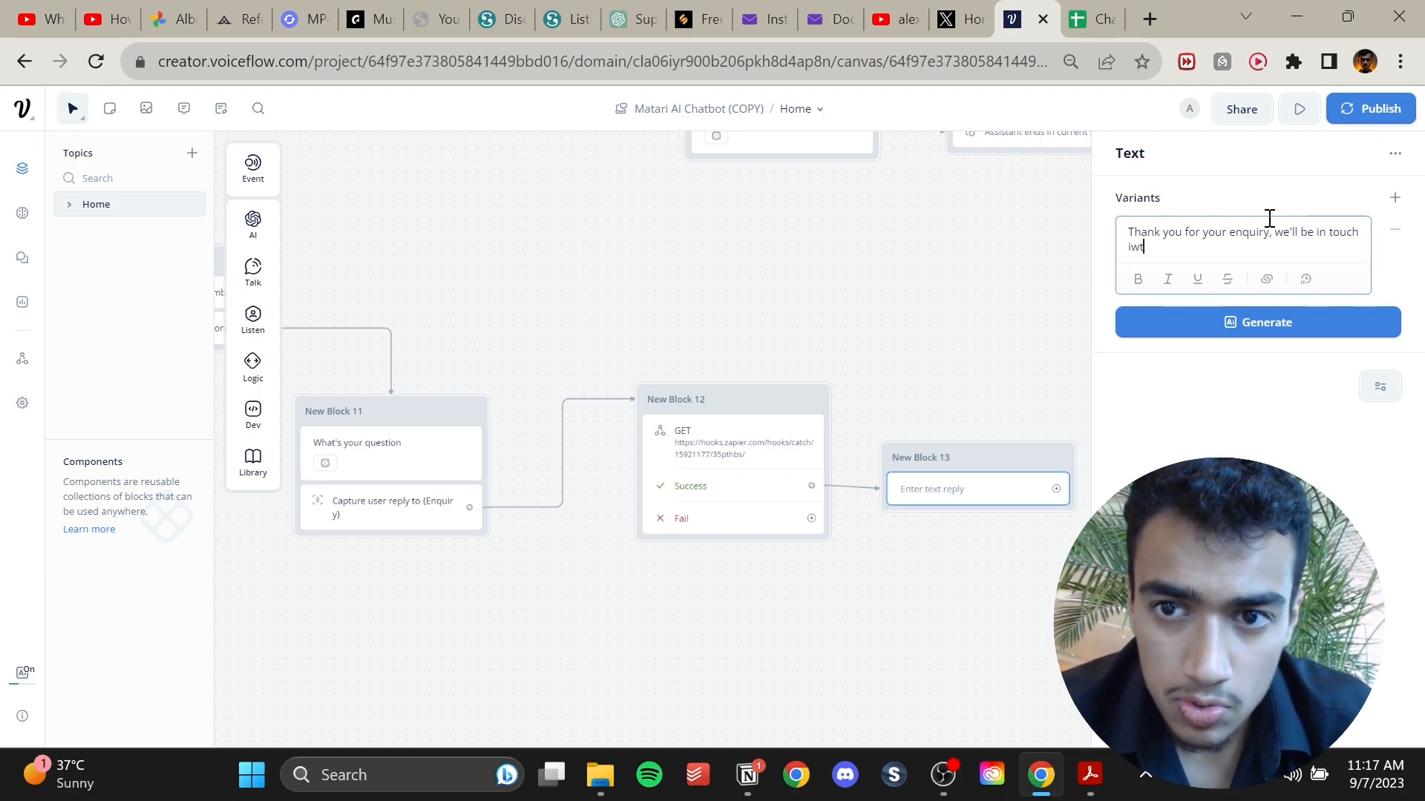
pyautogui.press('BackSpace')
pyautogui.press('BackSpace')
pyautogui.press('BackSpace')
pyautogui.write('with you soon')
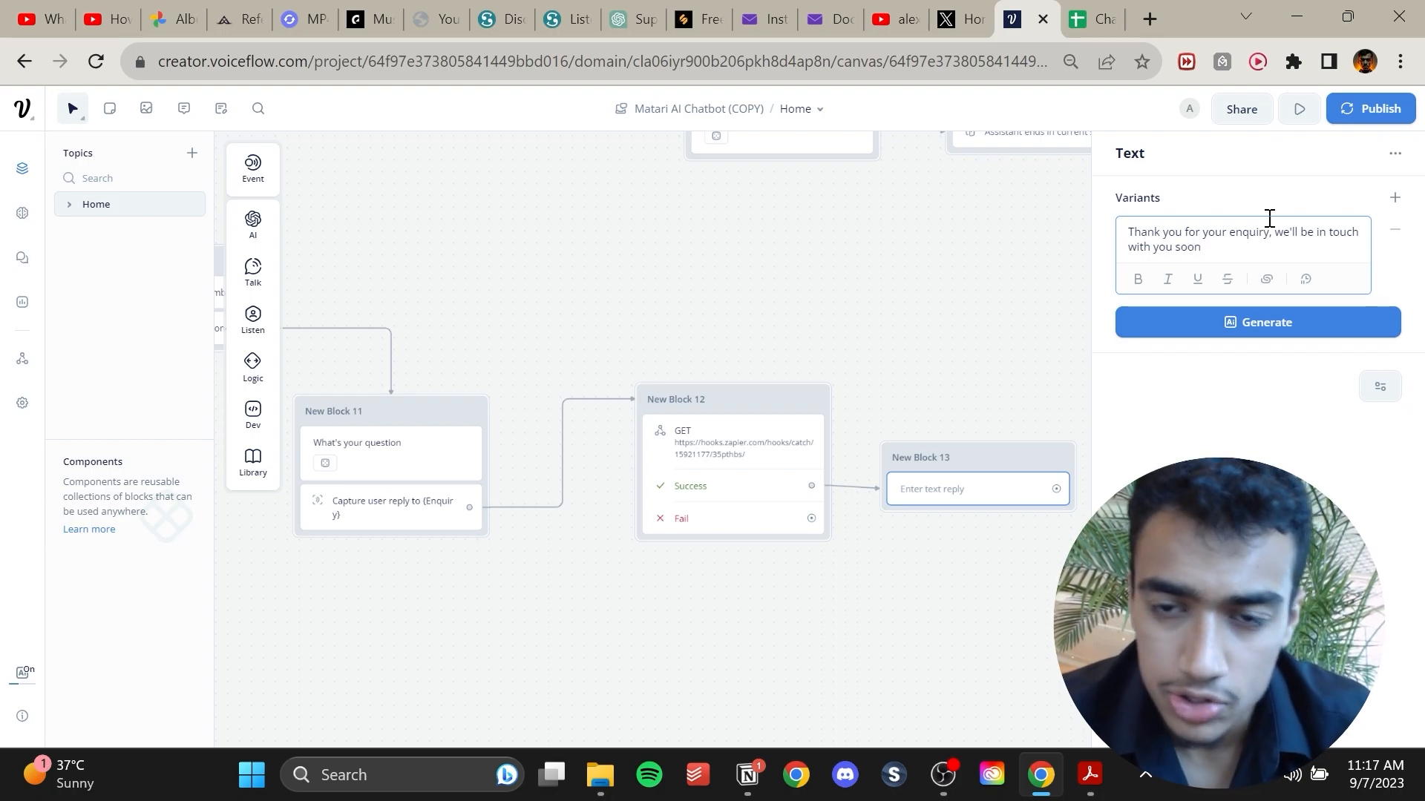
# Generate AI variants of the thank-you reply and dismiss the variant shortcuts tip.
pyautogui.click(1190, 323)
pyautogui.click(1186, 386)
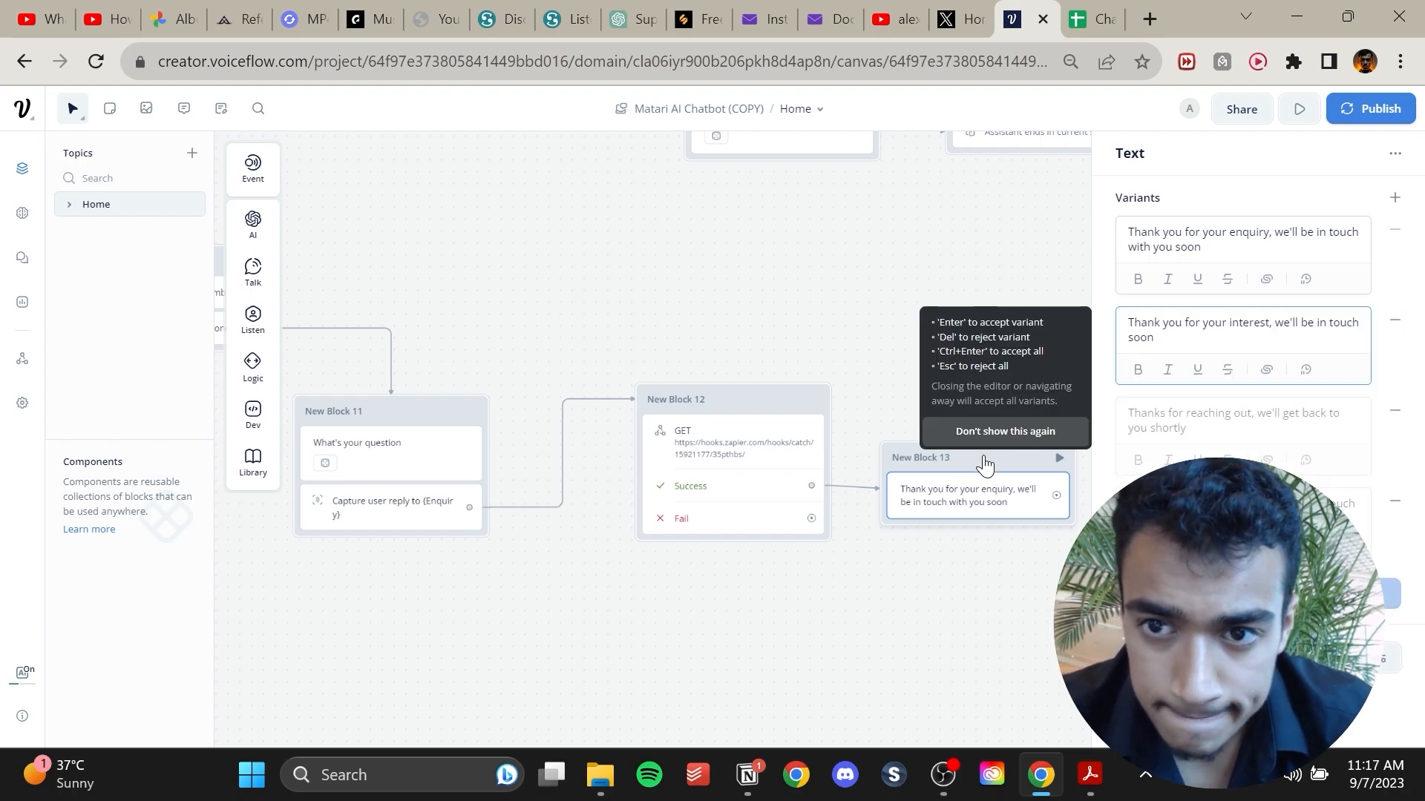
pyautogui.click(993, 431)
pyautogui.moveTo(922, 352); pyautogui.dragTo(689, 269)
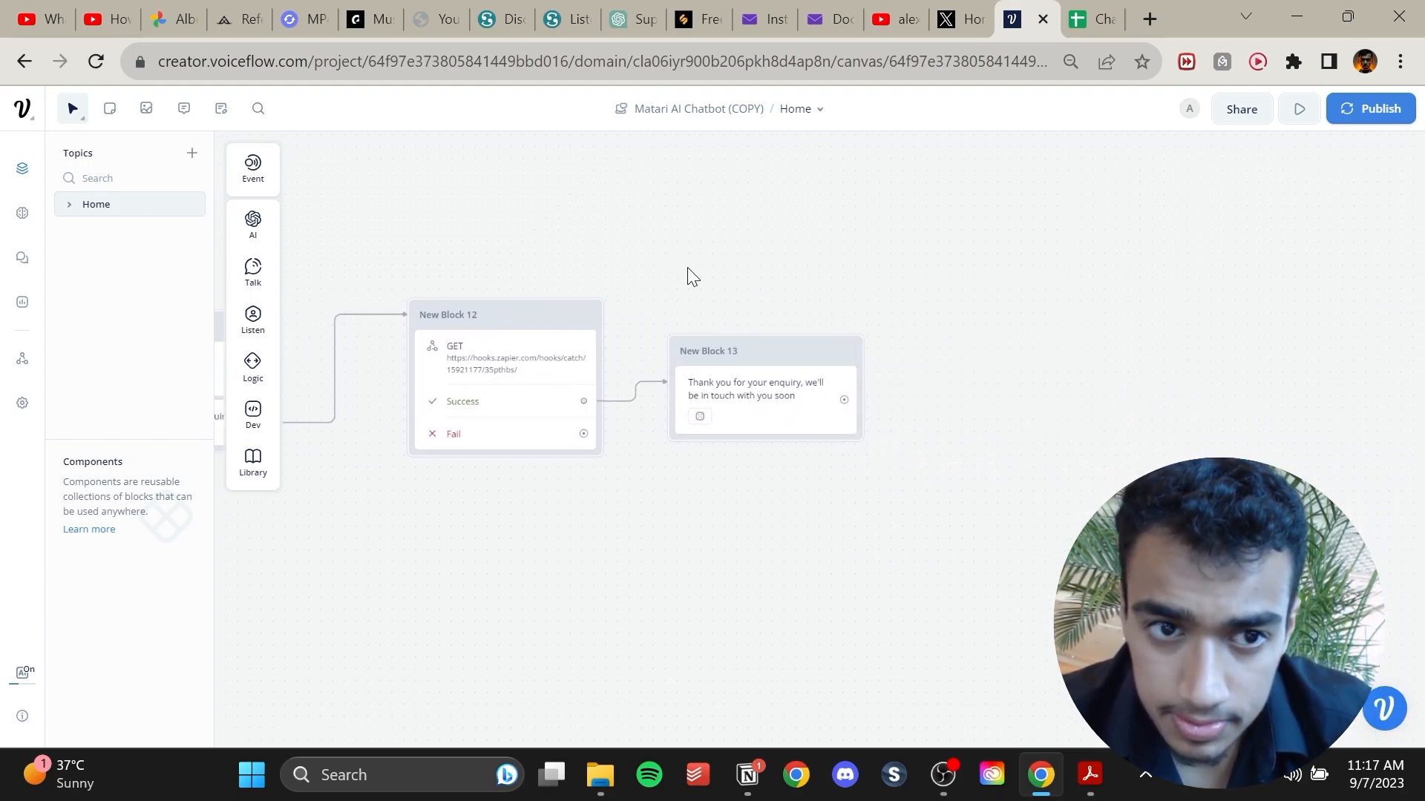
# Add an End block connected after the thank-you message block.
pyautogui.moveTo(233, 283)
pyautogui.moveTo(243, 394)
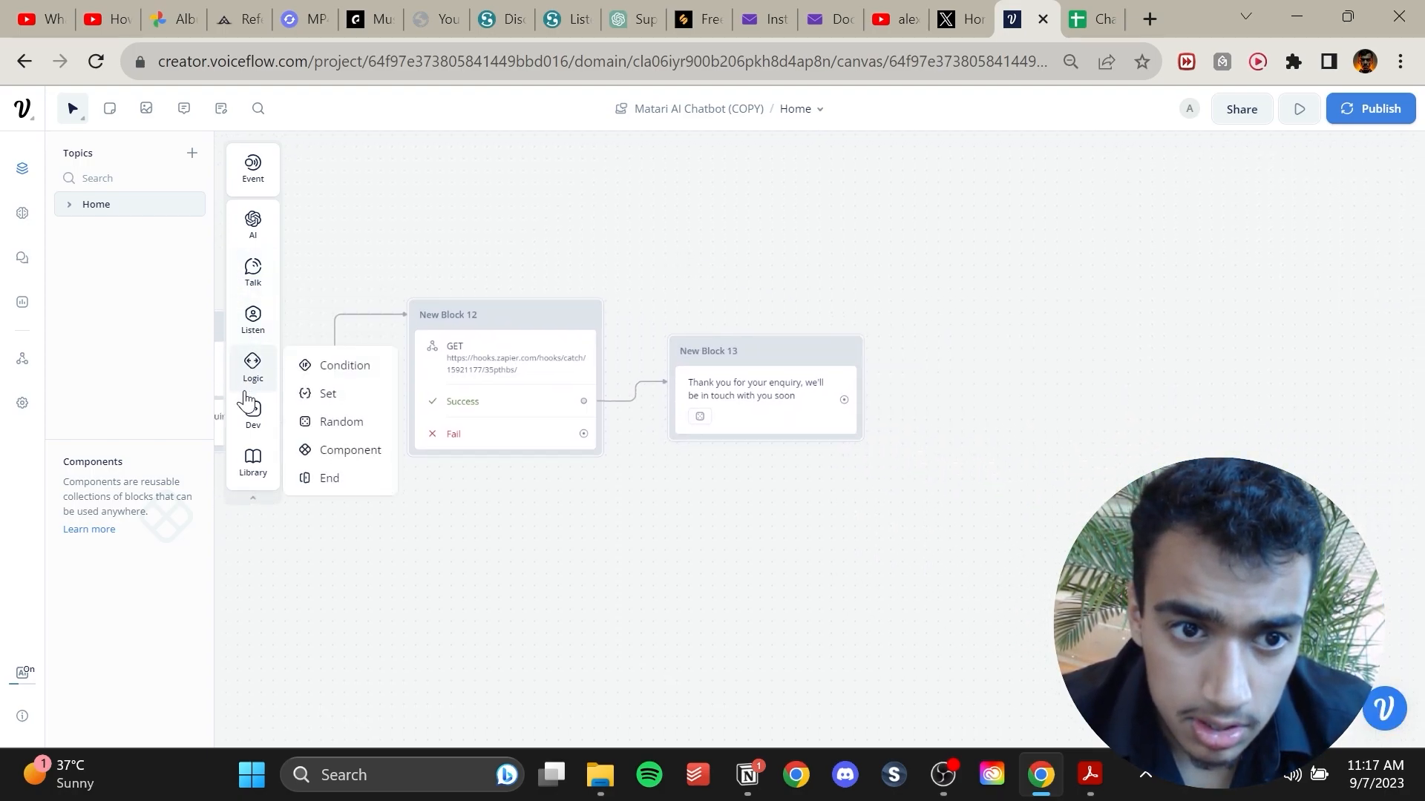
pyautogui.moveTo(327, 478); pyautogui.dragTo(987, 387)
pyautogui.moveTo(729, 522); pyautogui.dragTo(1039, 442)
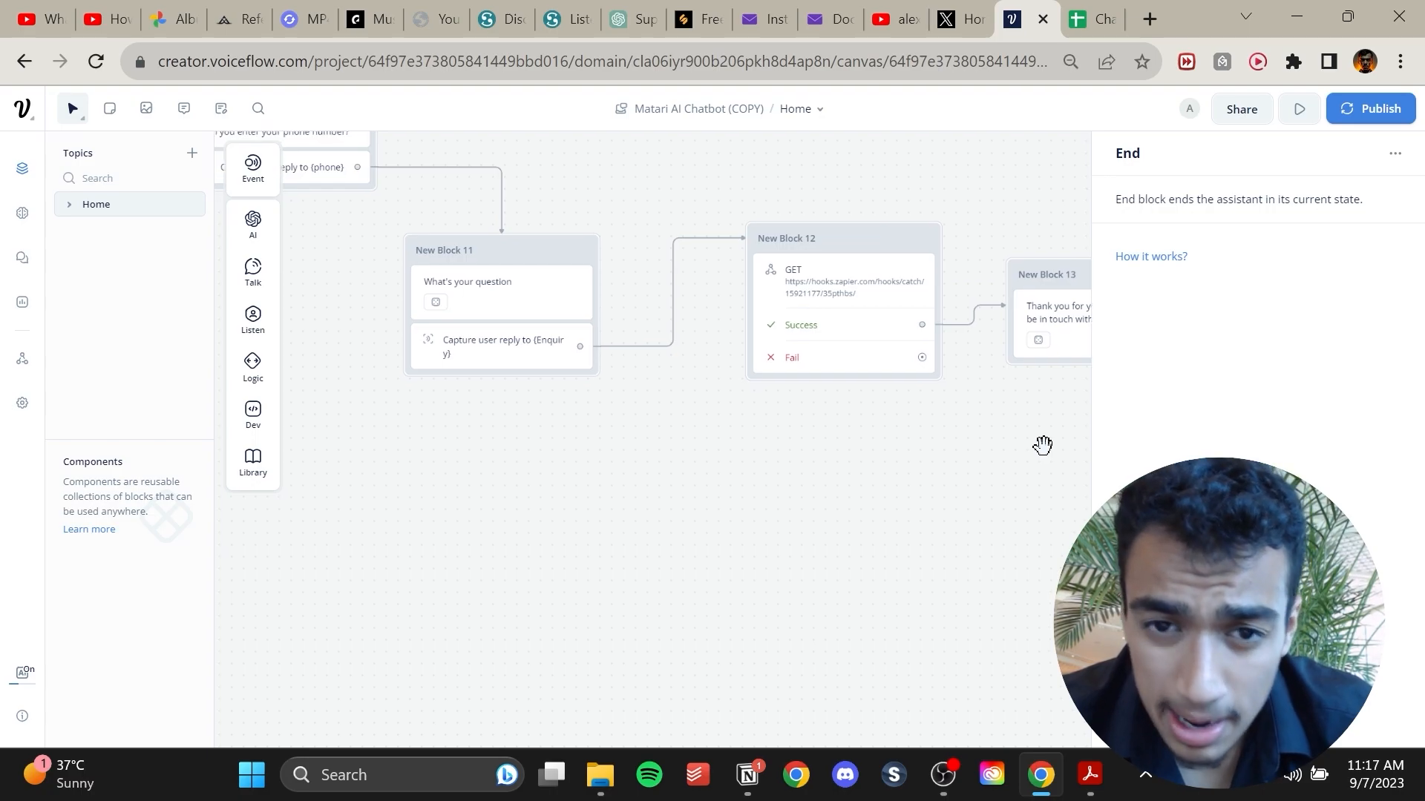
pyautogui.moveTo(1043, 445); pyautogui.dragTo(1031, 472)
pyautogui.click(1032, 472)
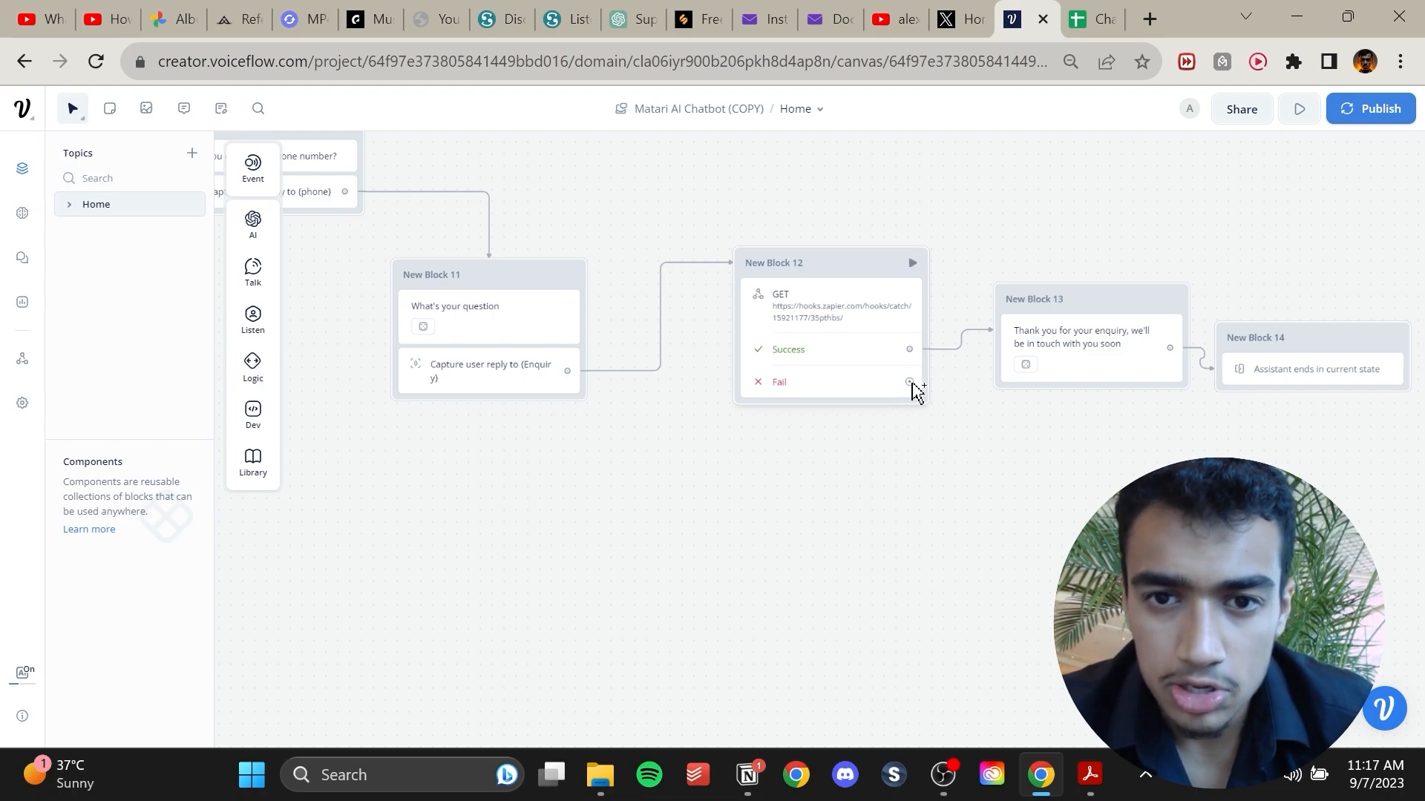
# Attach a new Text block to the API block's Fail path.
pyautogui.moveTo(913, 383); pyautogui.dragTo(893, 519)
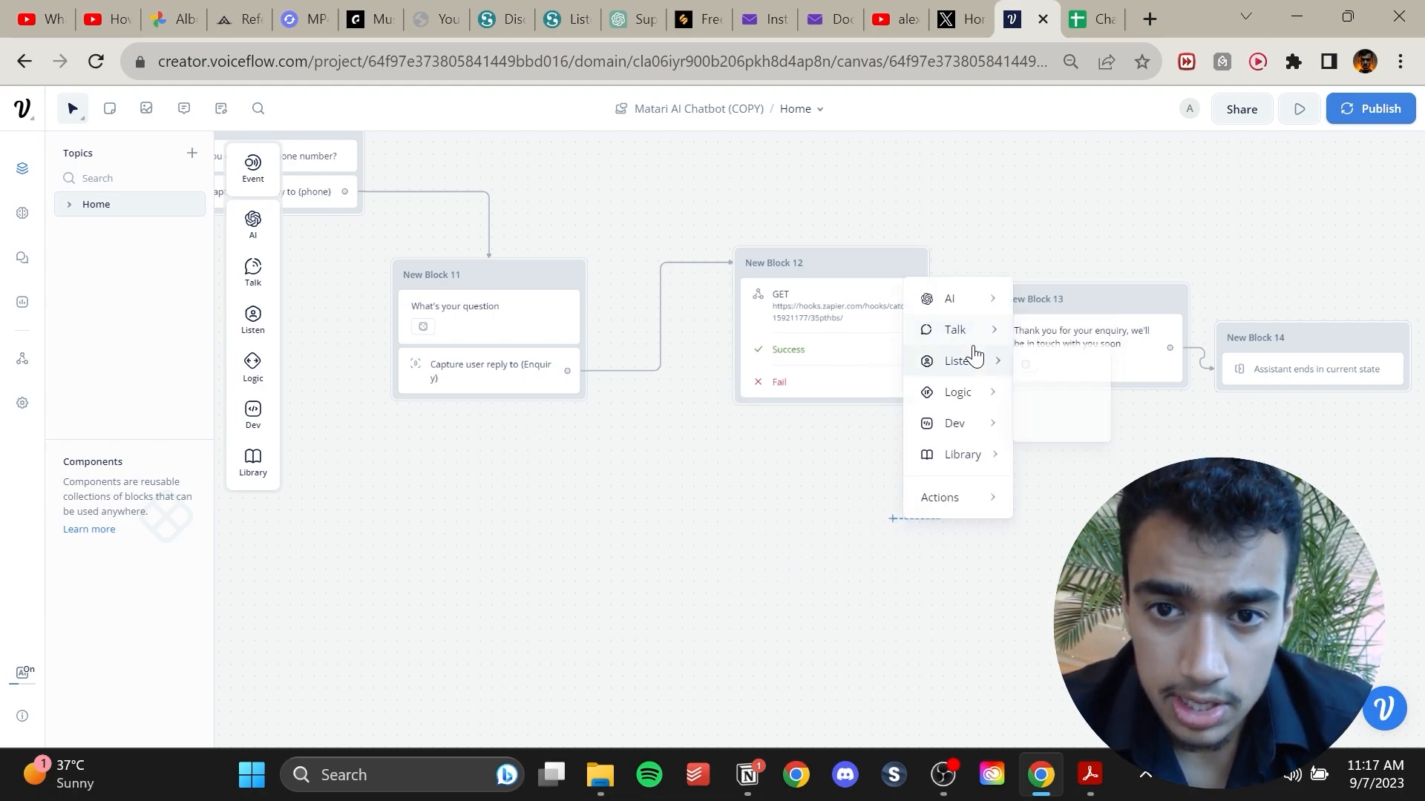
pyautogui.moveTo(986, 394)
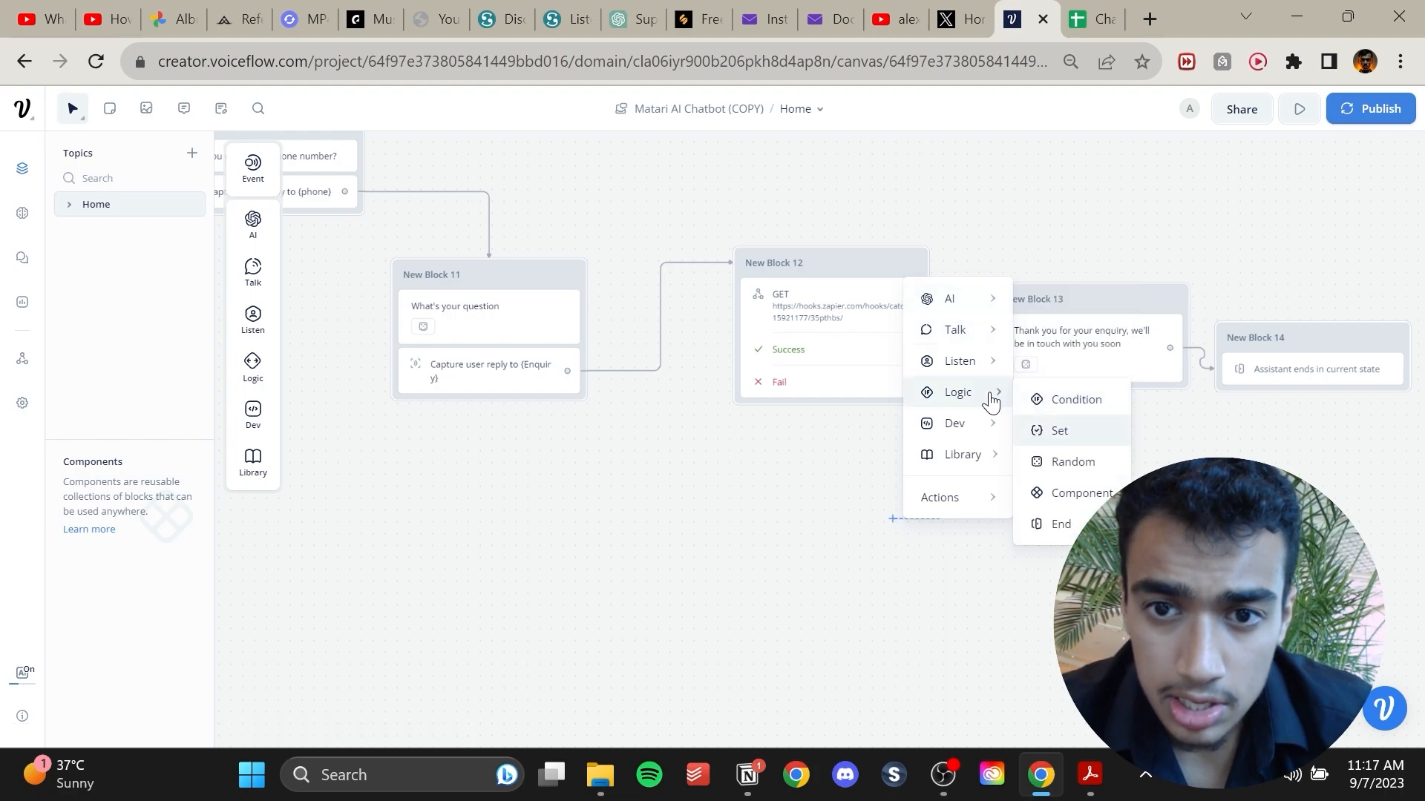
pyautogui.moveTo(978, 337)
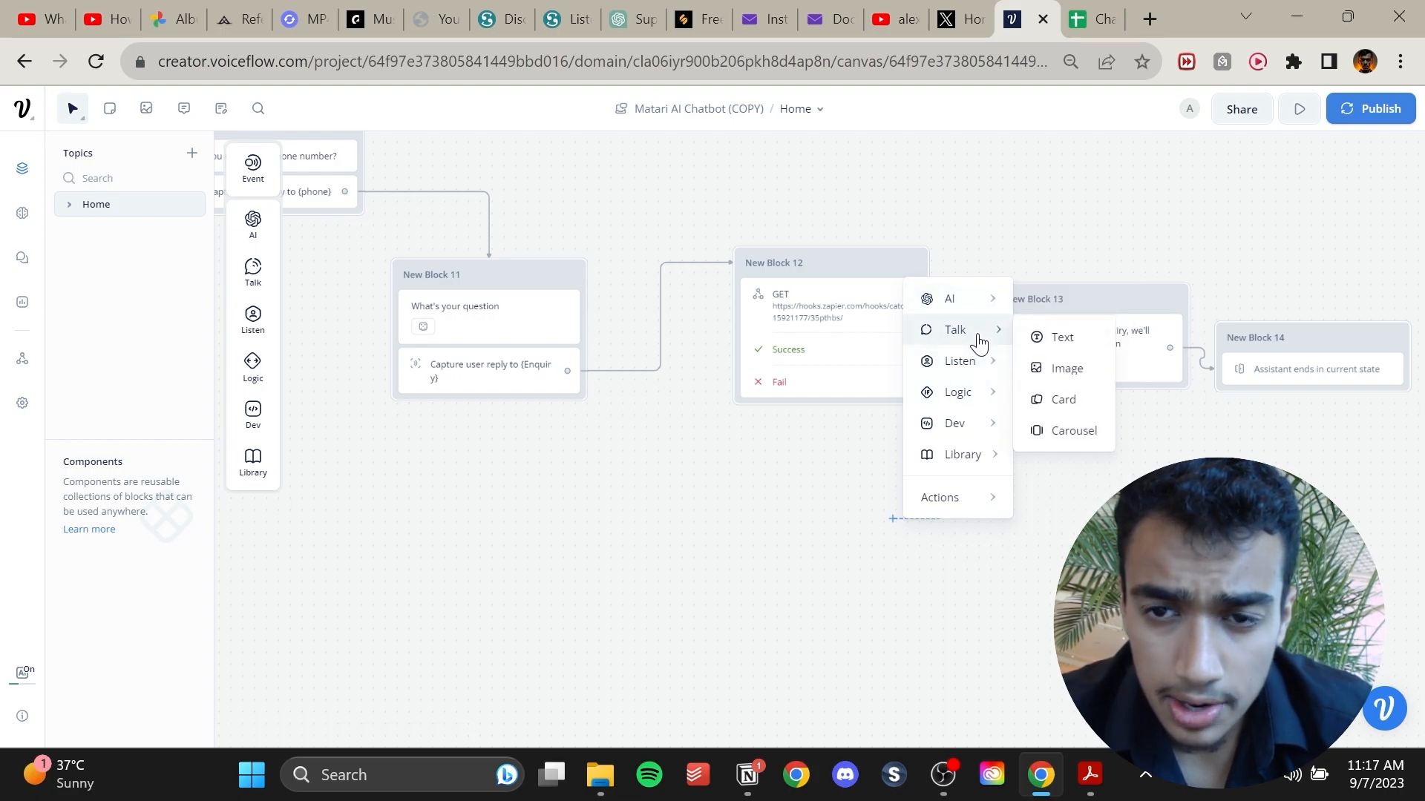
pyautogui.click(1060, 335)
# Enter the reply "Unfortunately, something unexpected happened, try again" in the new Text block.
pyautogui.click(1194, 232)
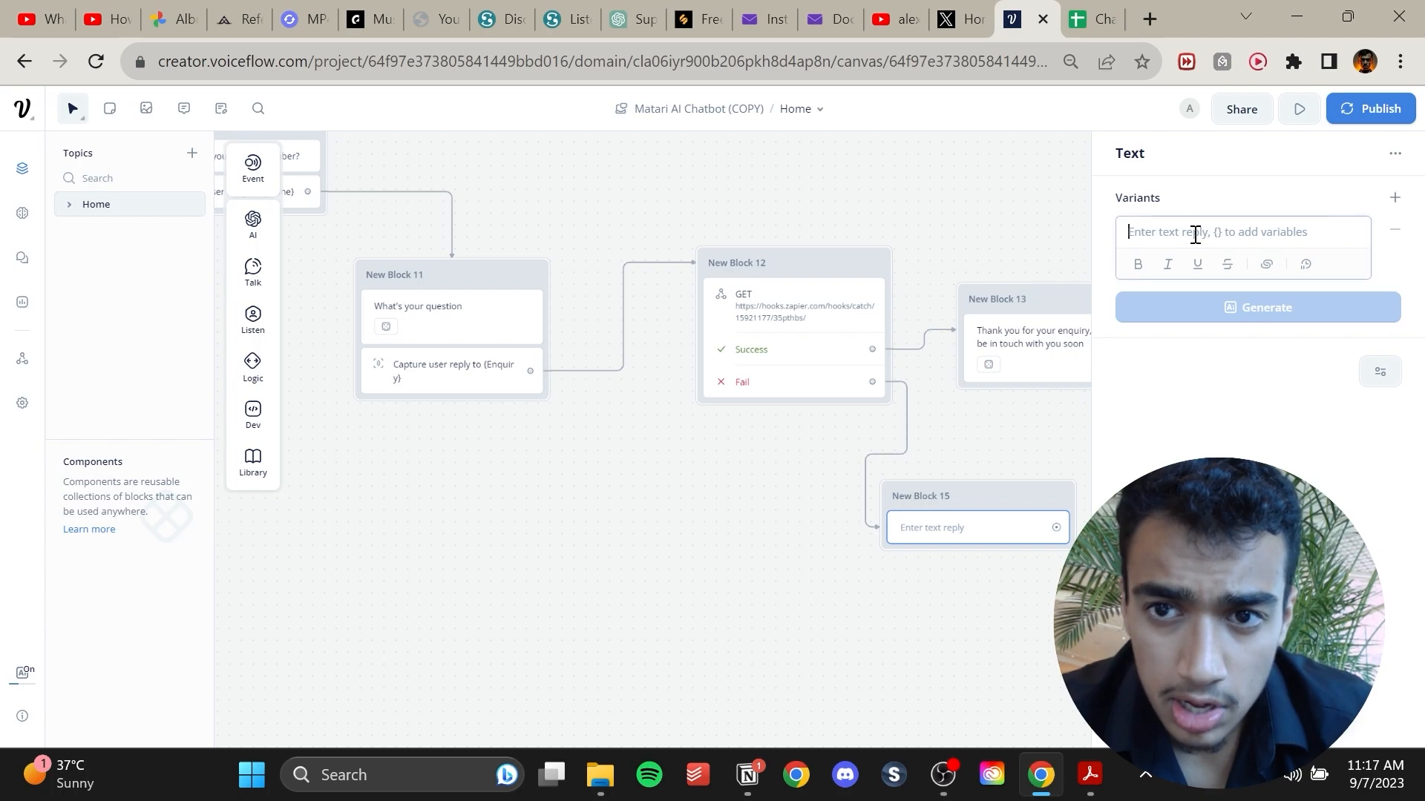
pyautogui.write('Unfortunately, something unexpted')
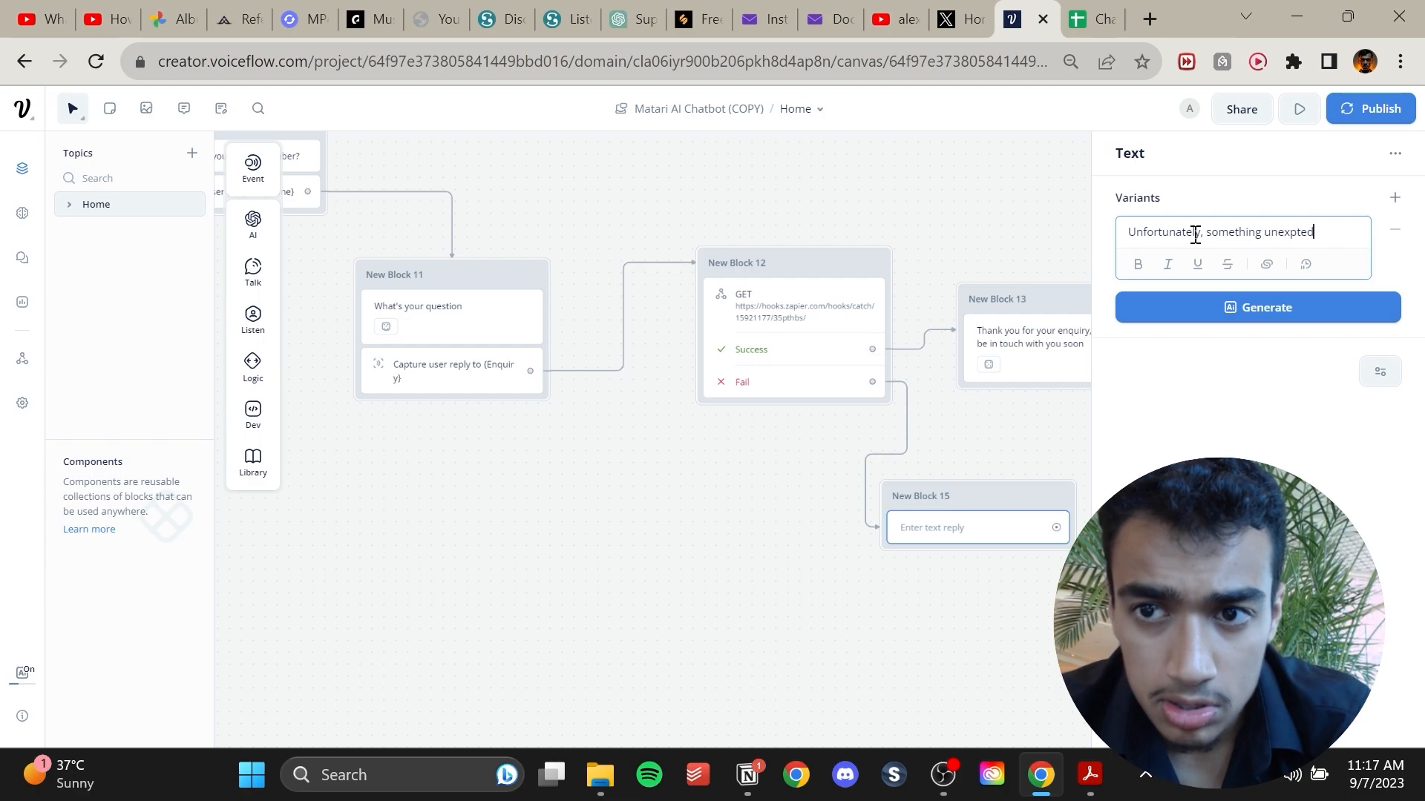
pyautogui.write('ened, try again')
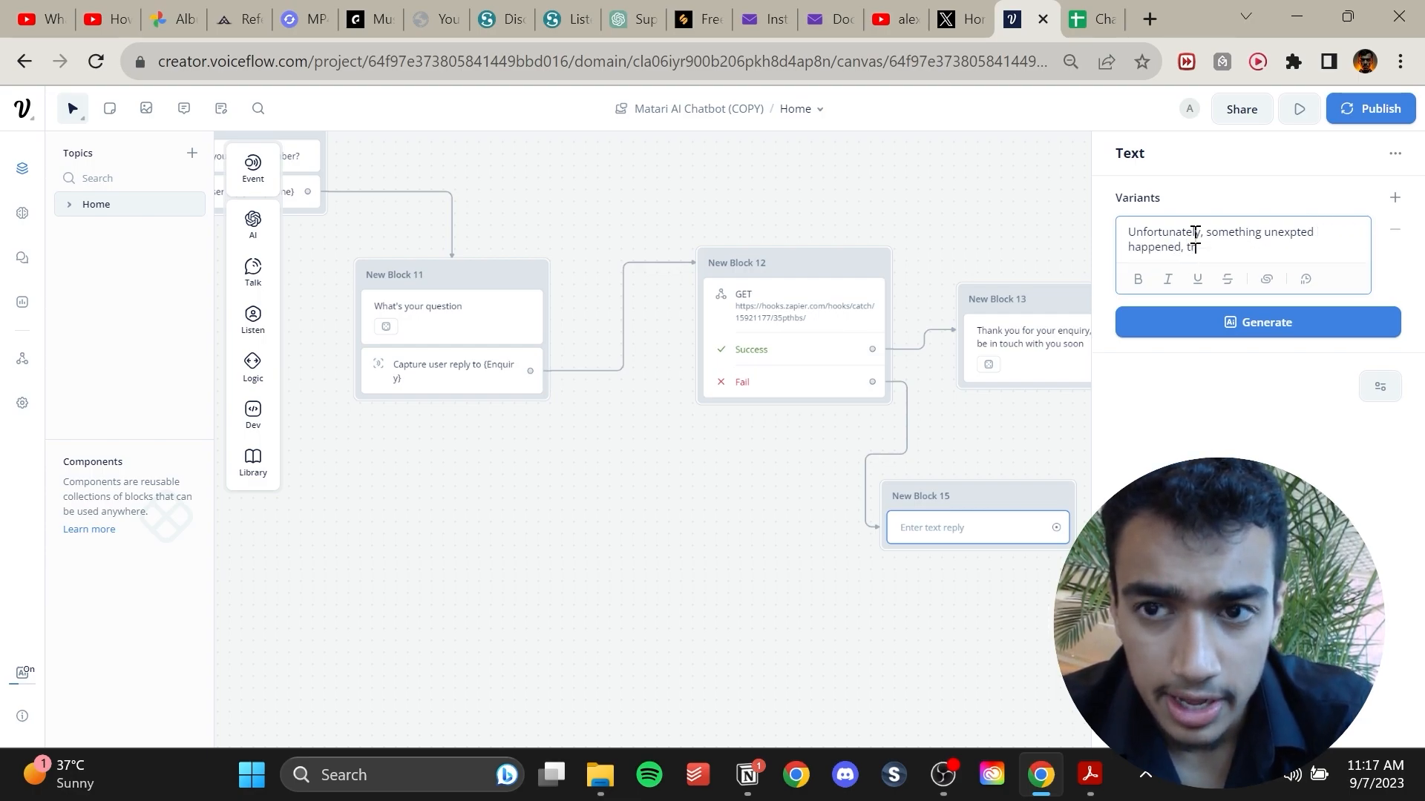
pyautogui.click(1206, 321)
pyautogui.click(1306, 246)
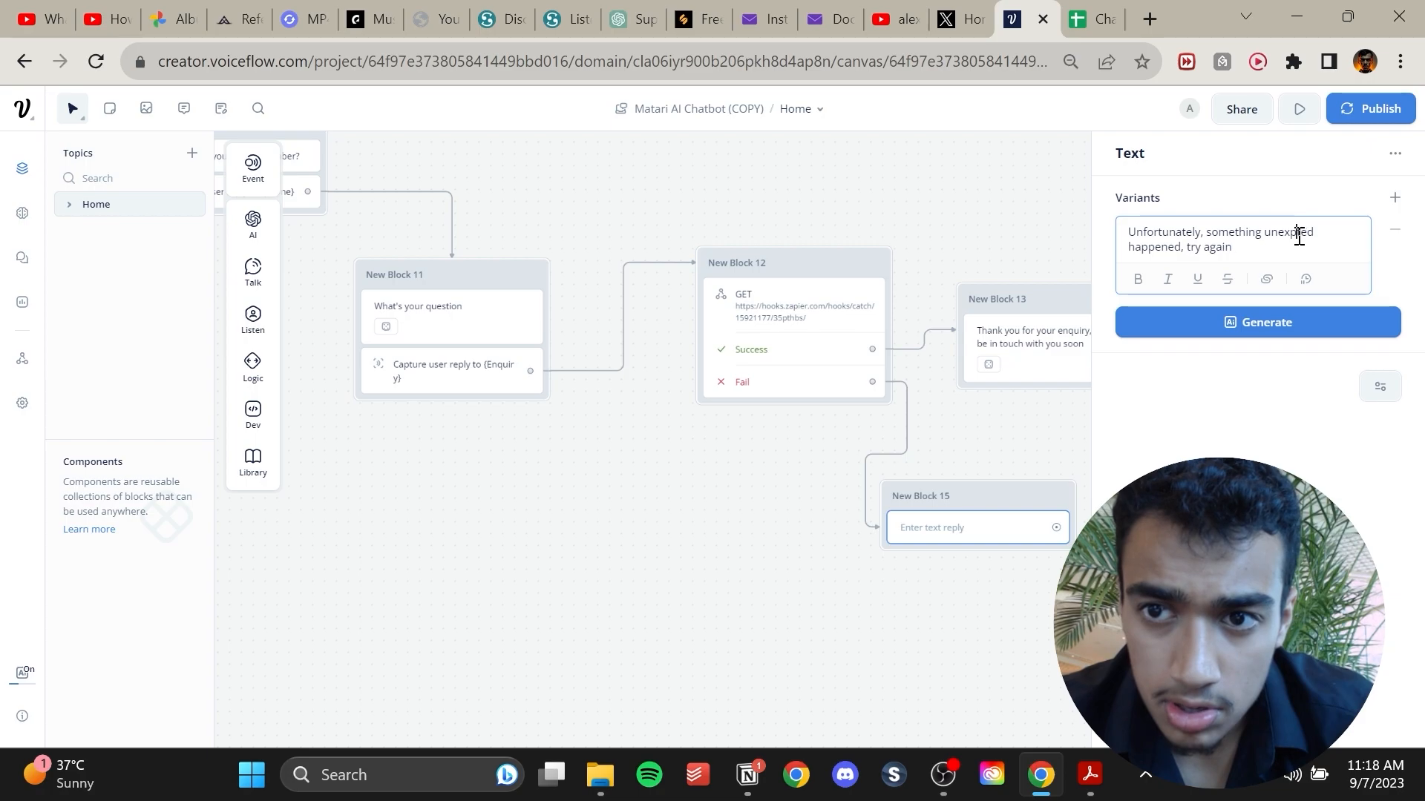
pyautogui.write('e')
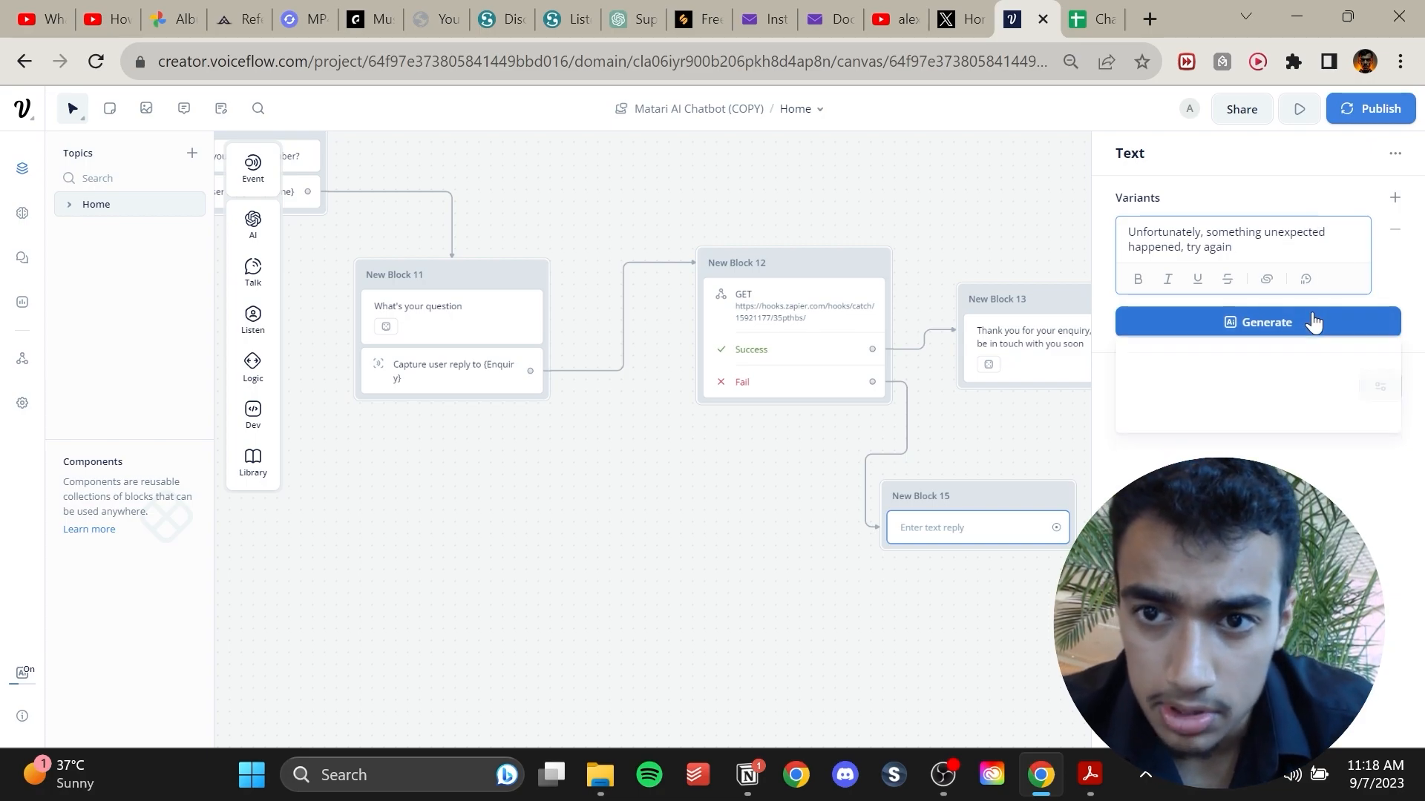
# Generate an AI variant of the failure reply and dismiss the block menu opened from its output.
pyautogui.click(1312, 311)
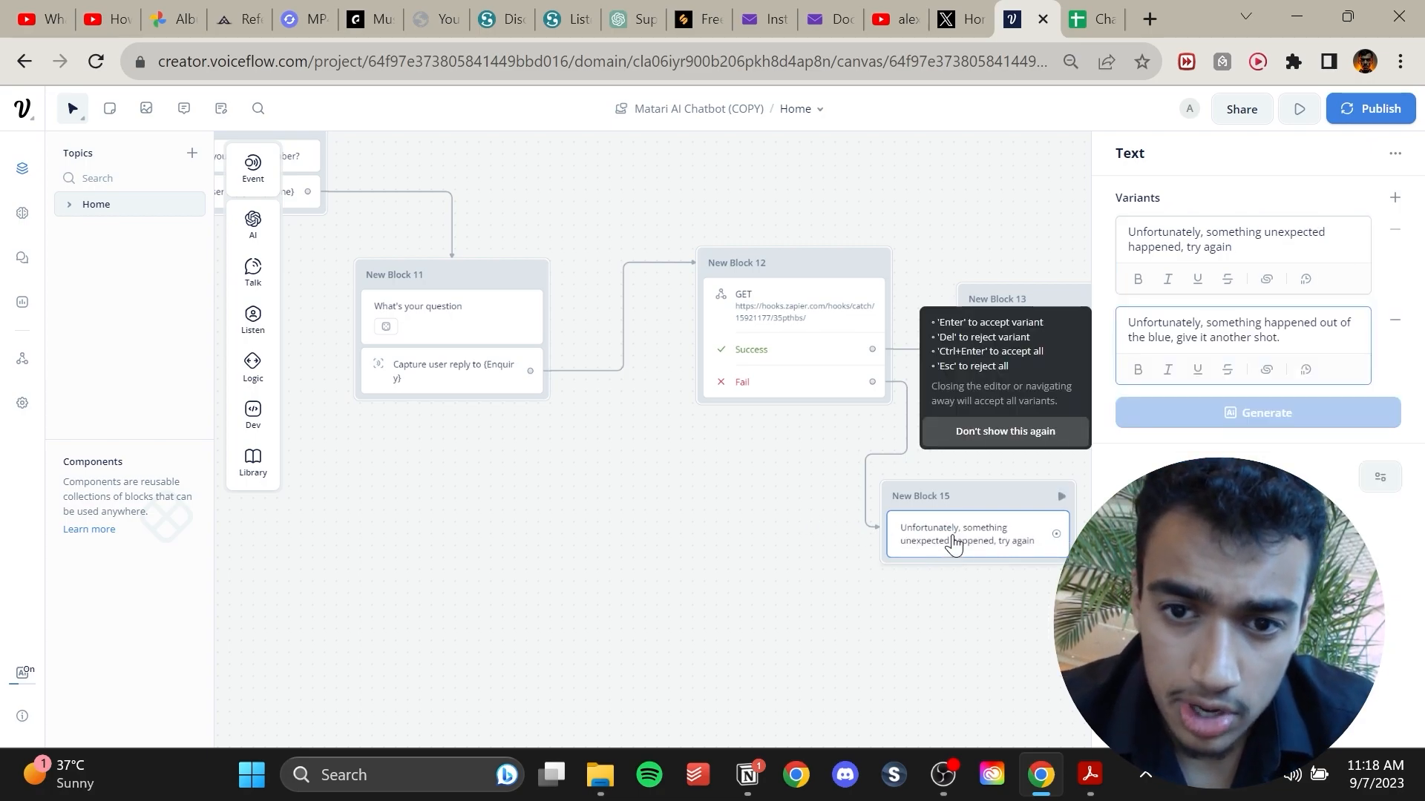
pyautogui.moveTo(1061, 540); pyautogui.dragTo(467, 261)
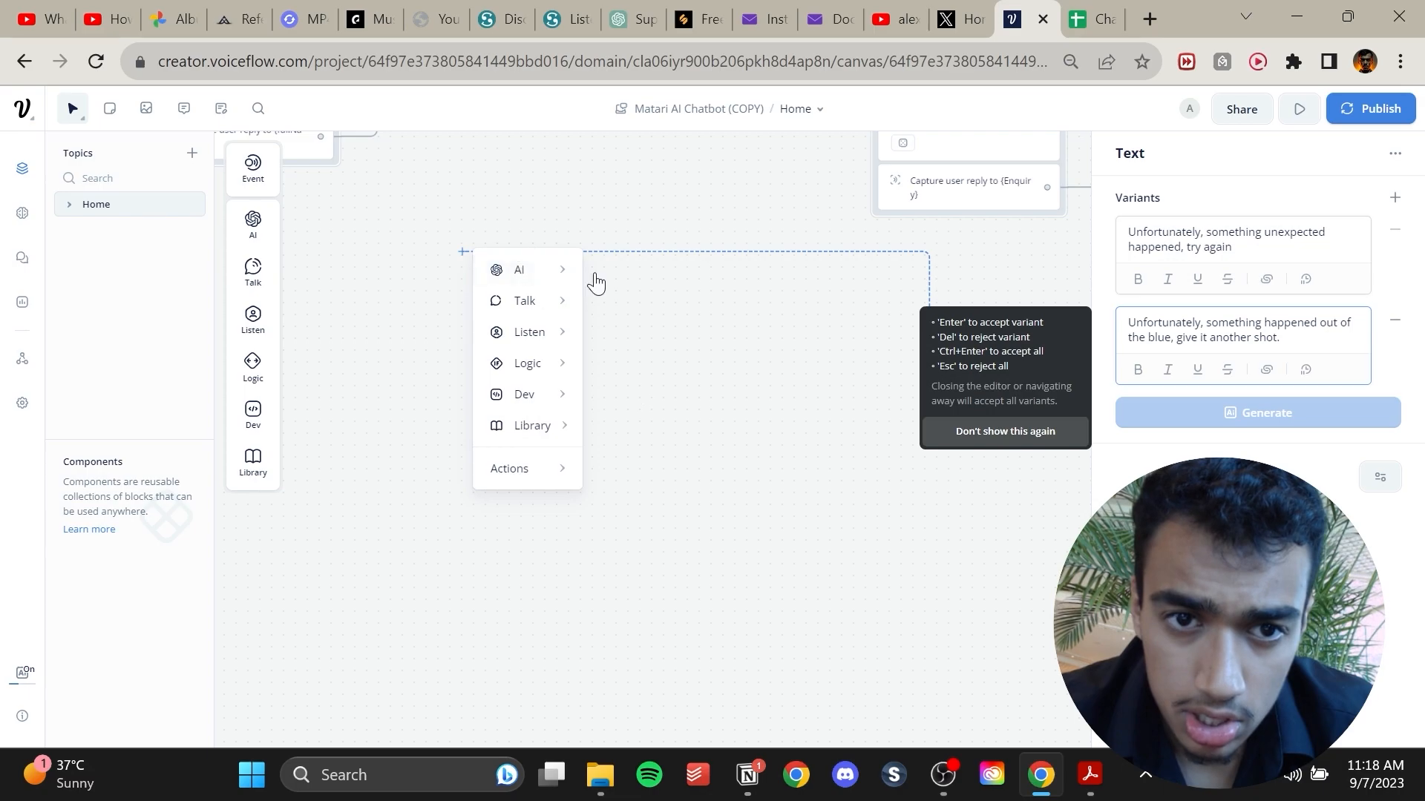
pyautogui.click(766, 363)
# Open the prototype runner and start a test of the assistant.
pyautogui.moveTo(1035, 449); pyautogui.dragTo(798, 450)
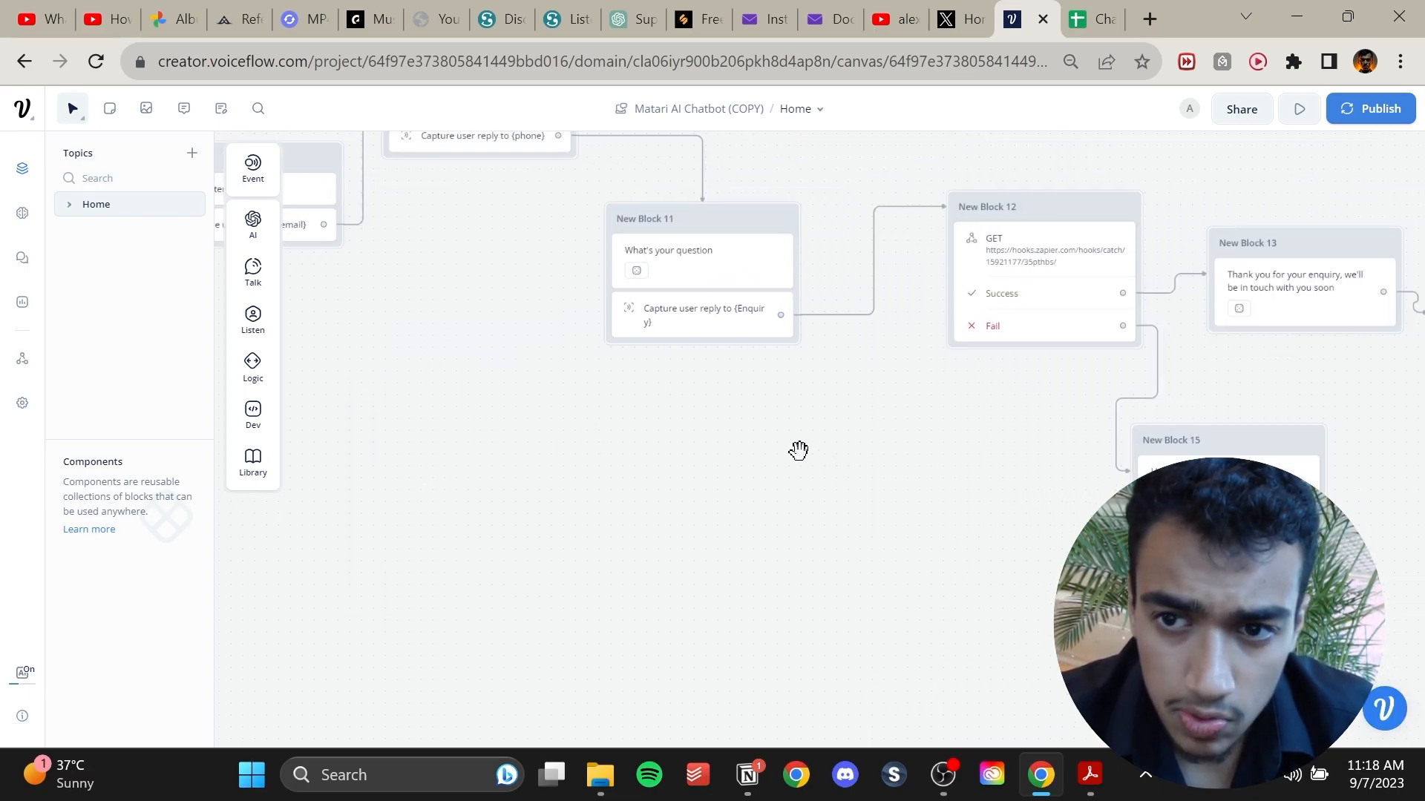
pyautogui.moveTo(1203, 458); pyautogui.dragTo(479, 413)
pyautogui.moveTo(513, 275); pyautogui.dragTo(1054, 340)
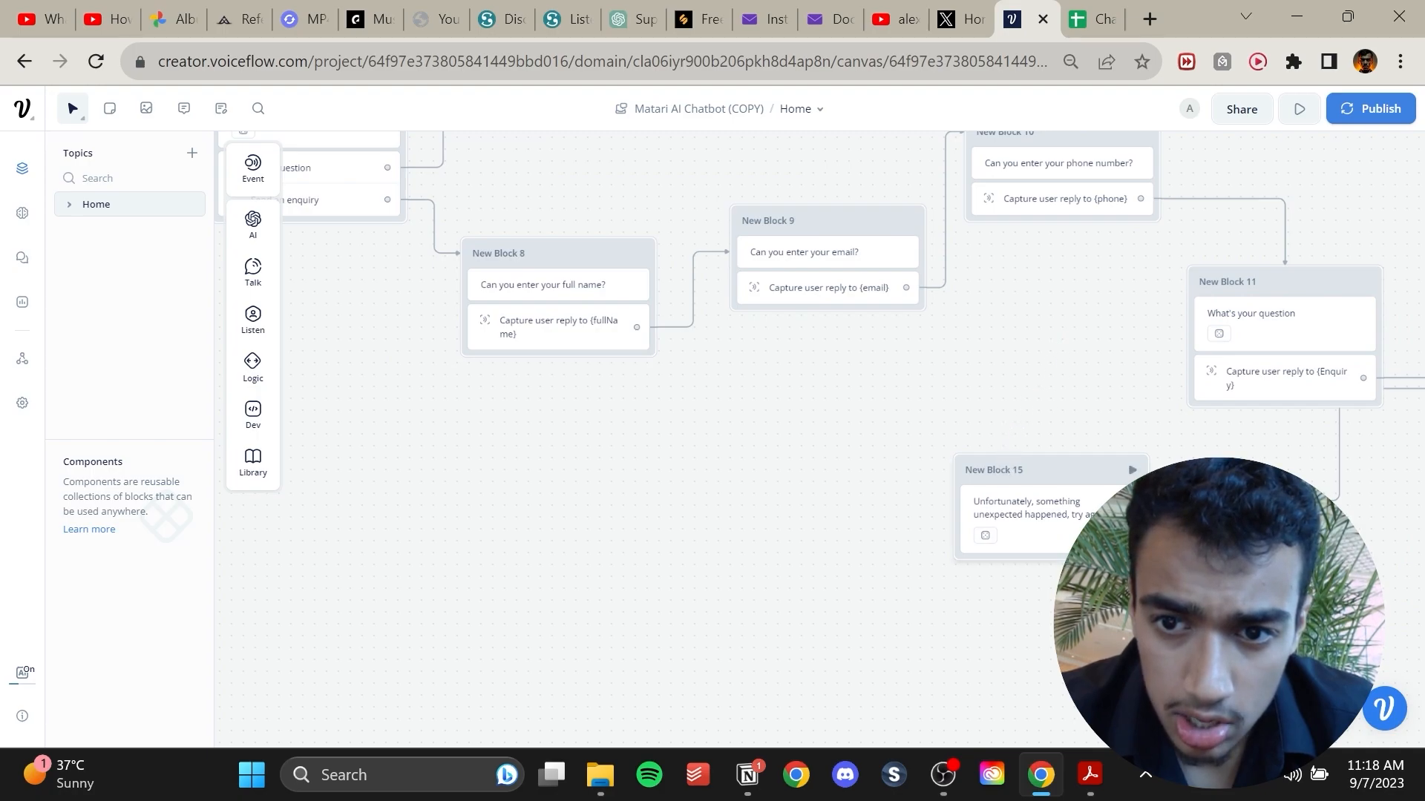
pyautogui.moveTo(1129, 519); pyautogui.dragTo(542, 298)
pyautogui.moveTo(754, 534); pyautogui.dragTo(372, 354)
pyautogui.moveTo(726, 302); pyautogui.dragTo(909, 442)
pyautogui.moveTo(639, 251); pyautogui.dragTo(1253, 420)
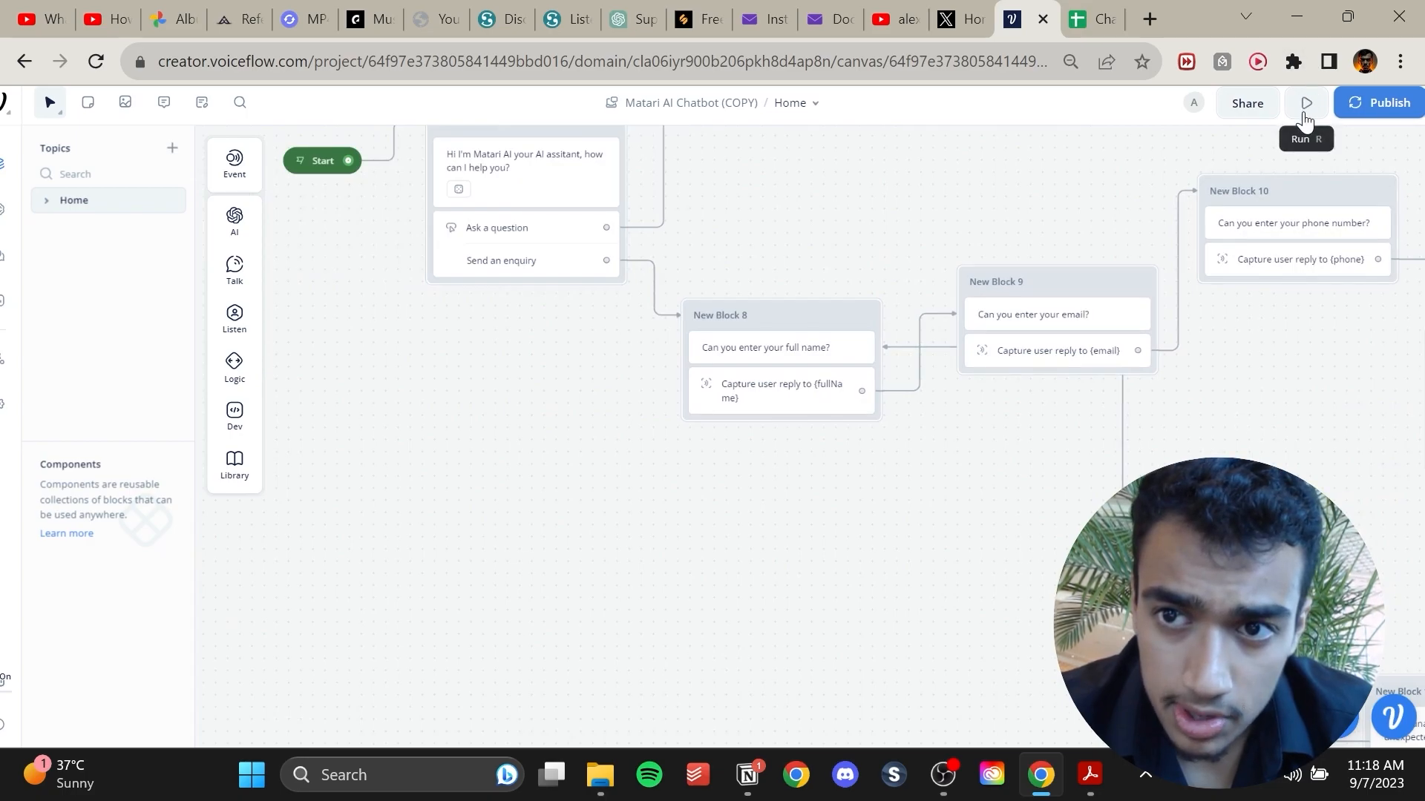
pyautogui.click(318, 162)
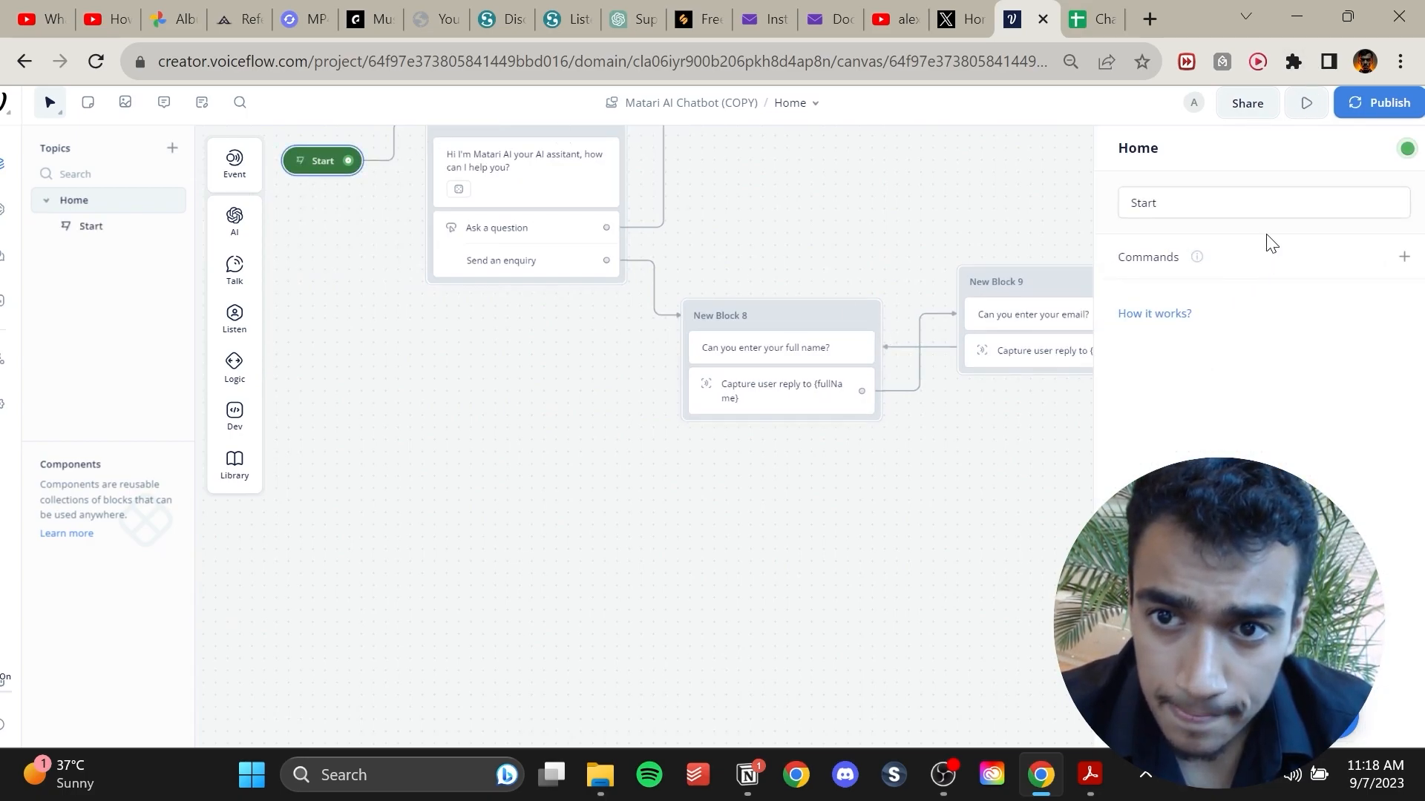
pyautogui.click(1307, 104)
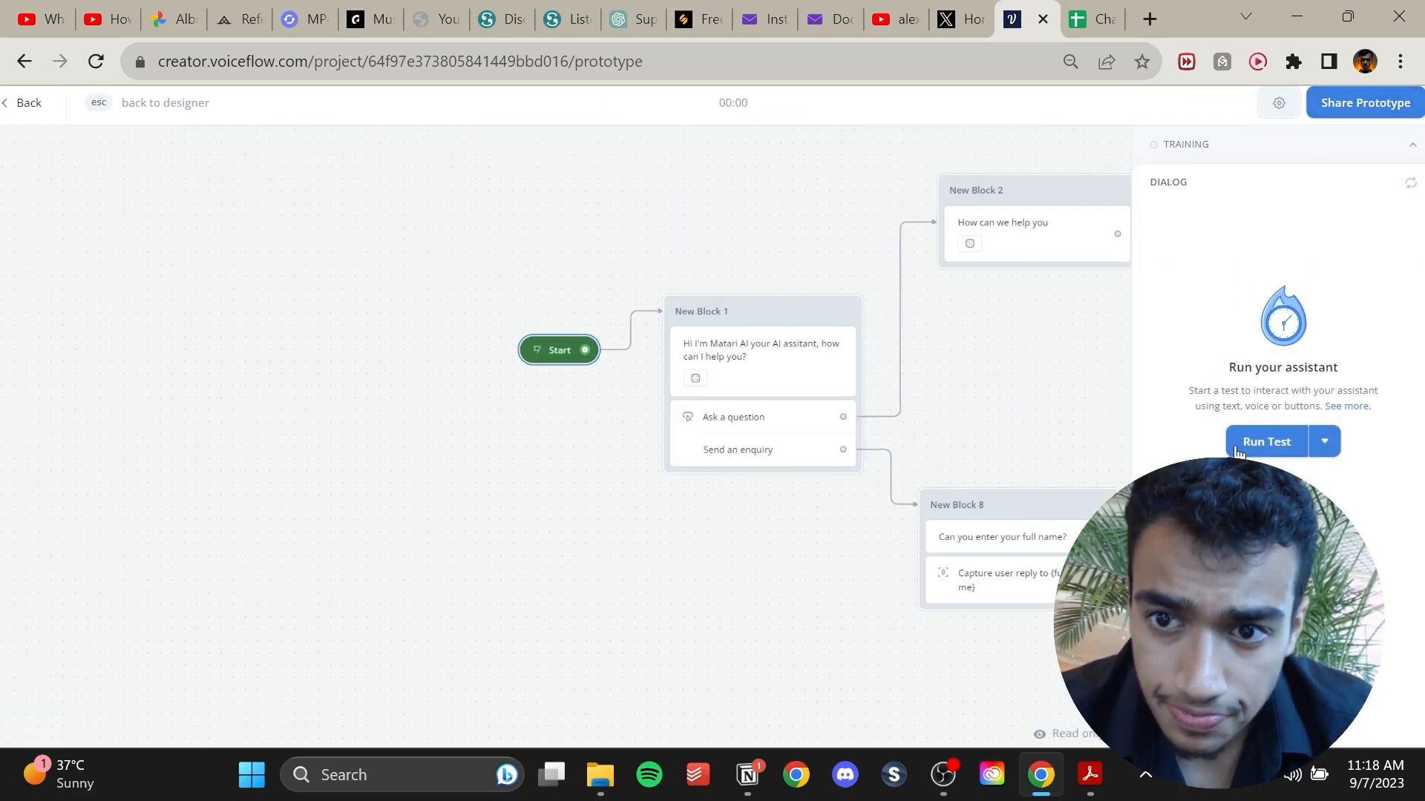
pyautogui.click(1262, 442)
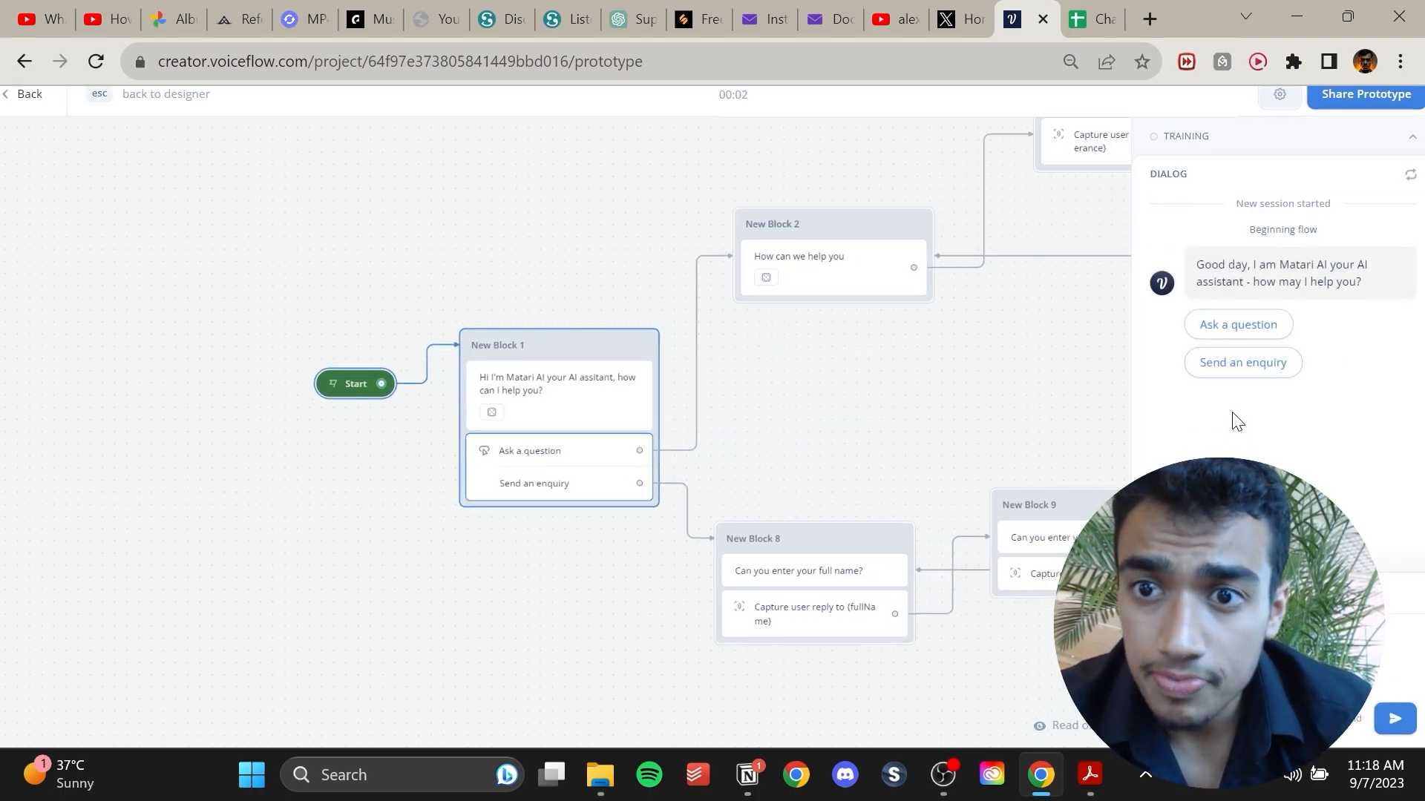
# Choose Send an enquiry and submit a test full name, e-mail, phone number and question in the test chat.
pyautogui.click(1259, 375)
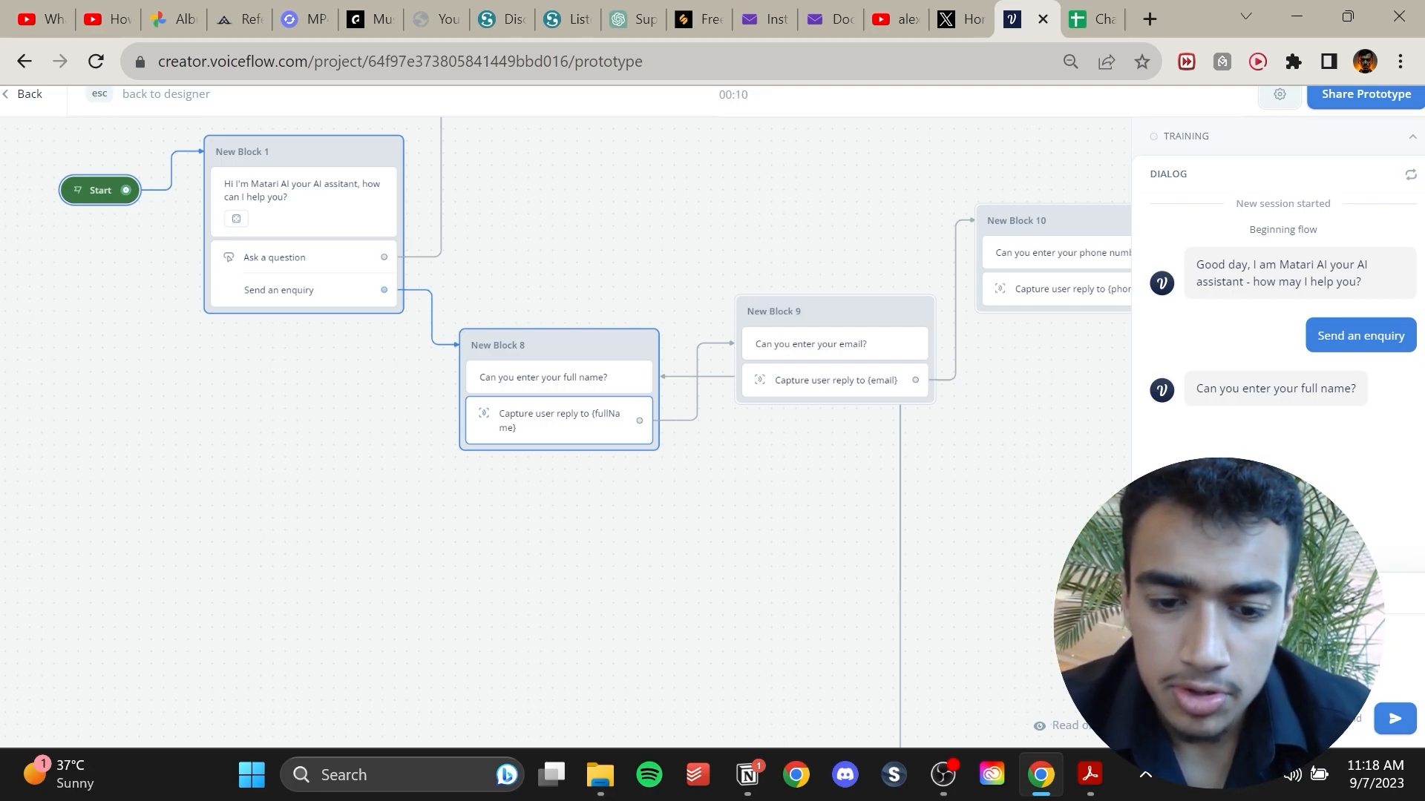
pyautogui.write('Jason Mason')
pyautogui.press('Return')
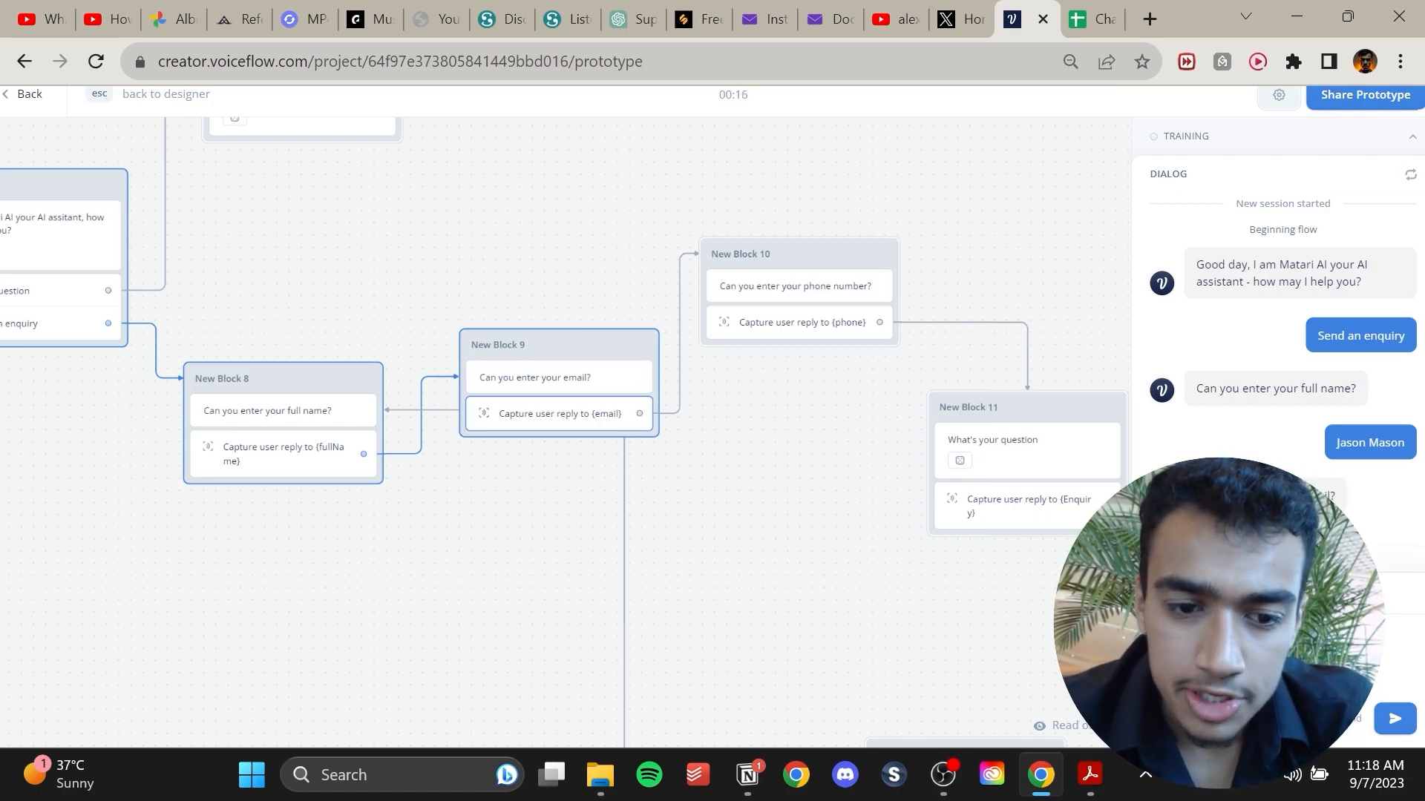
pyautogui.press('Return')
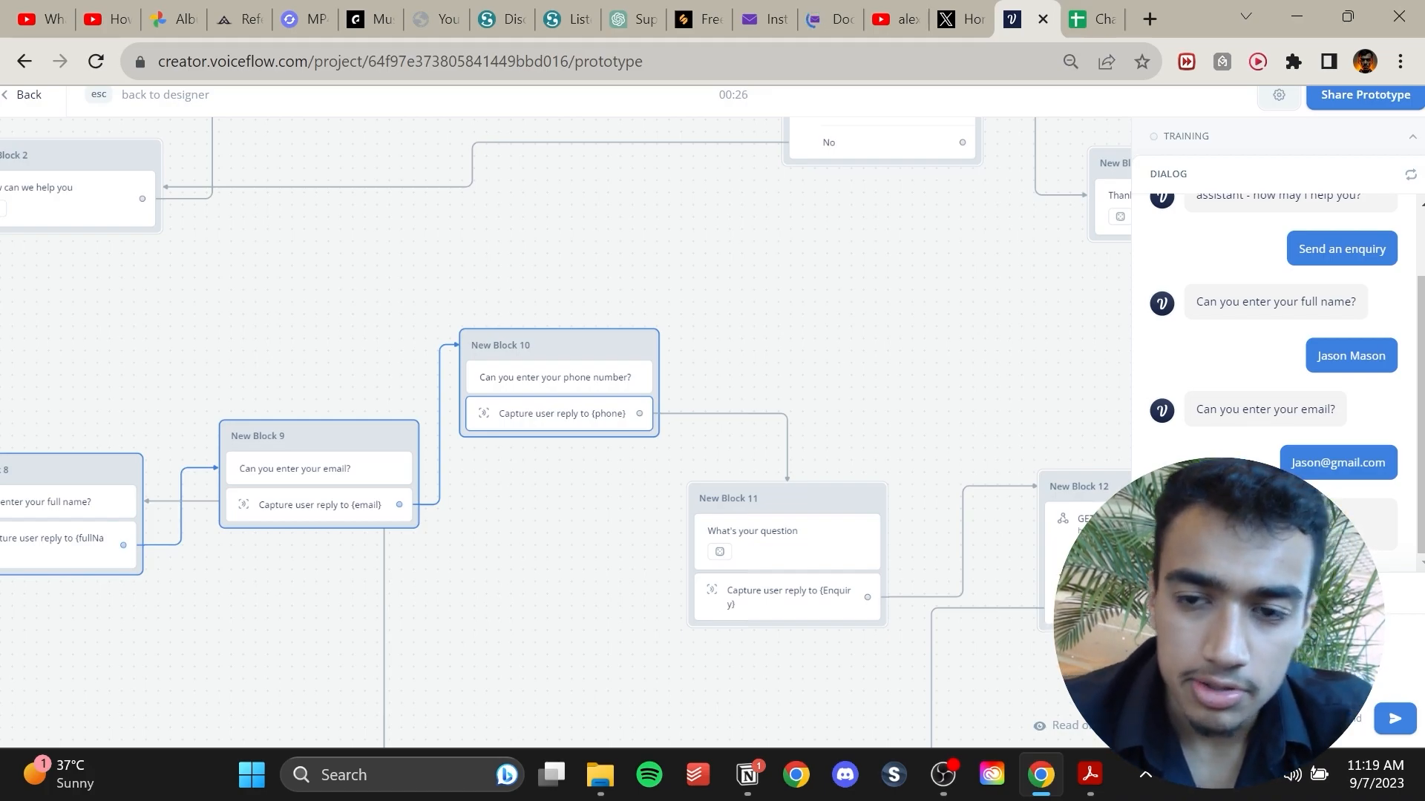
pyautogui.press('Return')
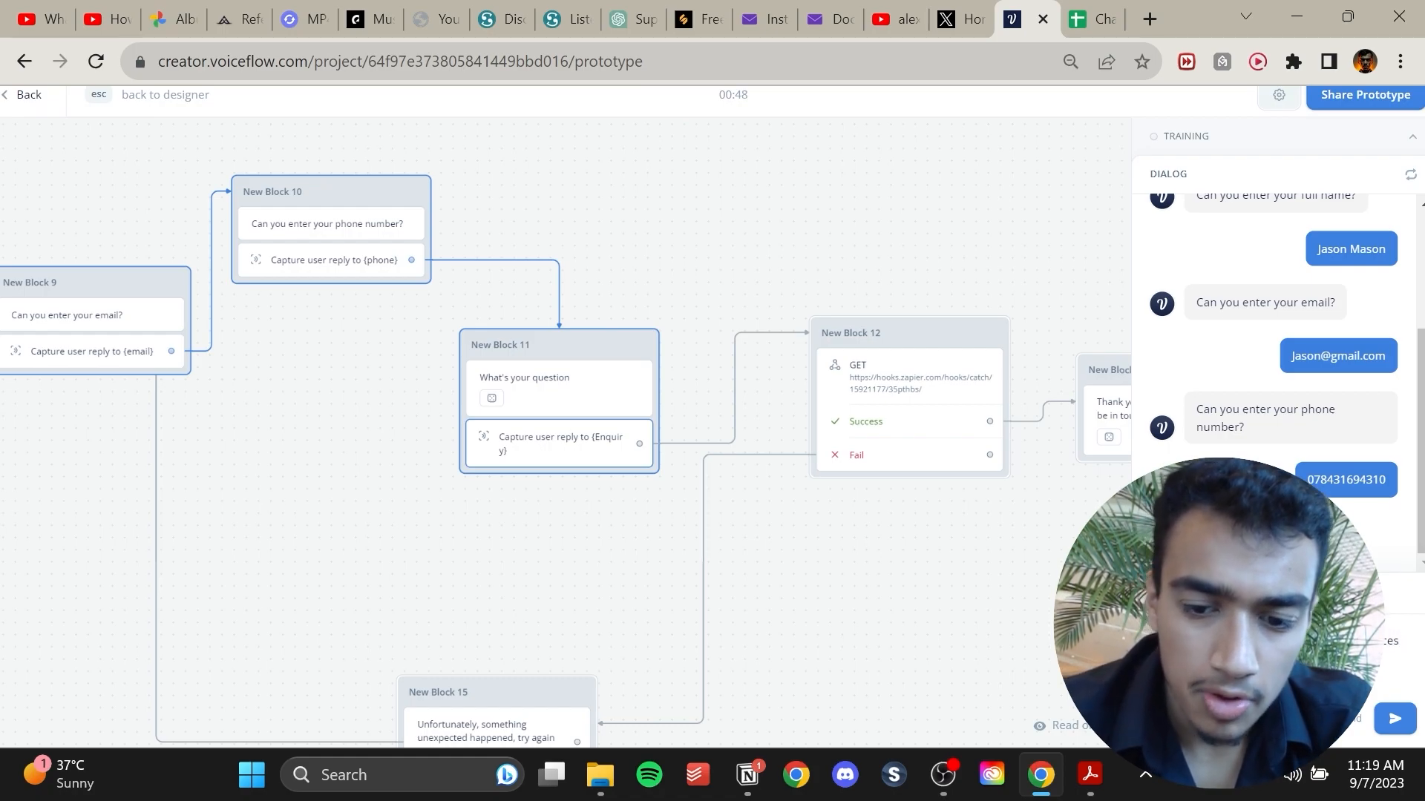
pyautogui.press('Return')
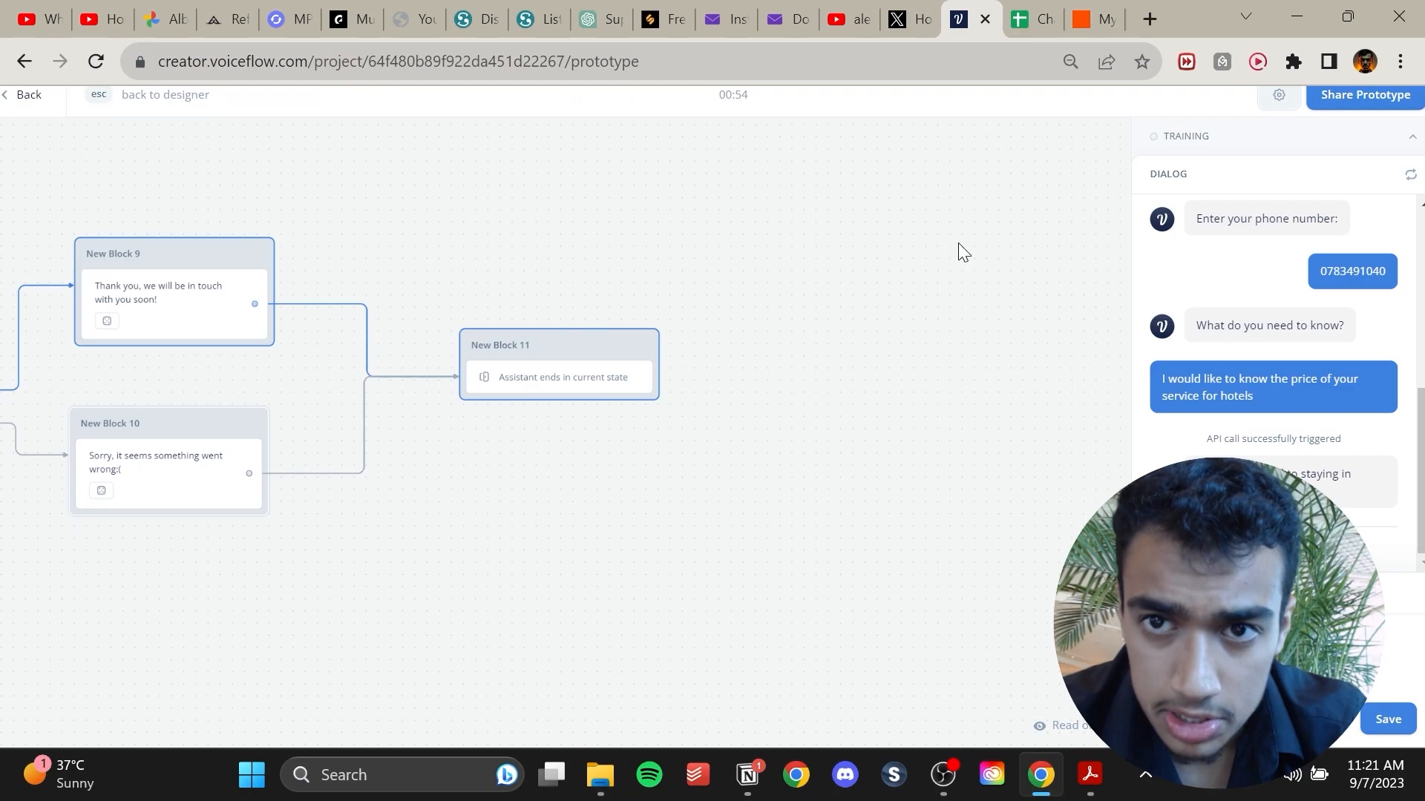
# Switch to the Chatbot Leads from matariai.com sheet and inspect the newly added lead row.
pyautogui.click(1034, 12)
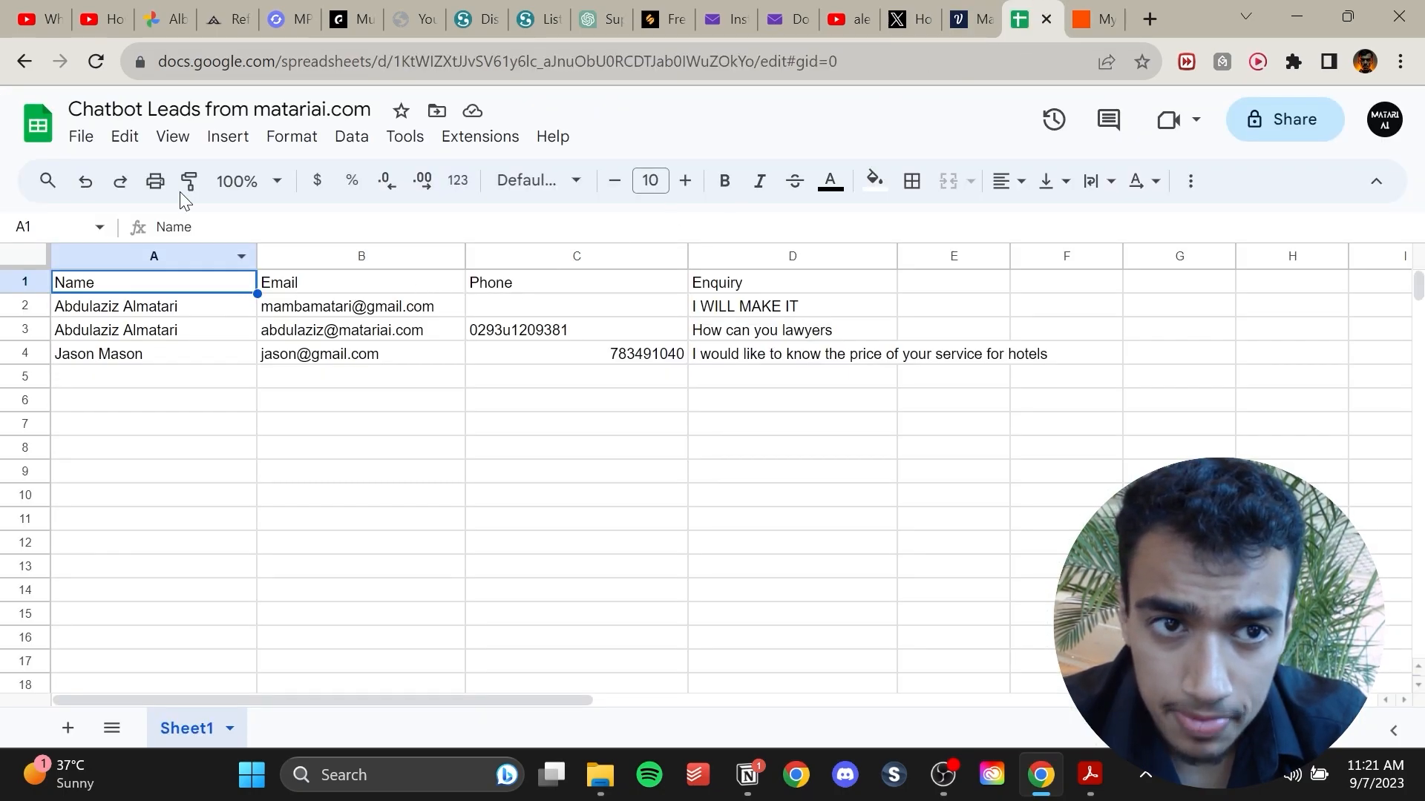
pyautogui.click(130, 377)
pyautogui.click(167, 360)
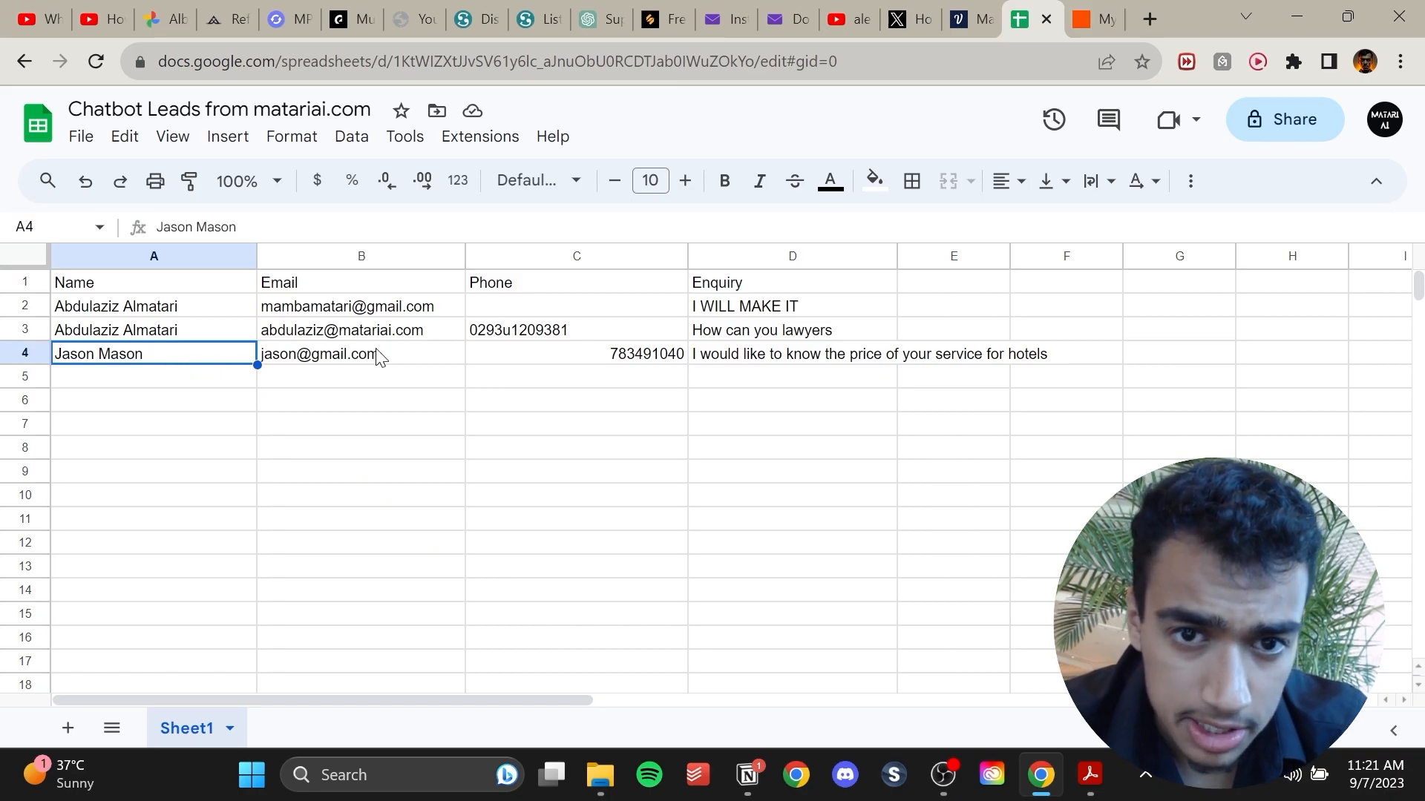
pyautogui.moveTo(598, 367); pyautogui.dragTo(821, 356)
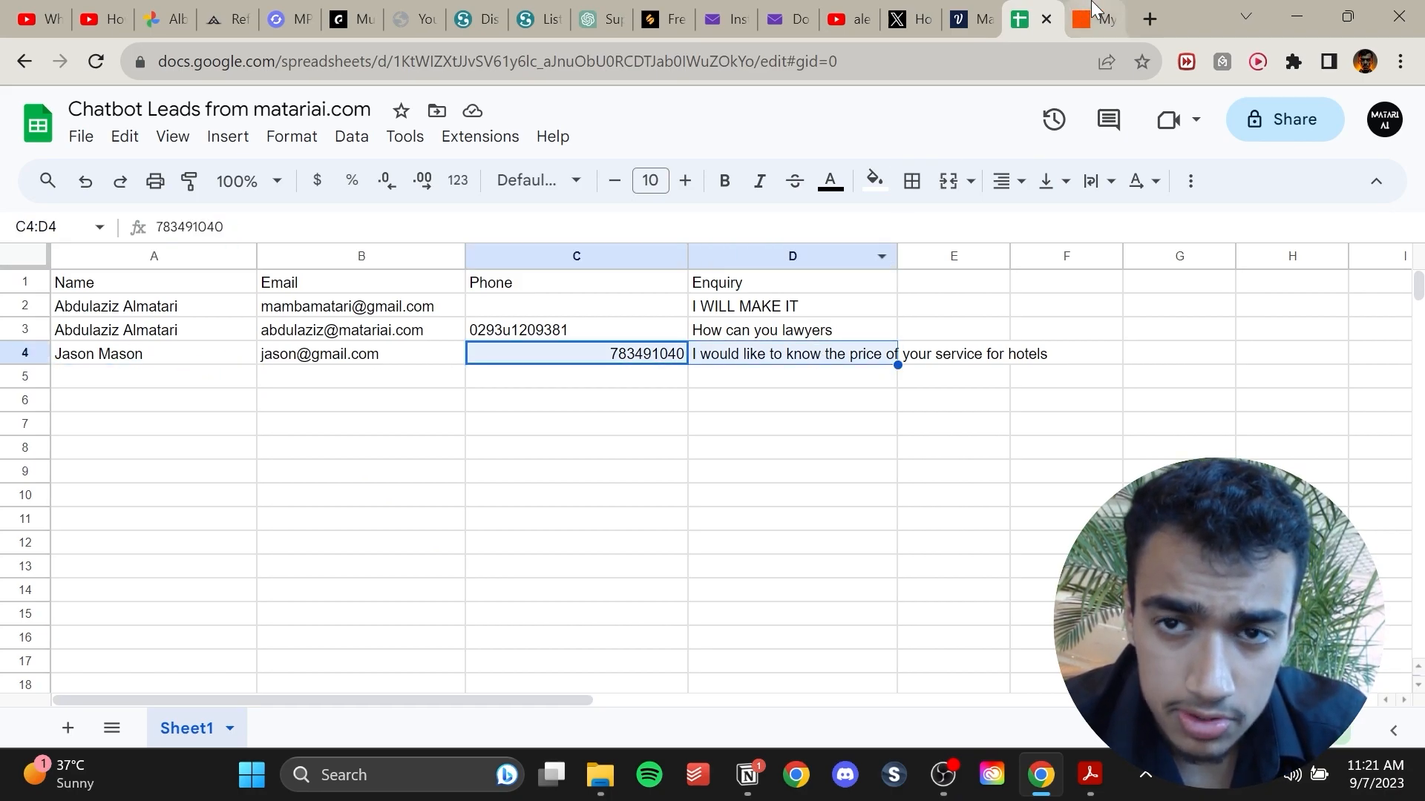
# Switch back to the Voiceflow prototype tab.
pyautogui.click(1094, 18)
pyautogui.click(970, 23)
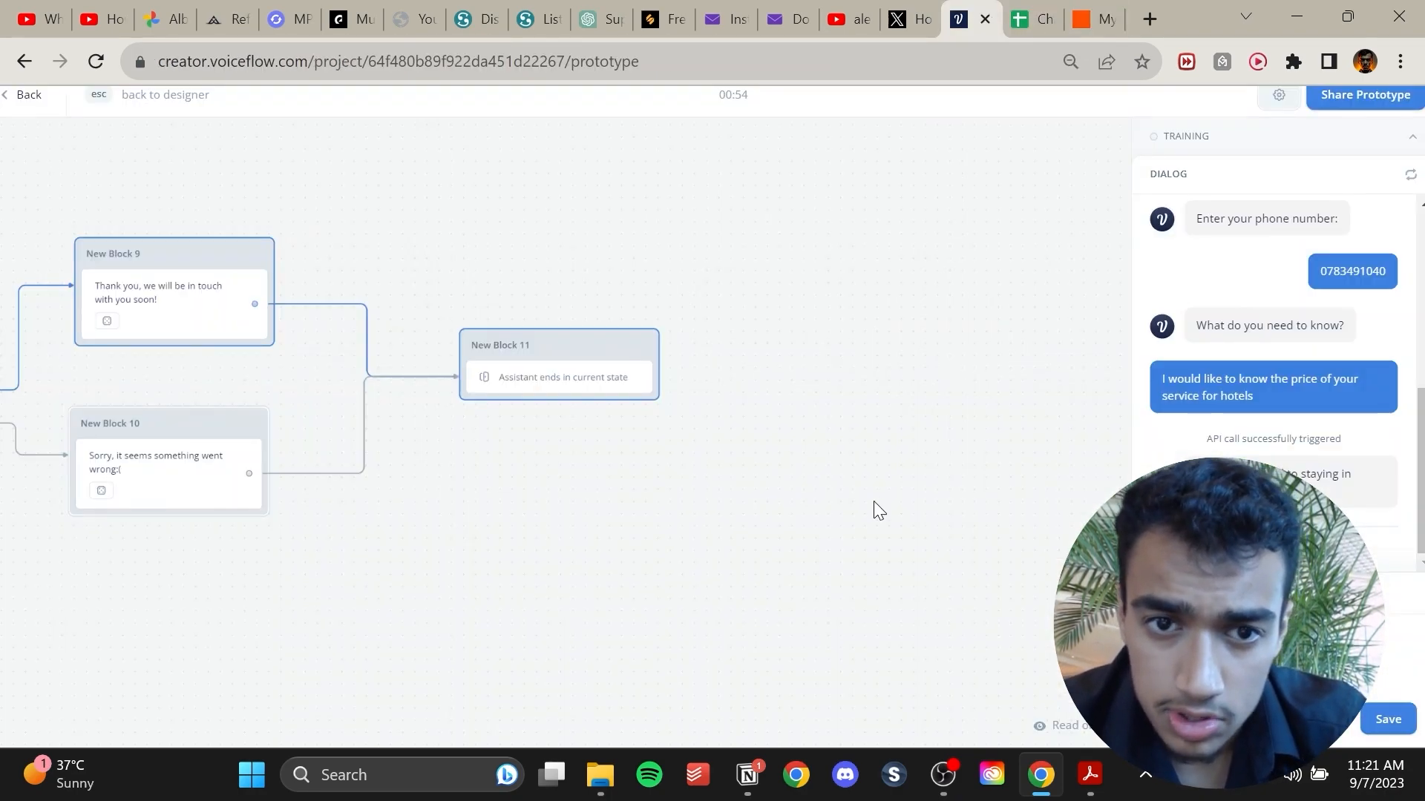
pyautogui.moveTo(873, 501); pyautogui.dragTo(1132, 506)
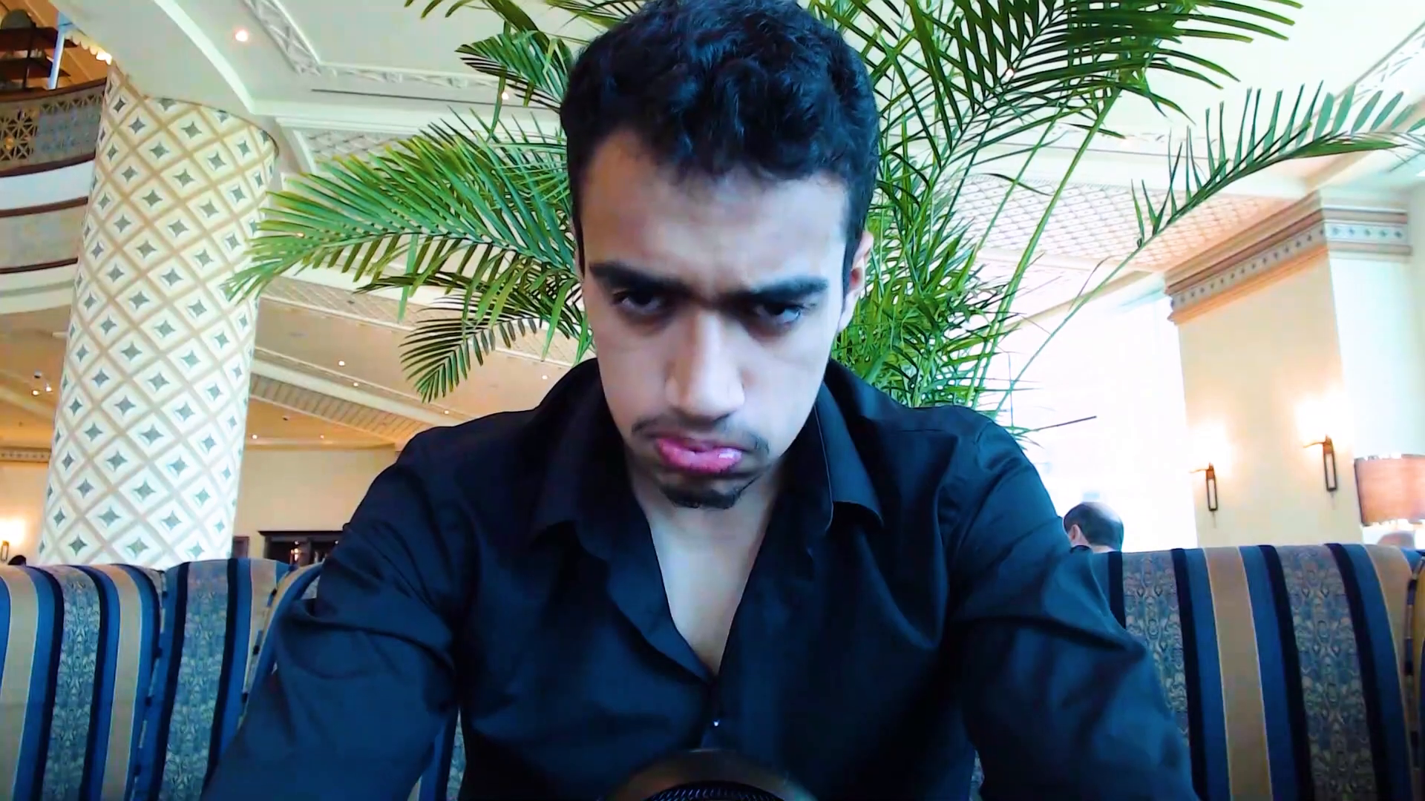